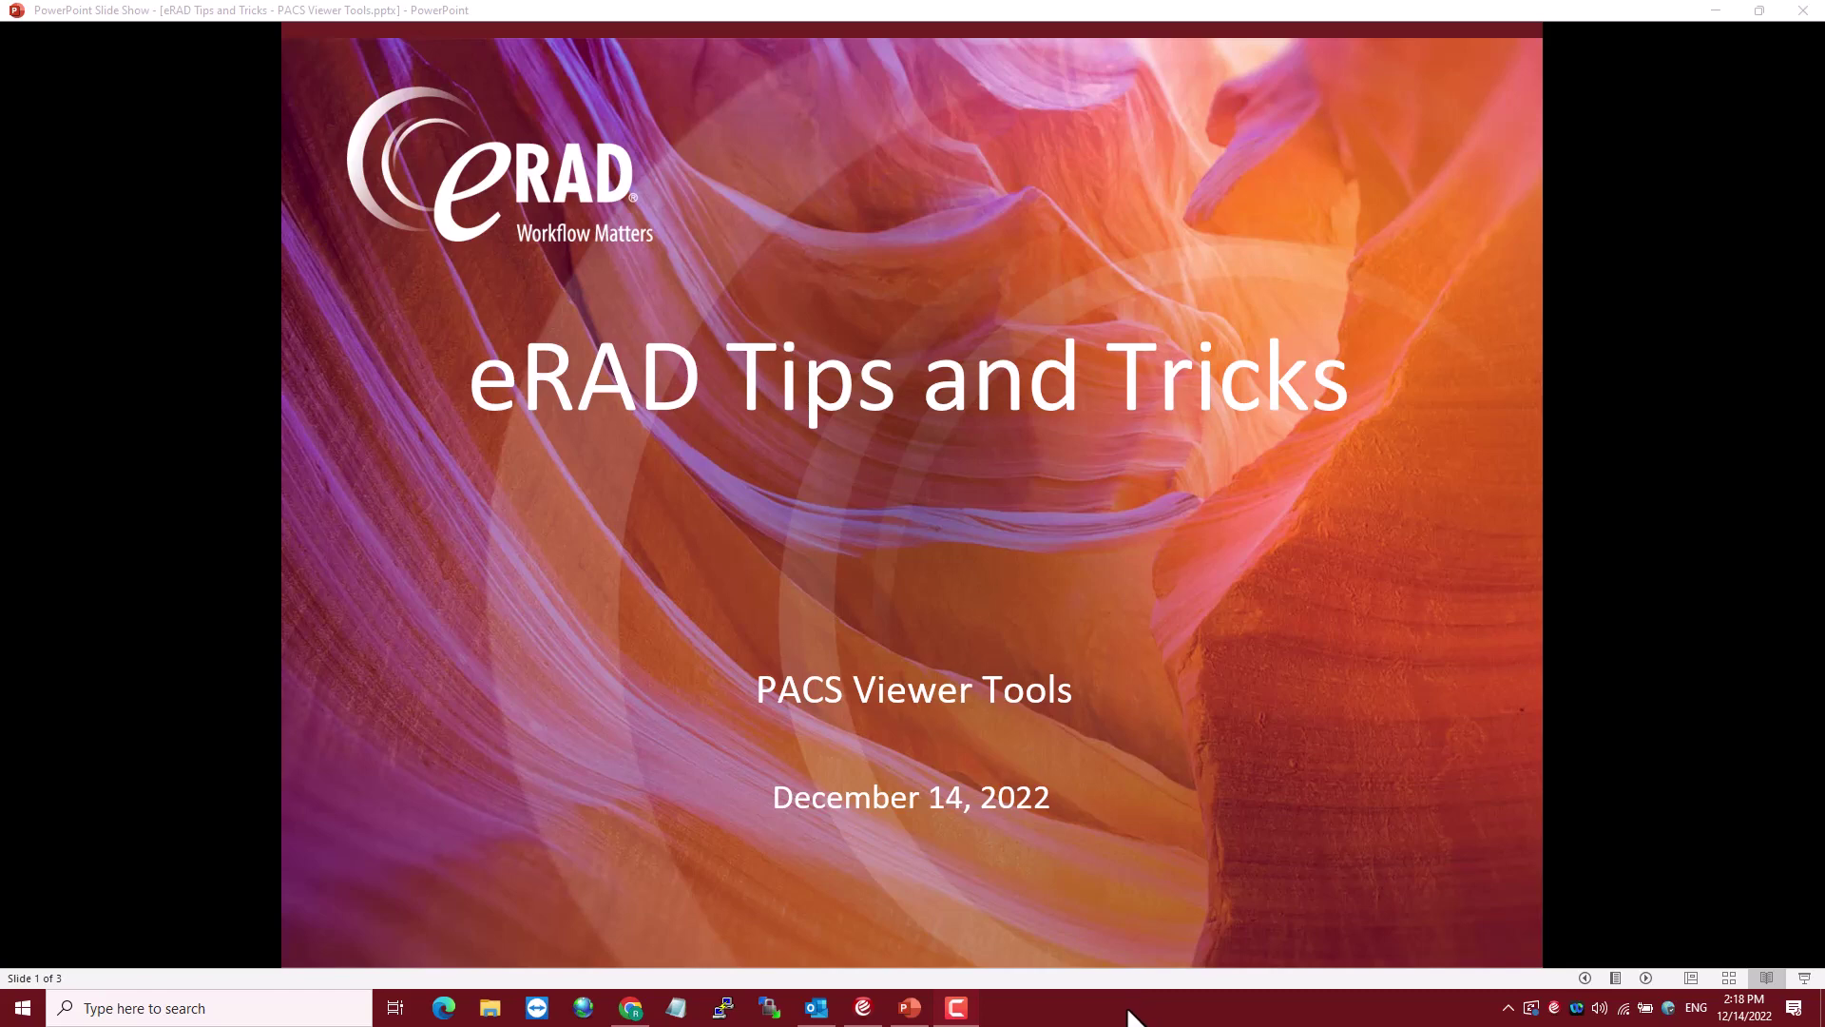
# Switch to the eRAD PACS viewer and draw a distance measurement about 29 mm long on the T2 axial image
pyautogui.click(863, 1009)
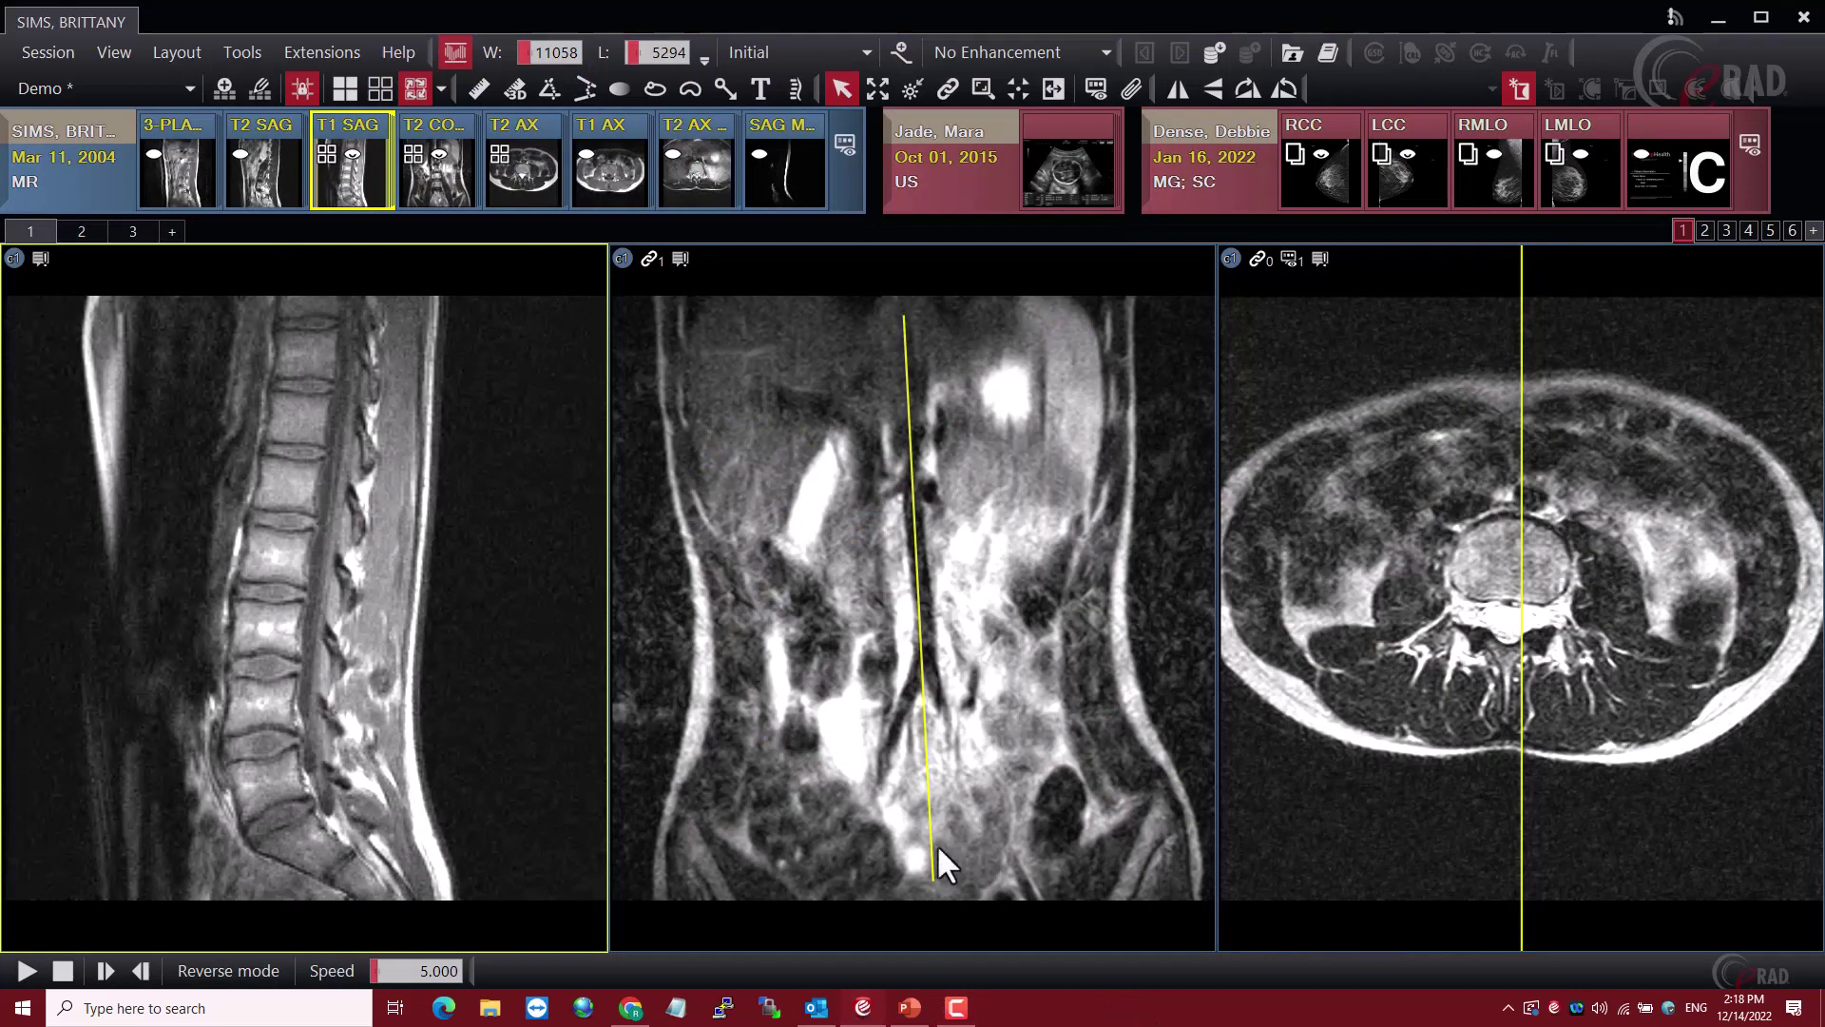
pyautogui.click(1301, 437)
pyautogui.rightClick(1330, 430)
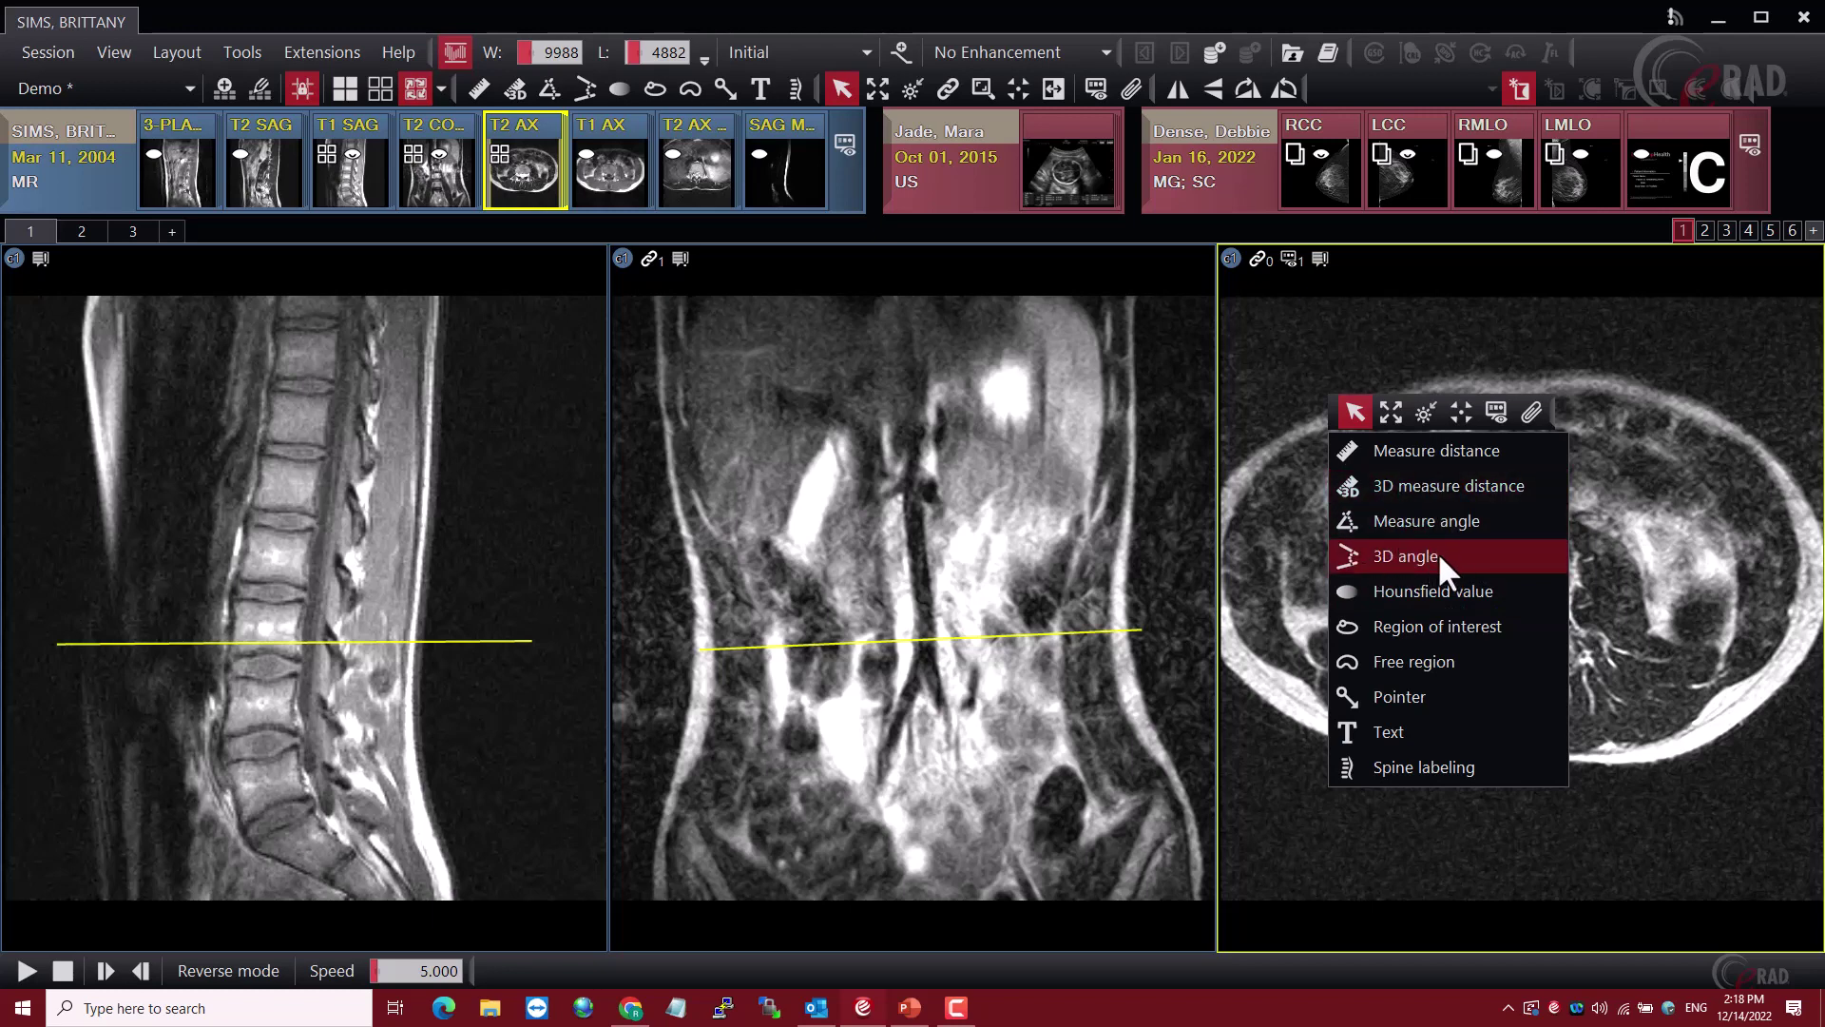
pyautogui.click(1428, 455)
pyautogui.moveTo(1391, 447); pyautogui.dragTo(1341, 446)
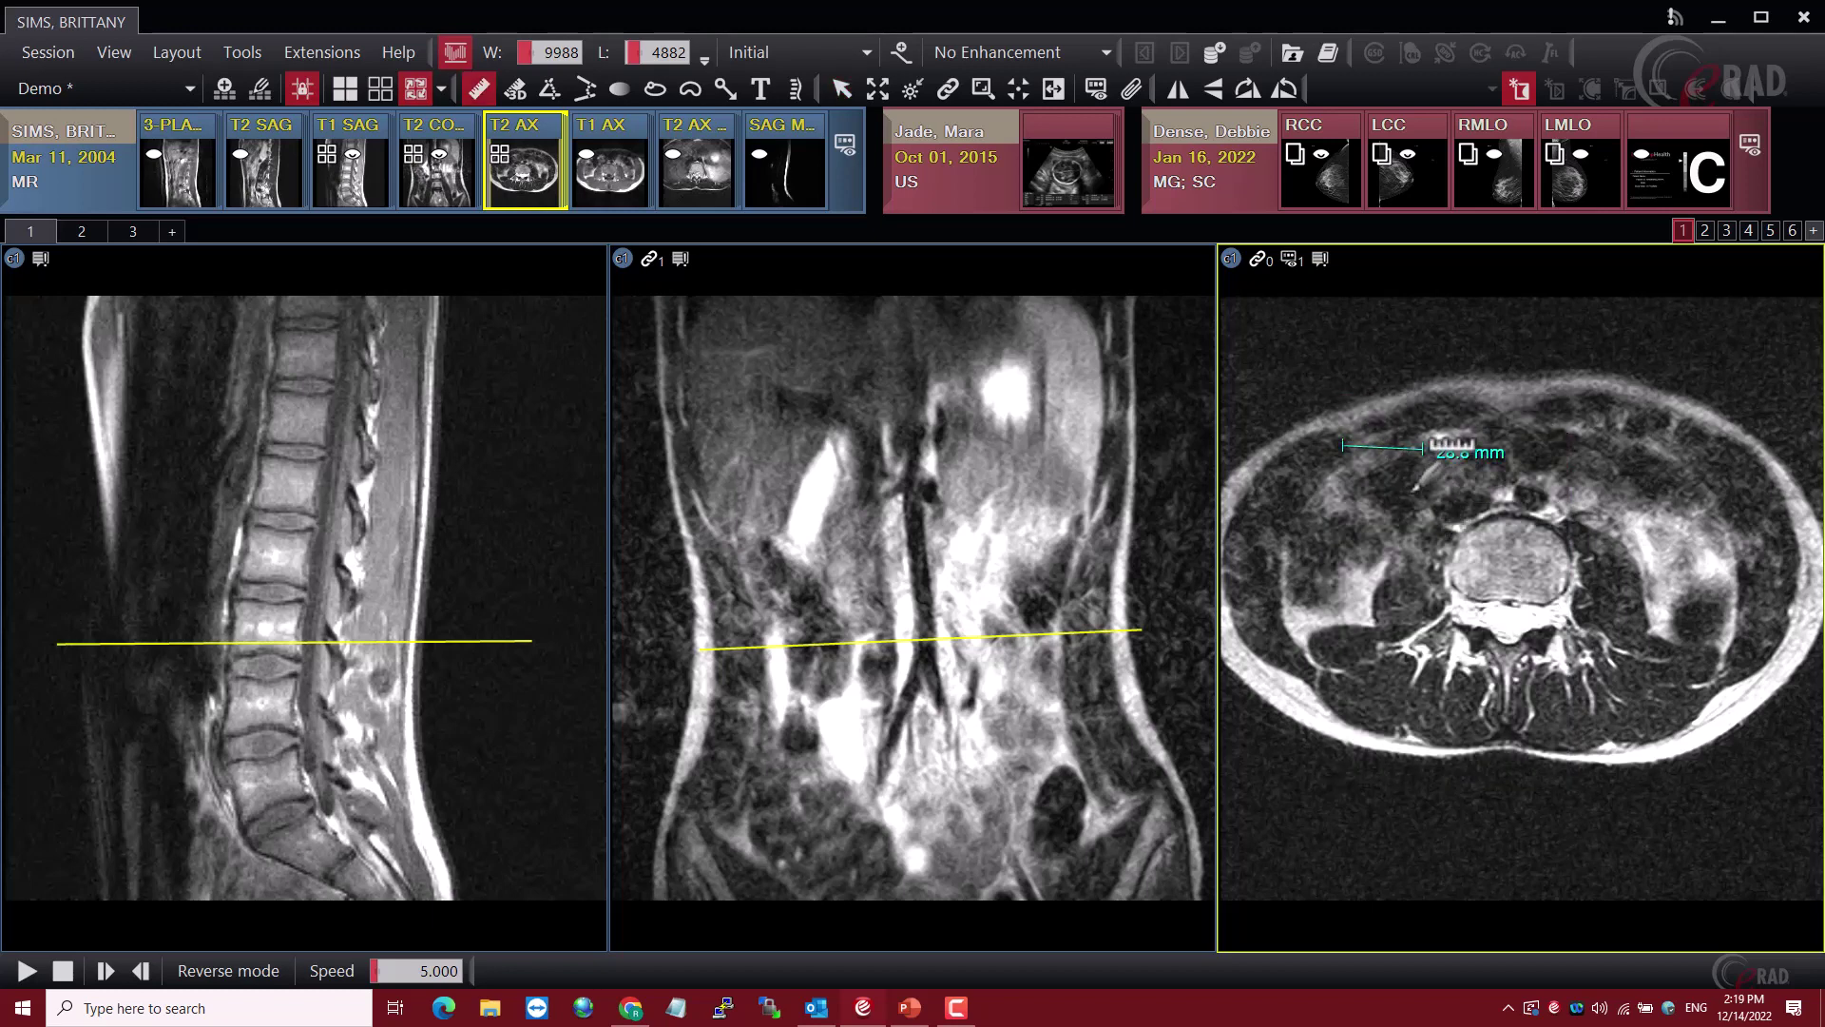
# Compare the neighbouring T2 axial slices with the measured one, and delete the distance measurement
pyautogui.scroll(-2, 1469, 451)
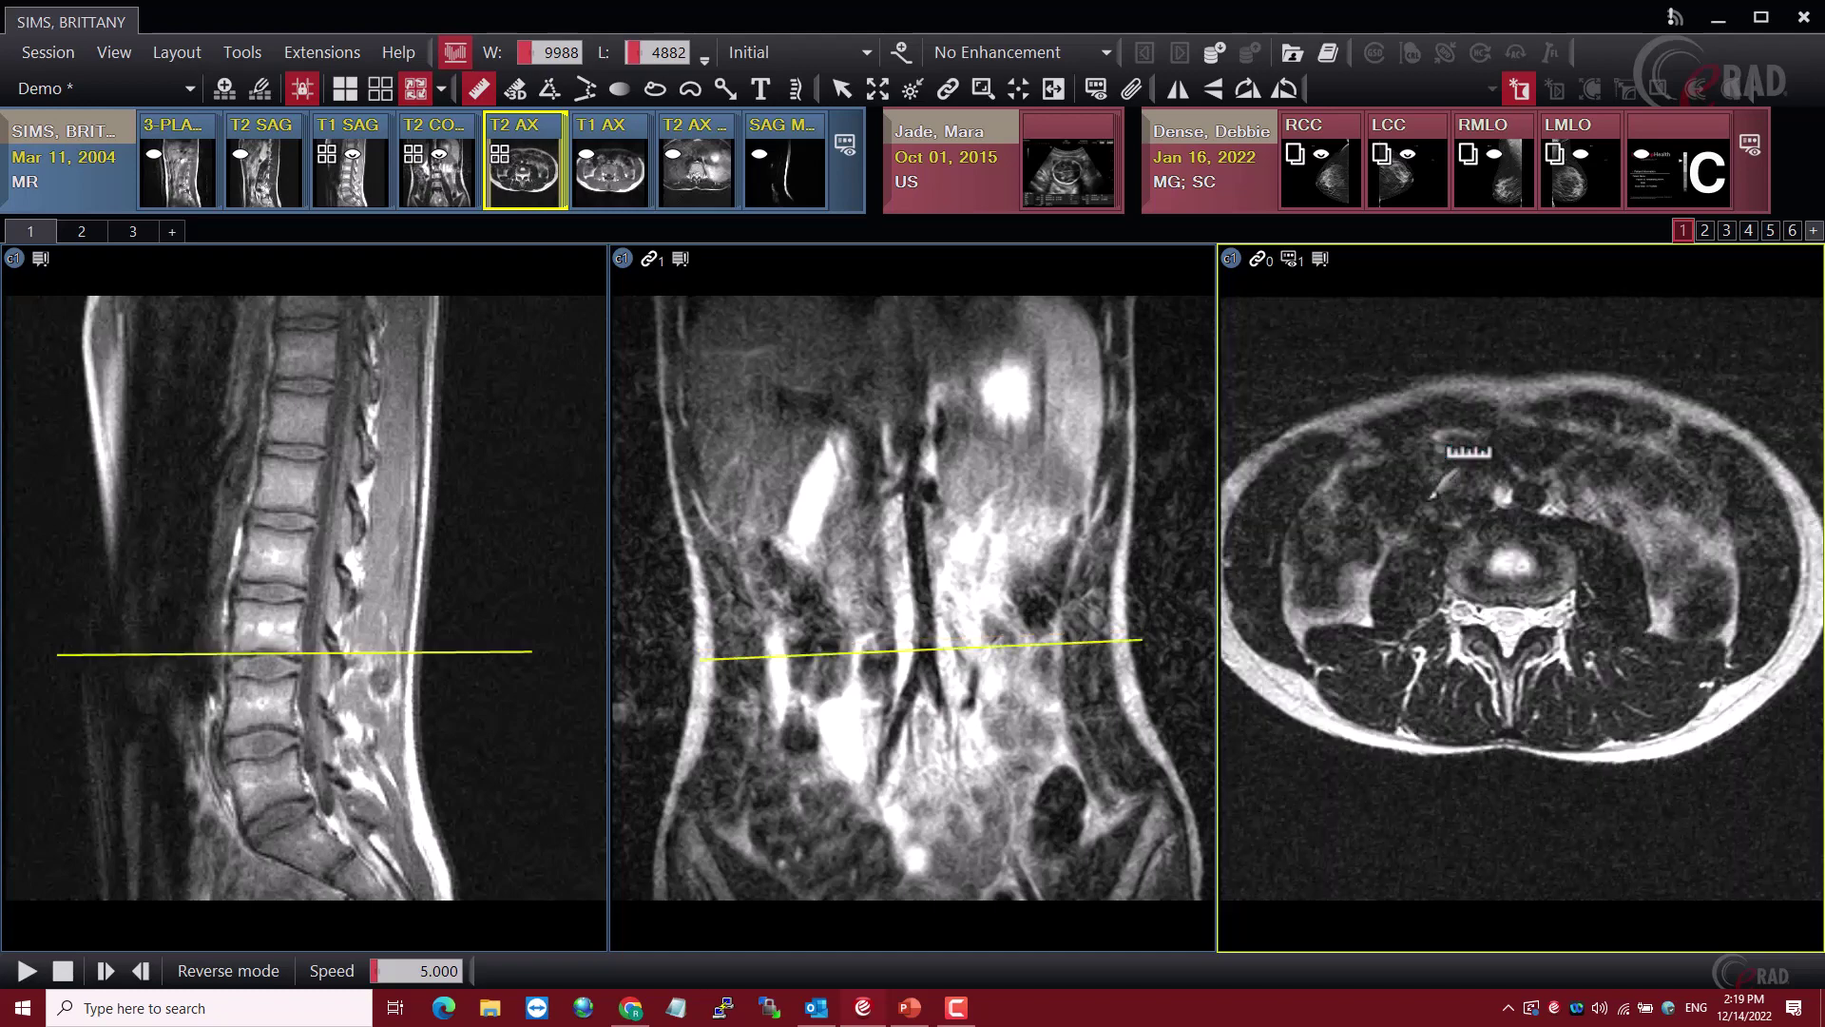
pyautogui.scroll(2, 1469, 451)
pyautogui.scroll(-2, 1468, 451)
pyautogui.scroll(2, 1469, 451)
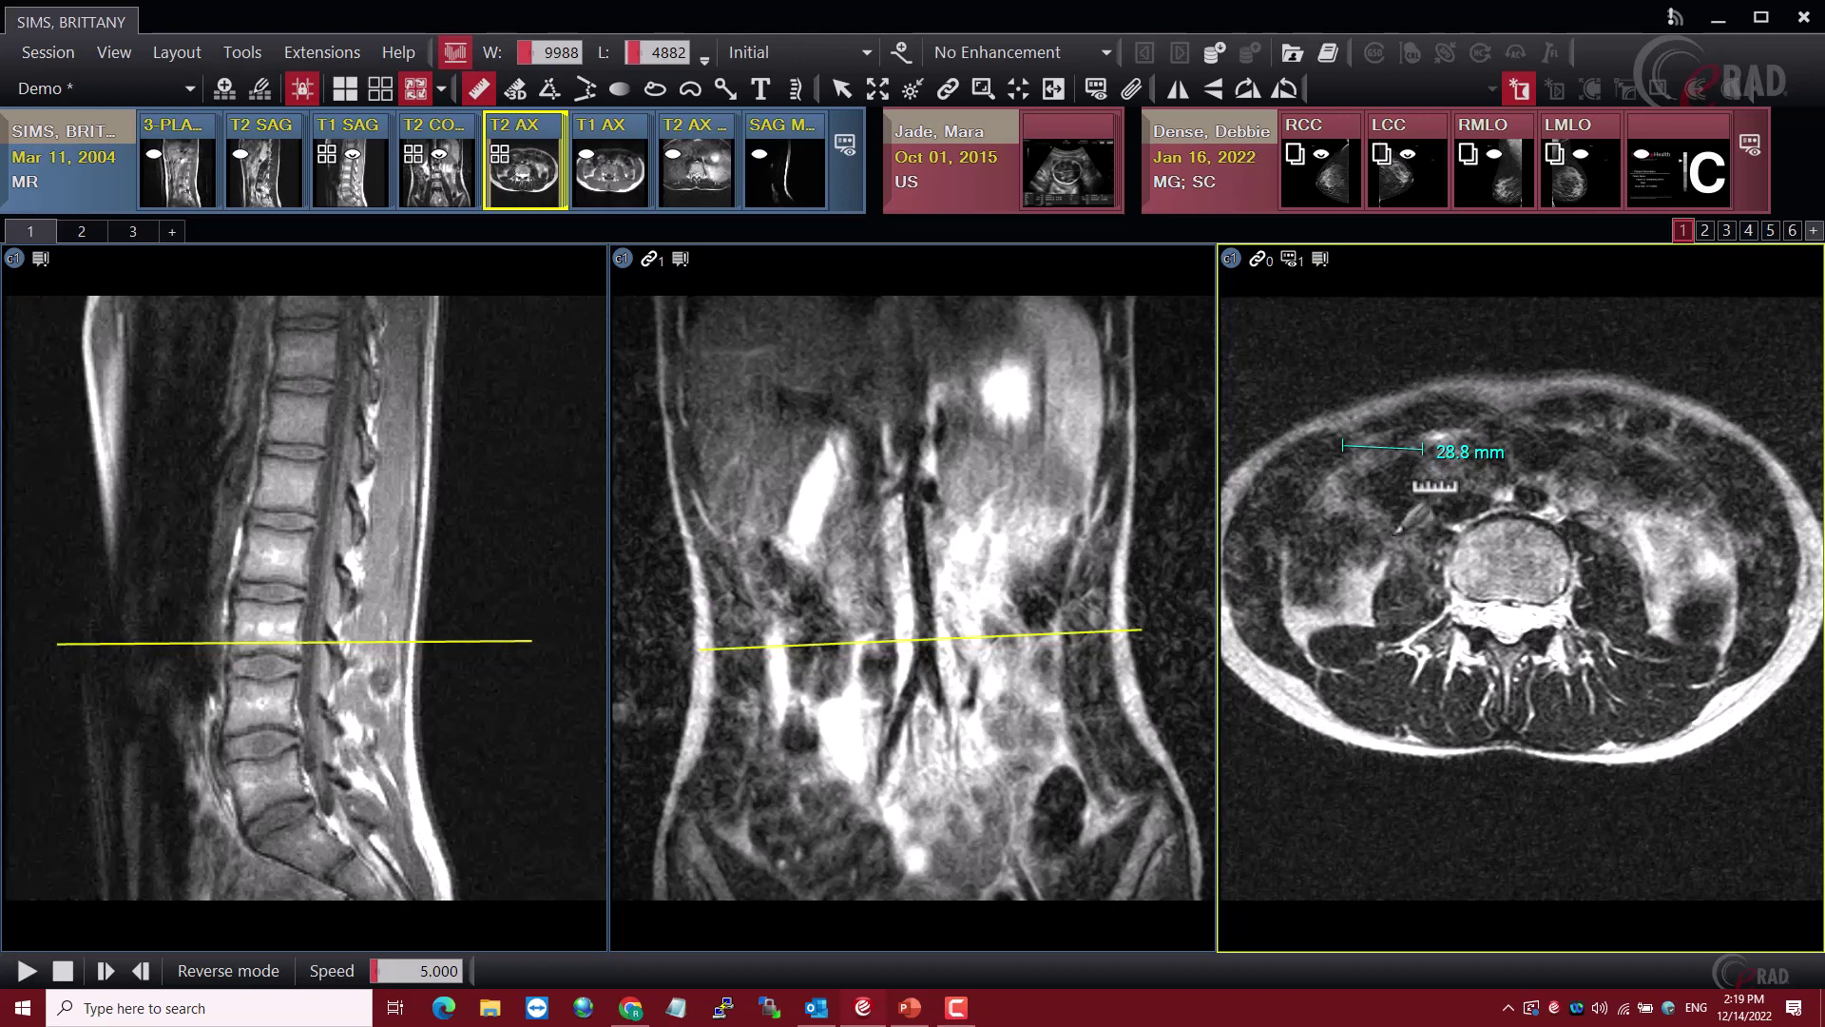
pyautogui.rightClick(1399, 455)
pyautogui.click(1412, 467)
# Draw a 3D distance measurement about 35 mm long on the T2 axial series, spanning several slices
pyautogui.rightClick(1413, 466)
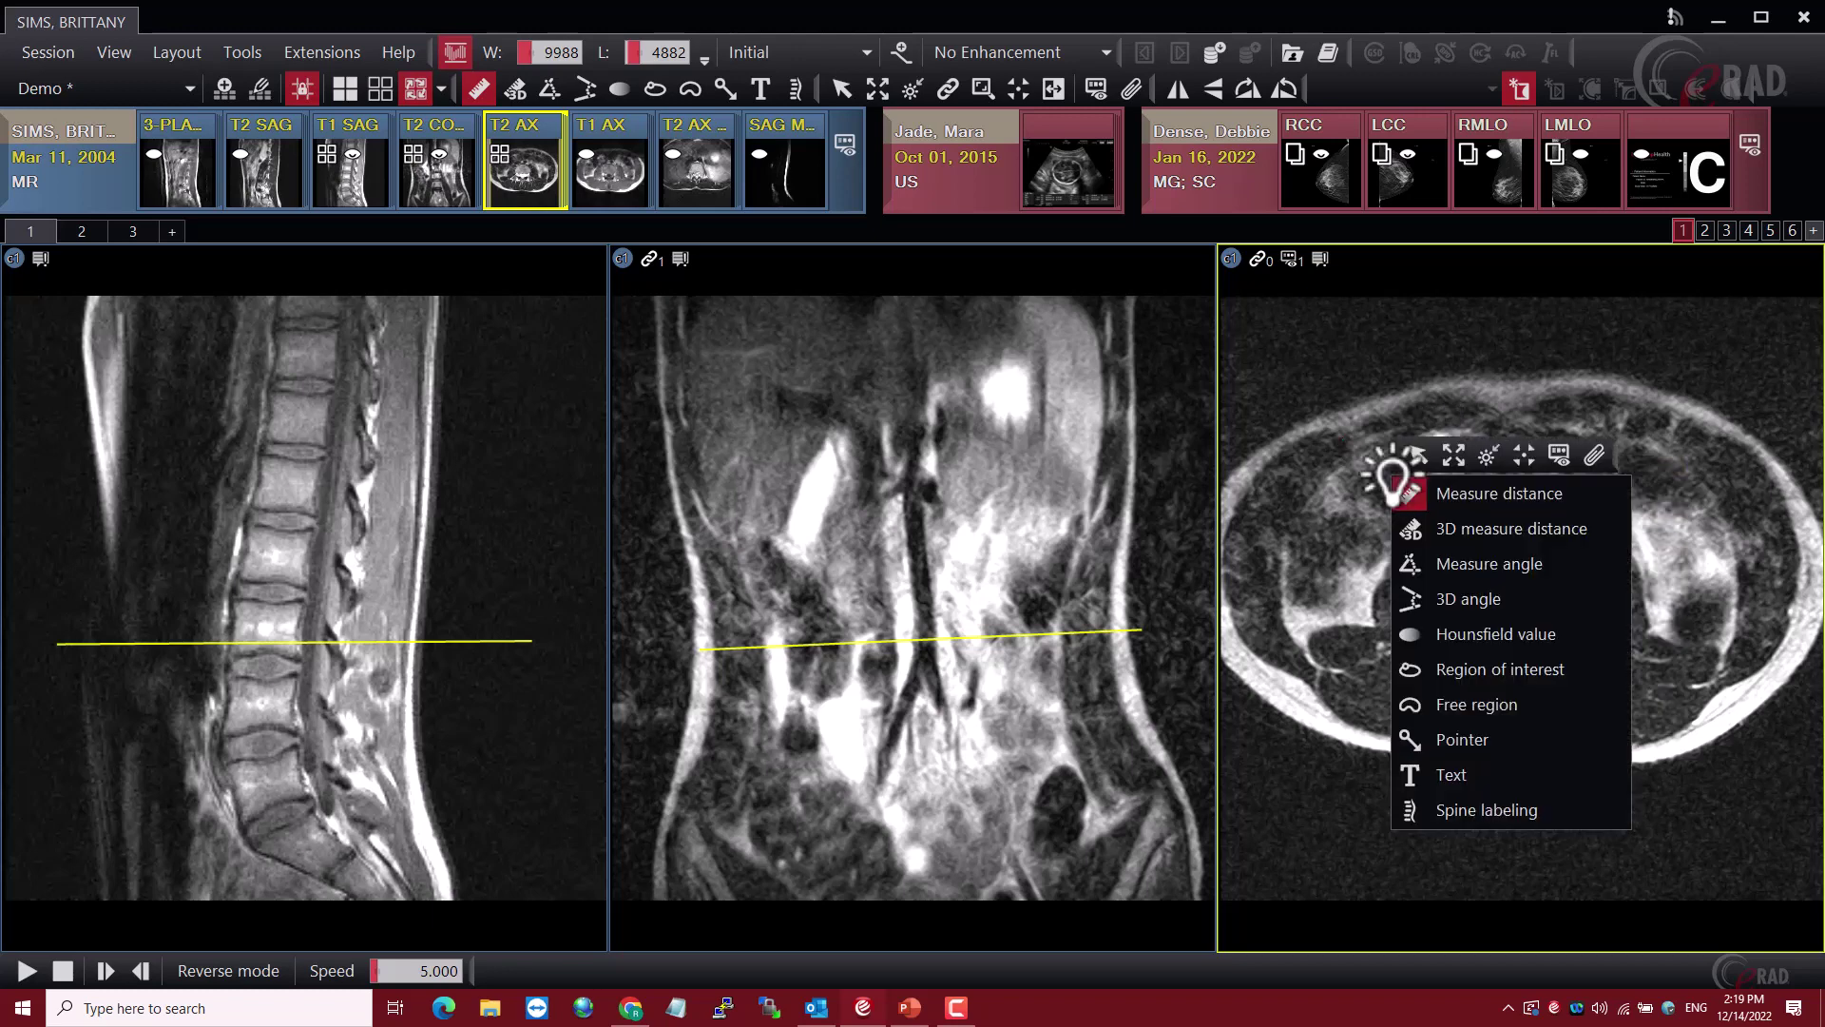
pyautogui.click(1460, 526)
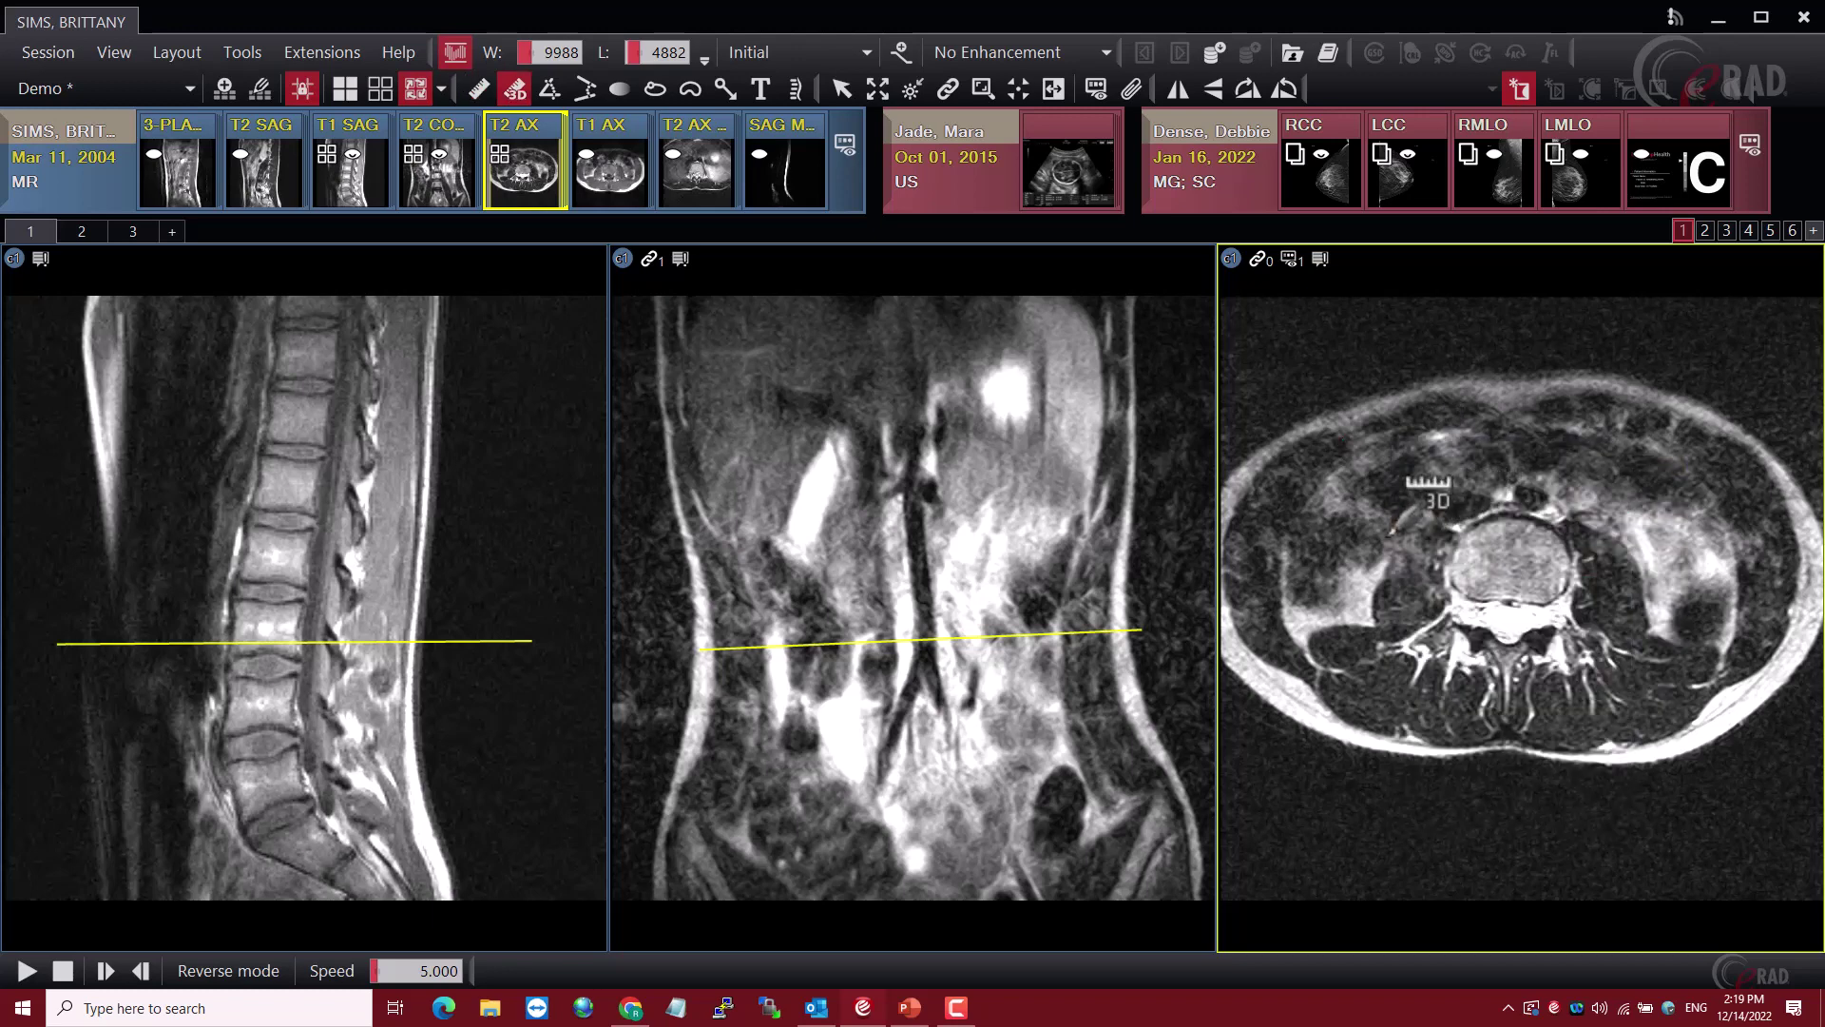
pyautogui.moveTo(1376, 513); pyautogui.dragTo(1464, 515)
pyautogui.scroll(-1, 1446, 511)
pyautogui.scroll(-2, 1446, 510)
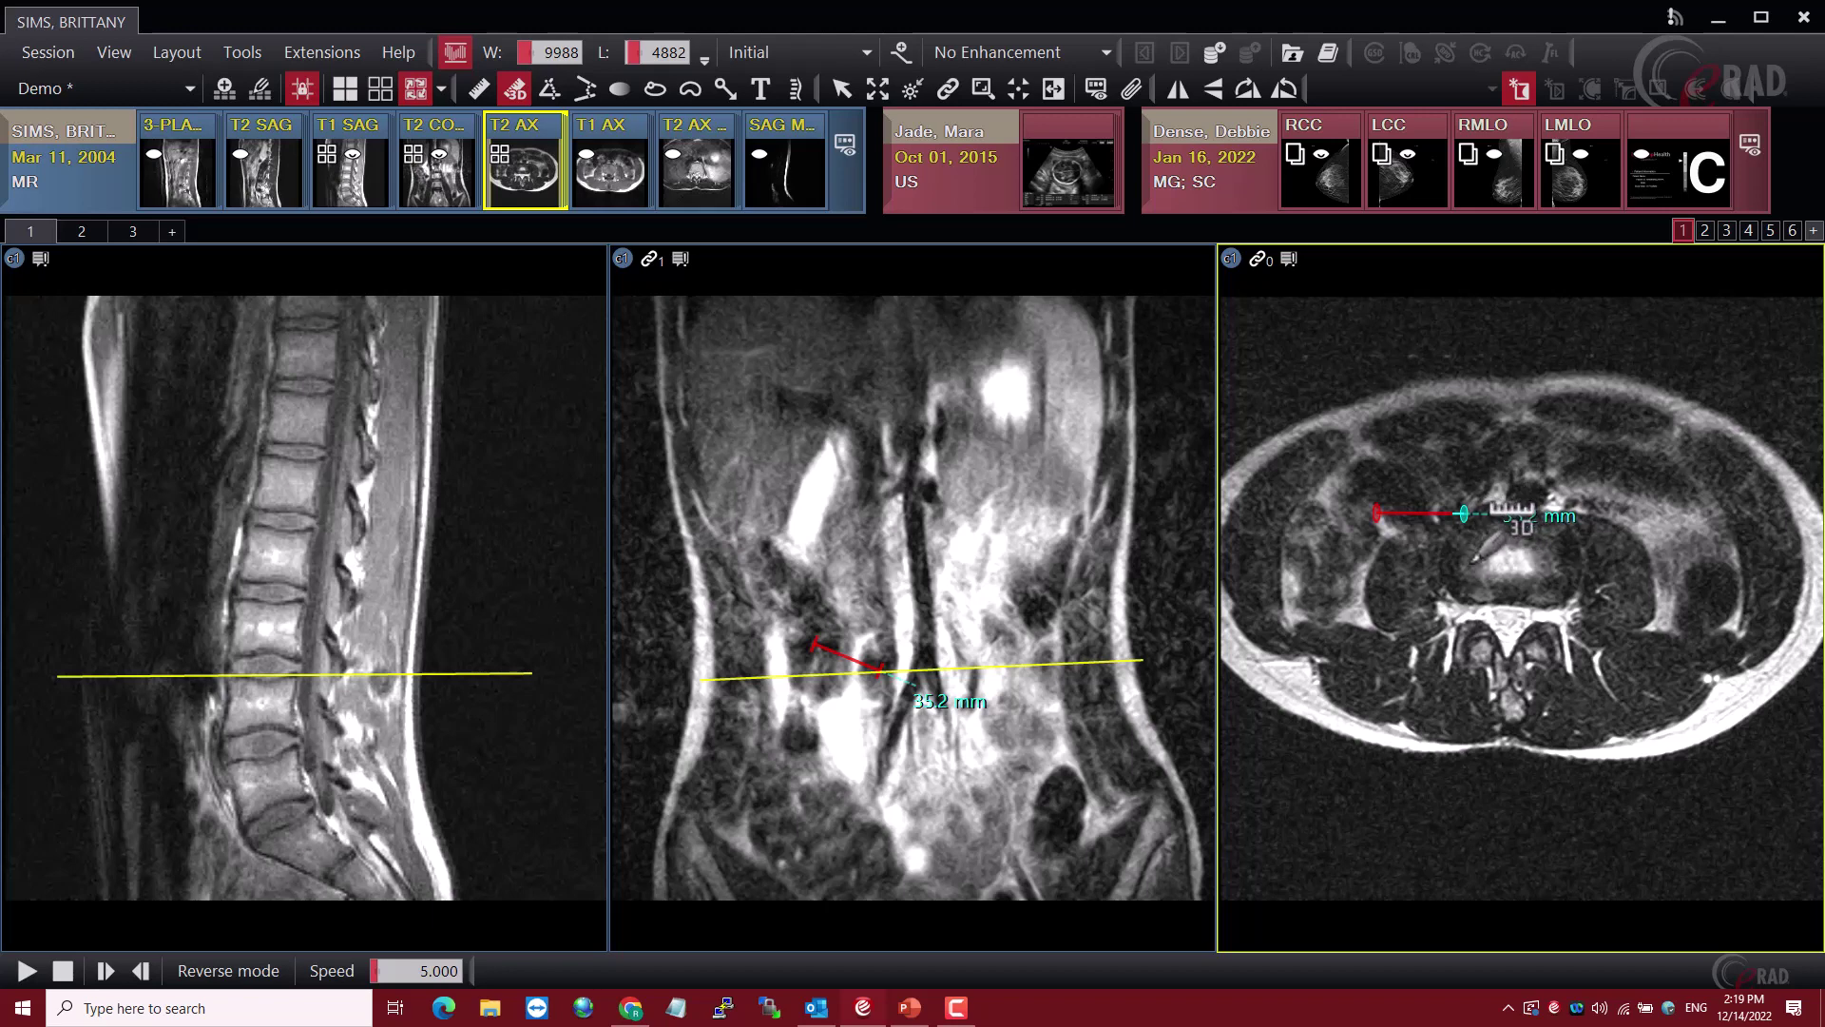
# Examine how the 3D distance measurement appears across the axial and coronal slices
pyautogui.scroll(-2, 1511, 518)
pyautogui.scroll(2, 1512, 518)
pyautogui.scroll(2, 1483, 513)
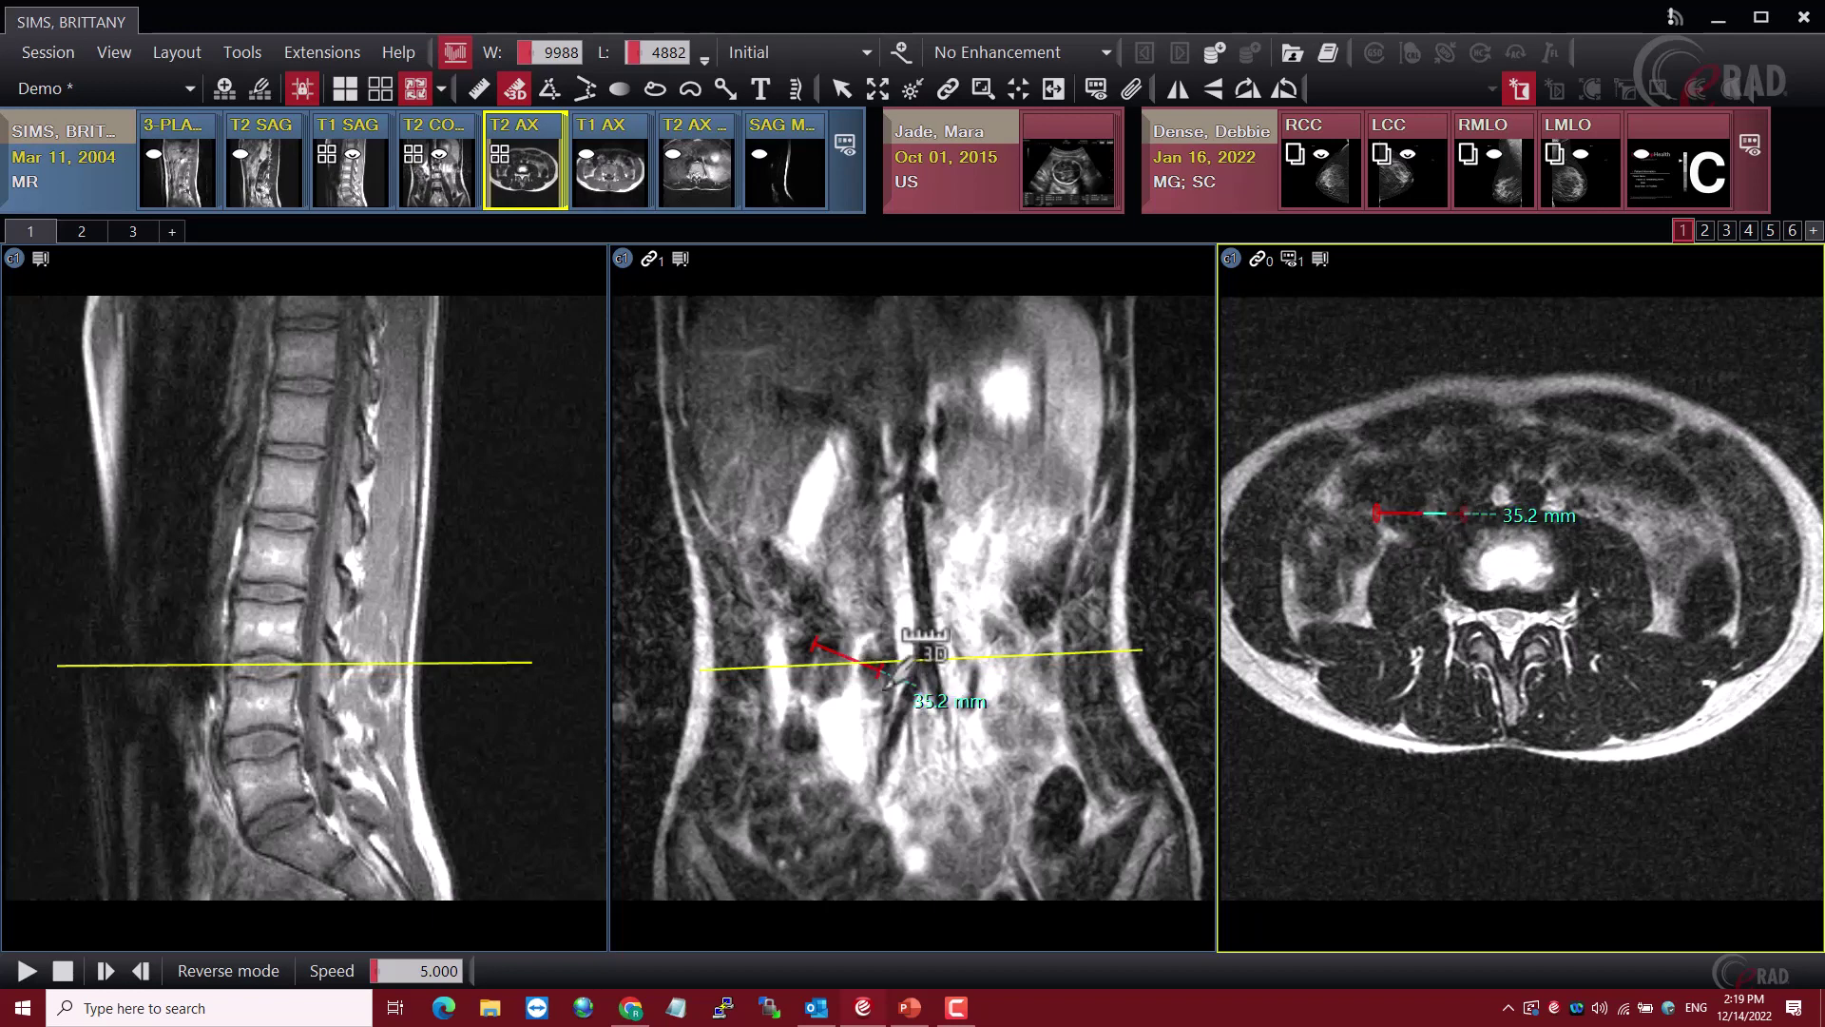
pyautogui.click(941, 599)
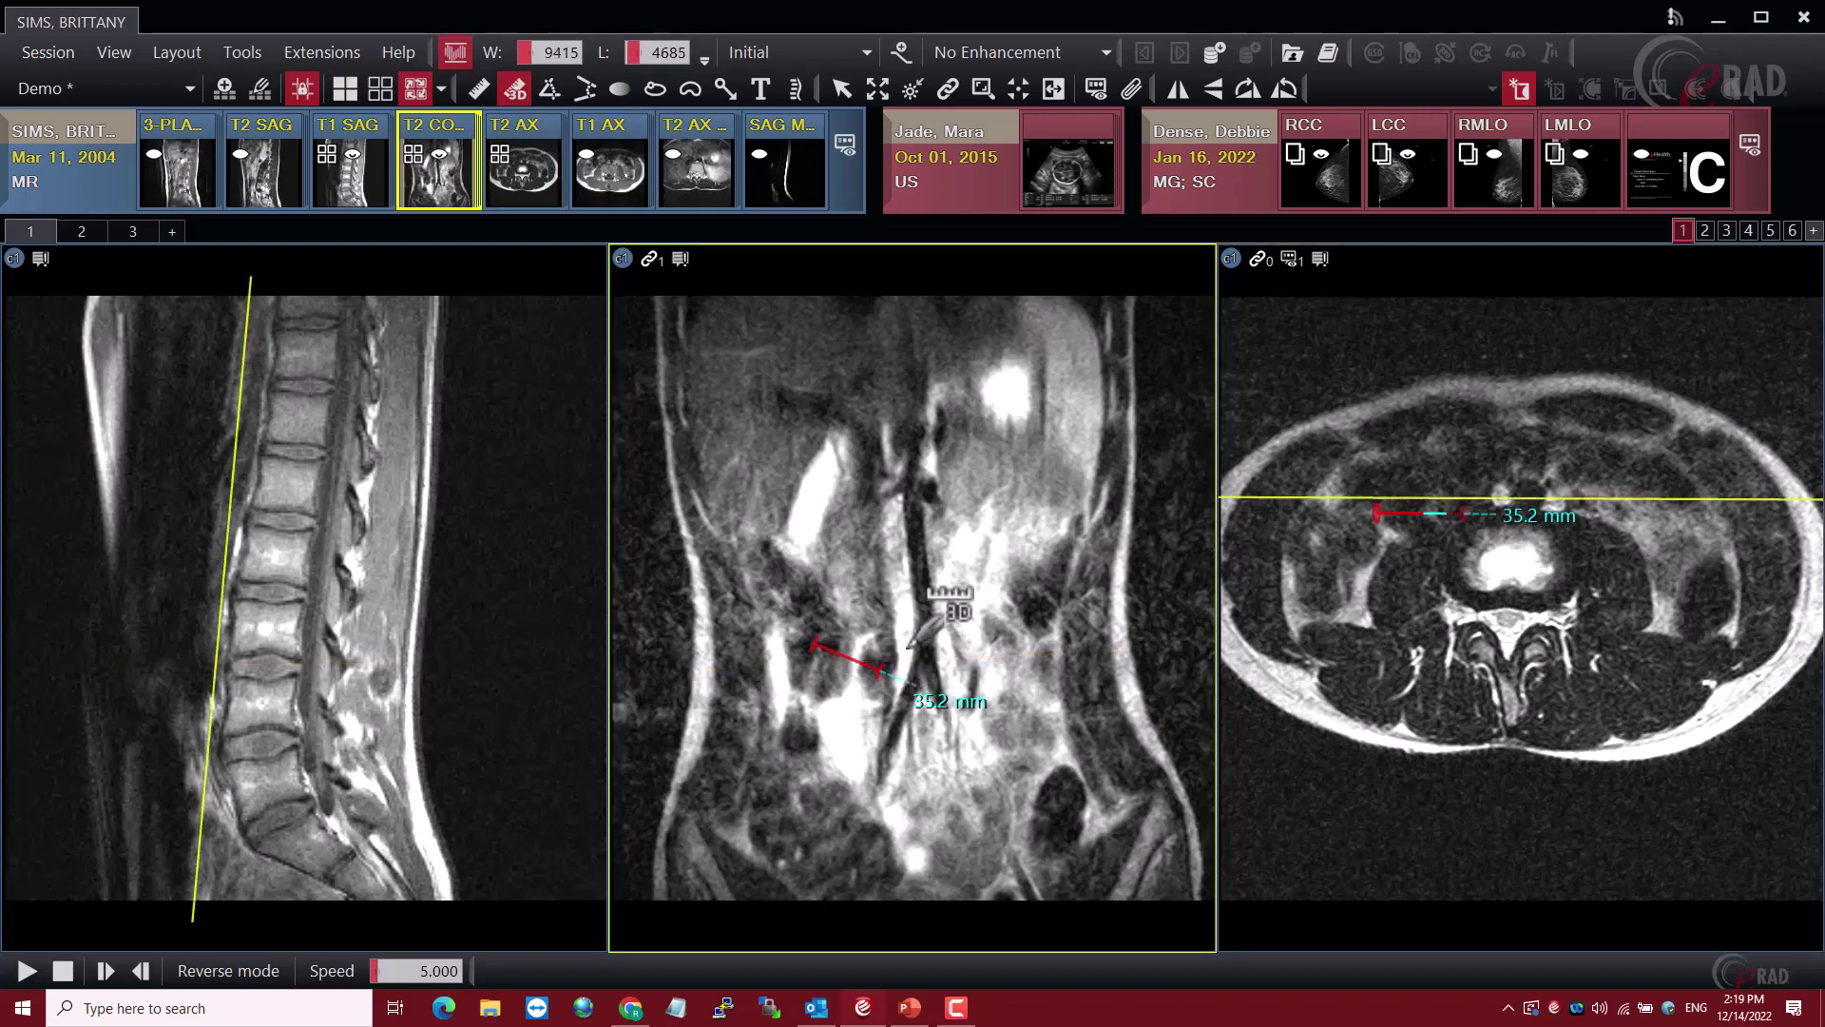
pyautogui.scroll(-2, 941, 599)
pyautogui.scroll(-4, 911, 653)
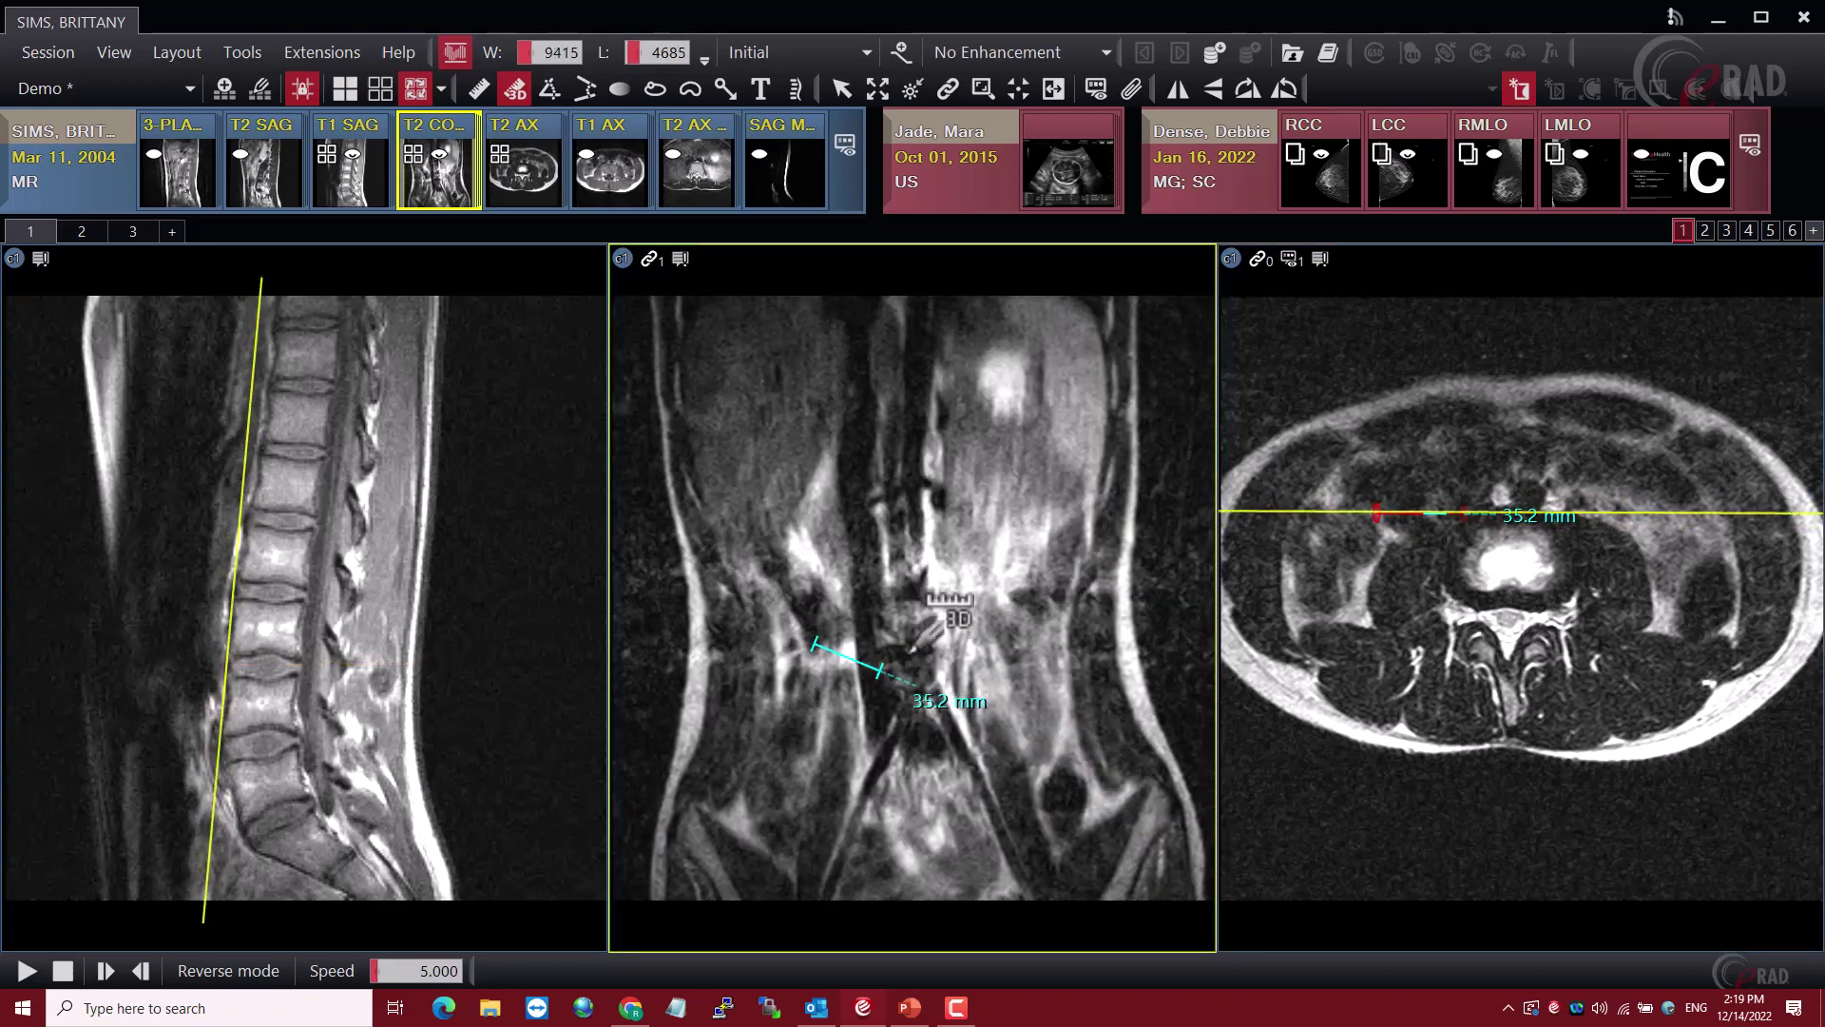
pyautogui.scroll(2, 898, 658)
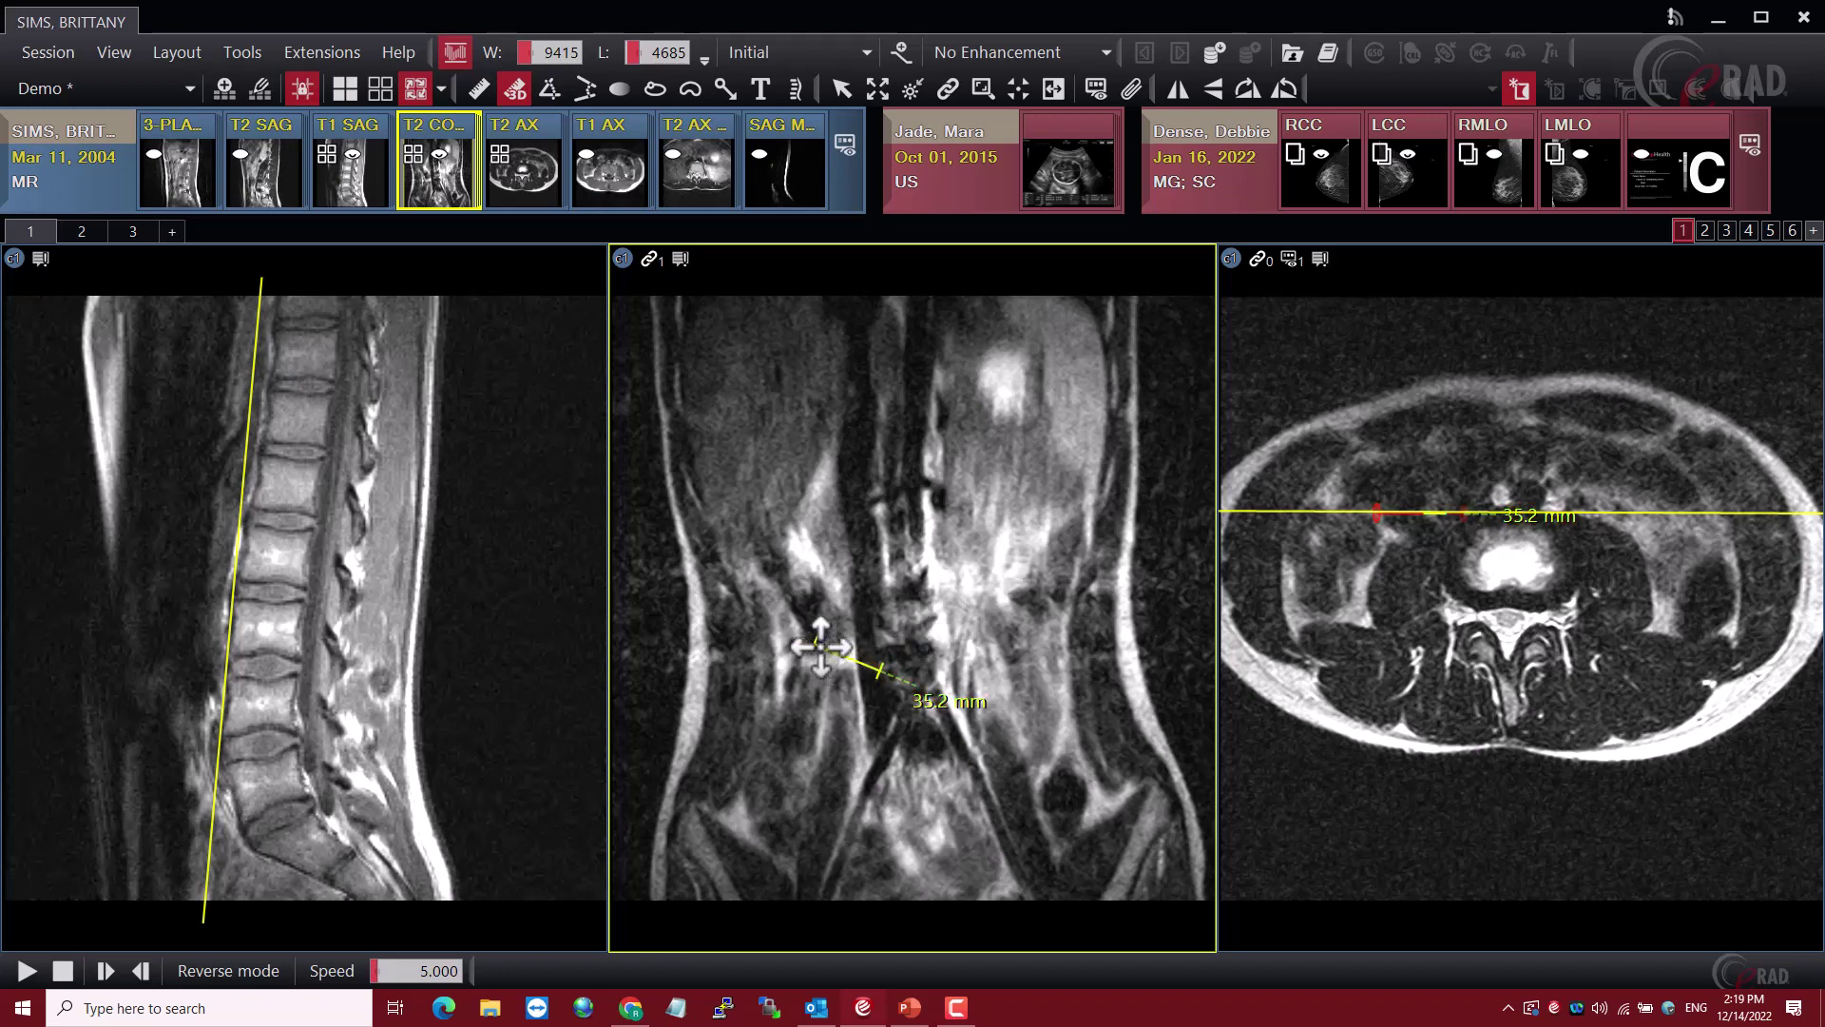
pyautogui.scroll(-2, 894, 633)
pyautogui.scroll(2, 891, 630)
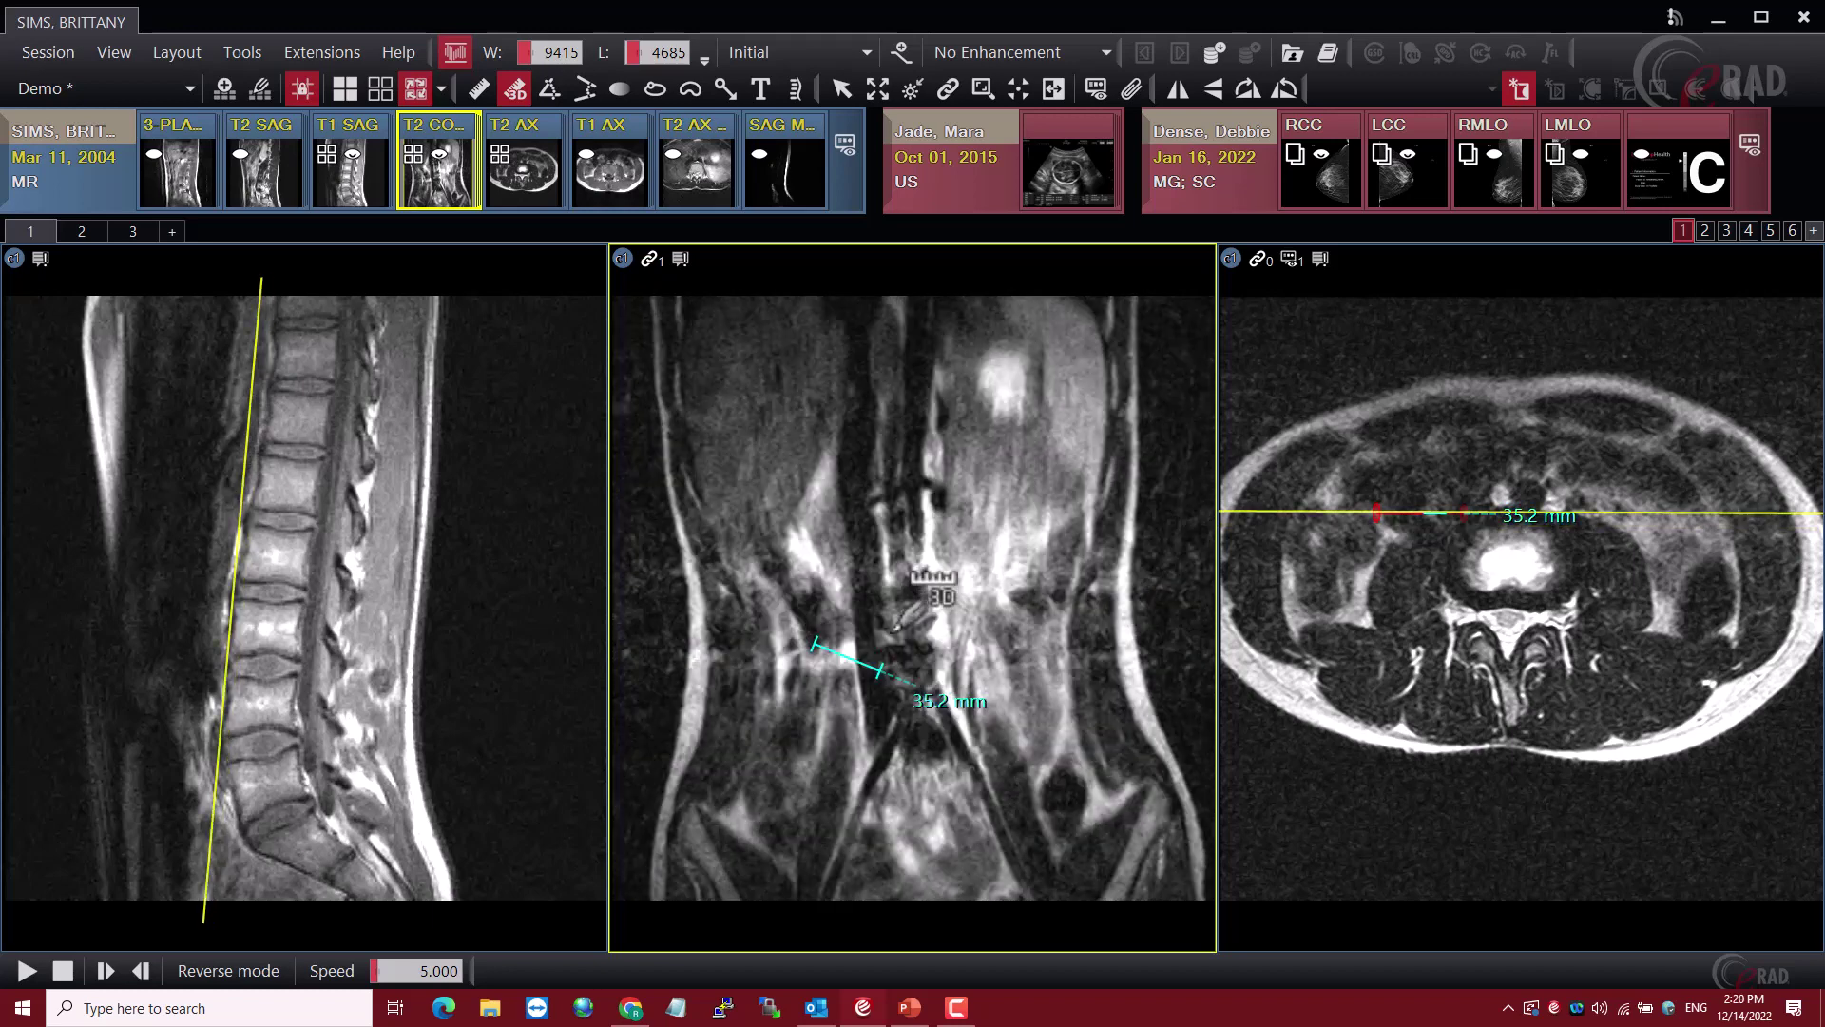
# Lengthen the 3D distance measurement to about 38 mm by moving its endpoint on the T1 sagittal image, and delete all 3D measurements
pyautogui.click(302, 627)
pyautogui.scroll(-3, 296, 633)
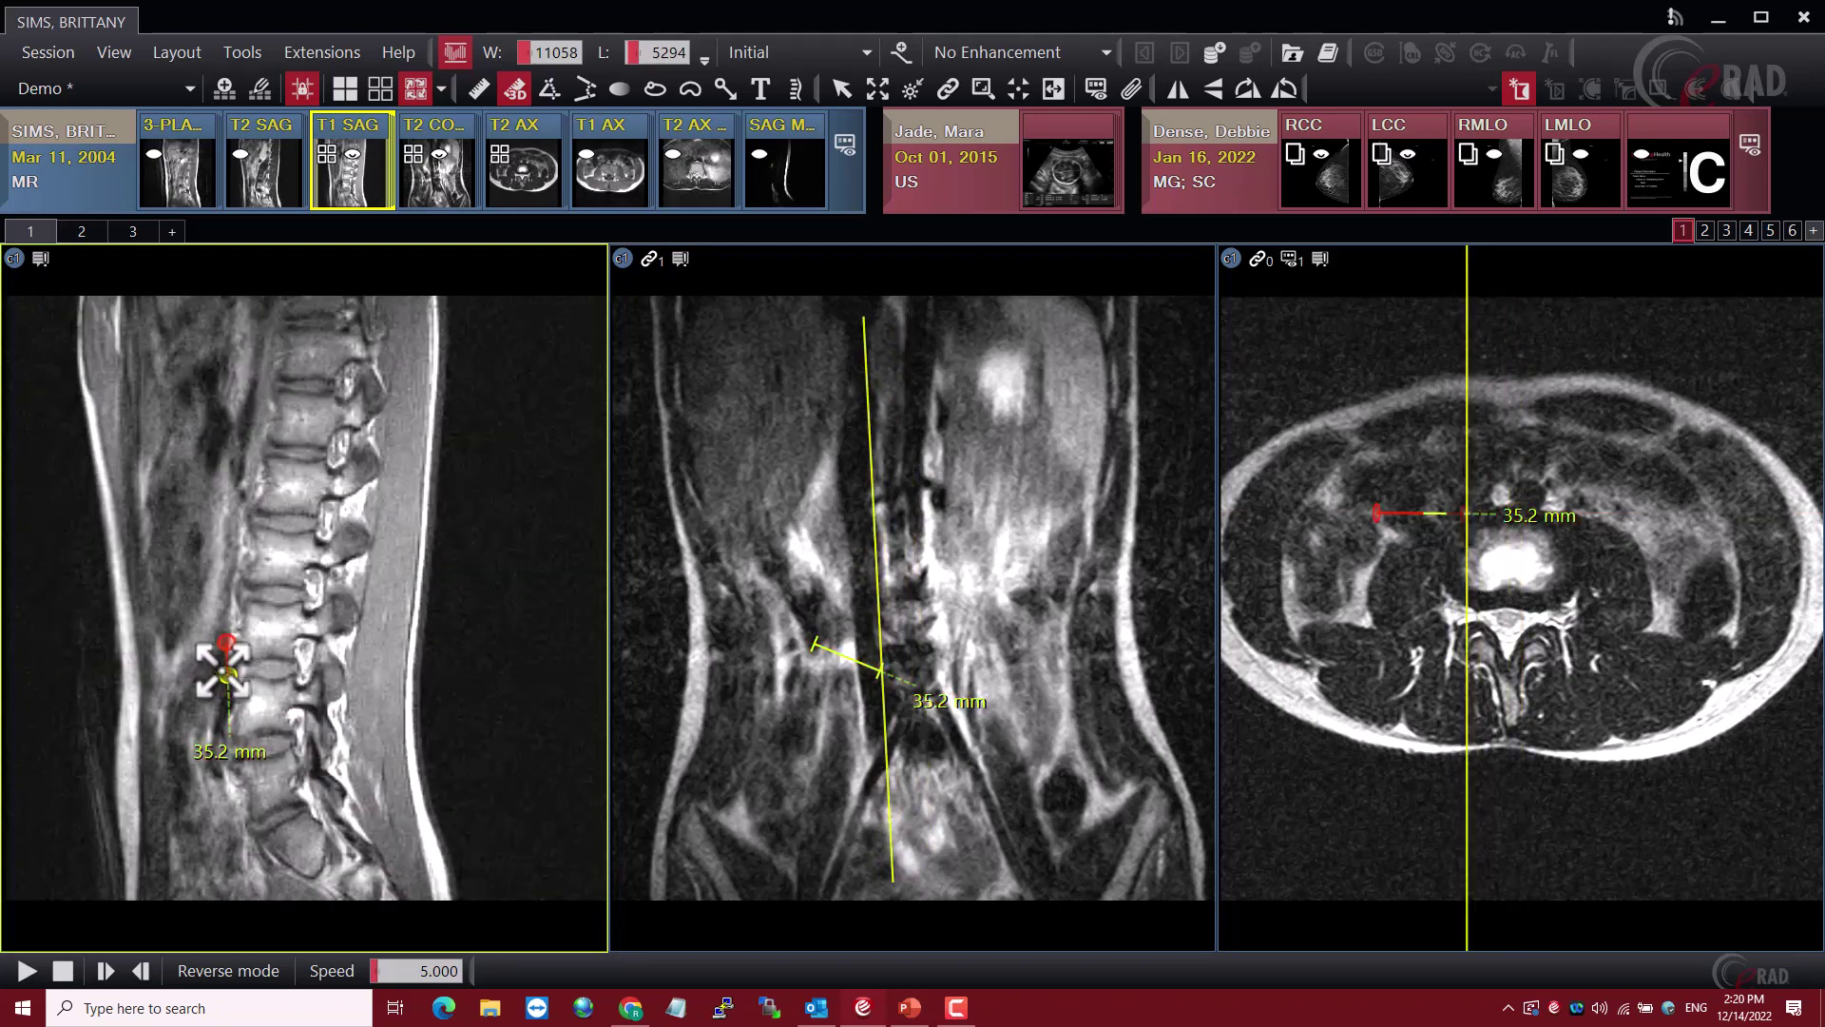
pyautogui.moveTo(229, 675)
pyautogui.mouseDown()
pyautogui.moveTo(254, 668)
pyautogui.moveTo(209, 676)
pyautogui.moveTo(232, 682)
pyautogui.mouseUp()
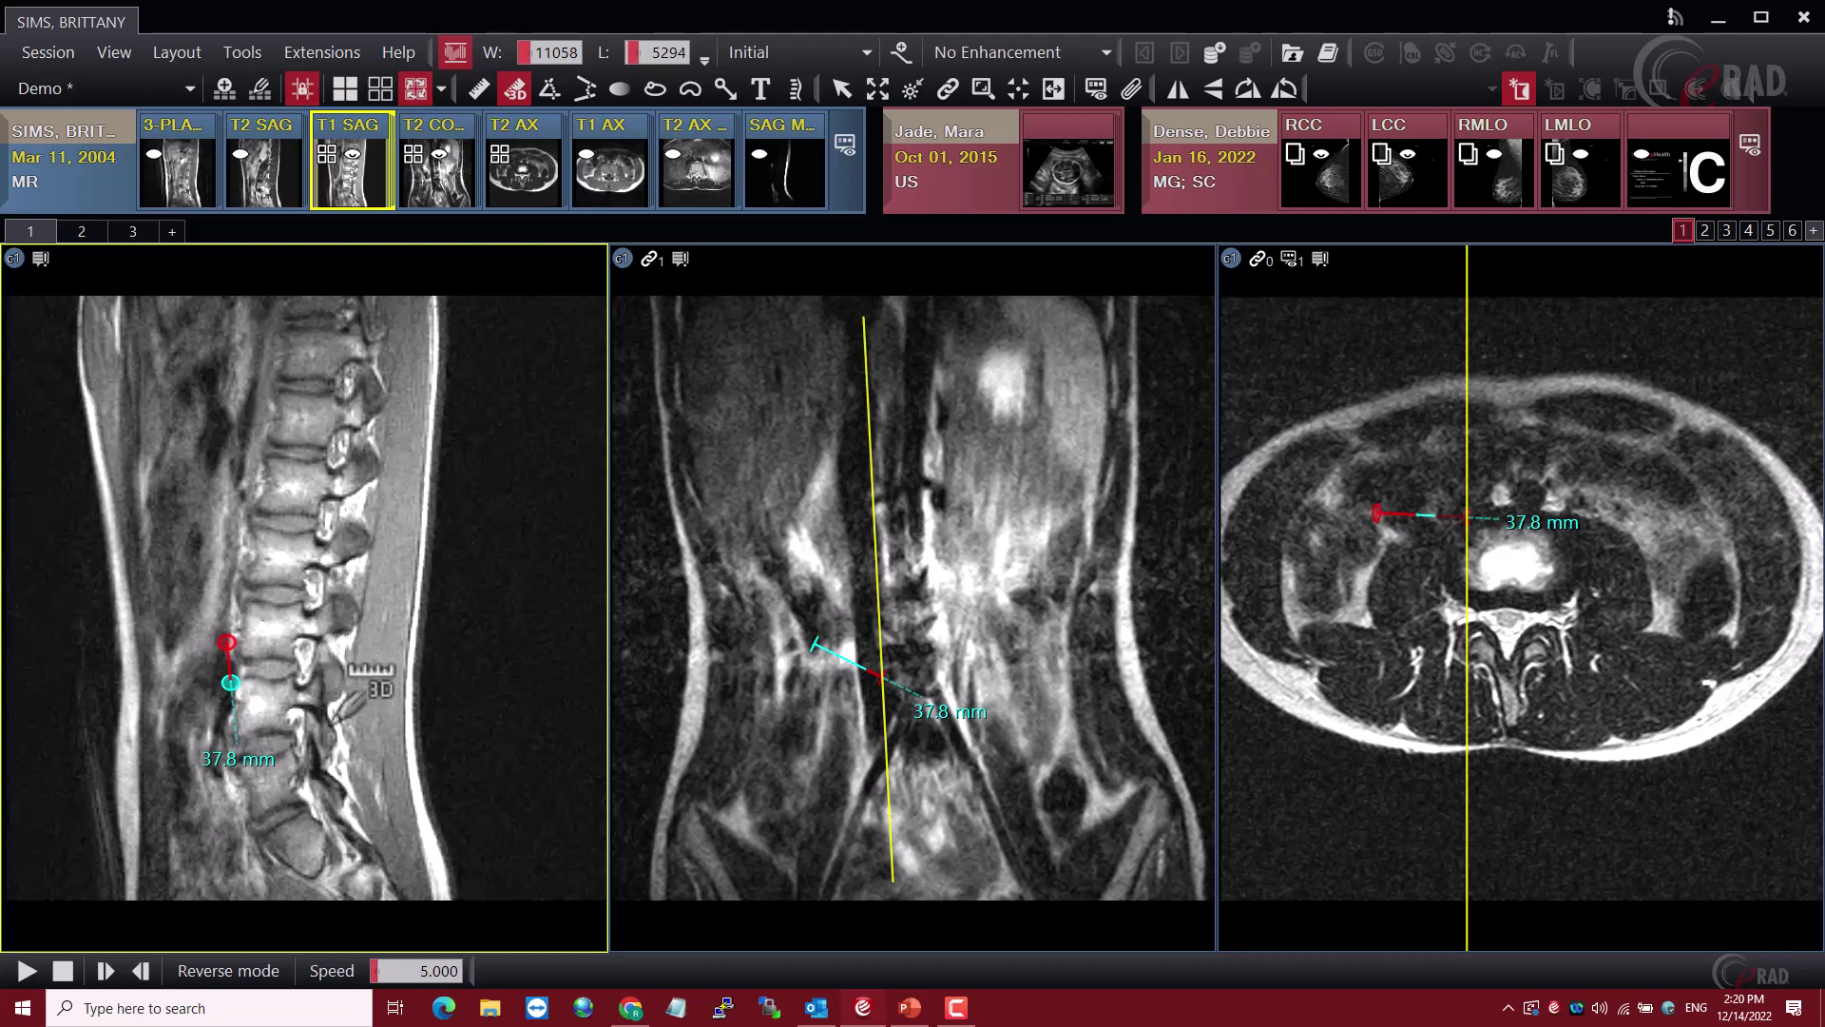
pyautogui.rightClick(1425, 513)
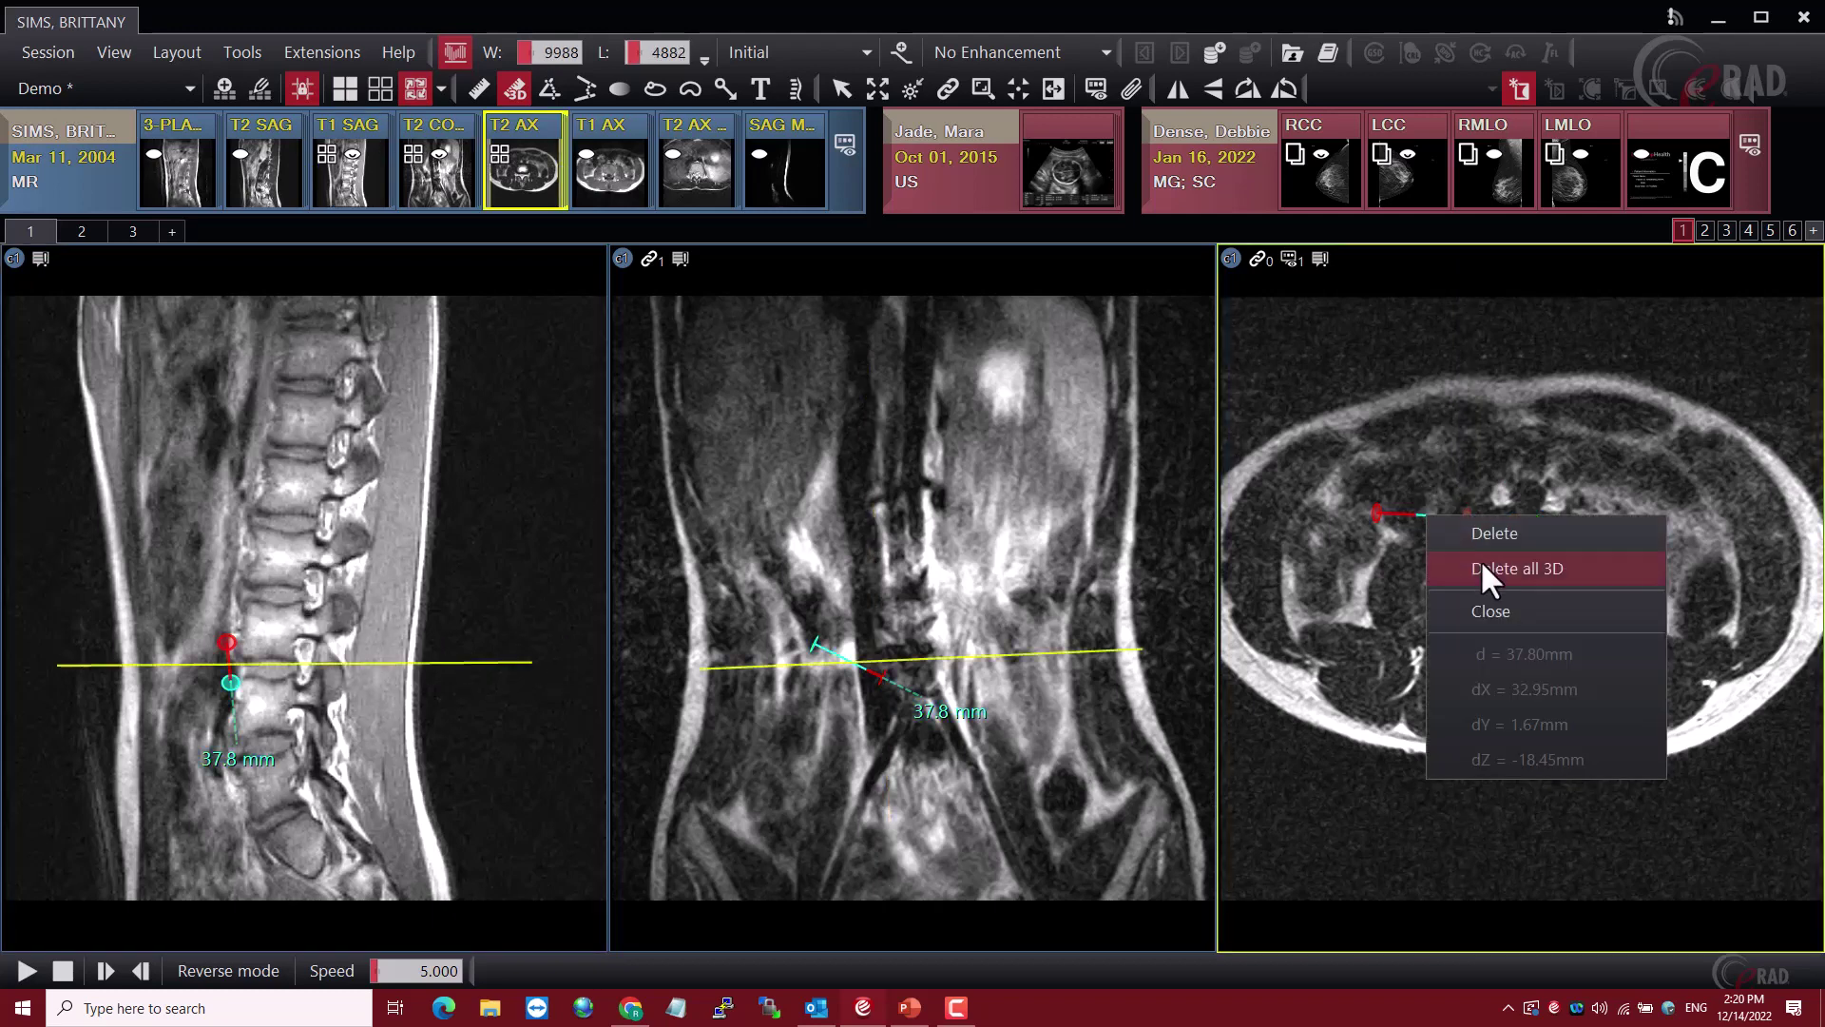
pyautogui.click(1493, 568)
# Draw an angle measurement of about 15 degrees between two vertebral levels on the T2 coronal image, and delete it
pyautogui.click(1068, 439)
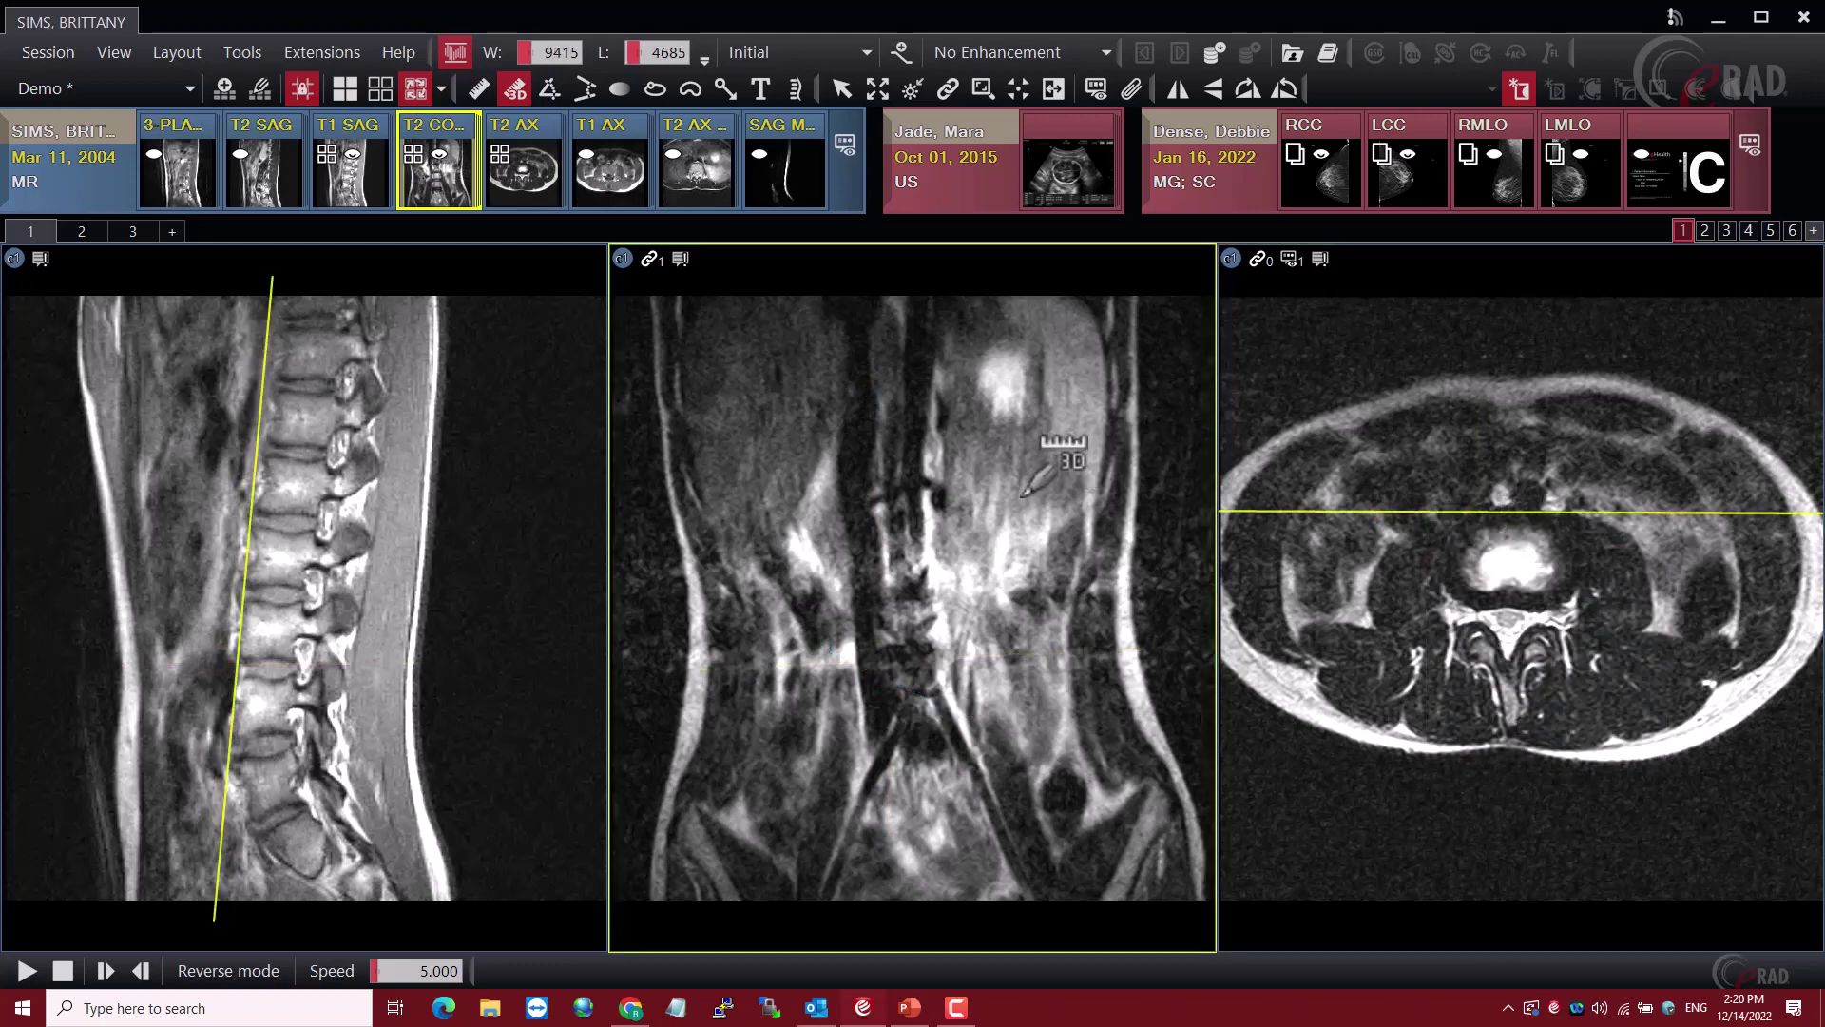
pyautogui.scroll(-3, 1046, 466)
pyautogui.scroll(-2, 1024, 496)
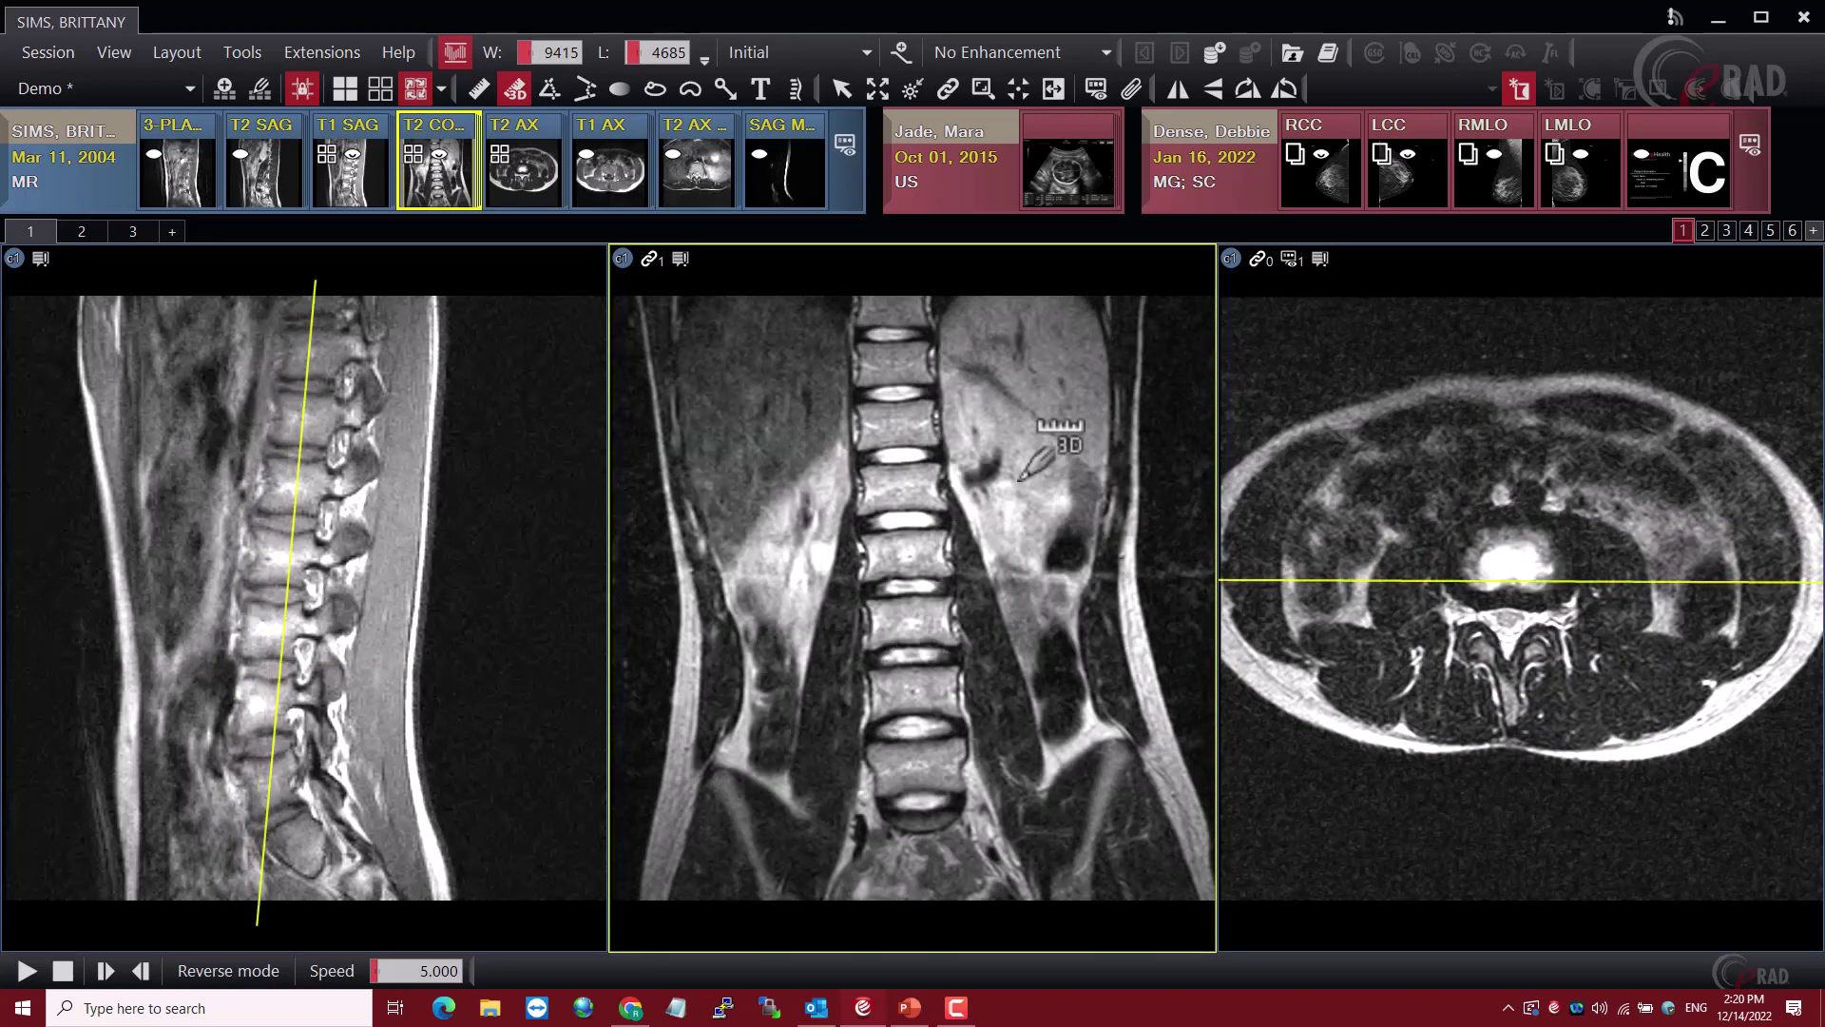
pyautogui.rightClick(941, 384)
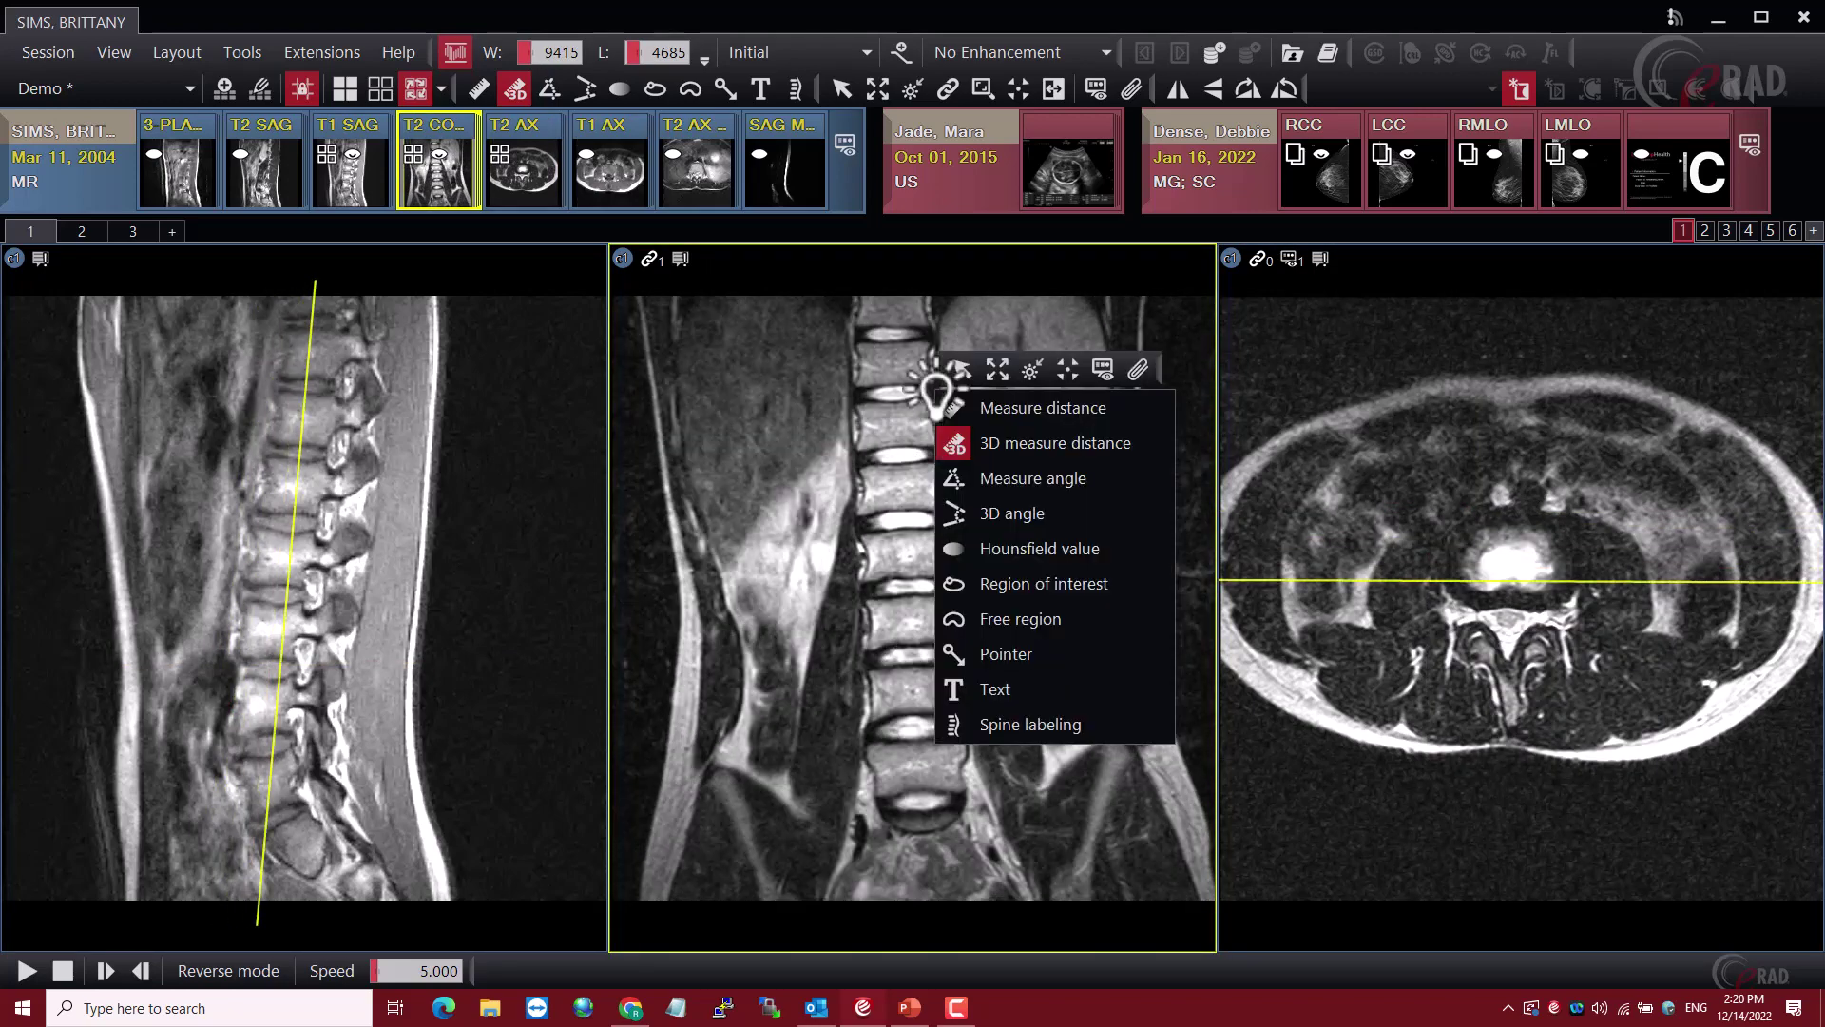
pyautogui.click(1054, 476)
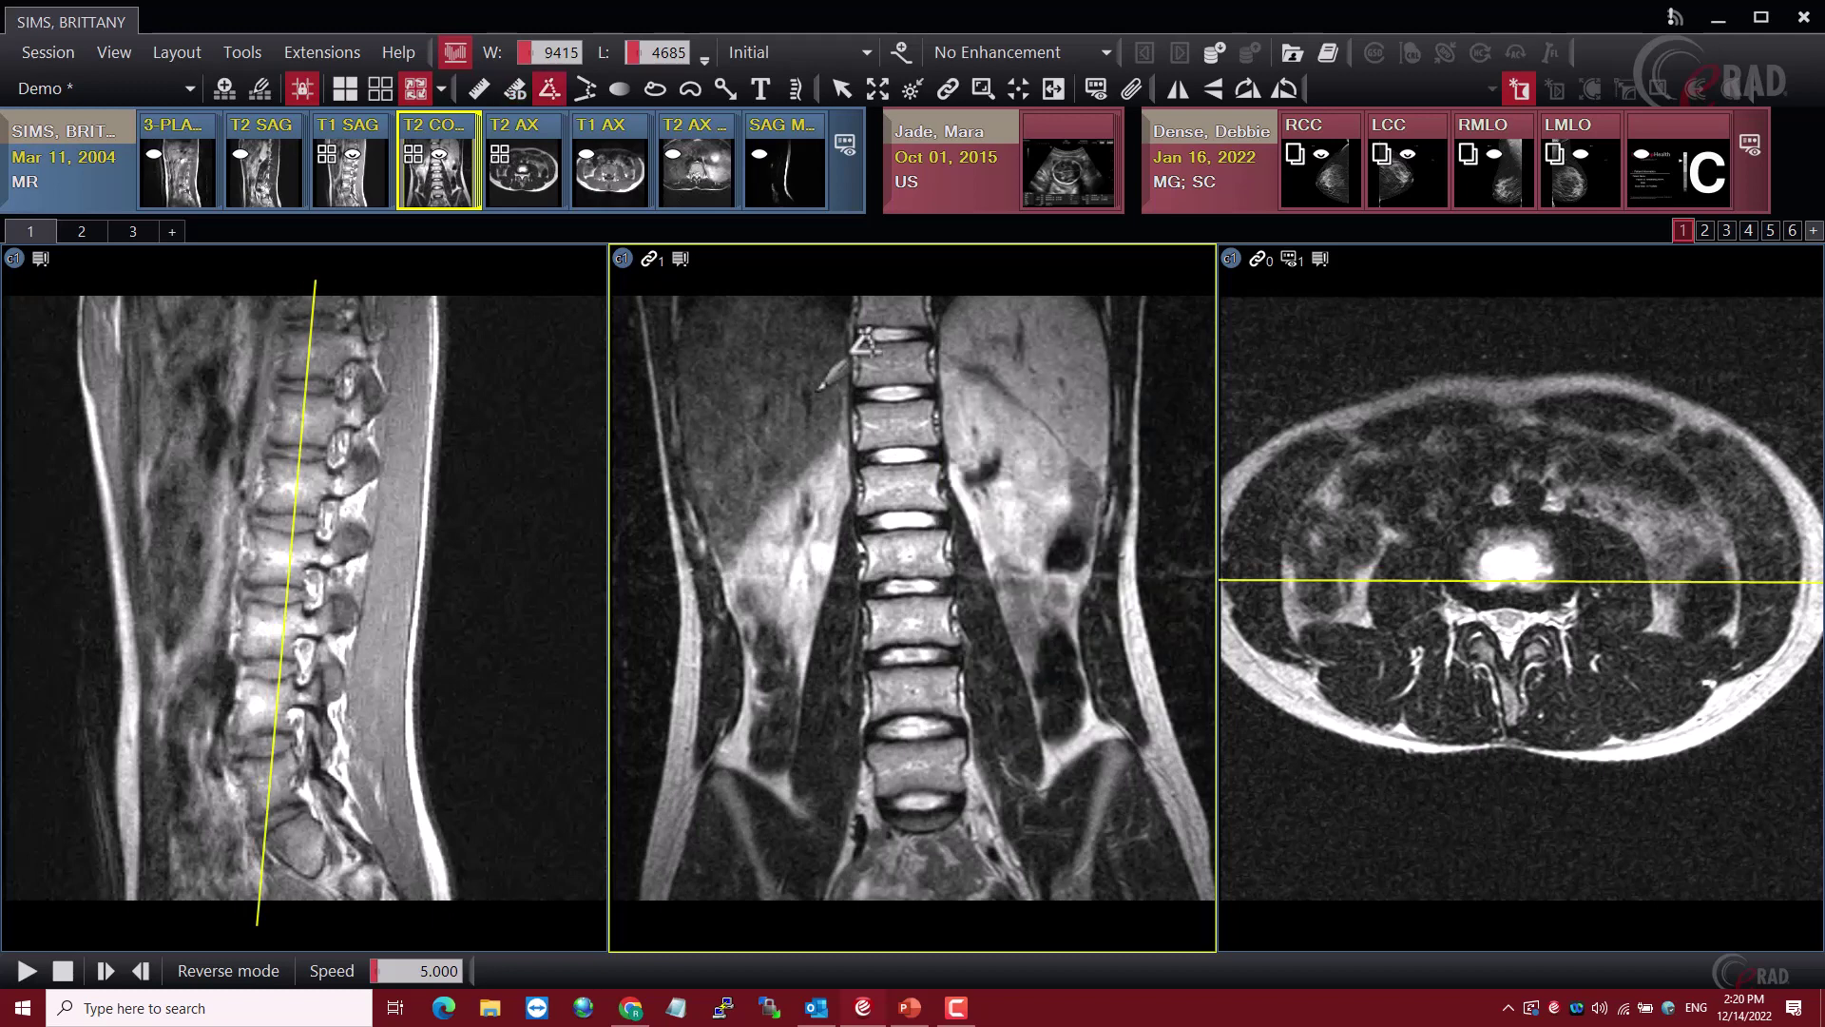
pyautogui.moveTo(828, 393); pyautogui.dragTo(967, 400)
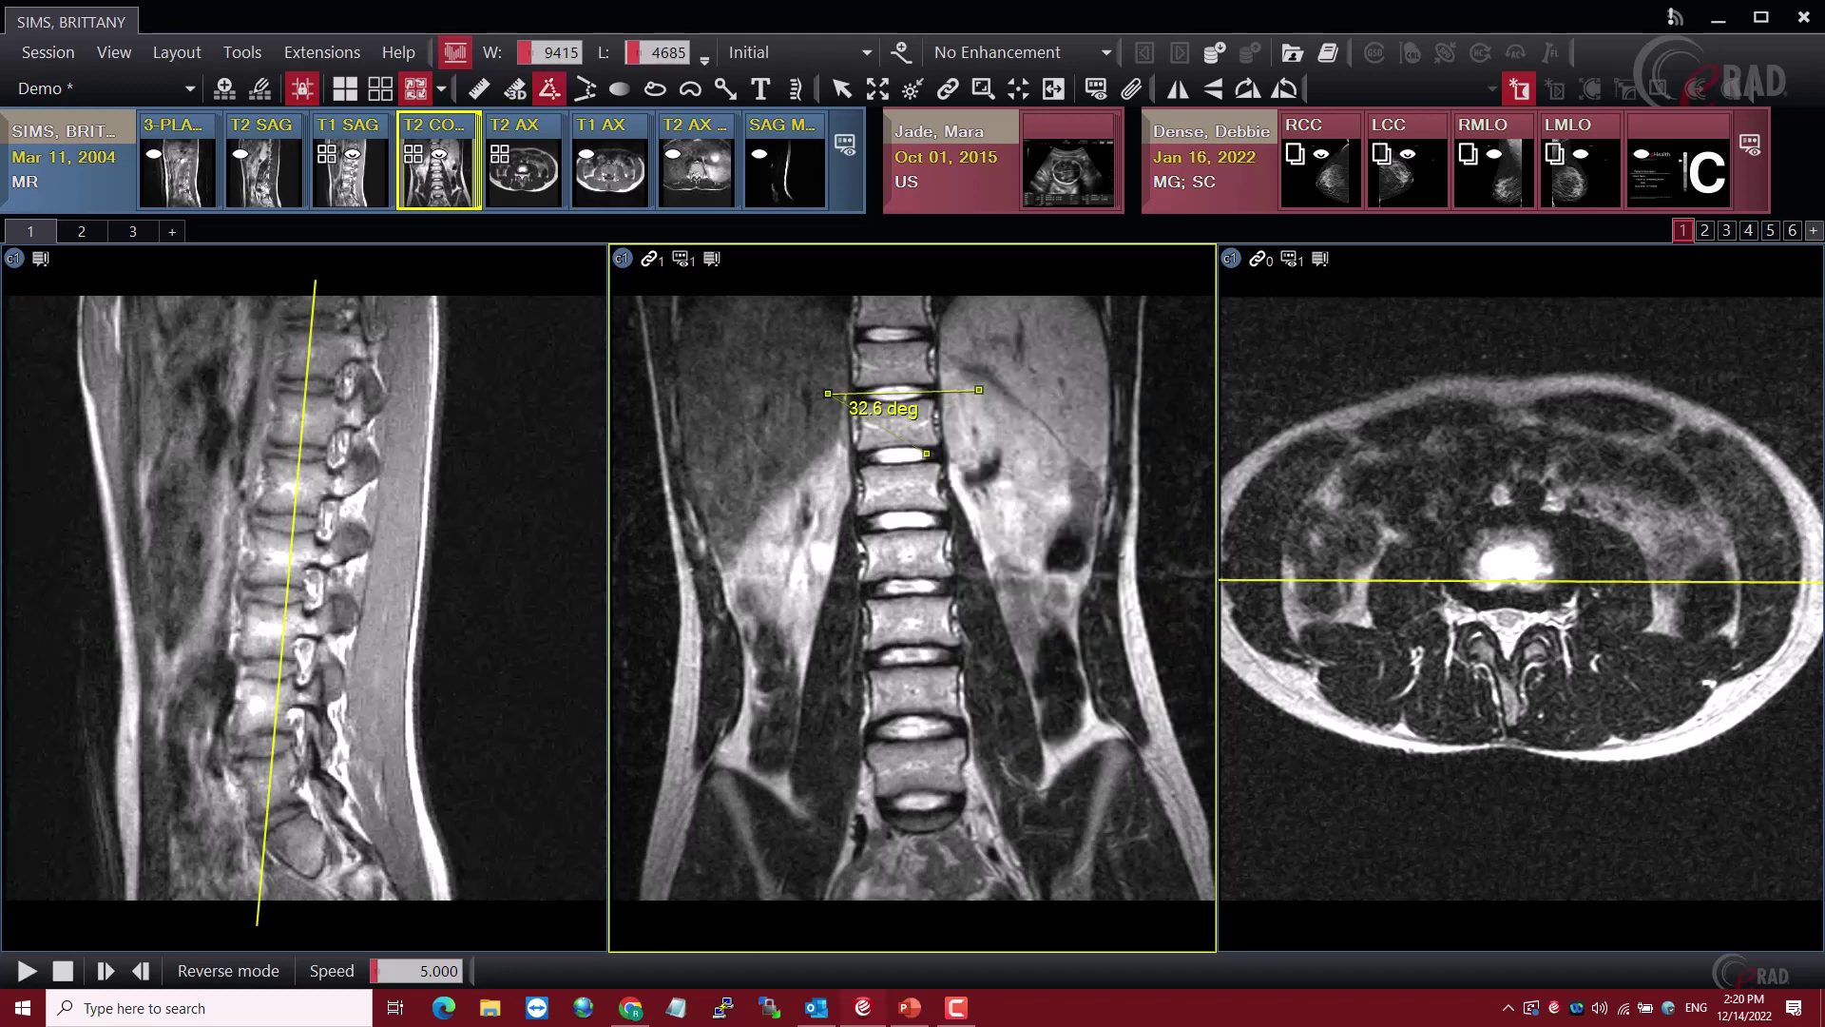
pyautogui.moveTo(799, 530); pyautogui.dragTo(881, 549)
pyautogui.moveTo(982, 573); pyautogui.dragTo(982, 573)
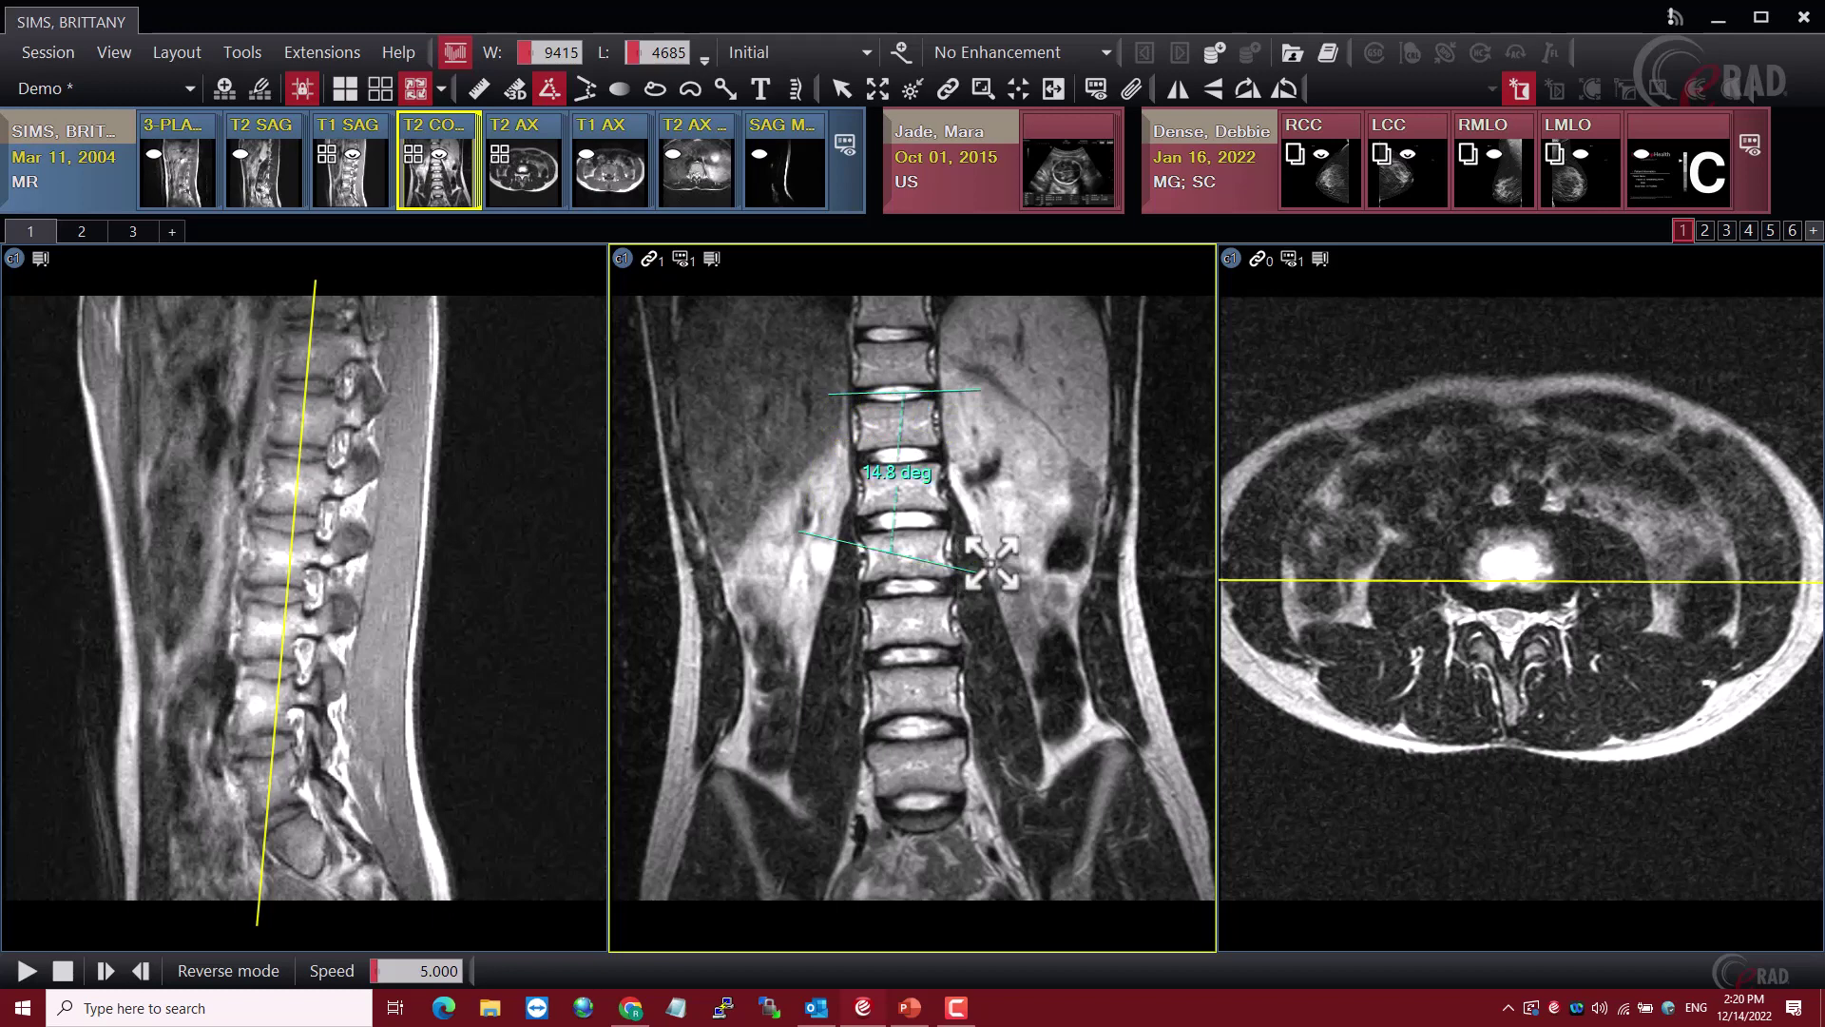
pyautogui.rightClick(897, 549)
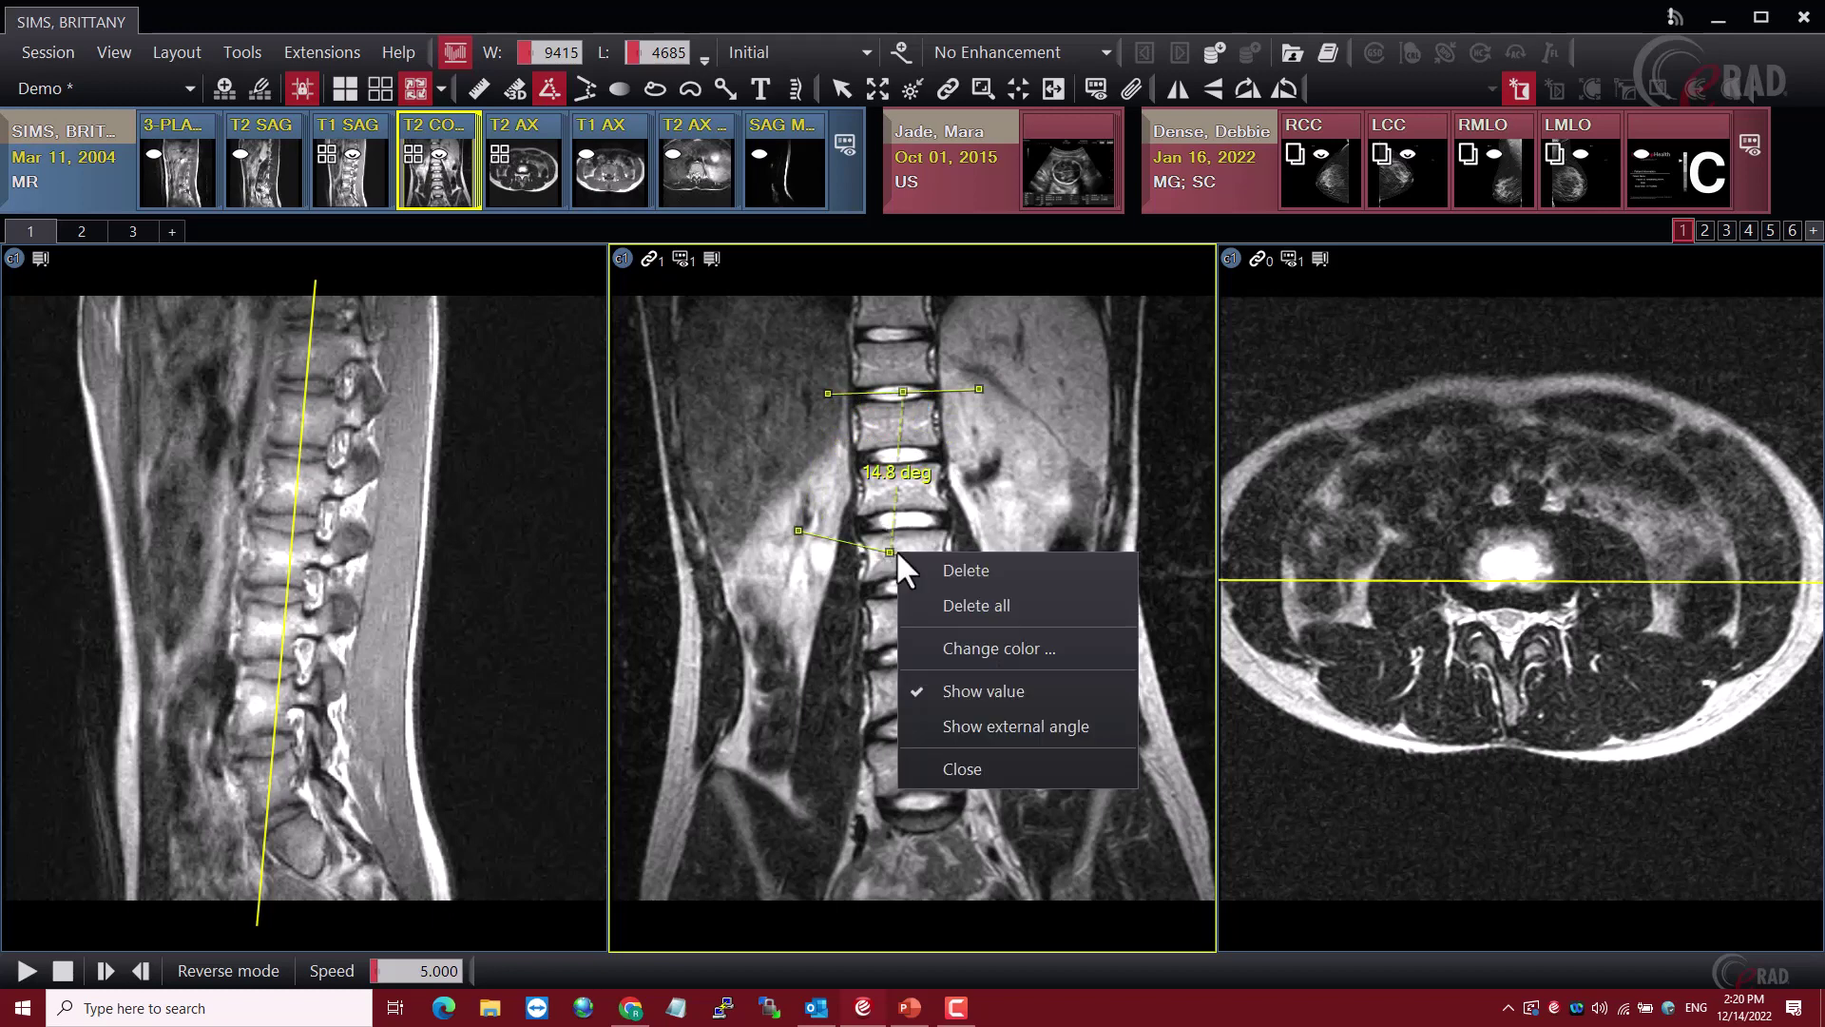
pyautogui.click(953, 569)
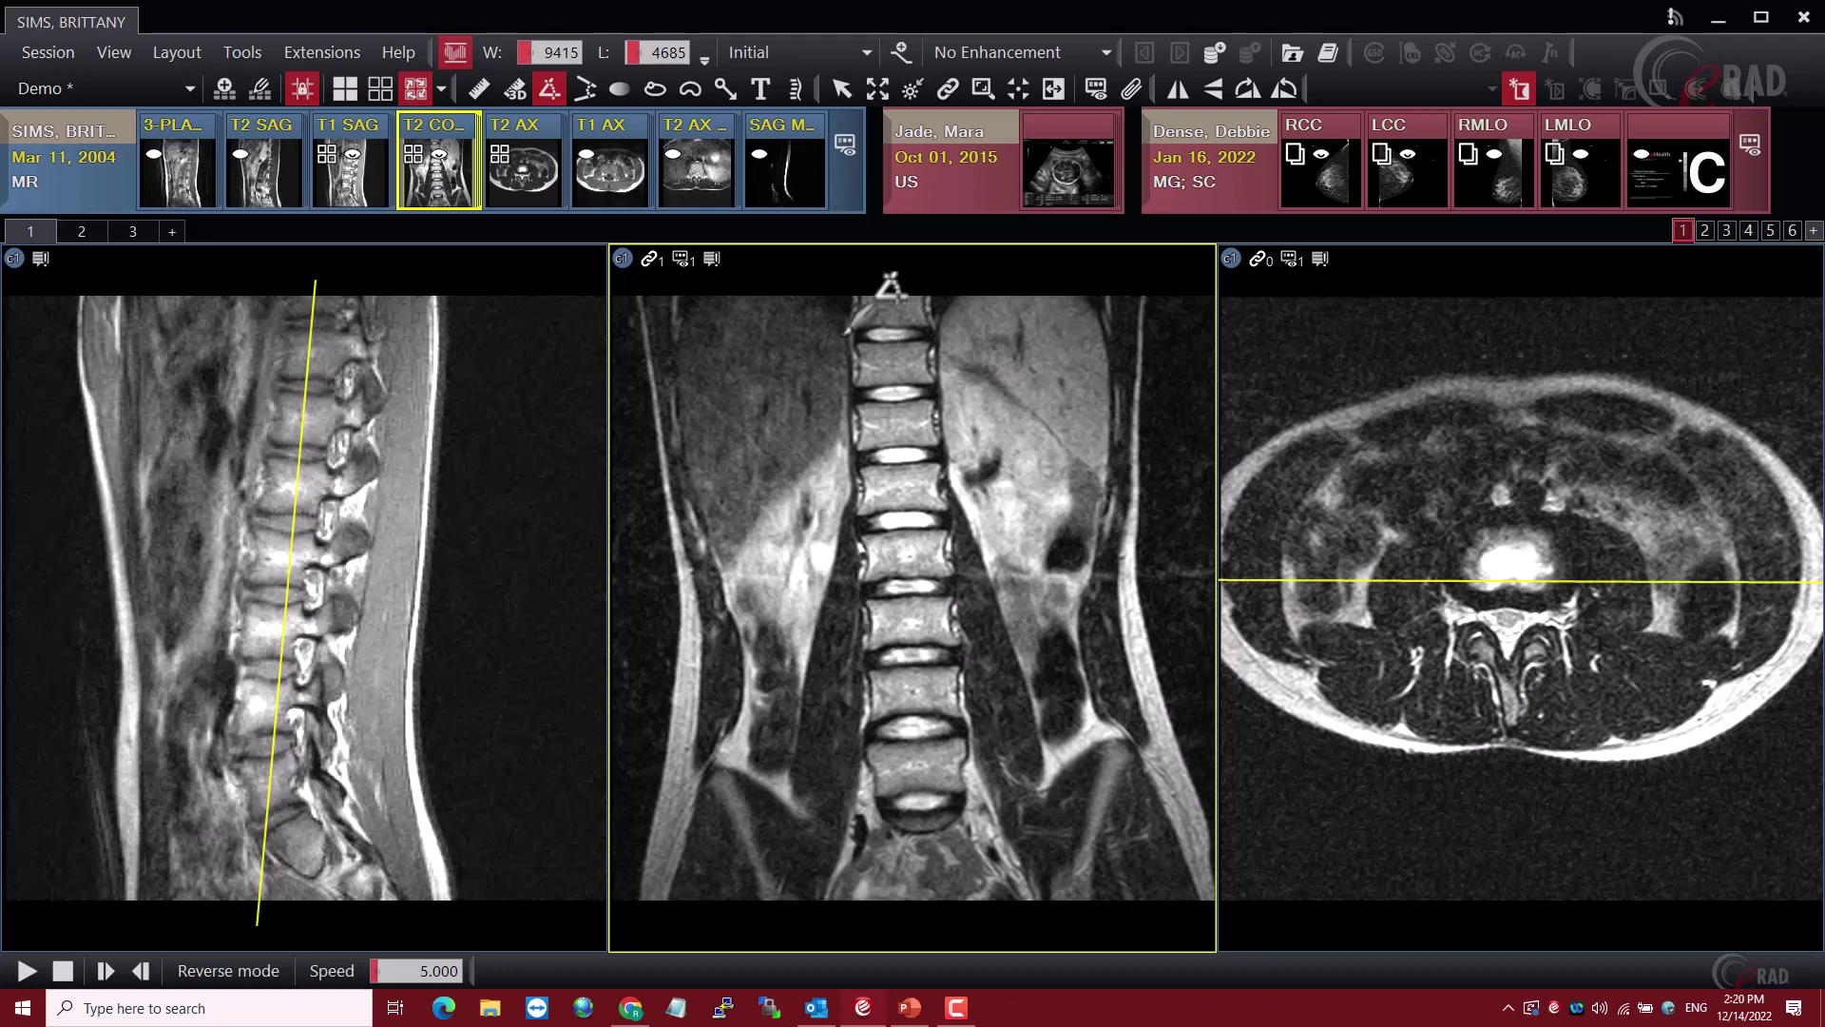
# Draw a 3D angle of about 2 degrees on the T2 coronal series, placing its two lines at different vertebral levels on separate slices
pyautogui.rightClick(843, 342)
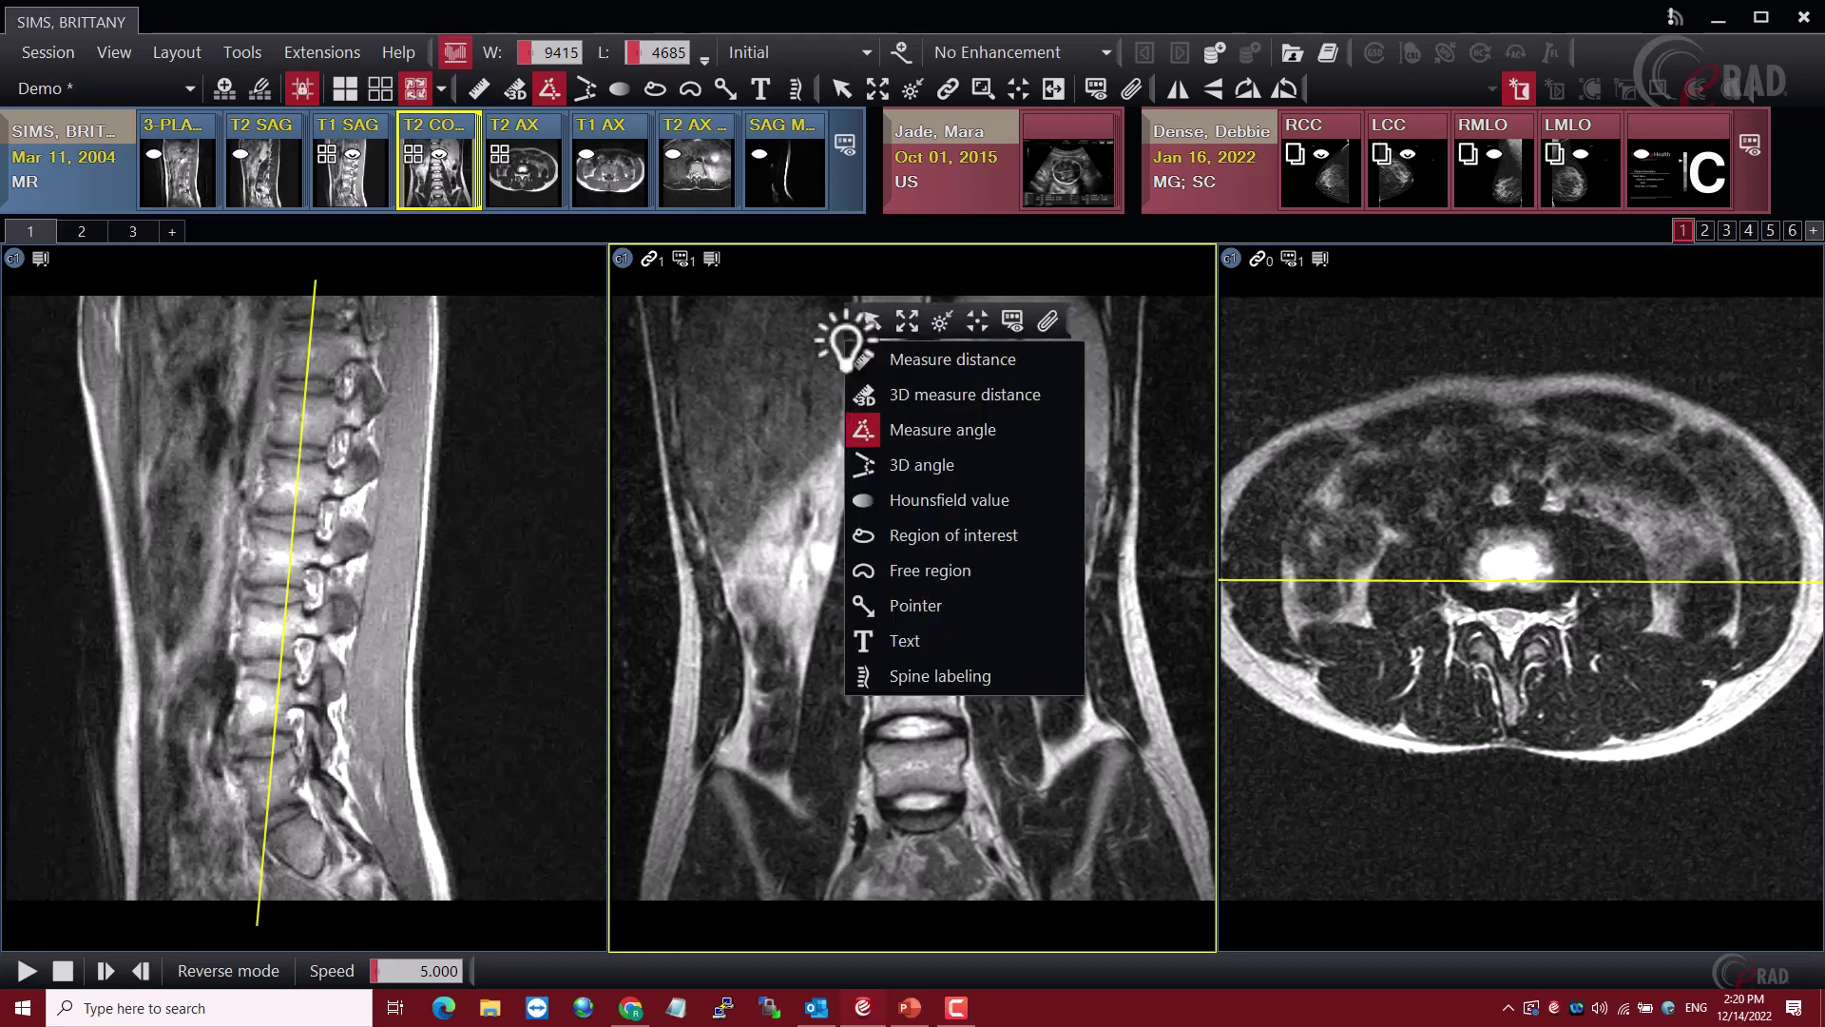
pyautogui.click(903, 455)
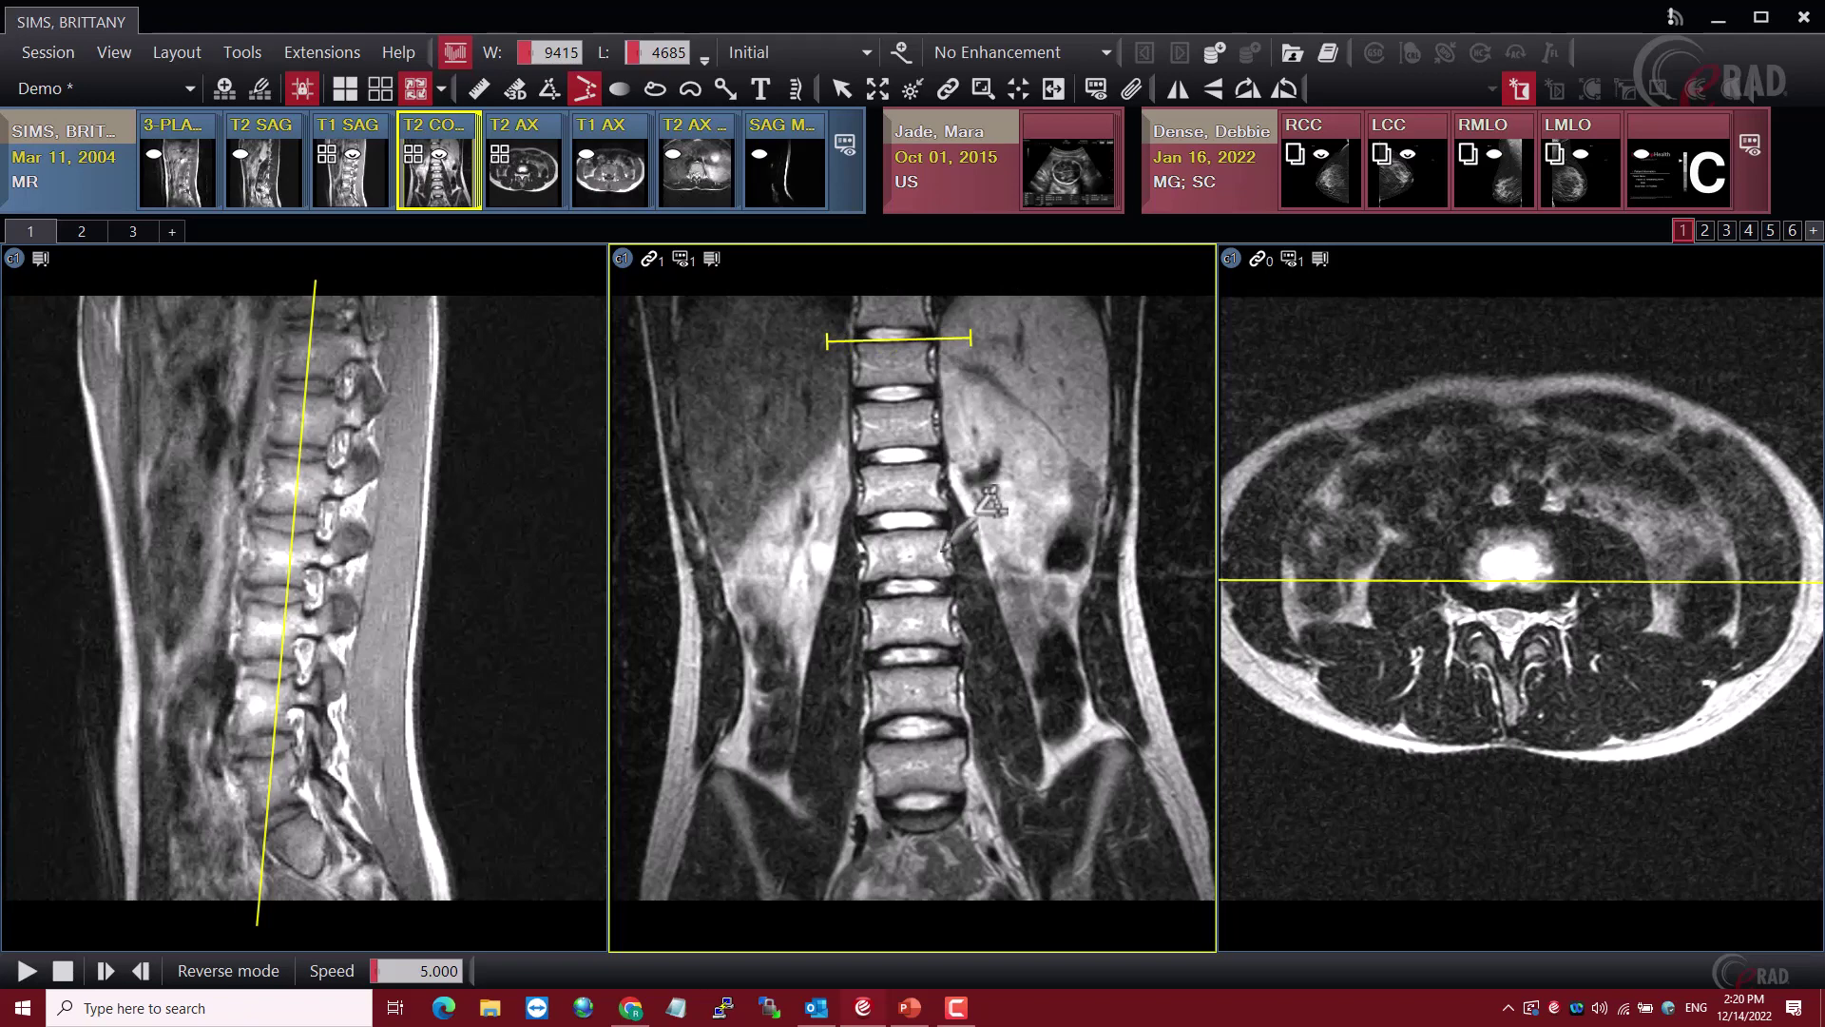
pyautogui.scroll(-2, 1004, 525)
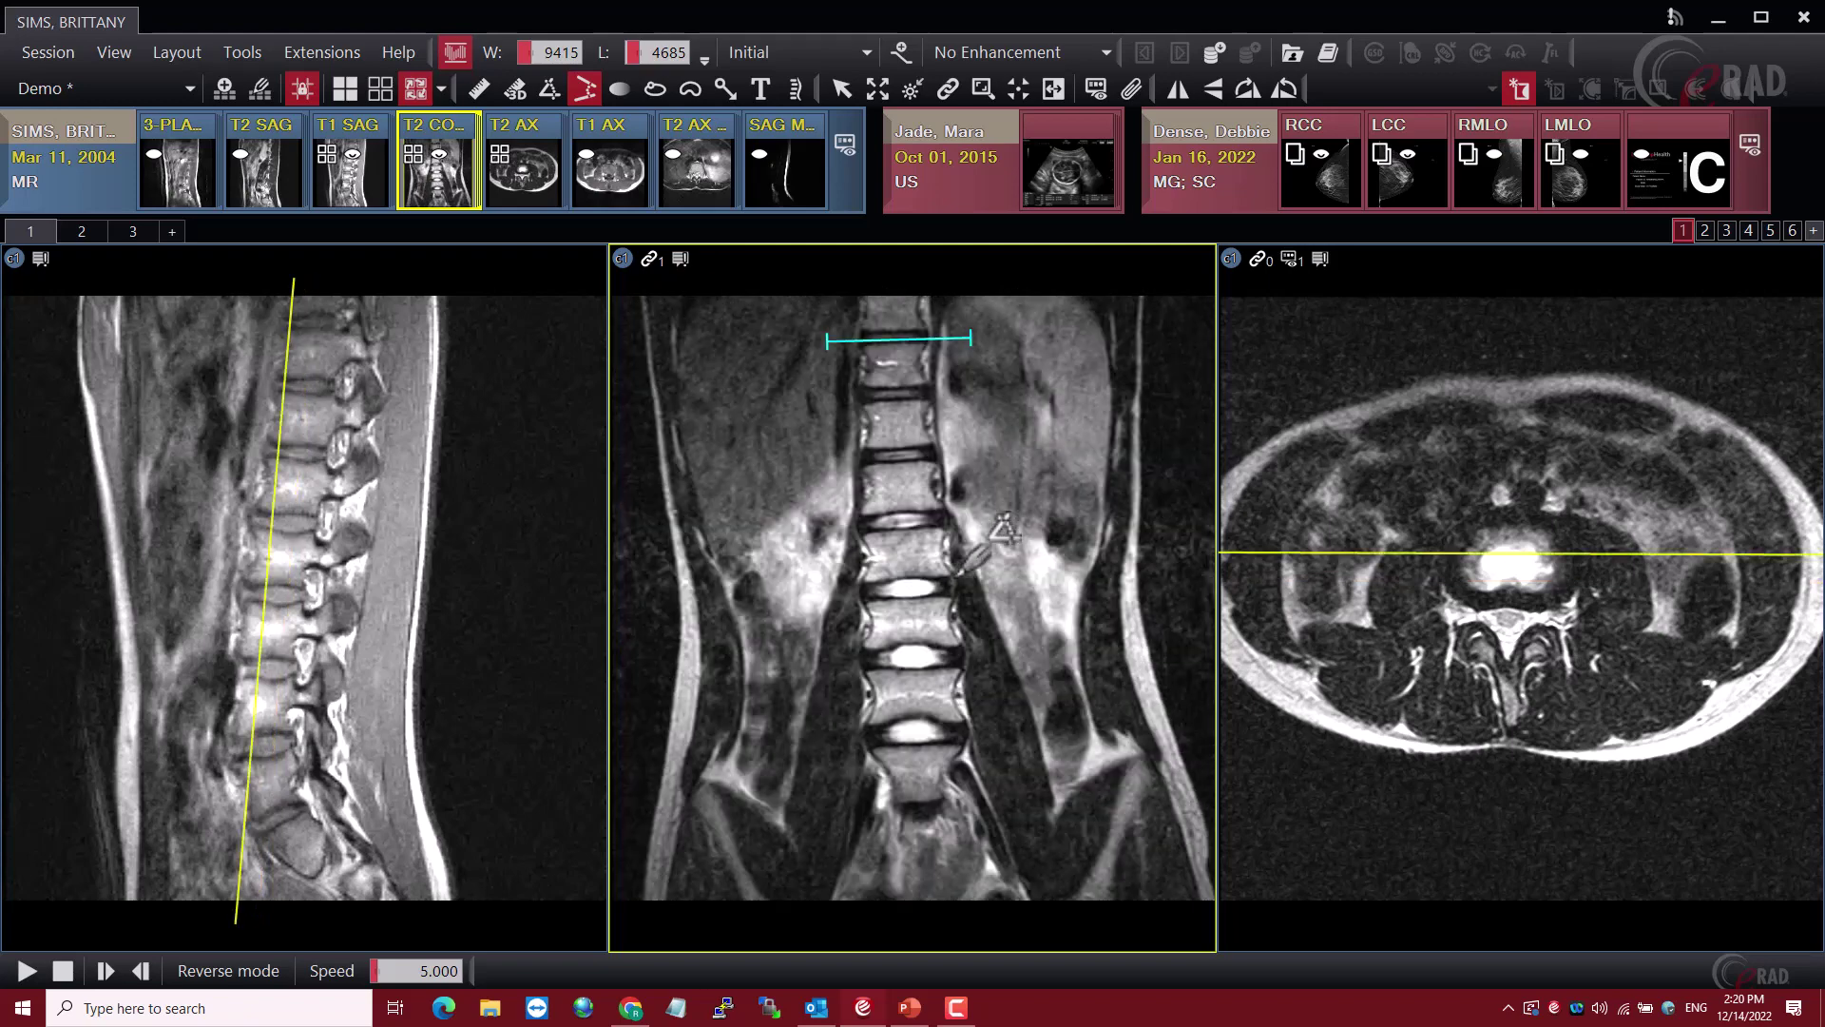
pyautogui.scroll(-1, 958, 571)
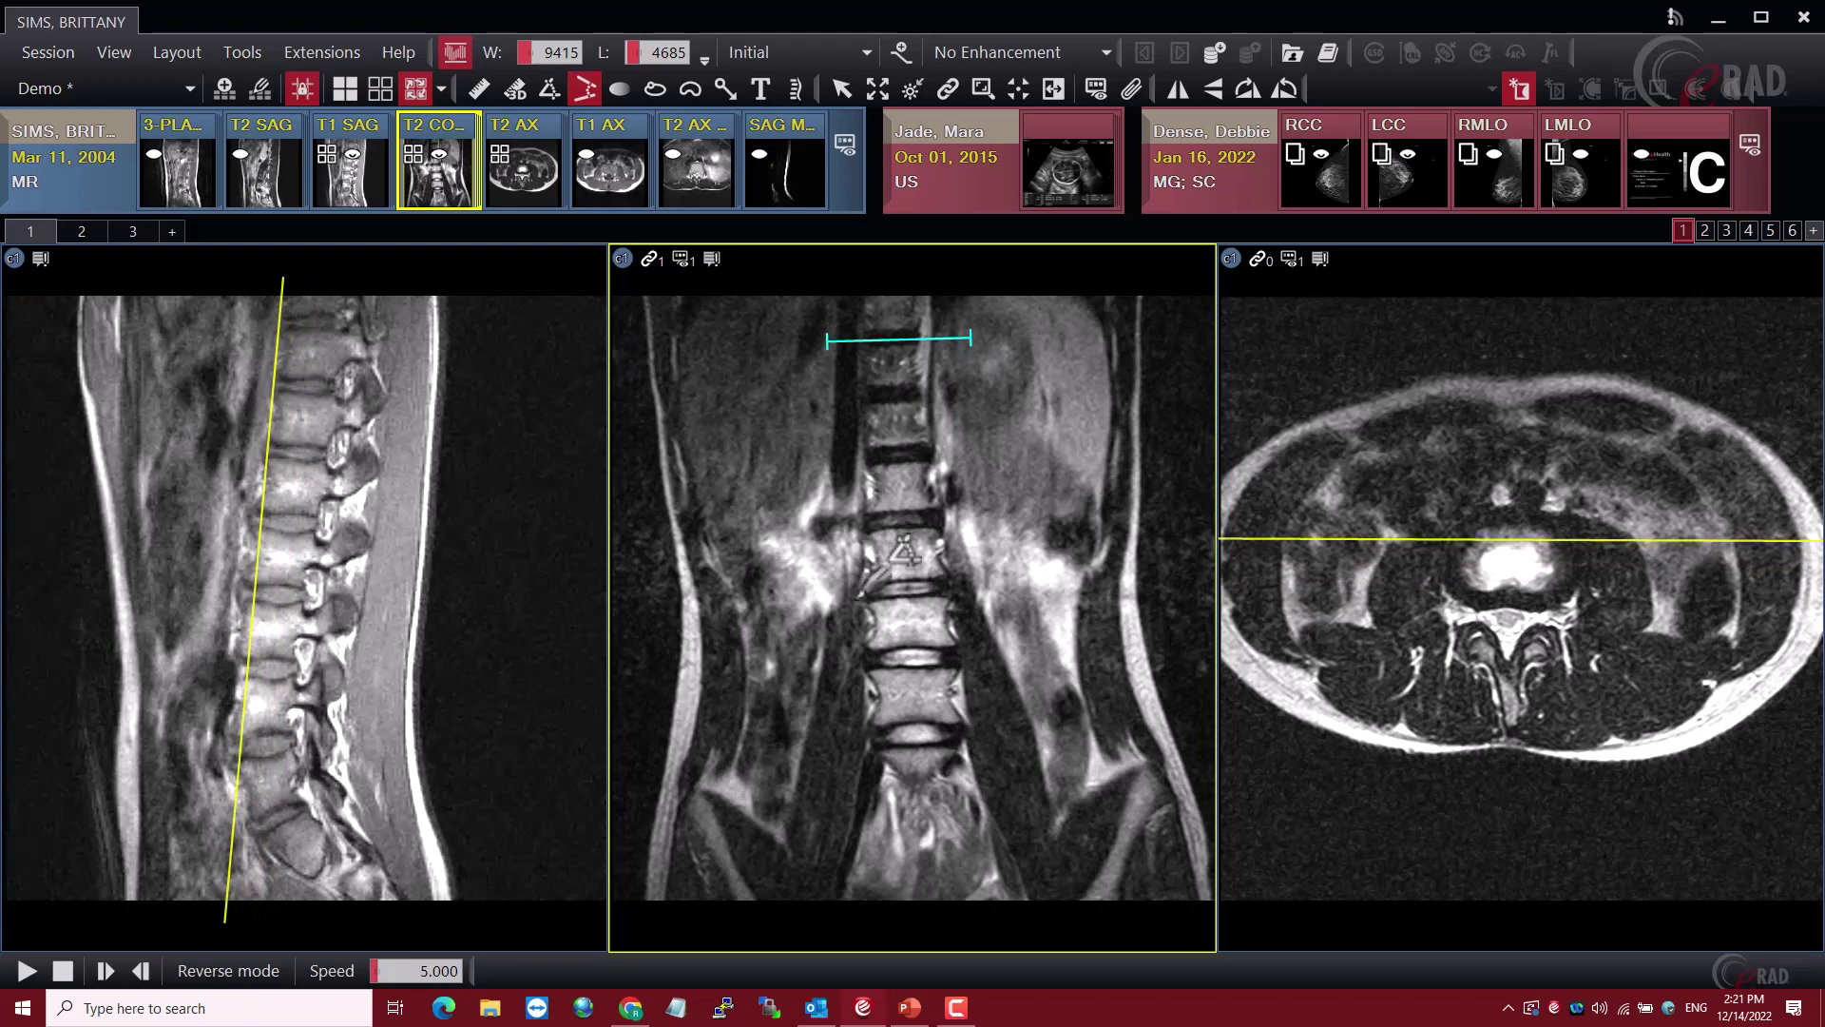
pyautogui.moveTo(820, 589); pyautogui.dragTo(981, 591)
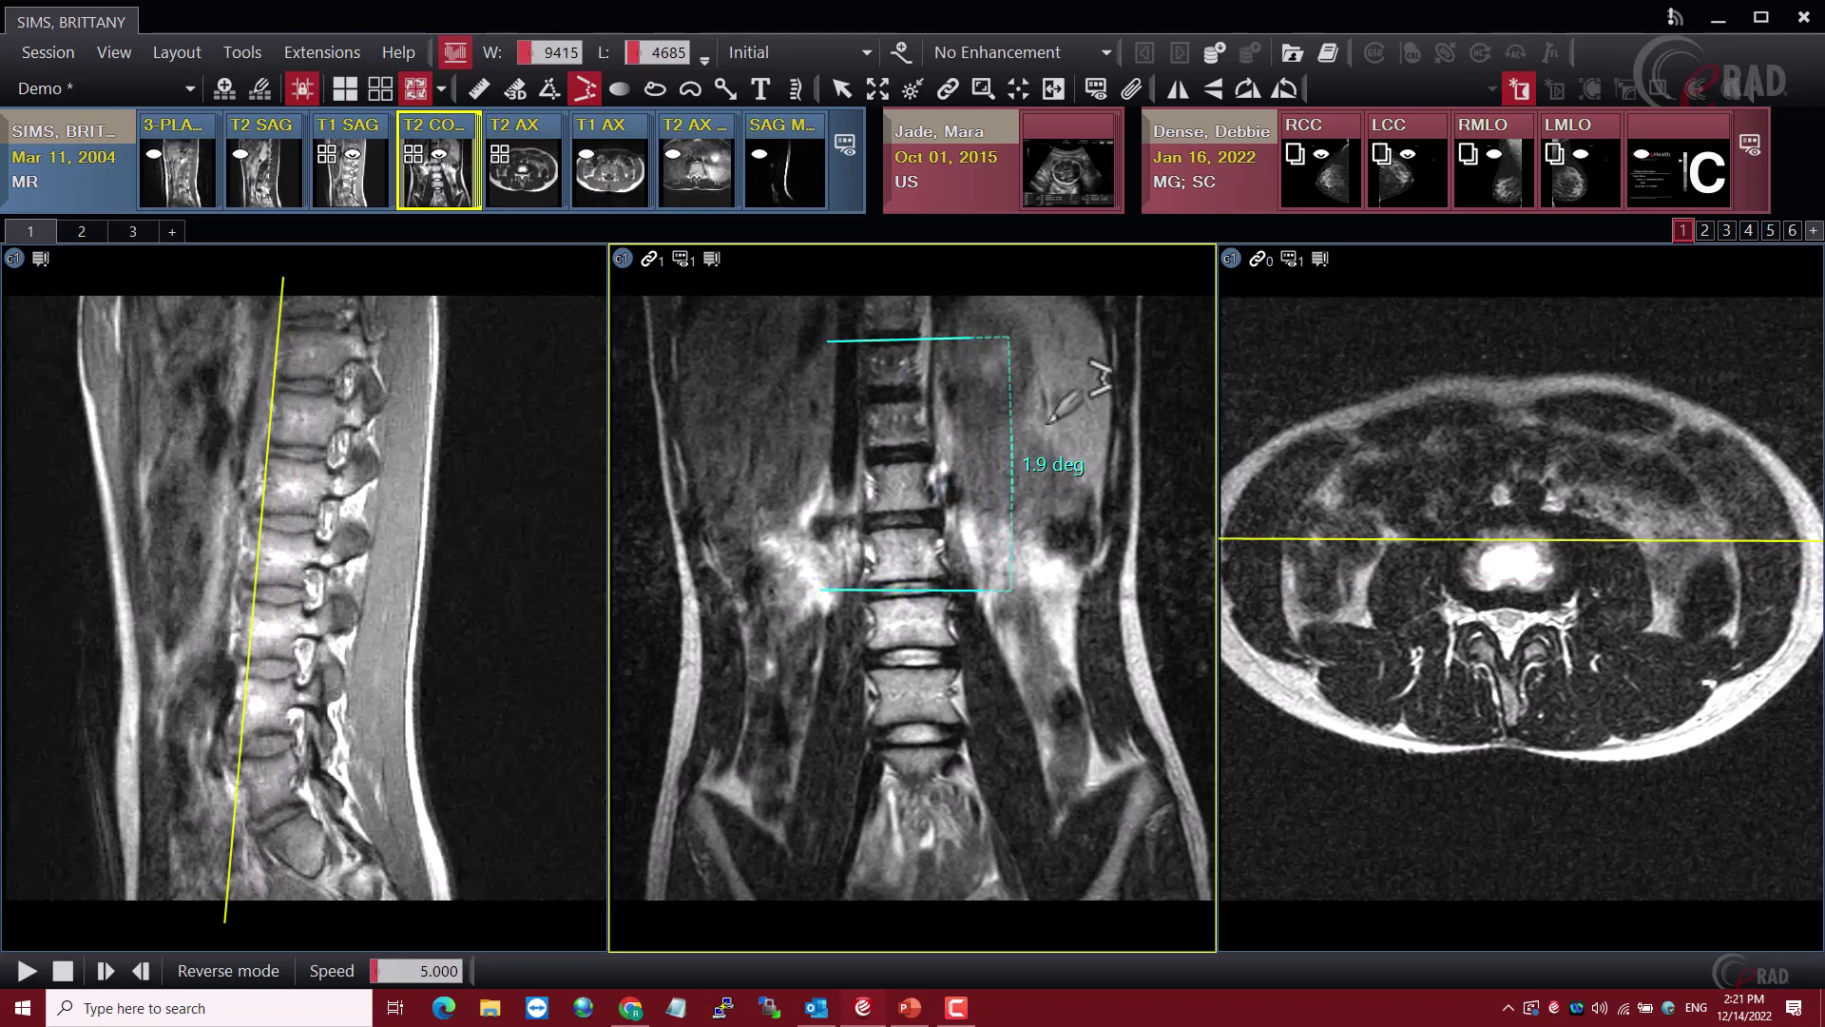
# Review the 3D angle across the coronal slices and delete all 3D measurements
pyautogui.click(1059, 470)
pyautogui.scroll(-4, 1059, 470)
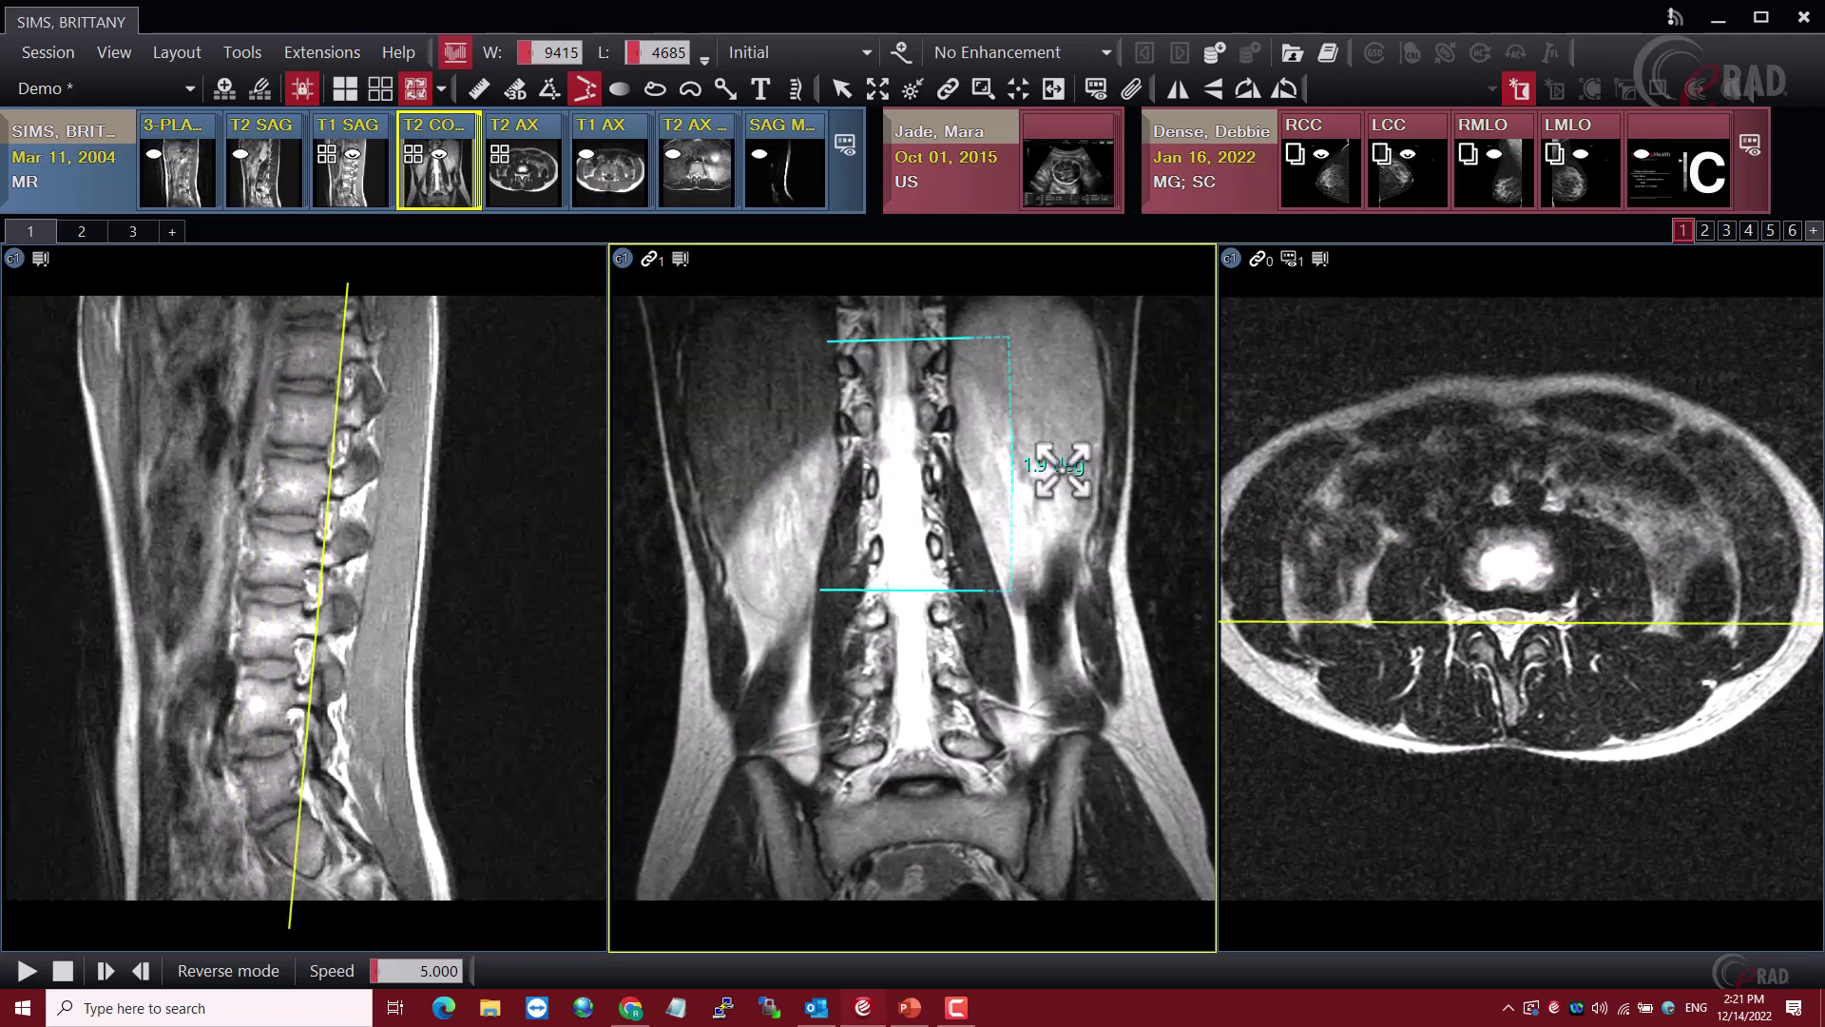
pyautogui.scroll(5, 1059, 470)
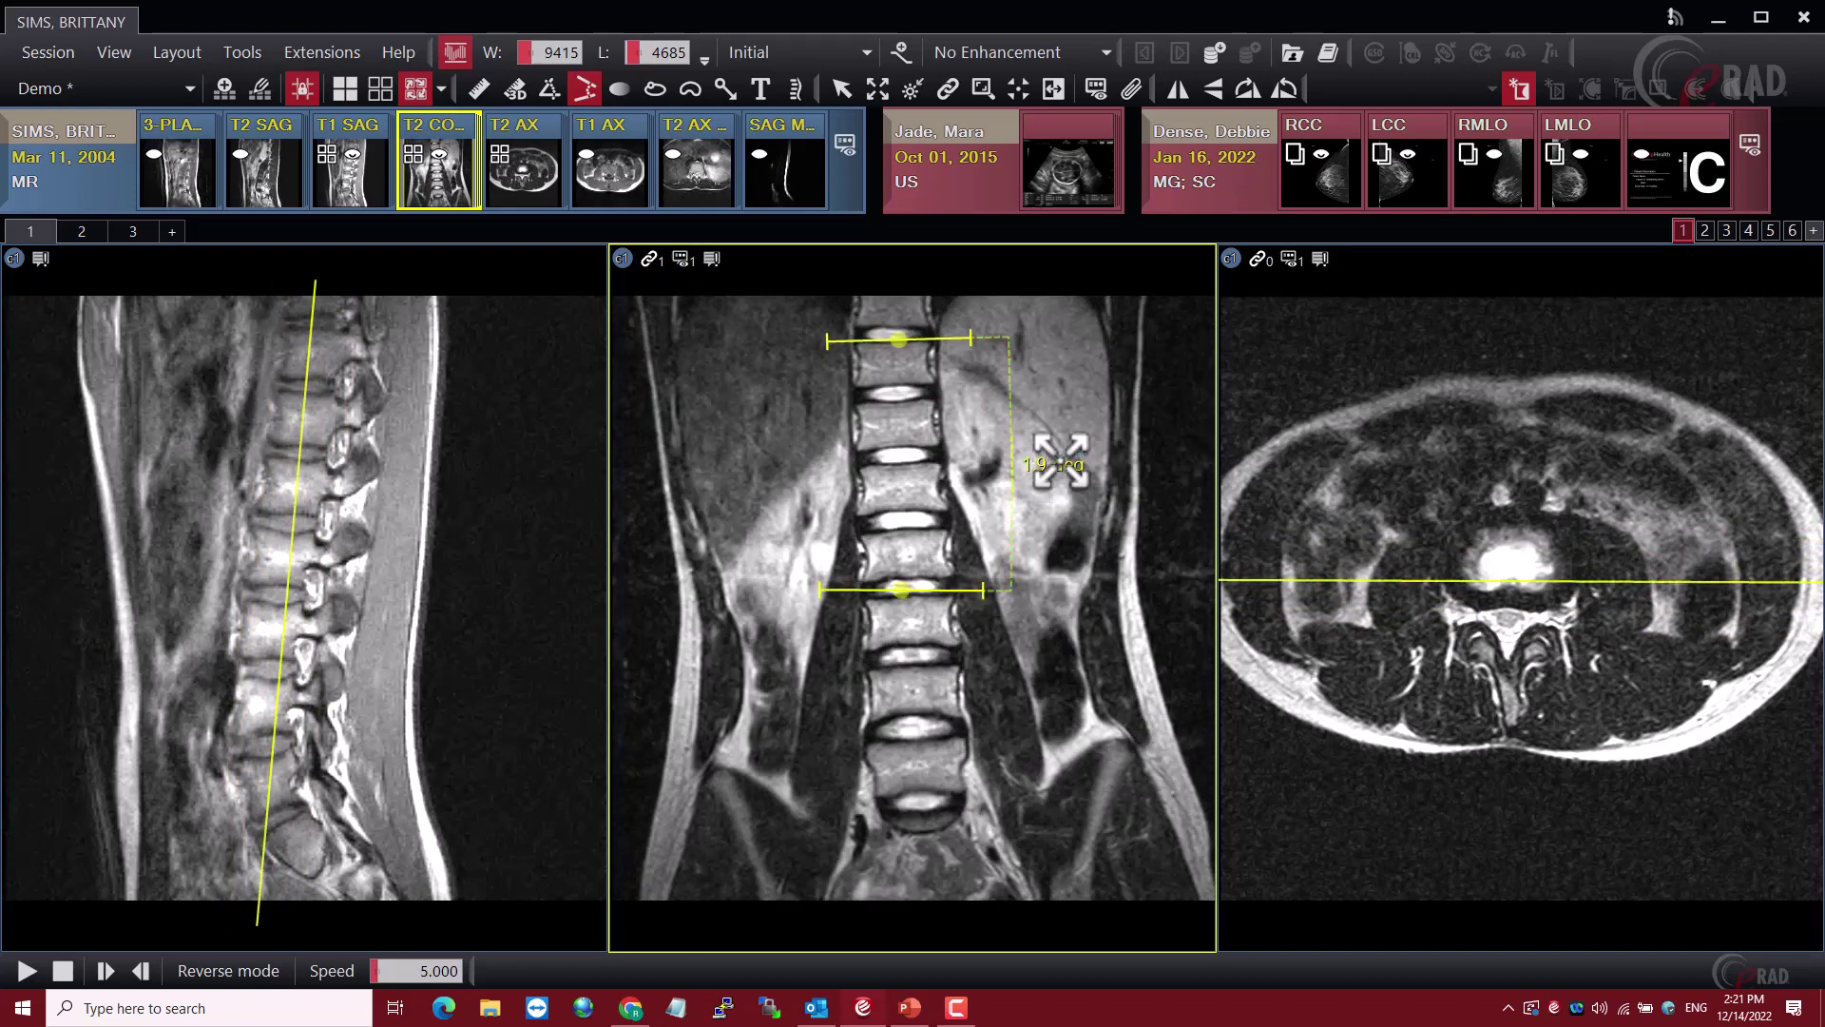
pyautogui.rightClick(1051, 468)
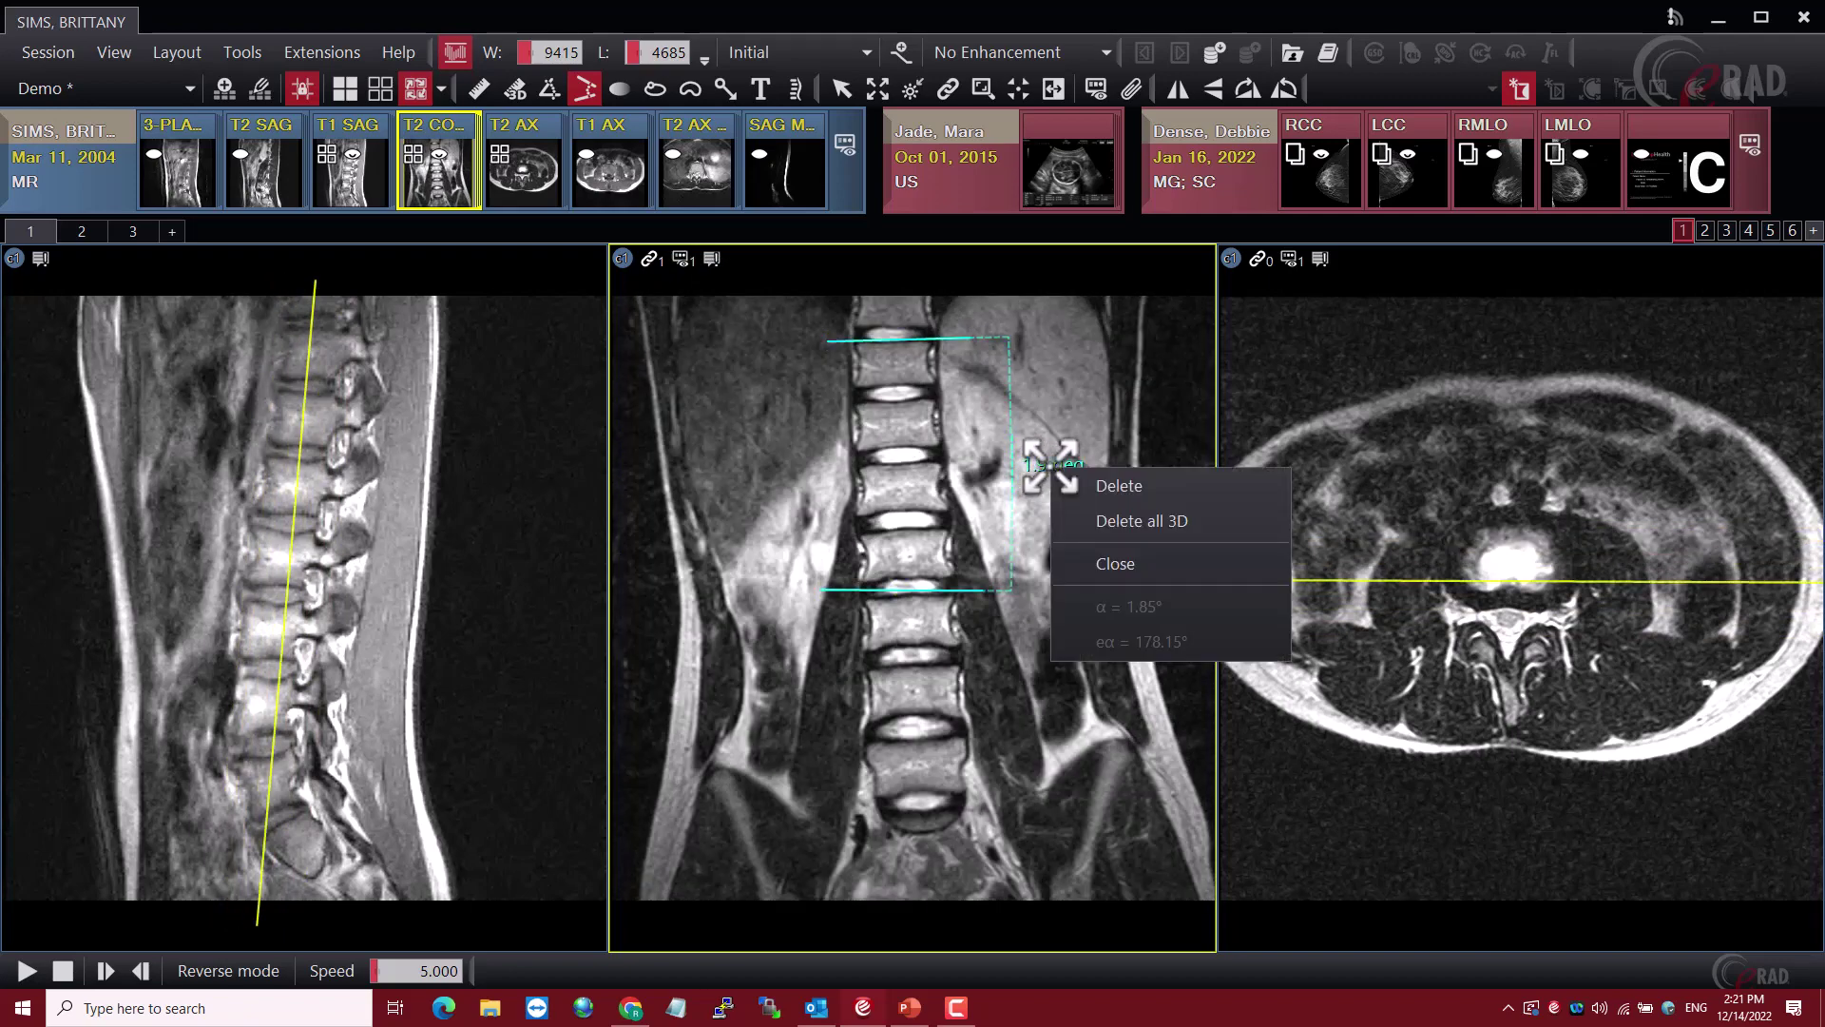
pyautogui.click(1104, 516)
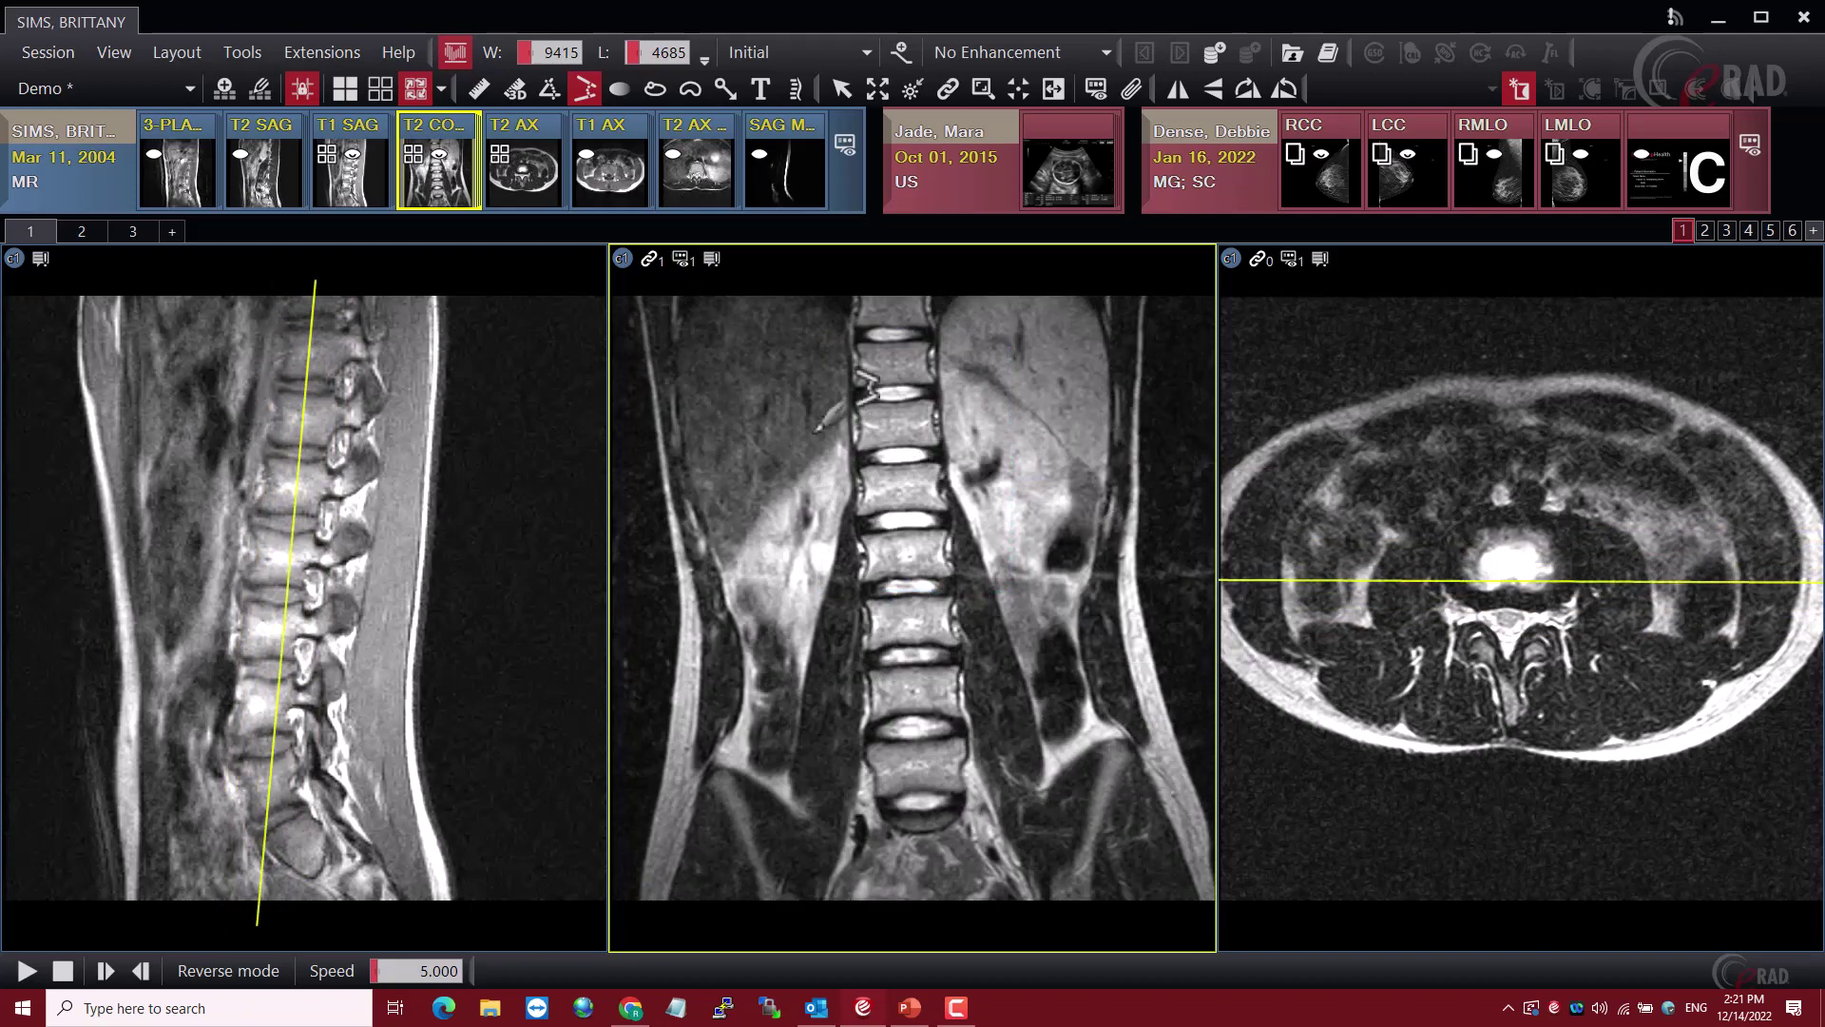
# Activate Spine labeling and mark vertebrae L5 up to L1 in front of the spine on a midline T1 sagittal slice
pyautogui.click(428, 468)
pyautogui.scroll(-4, 428, 467)
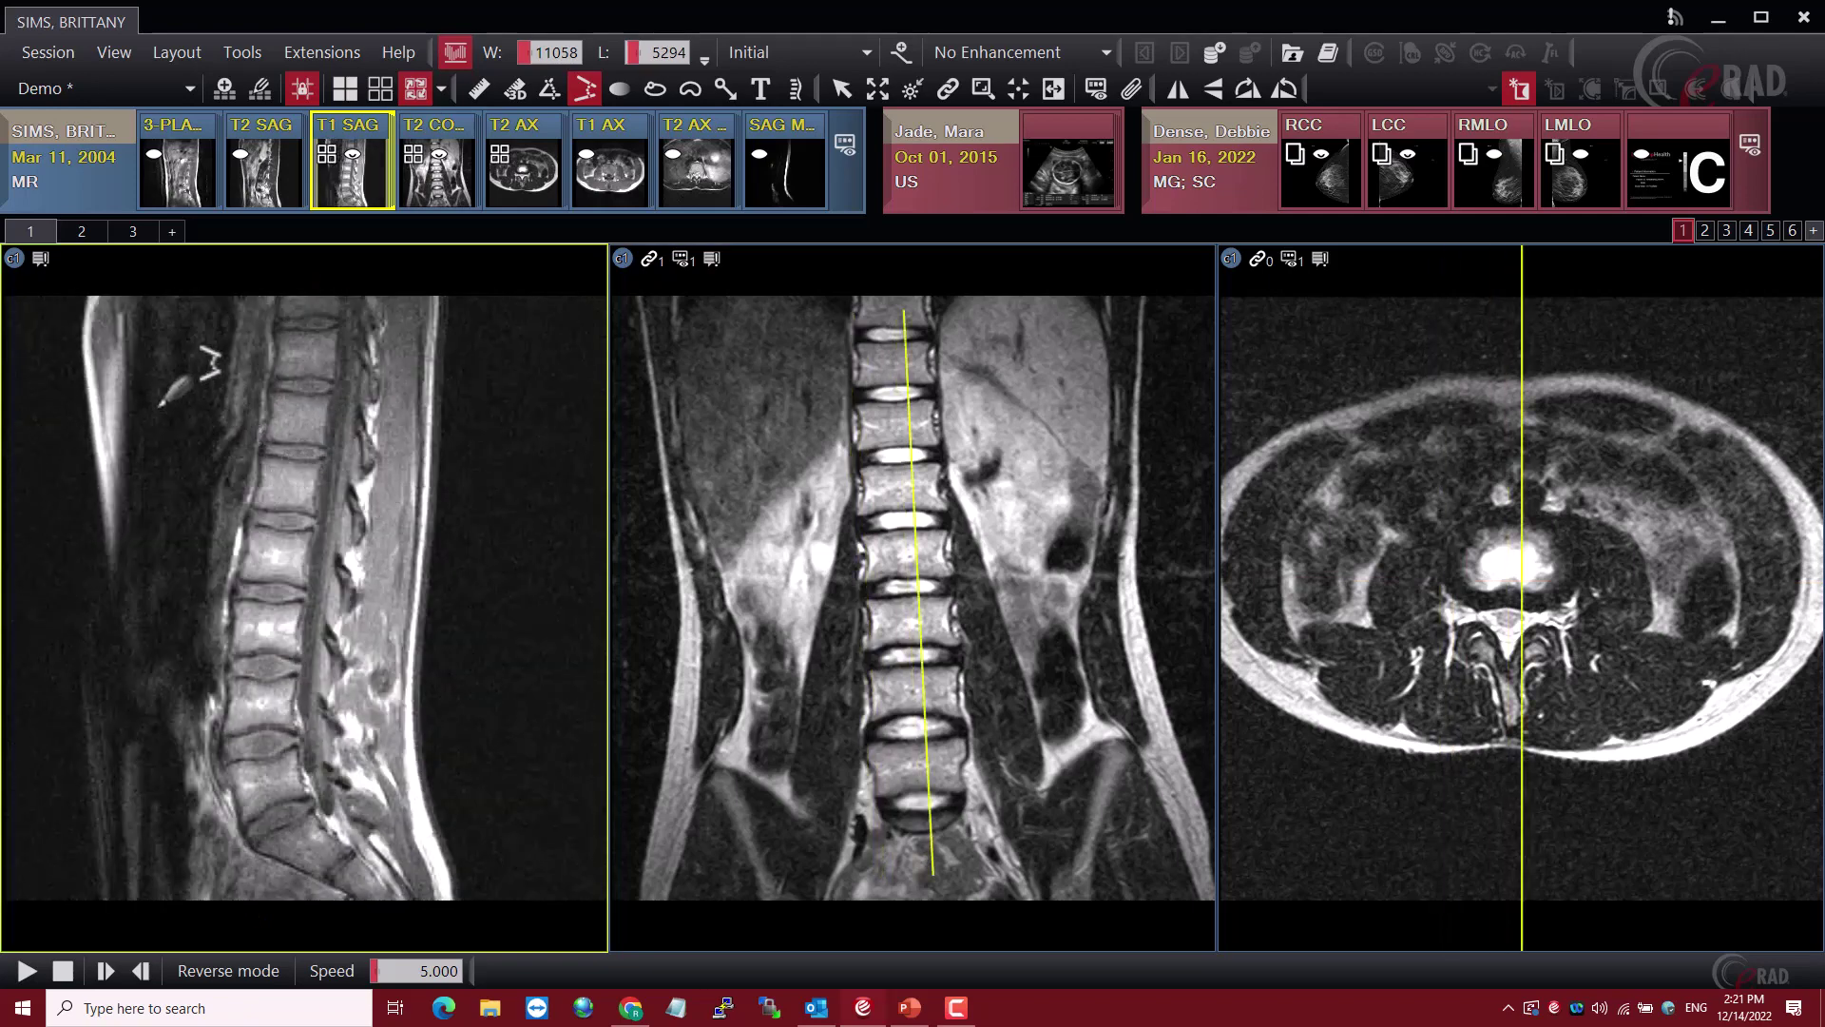
pyautogui.rightClick(160, 405)
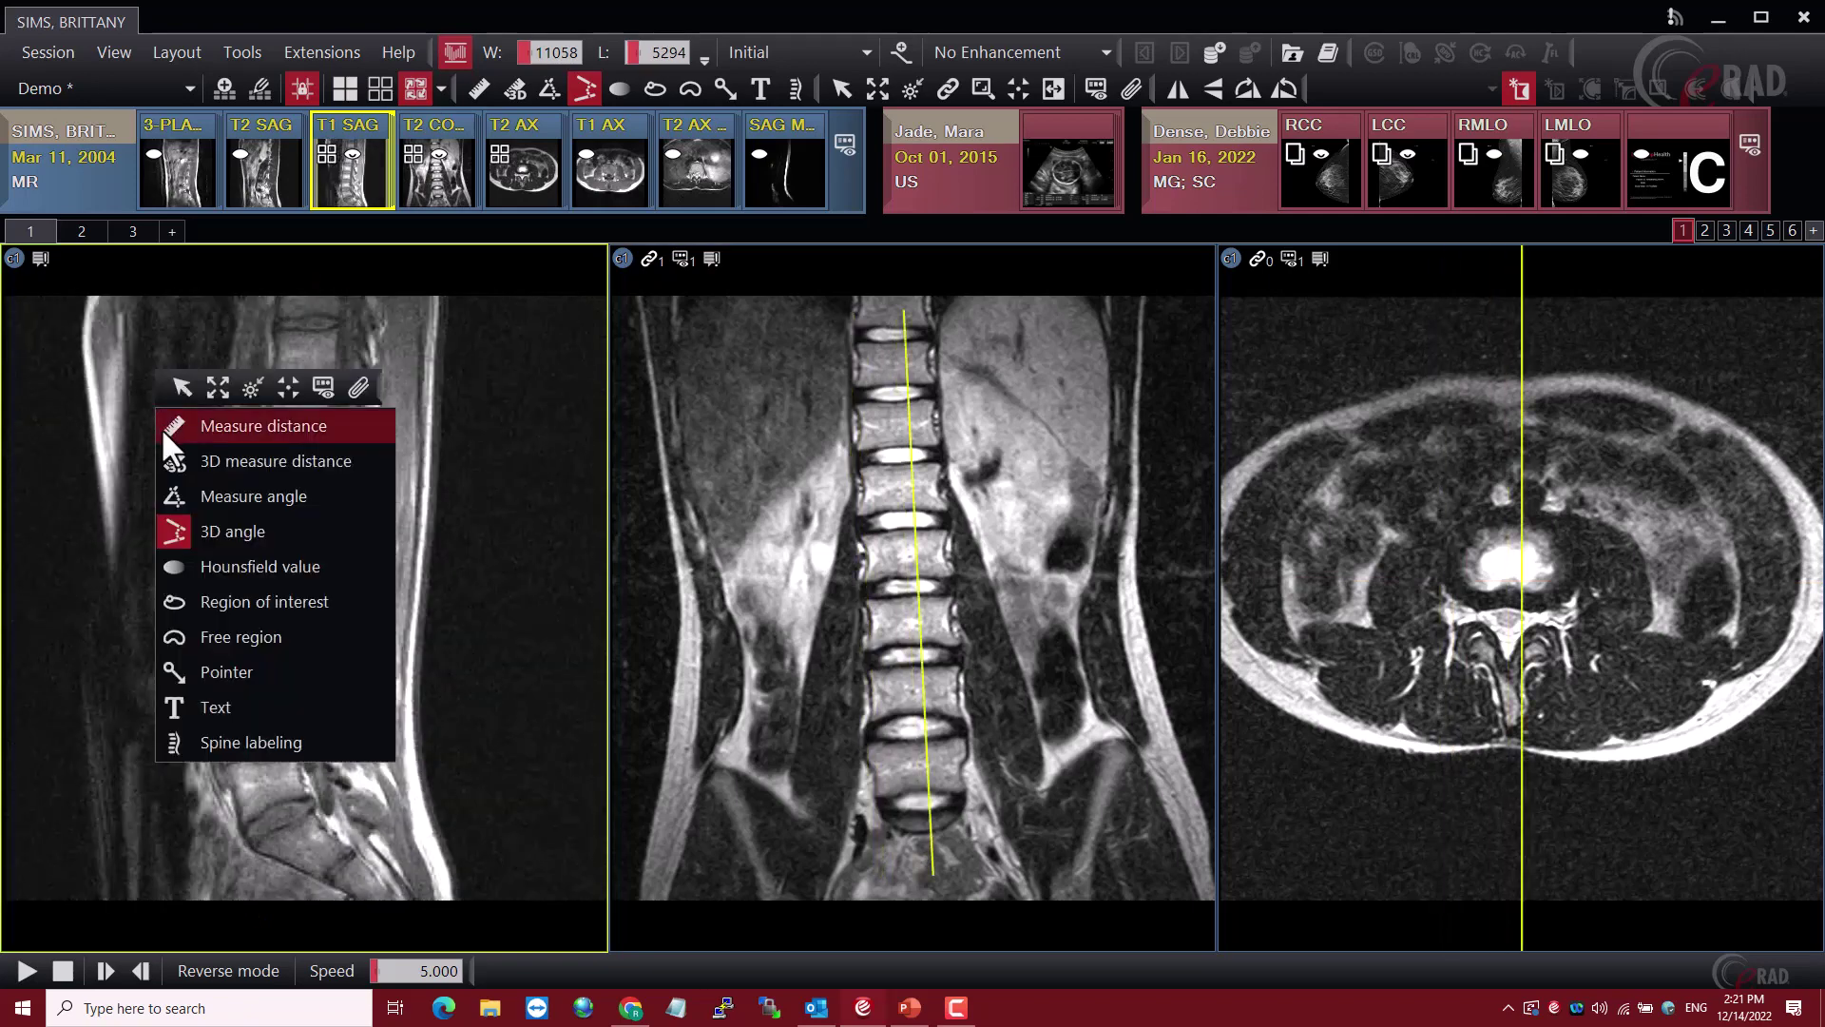
pyautogui.click(270, 746)
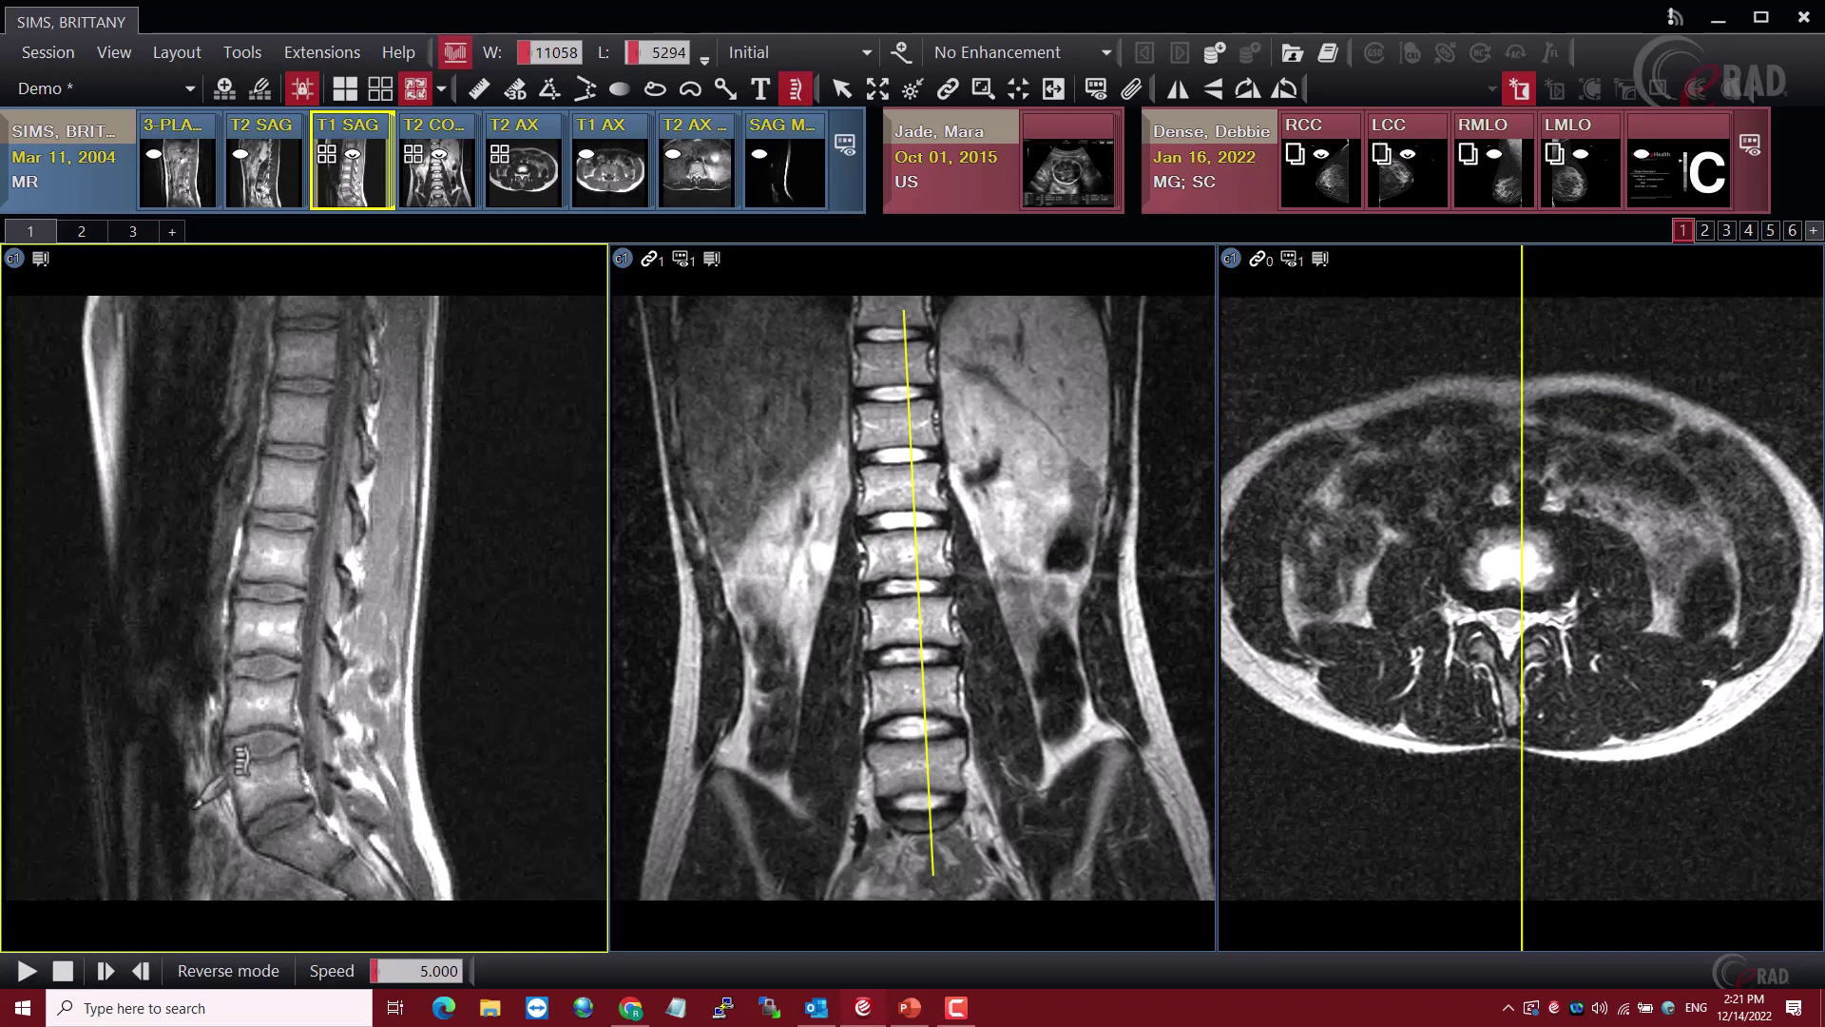
pyautogui.click(176, 811)
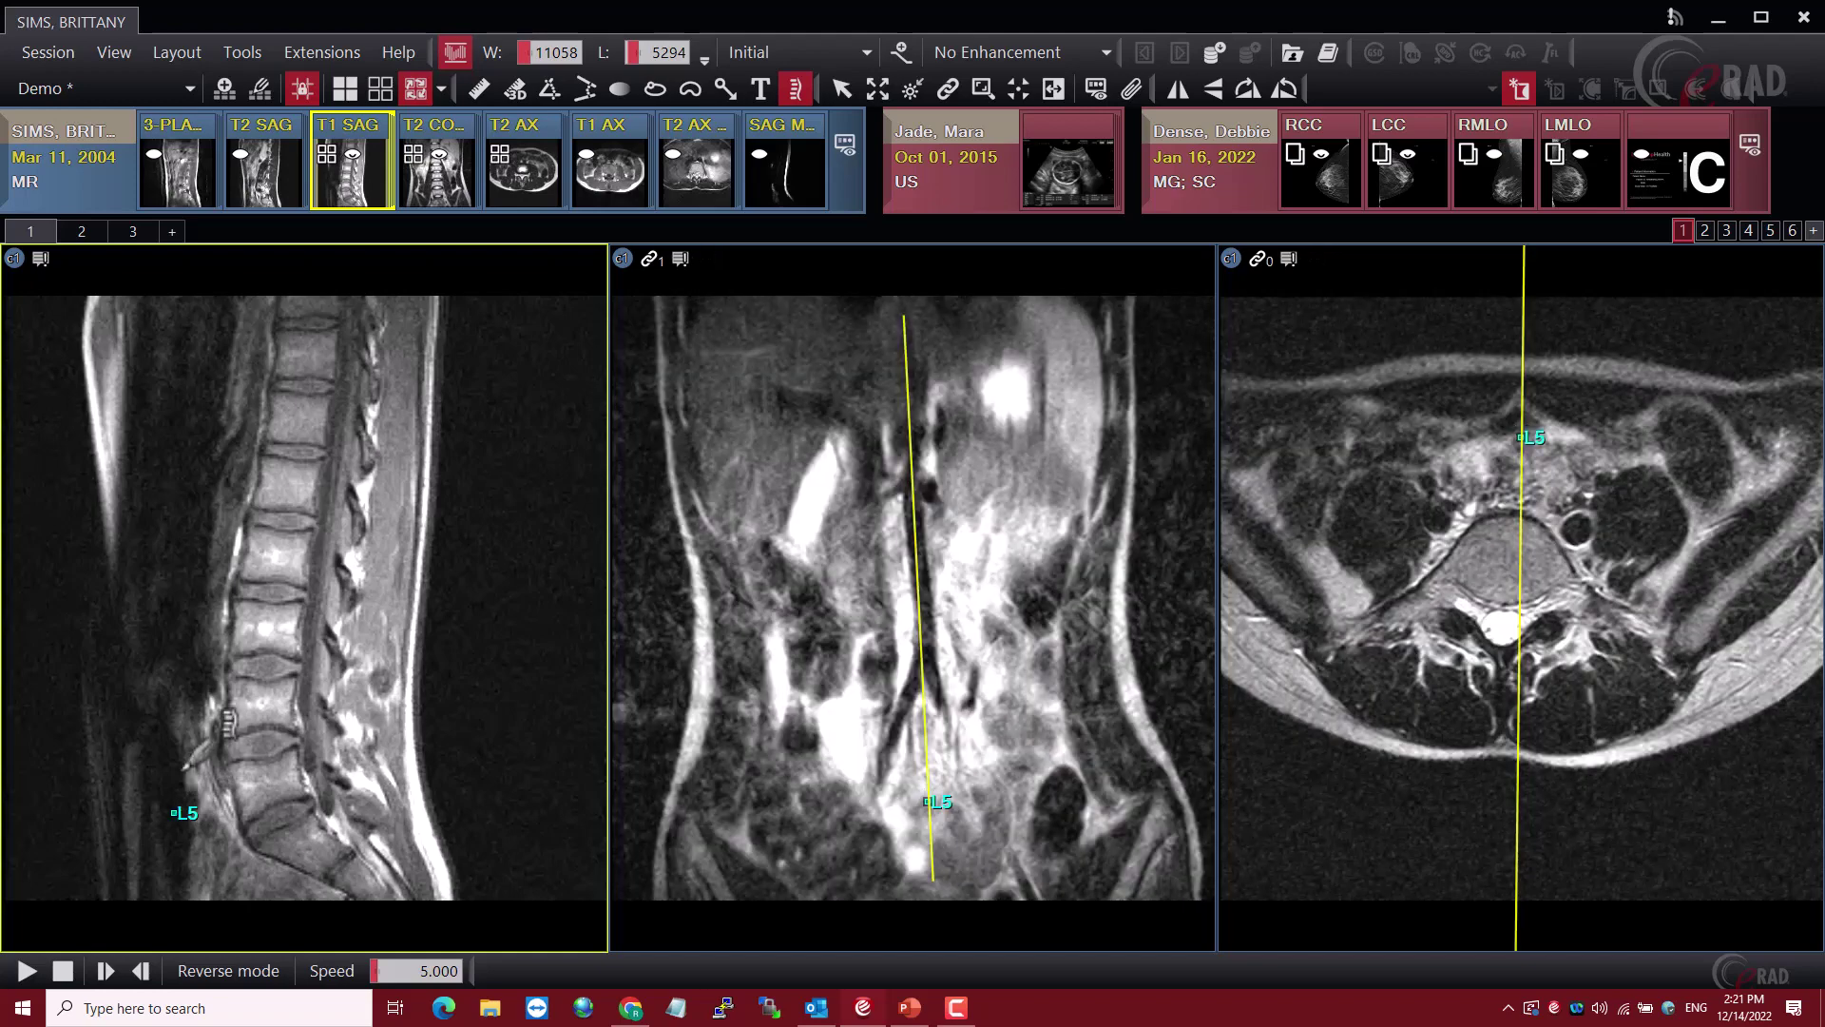
pyautogui.click(174, 711)
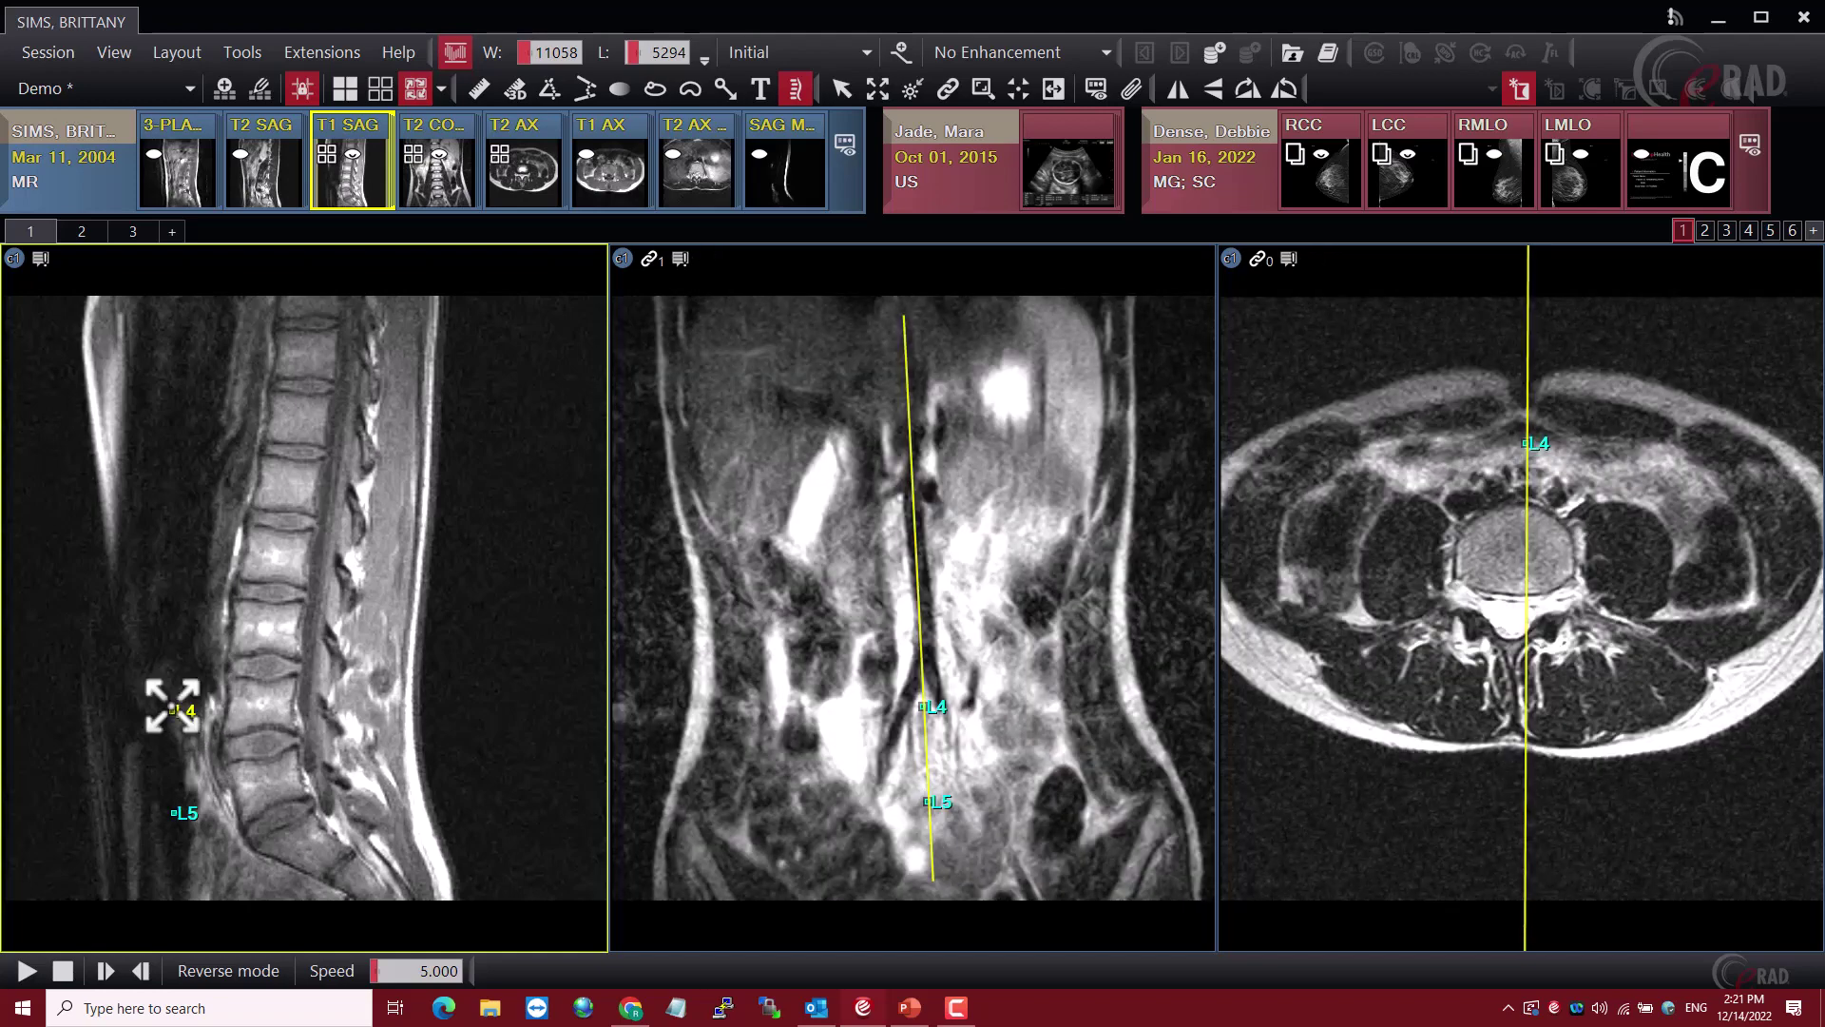
pyautogui.click(174, 619)
pyautogui.click(184, 550)
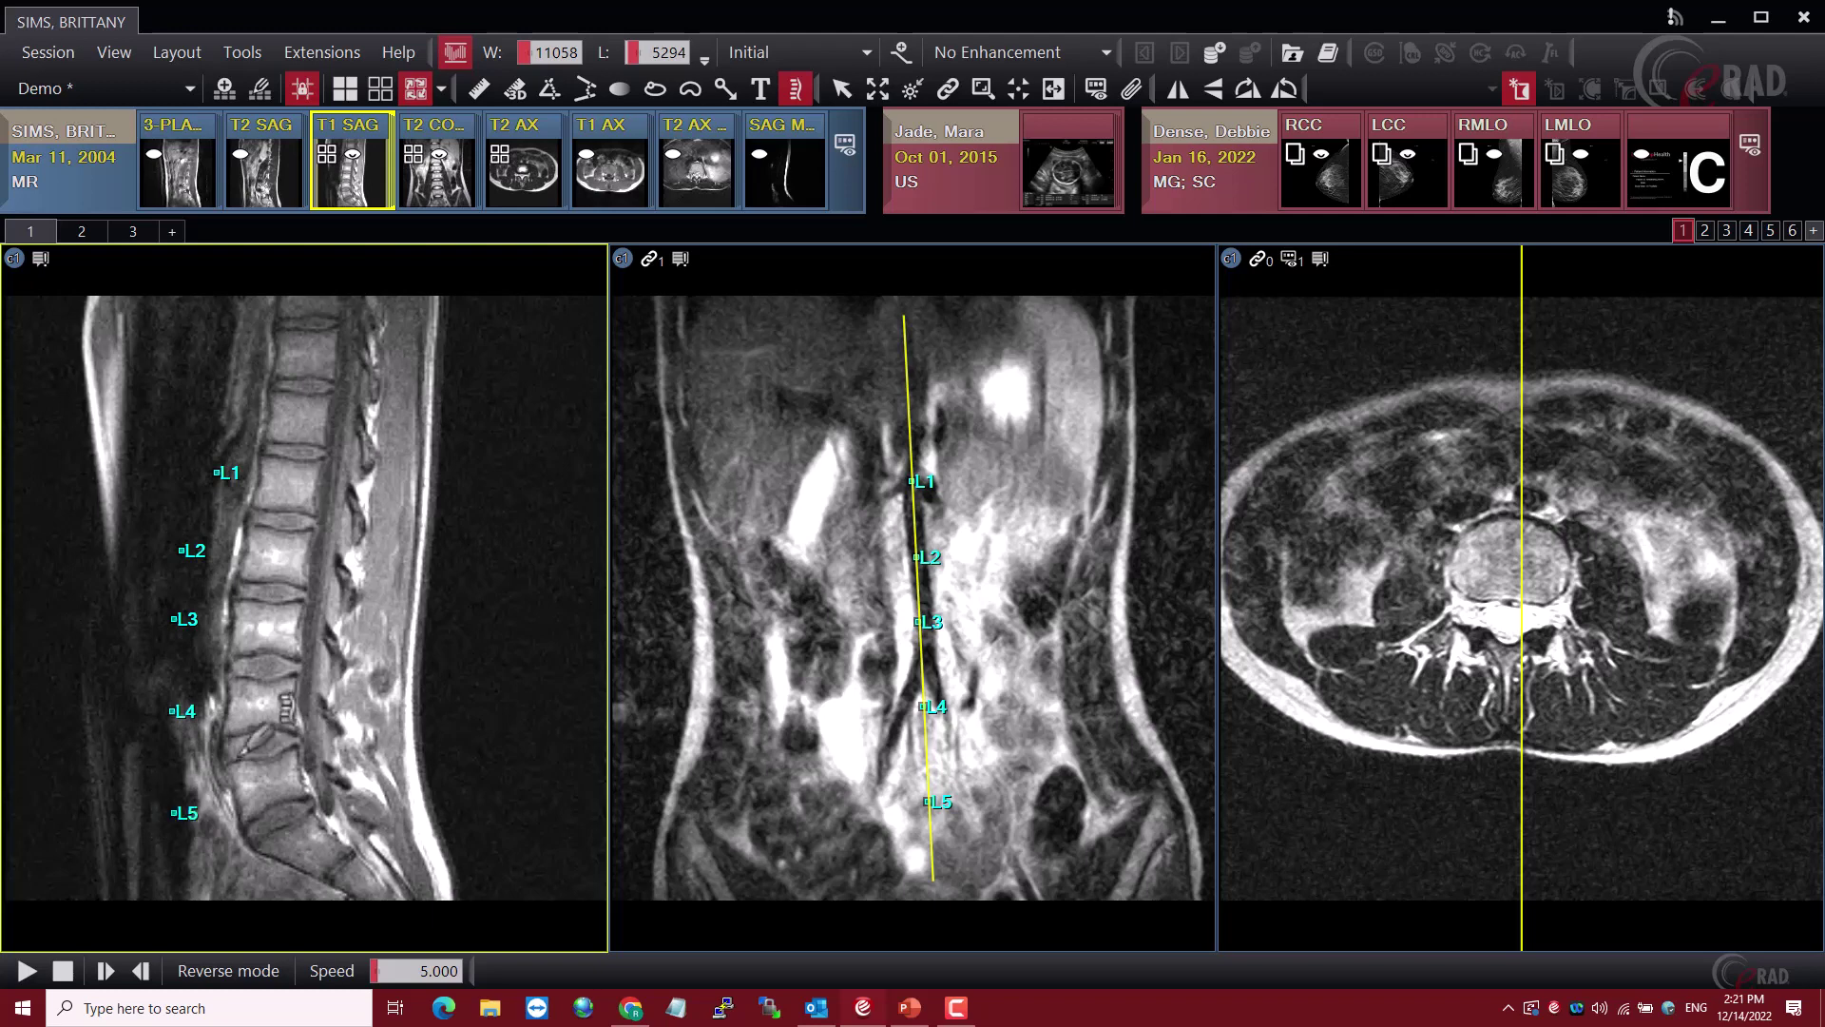
# Clear all spine labels through the Spine tool settings and switch to Interspace labeling
pyautogui.rightClick(395, 518)
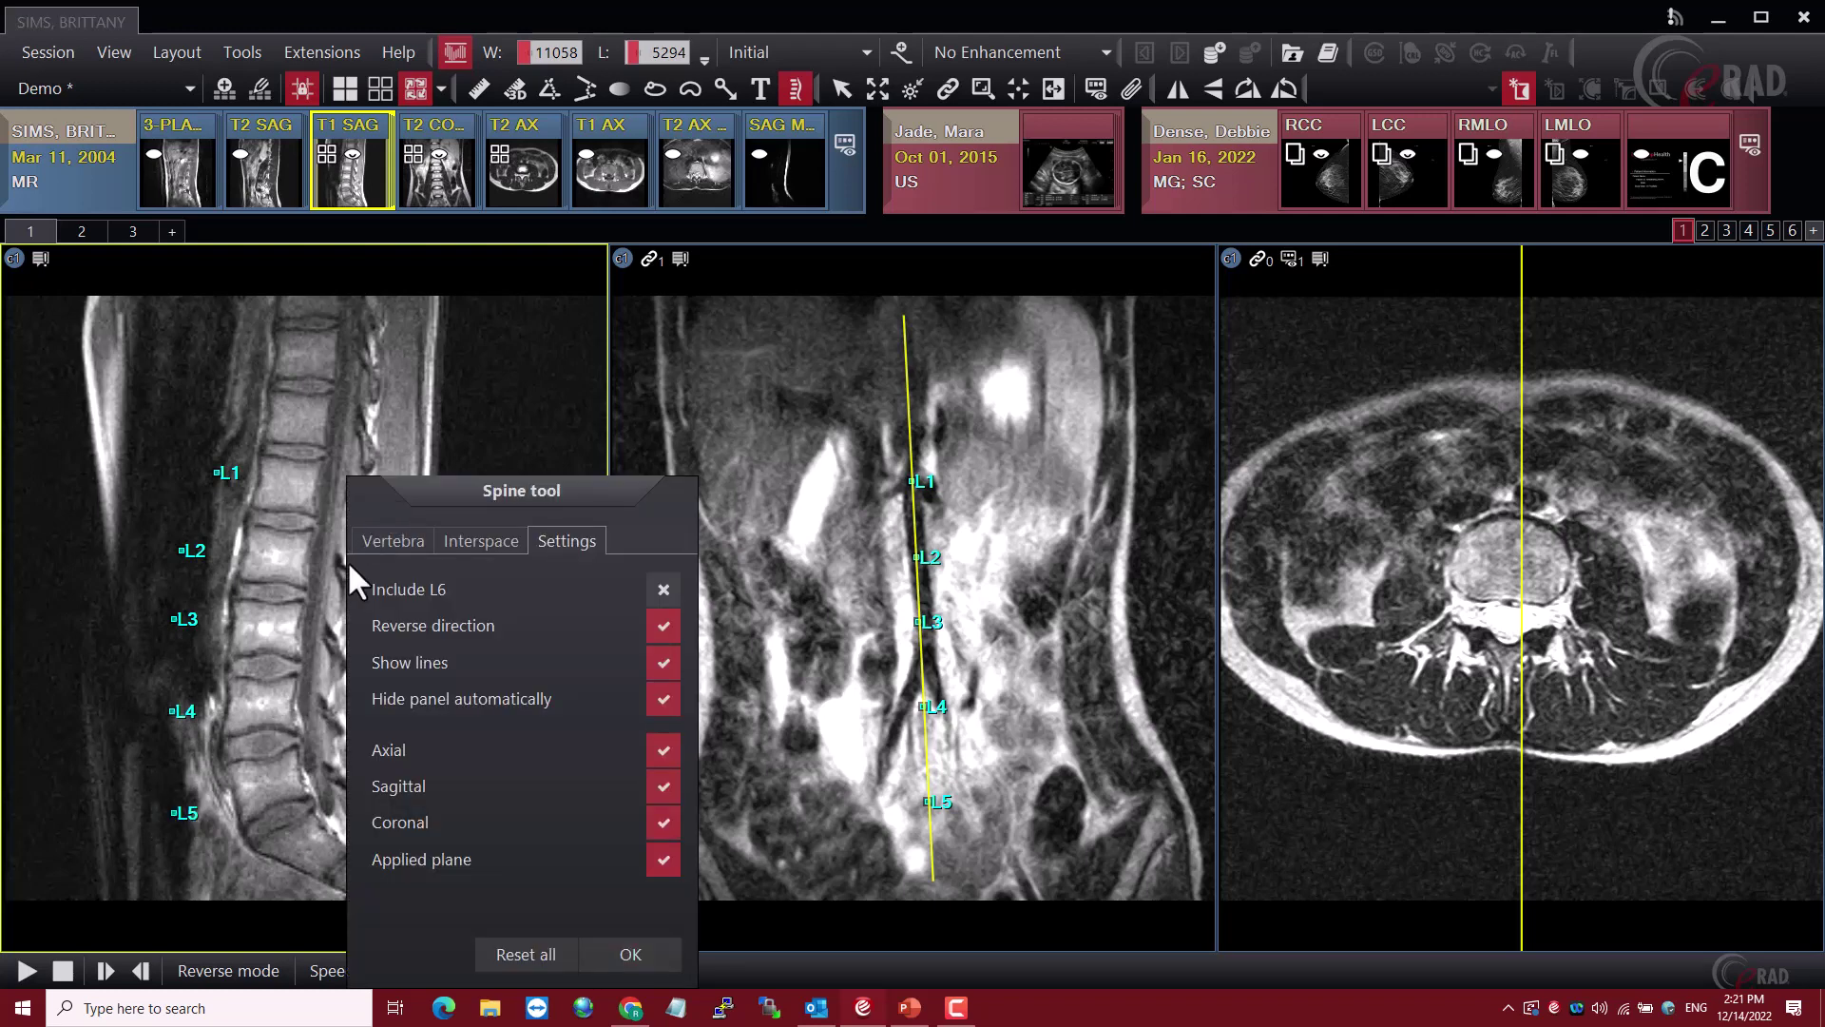
pyautogui.click(522, 955)
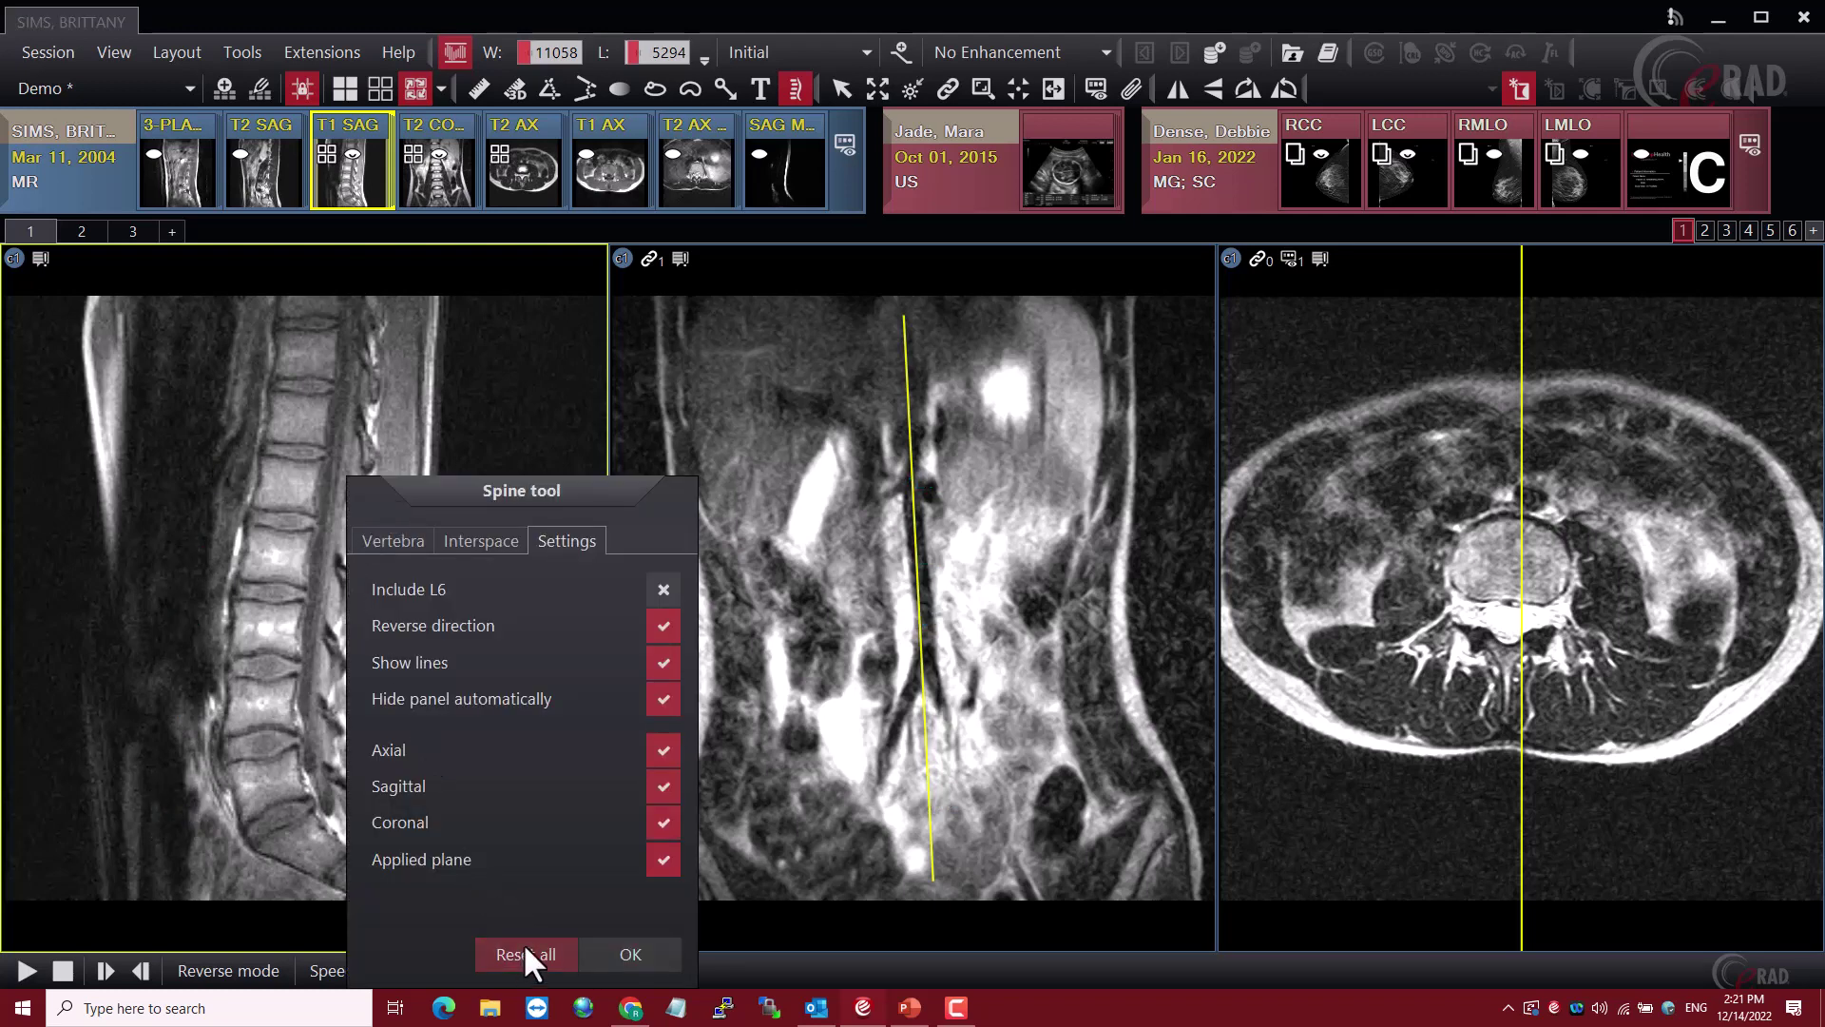
pyautogui.click(399, 539)
pyautogui.click(469, 538)
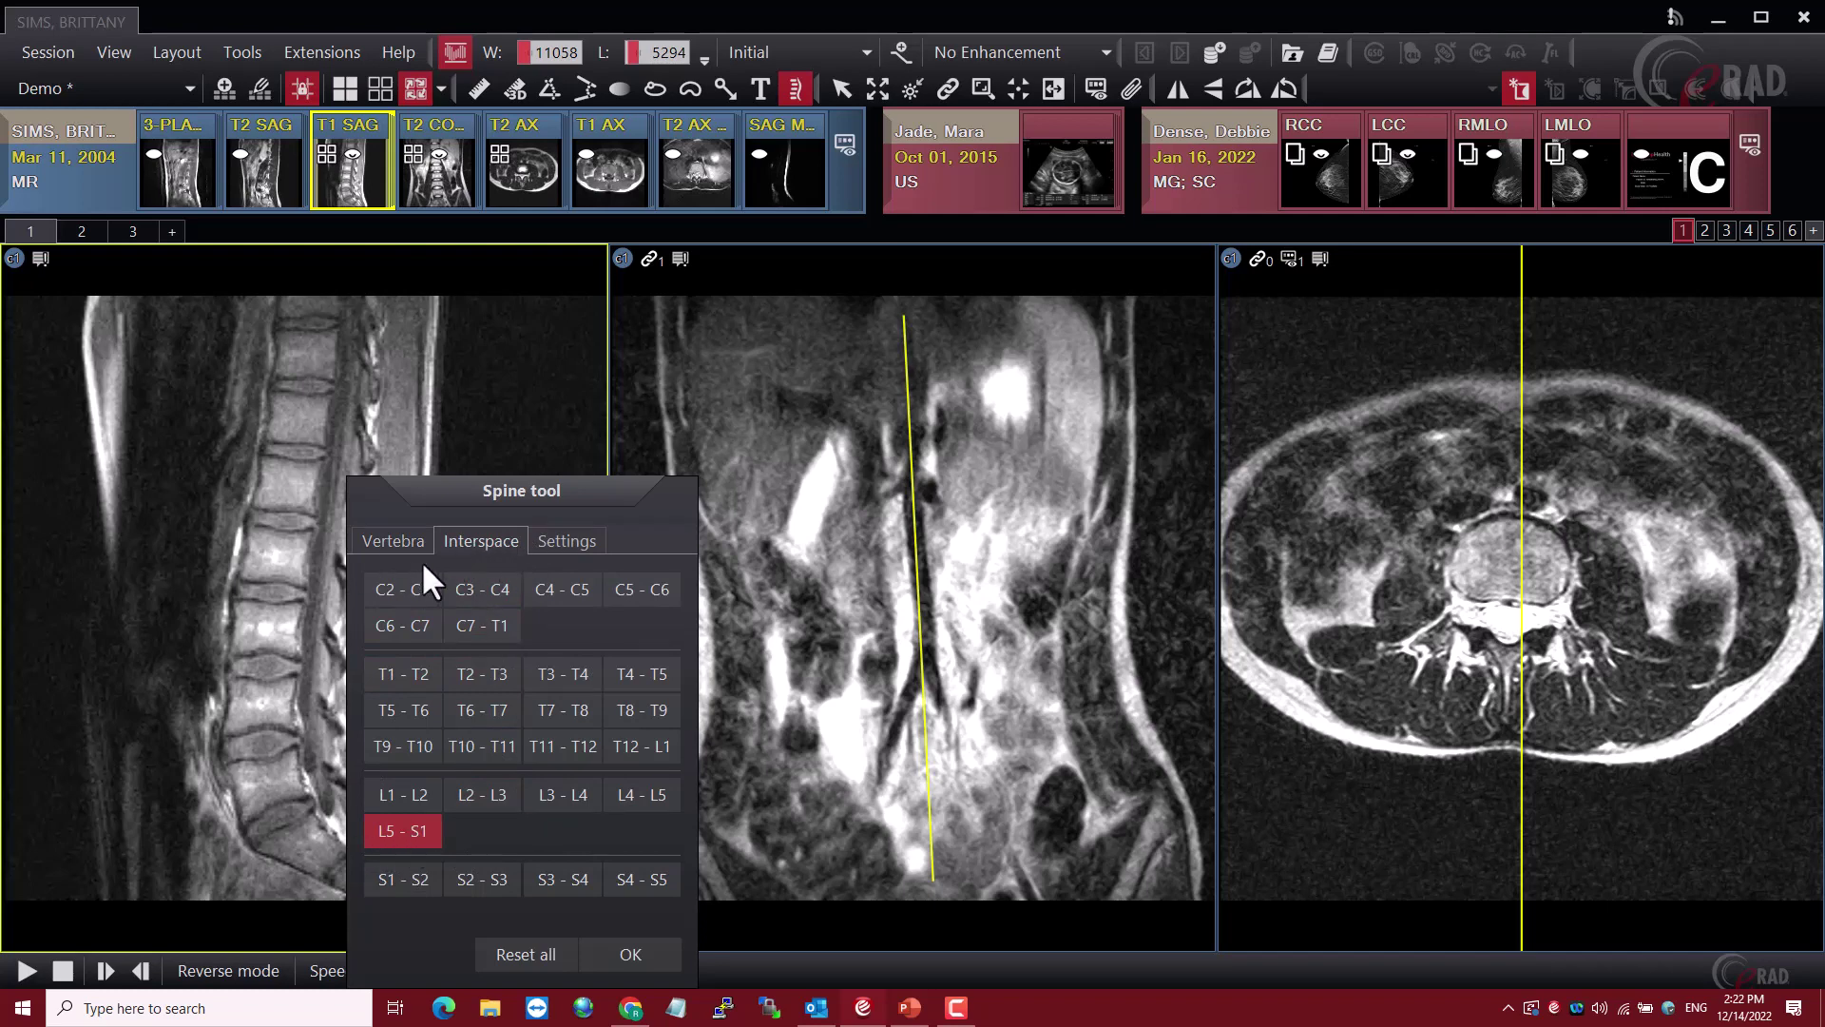
# Label the disc spaces from L5 - S1 up to L2 - L3 on the T1 sagittal image
pyautogui.click(203, 760)
pyautogui.click(200, 761)
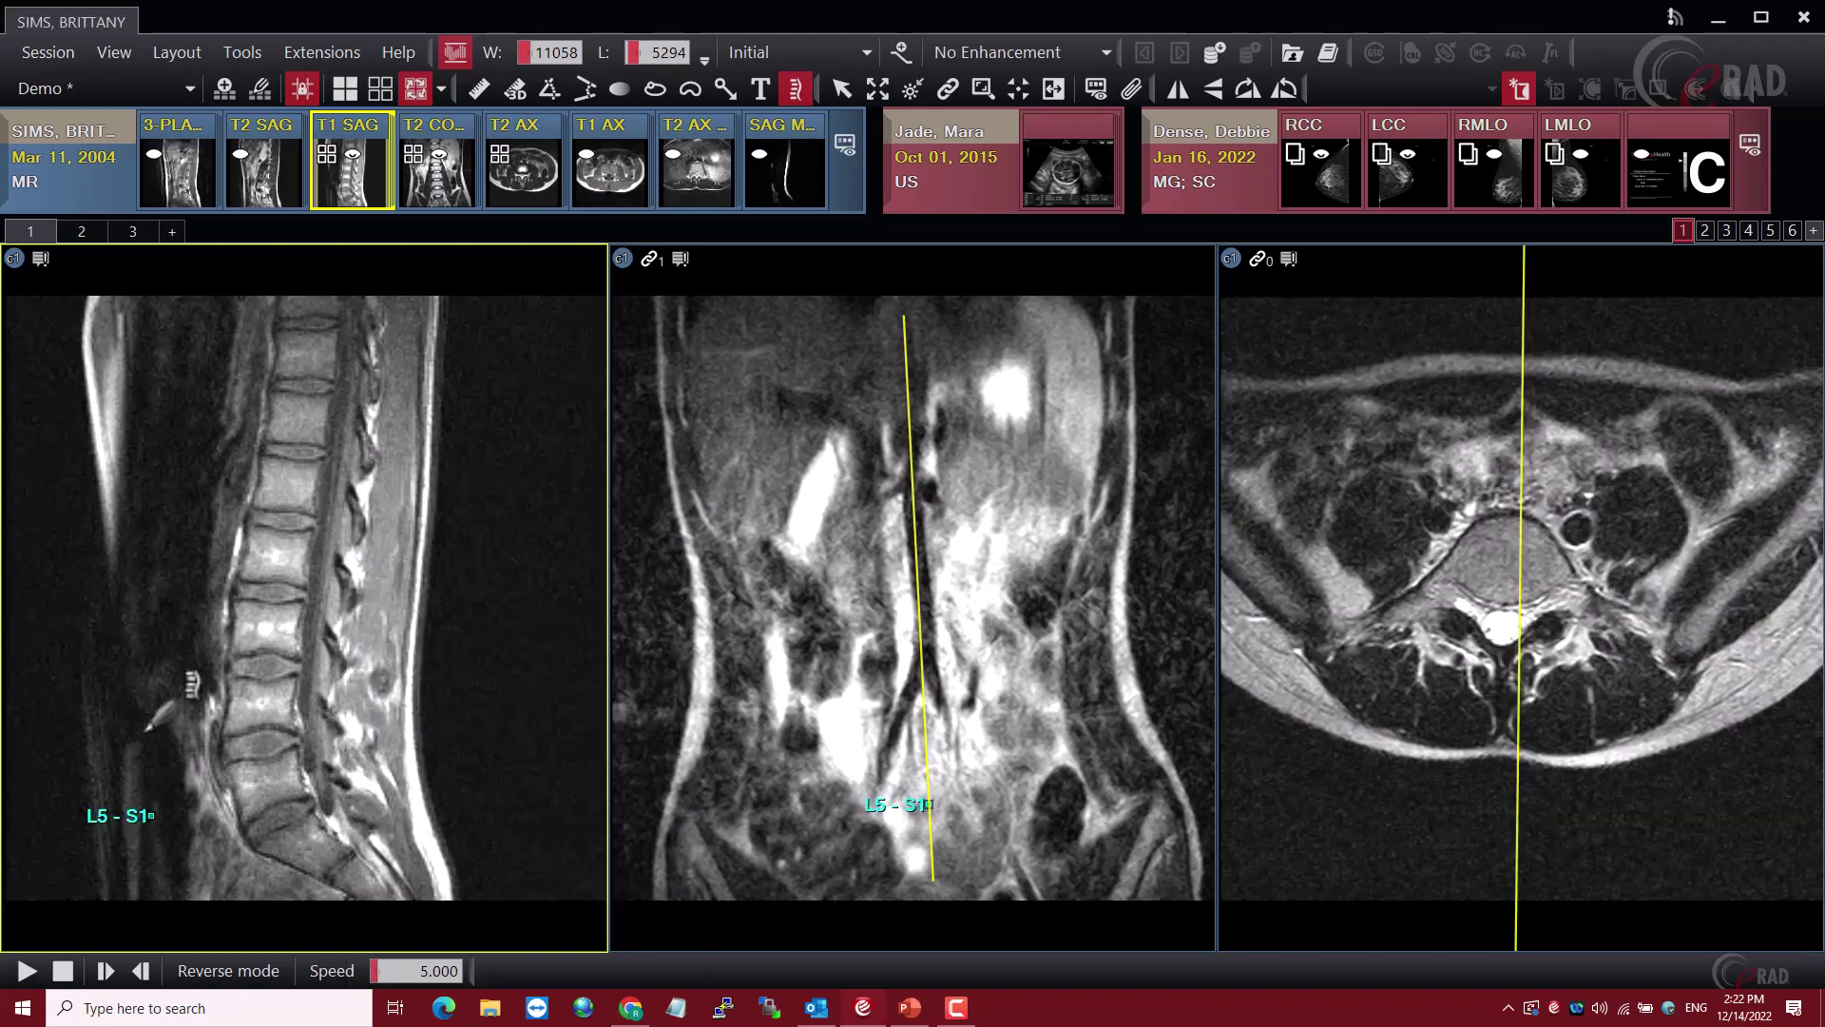
pyautogui.click(201, 702)
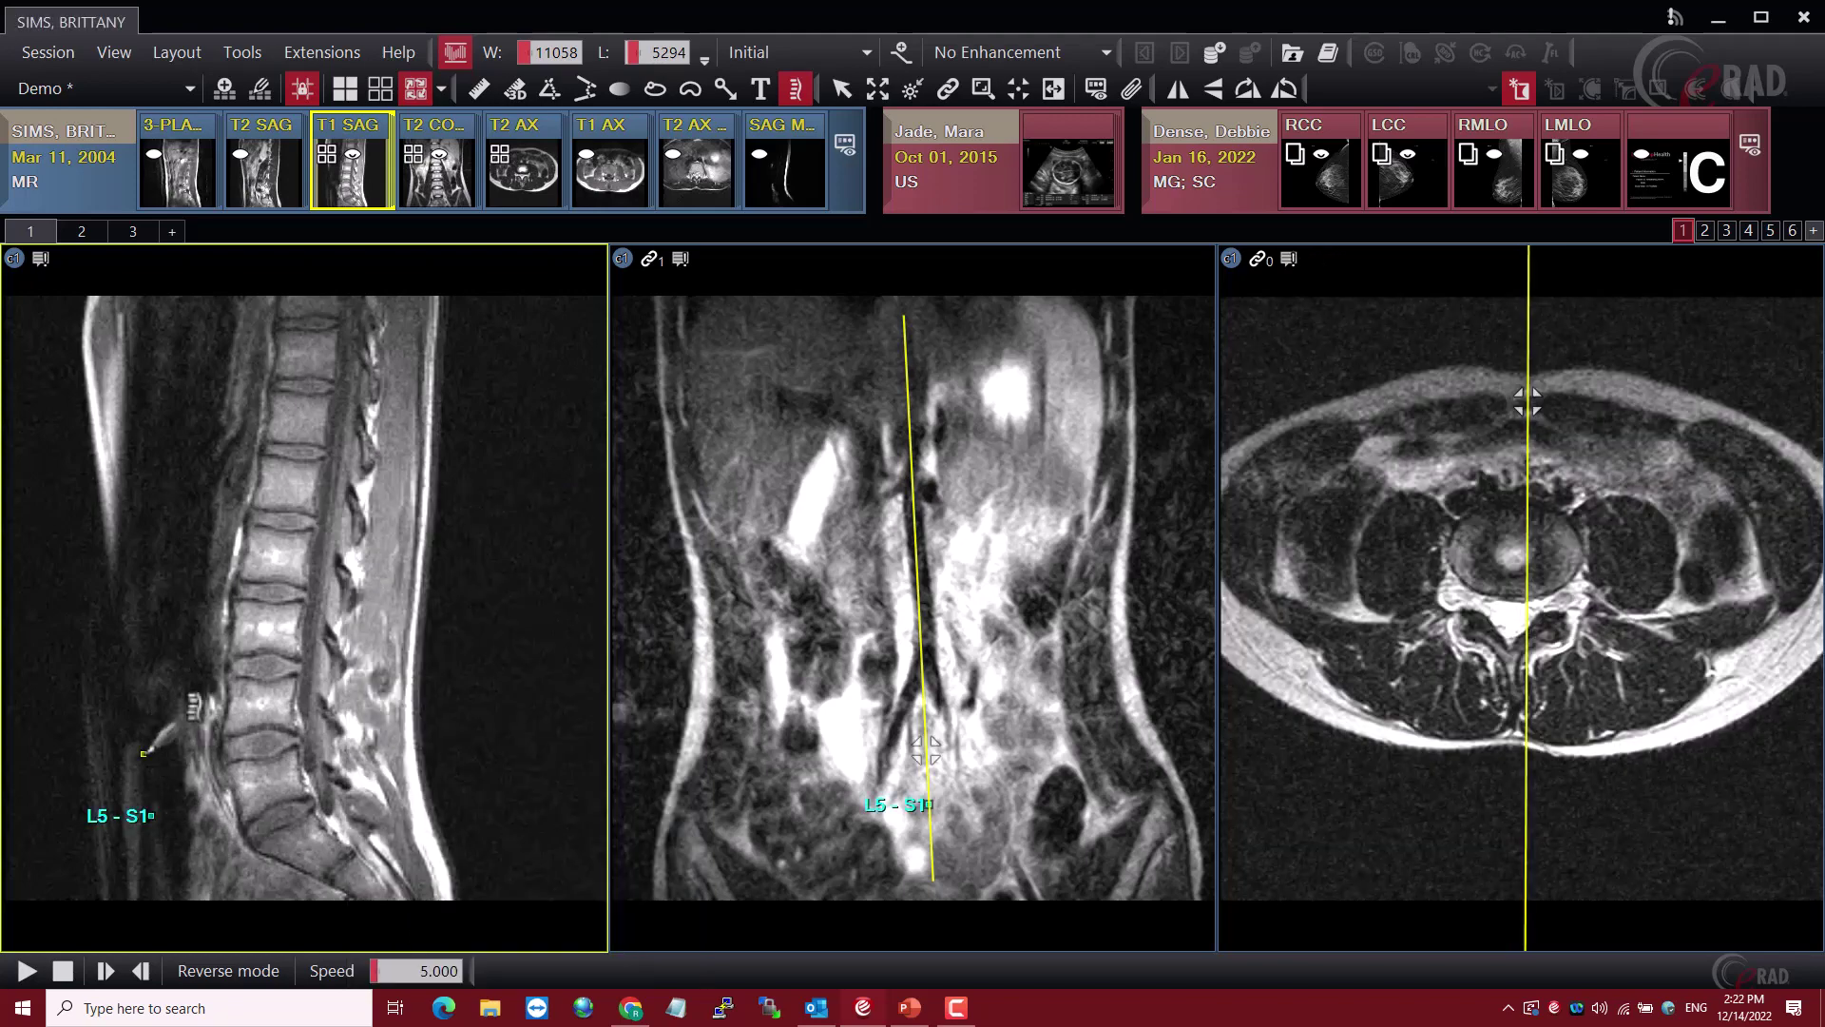
pyautogui.click(217, 620)
pyautogui.click(238, 529)
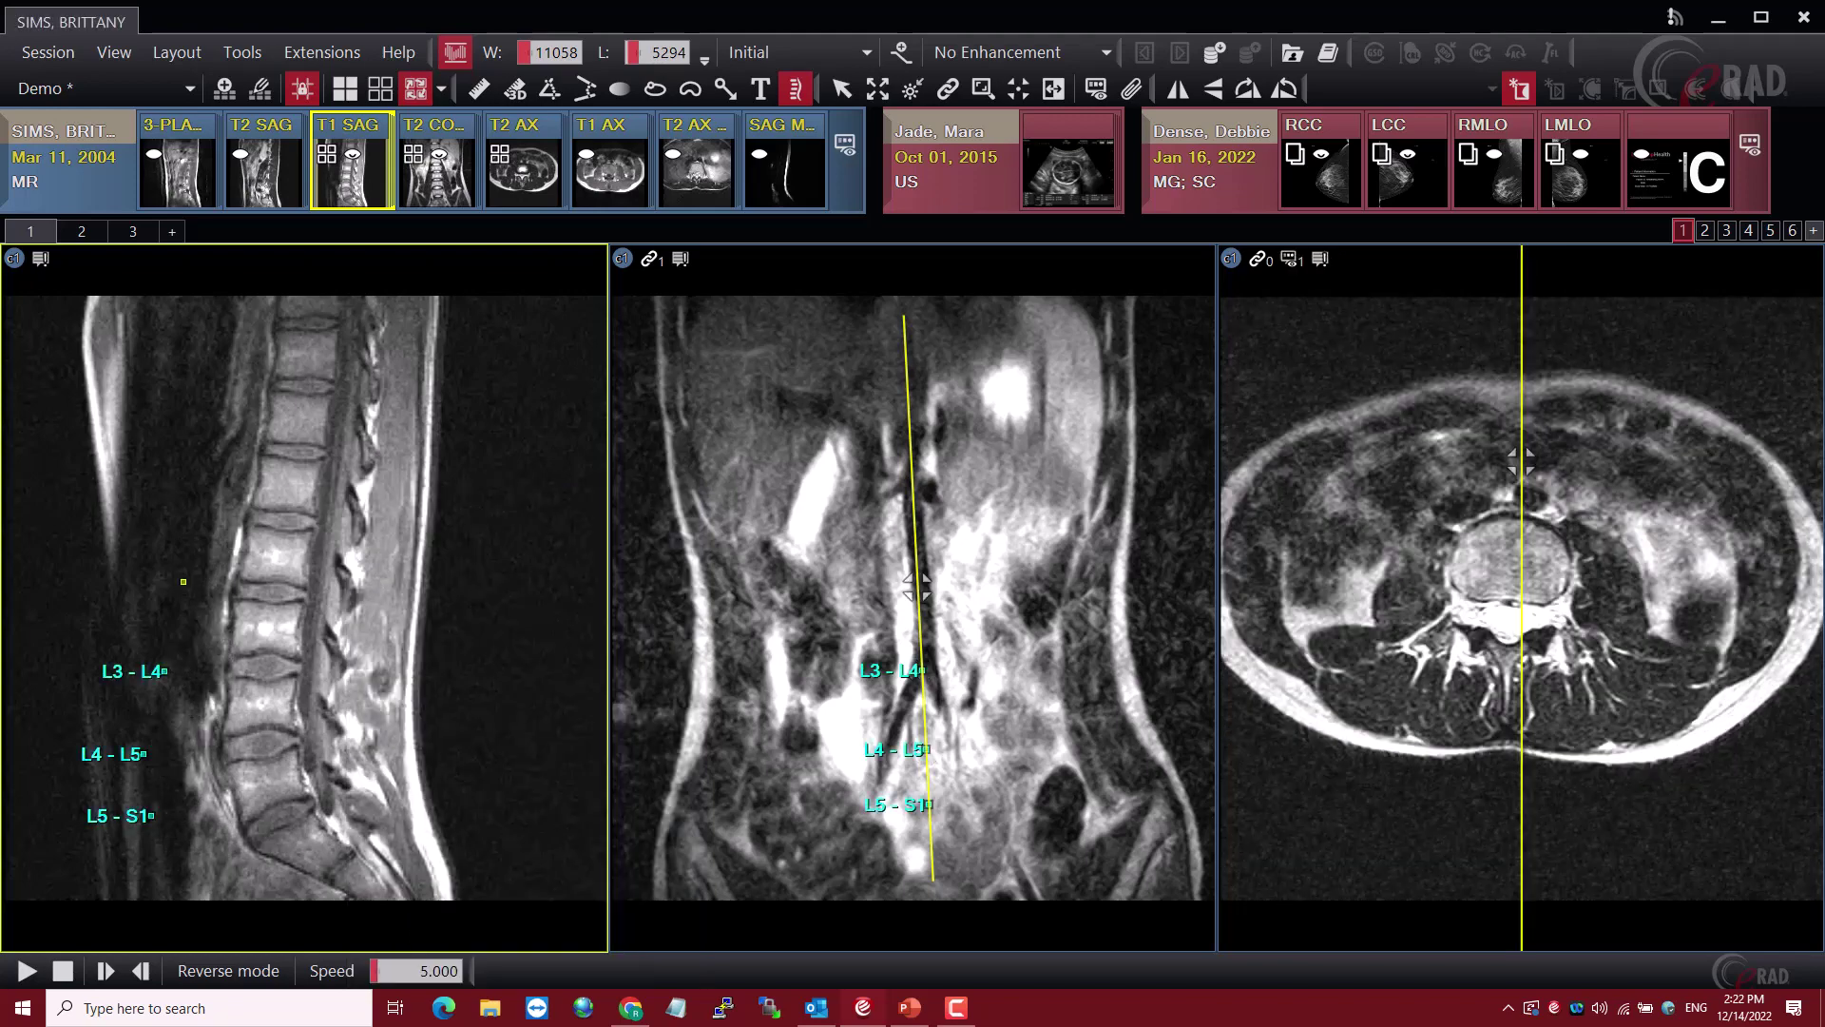
# Check how the interspace labels carry over to the T2 coronal and T2 axial series
pyautogui.rightClick(390, 544)
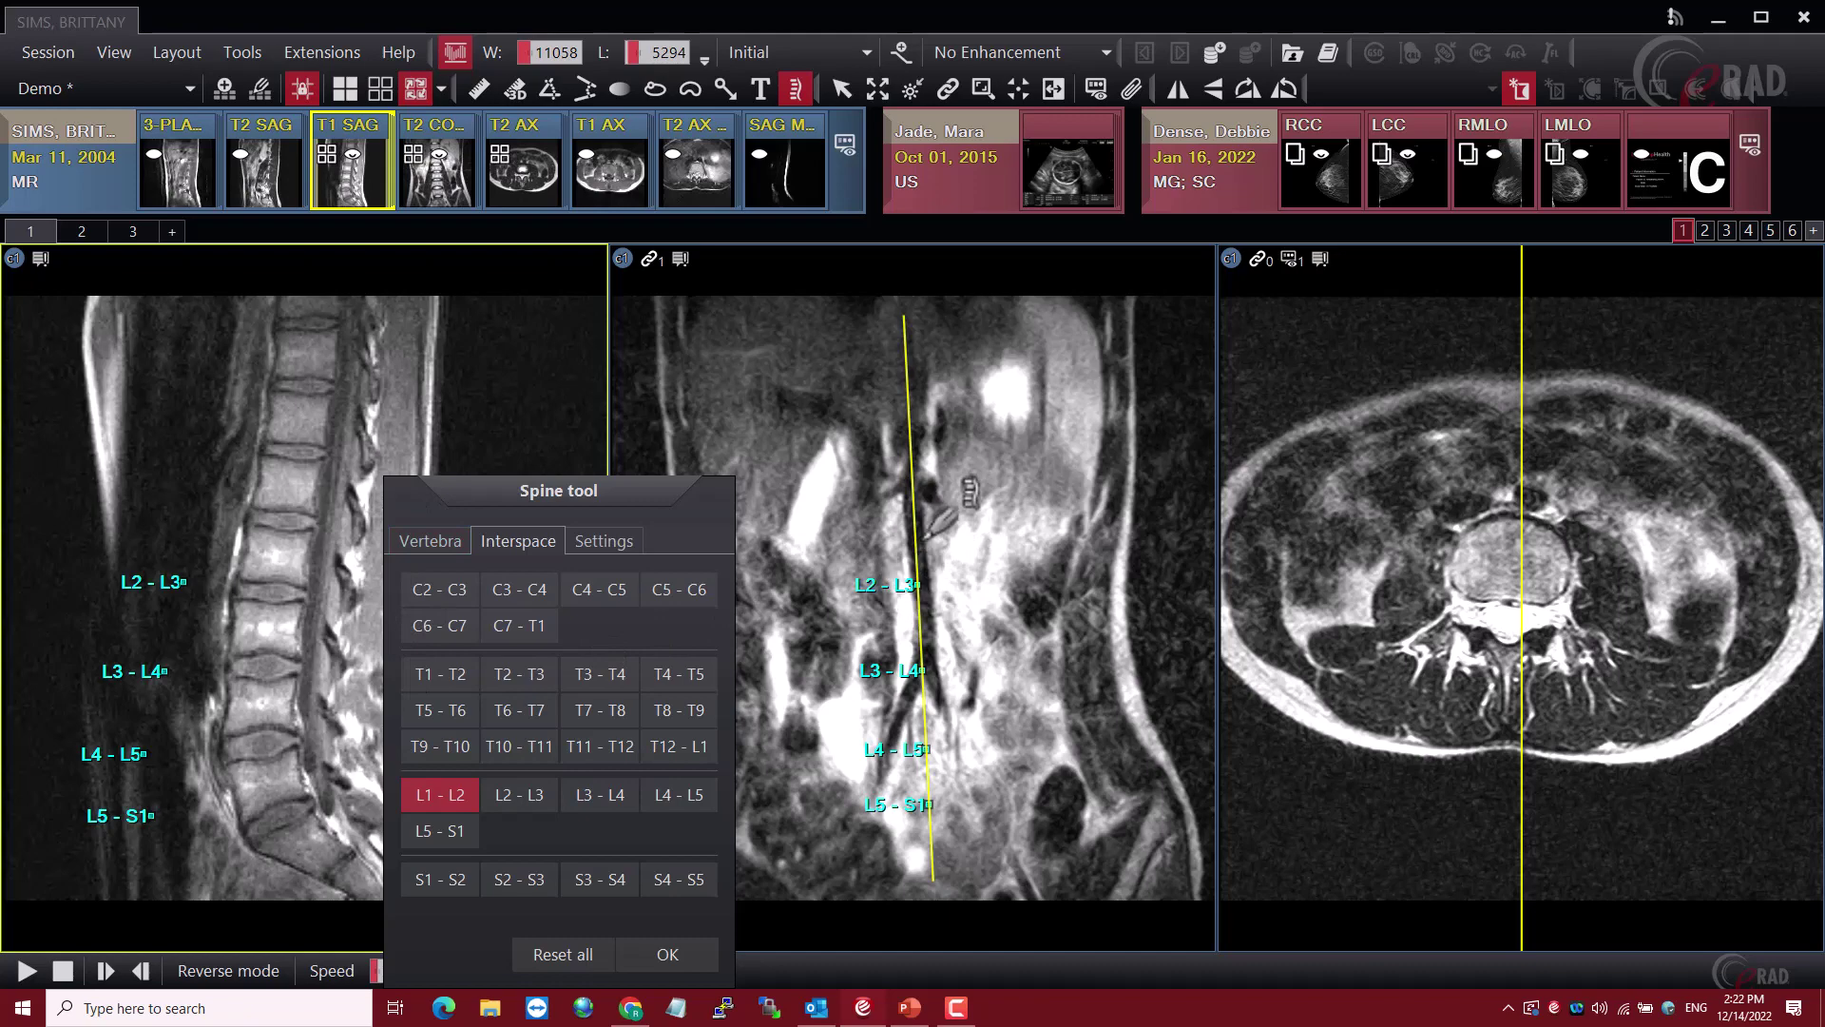
pyautogui.click(951, 552)
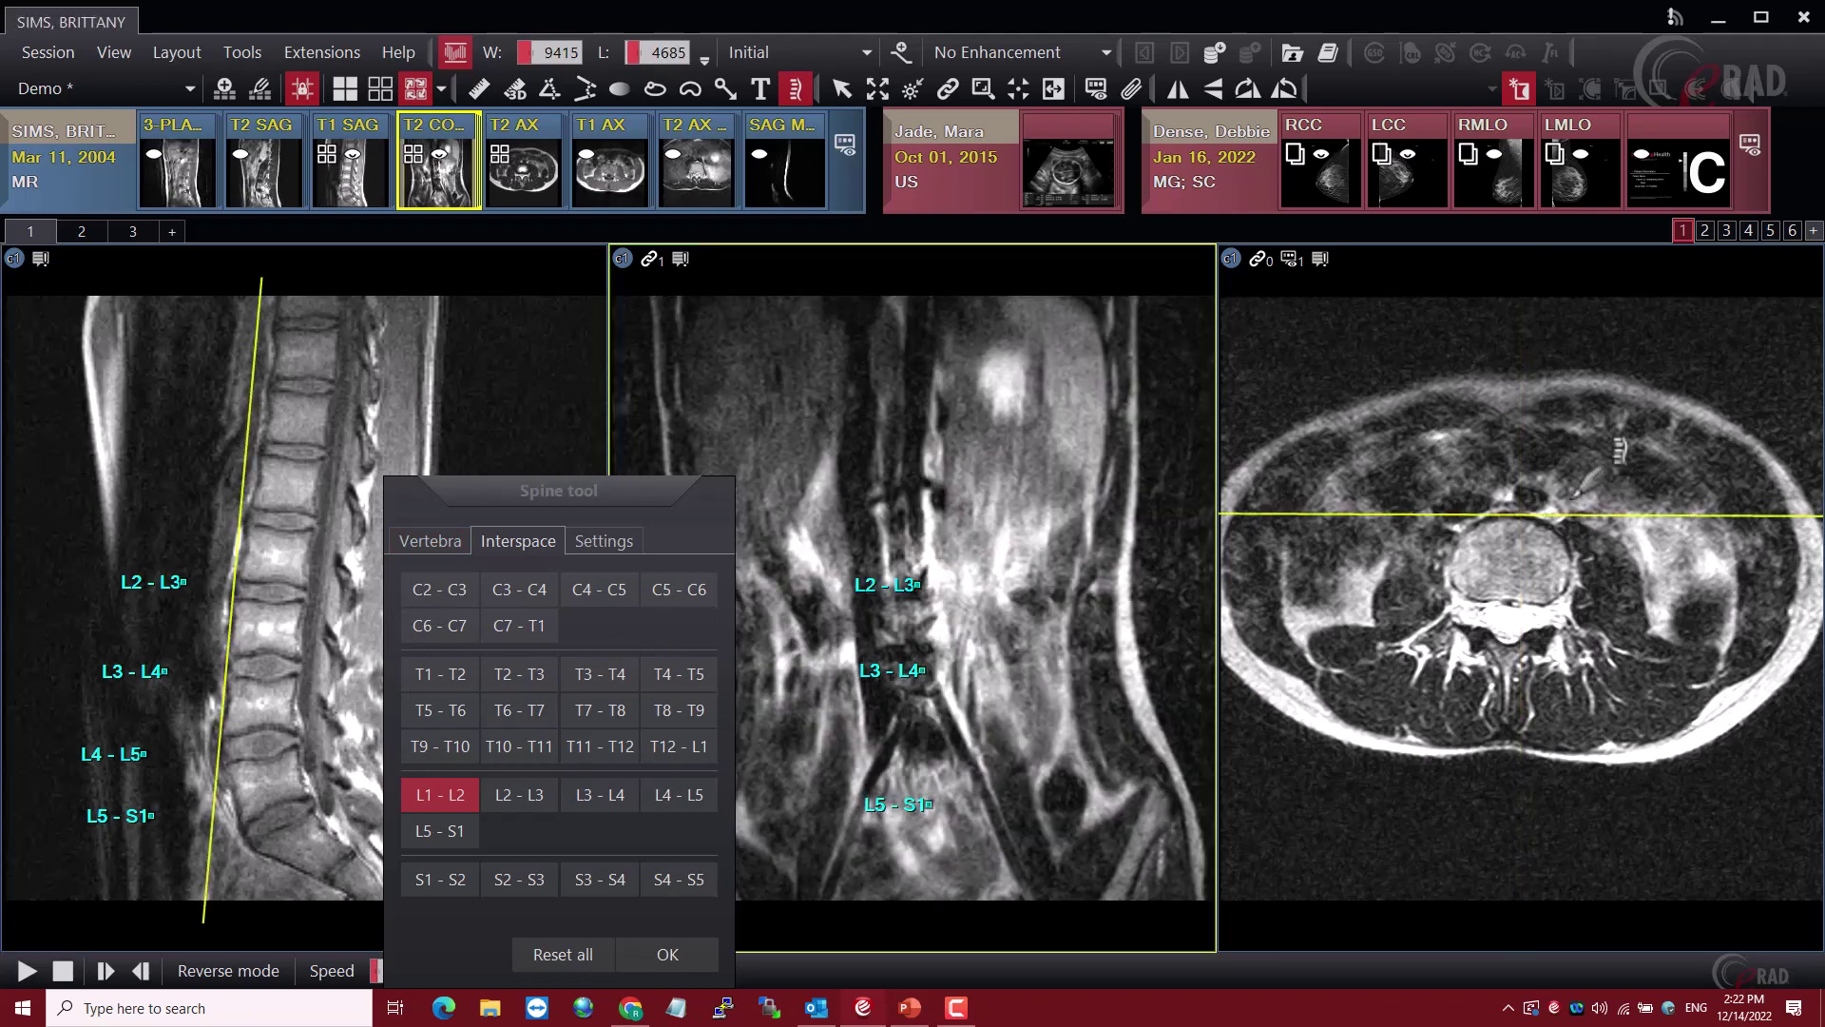
pyautogui.click(1605, 519)
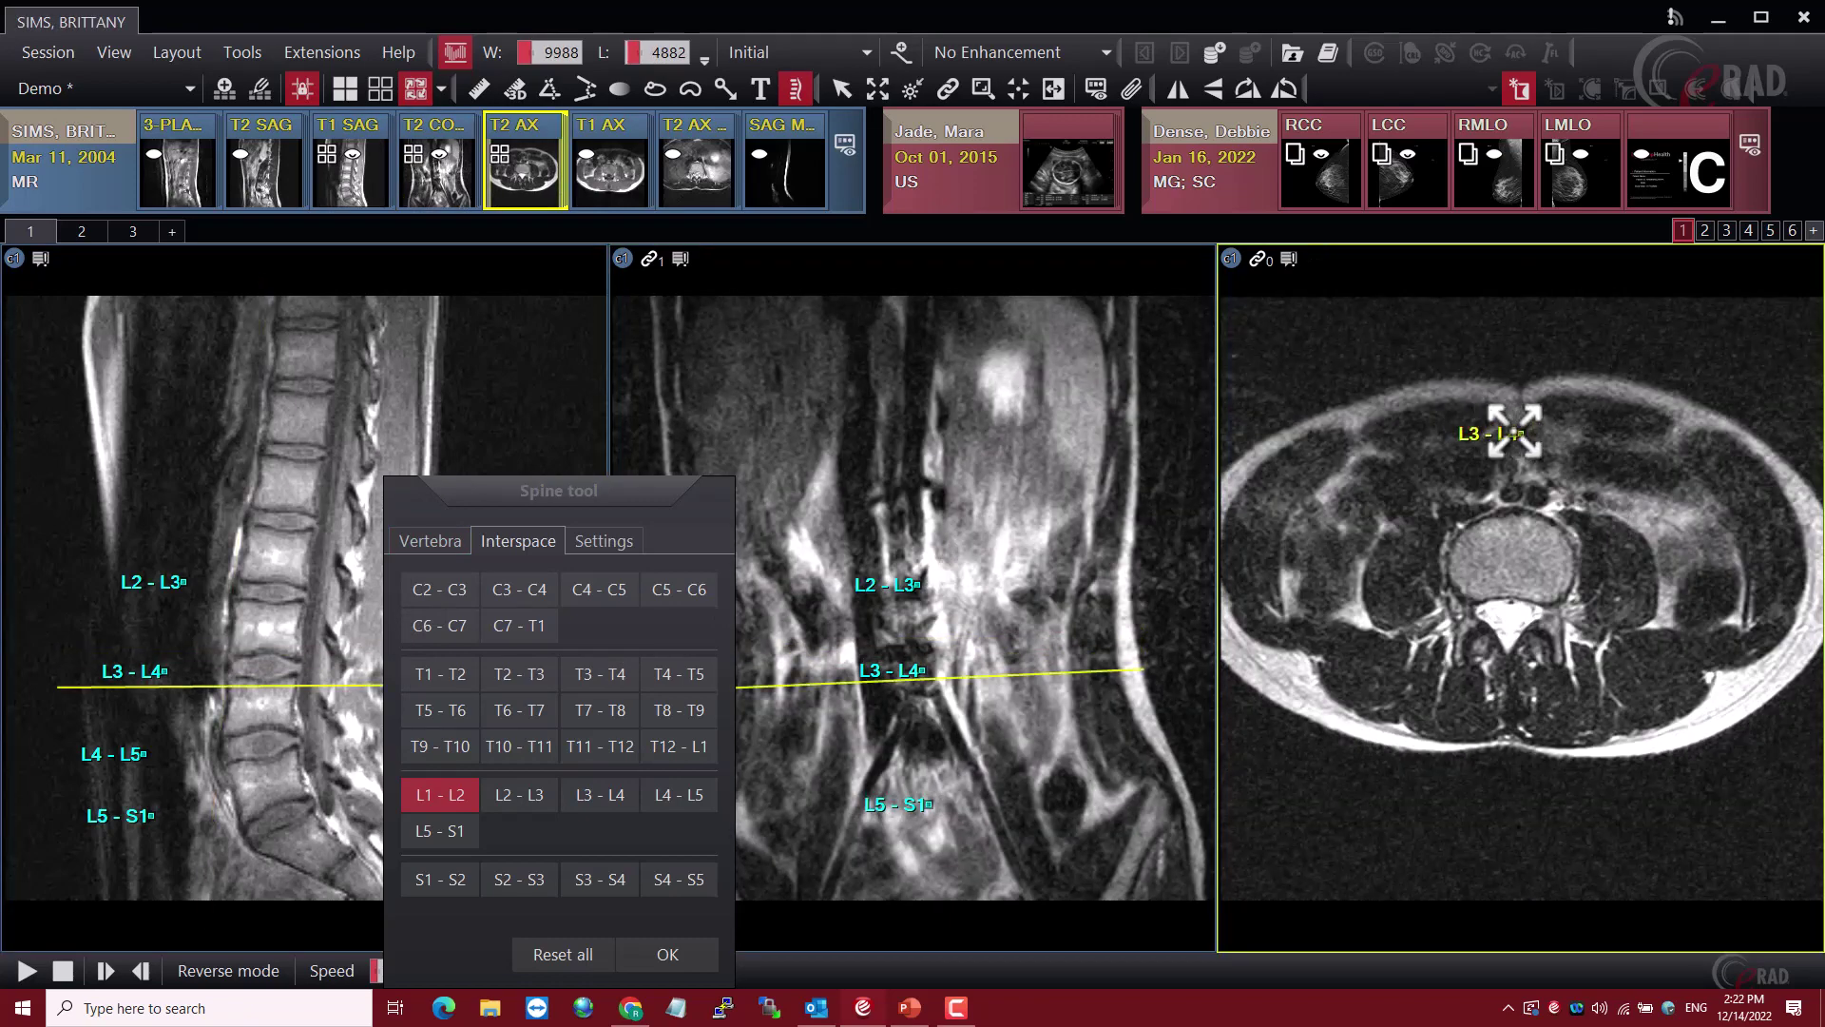
# Reset all spine labels and turn off the Axial, Sagittal and Coronal options in the Spine tool settings
pyautogui.click(599, 546)
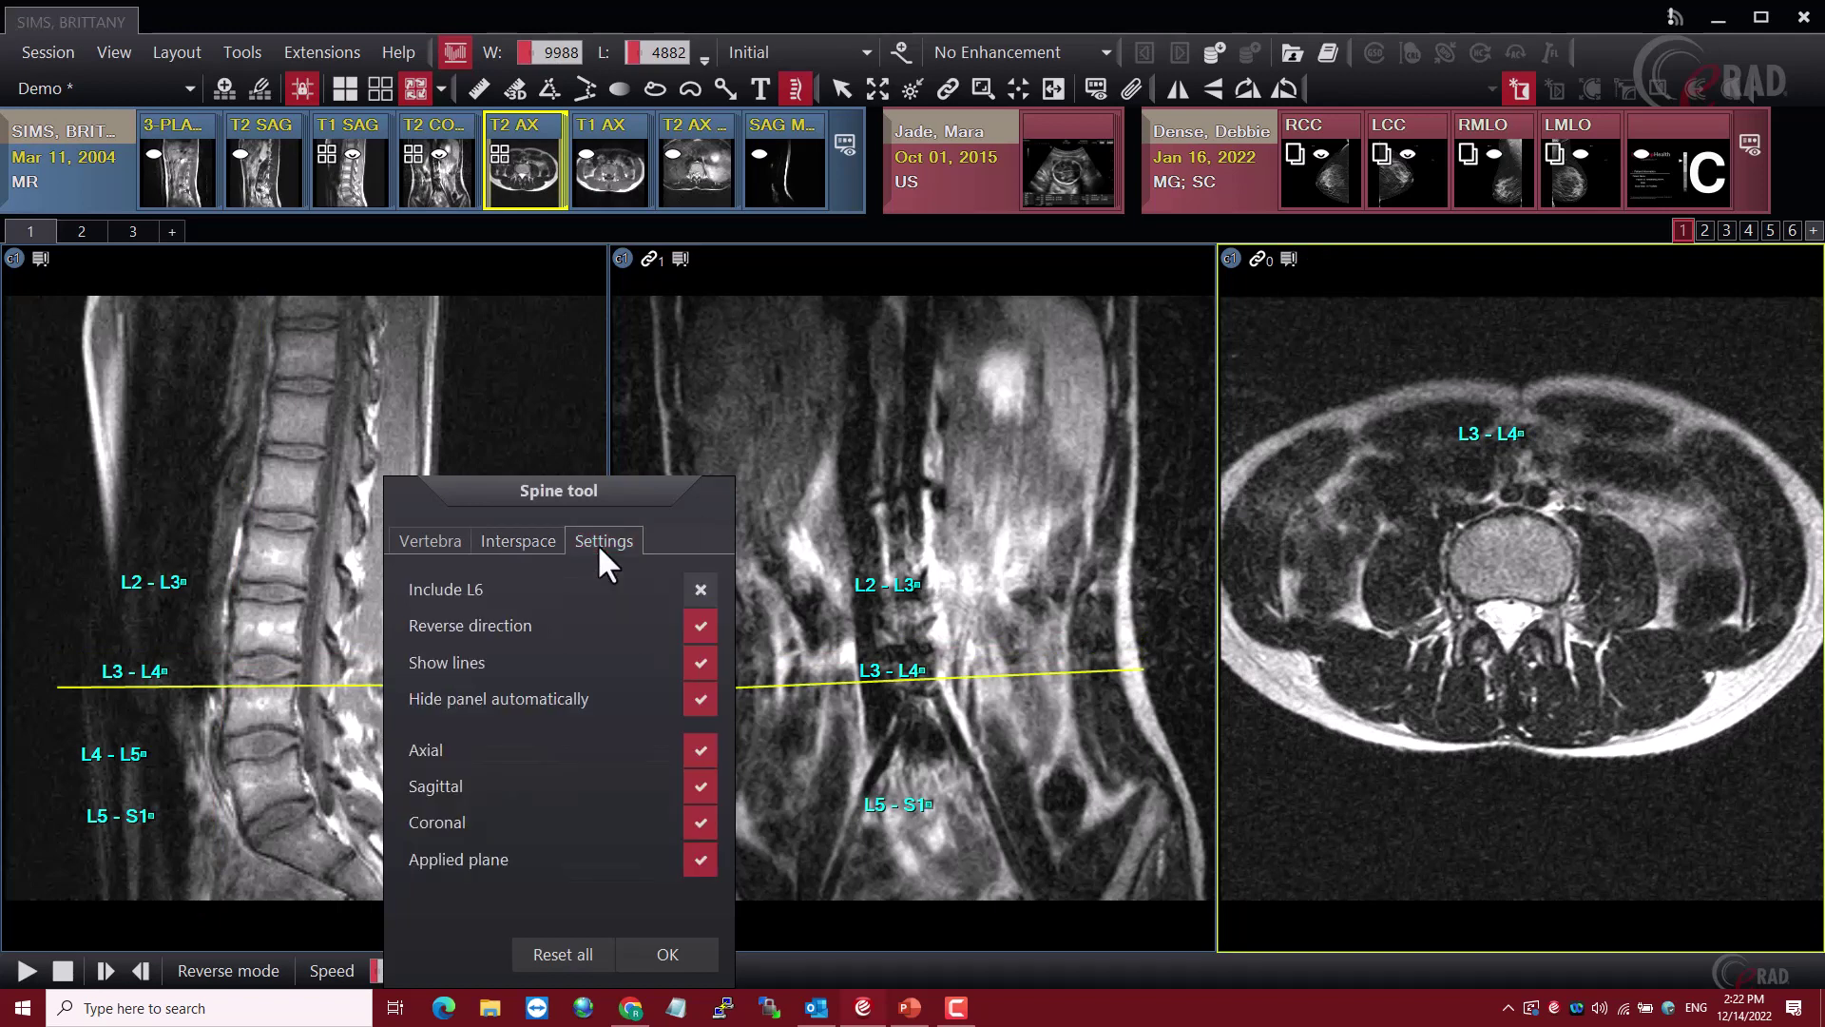
pyautogui.click(565, 953)
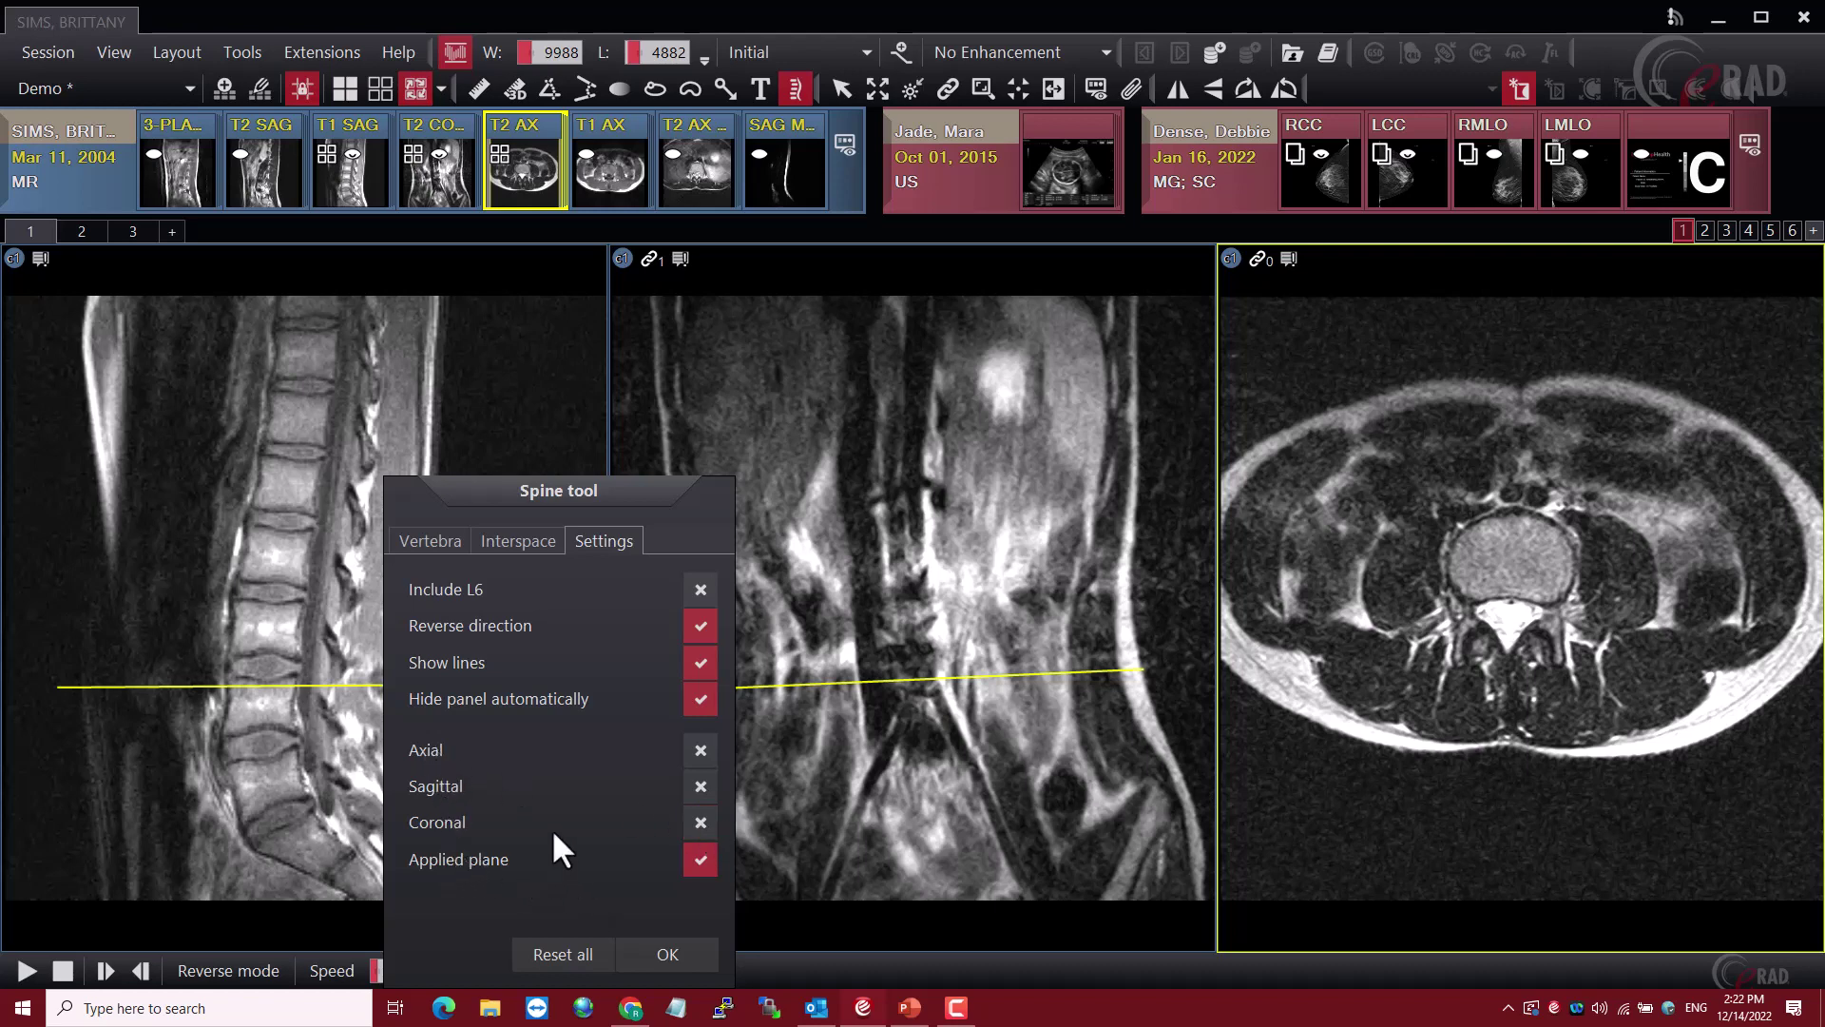
pyautogui.click(698, 785)
# Label vertebrae L5, L4, L3 and L2 on the T1 sagittal image
pyautogui.click(143, 758)
pyautogui.click(151, 673)
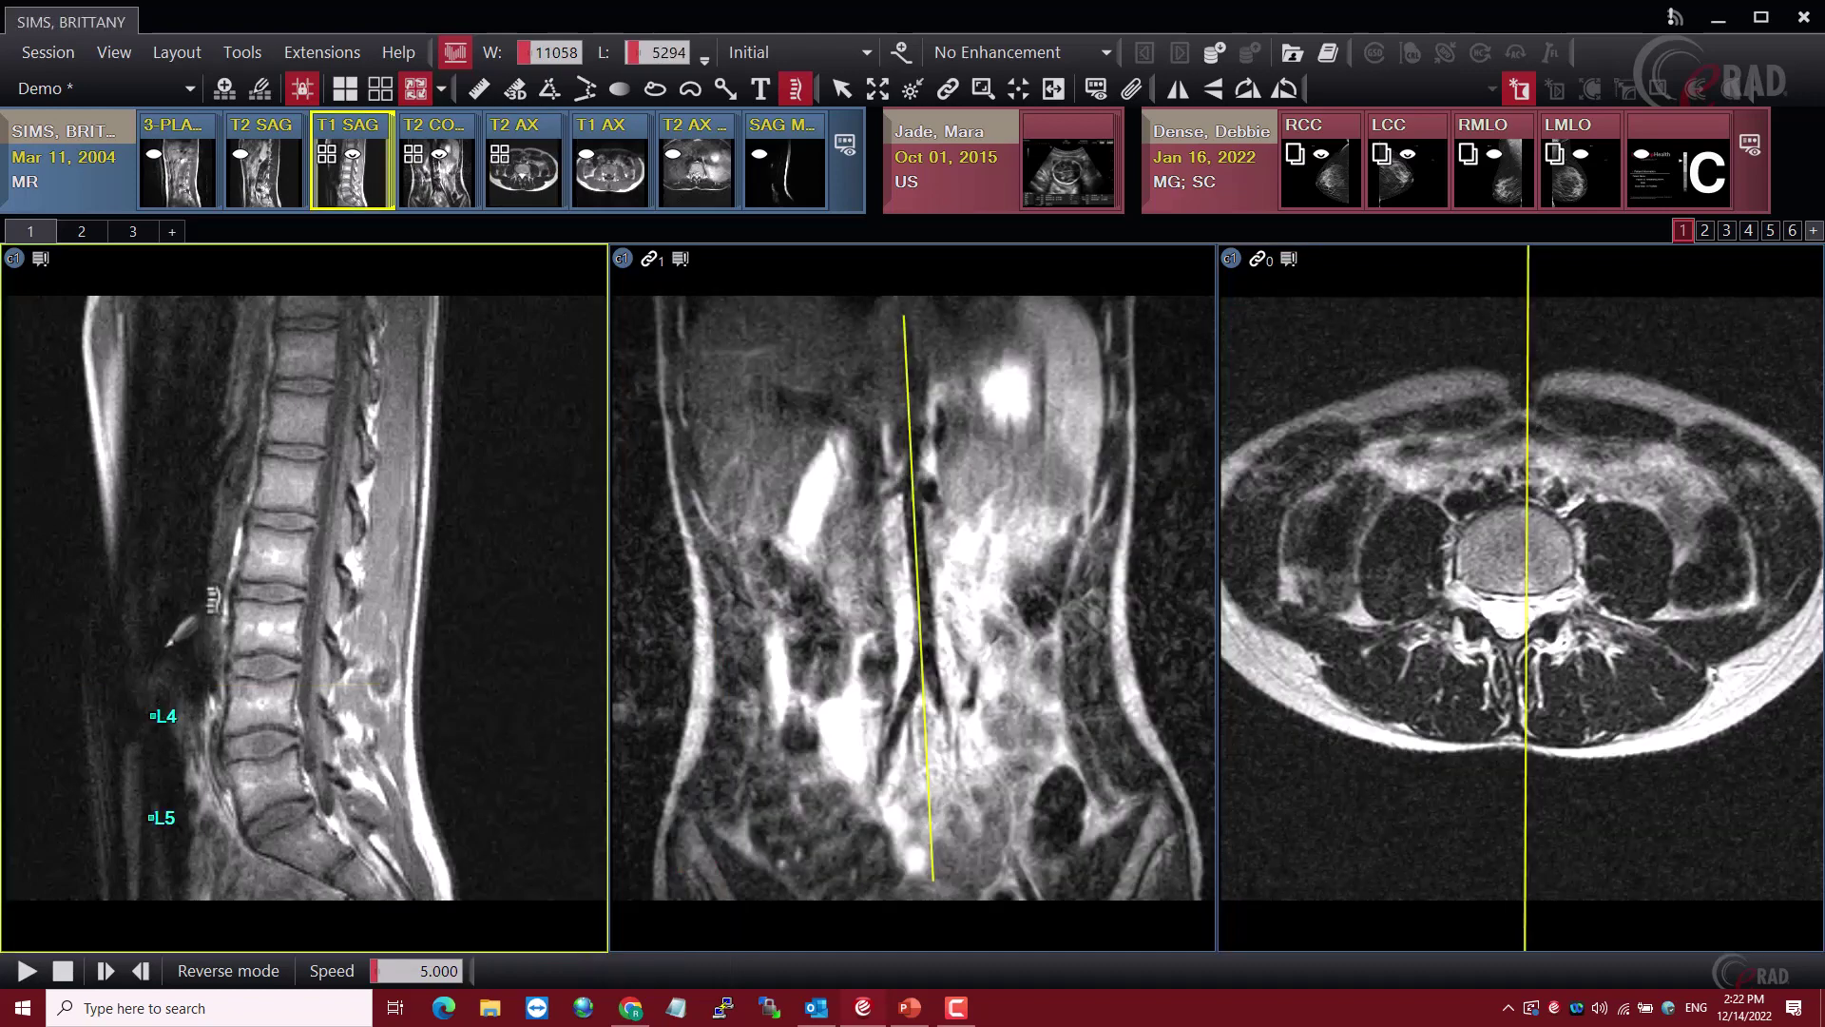
pyautogui.click(174, 575)
pyautogui.click(192, 561)
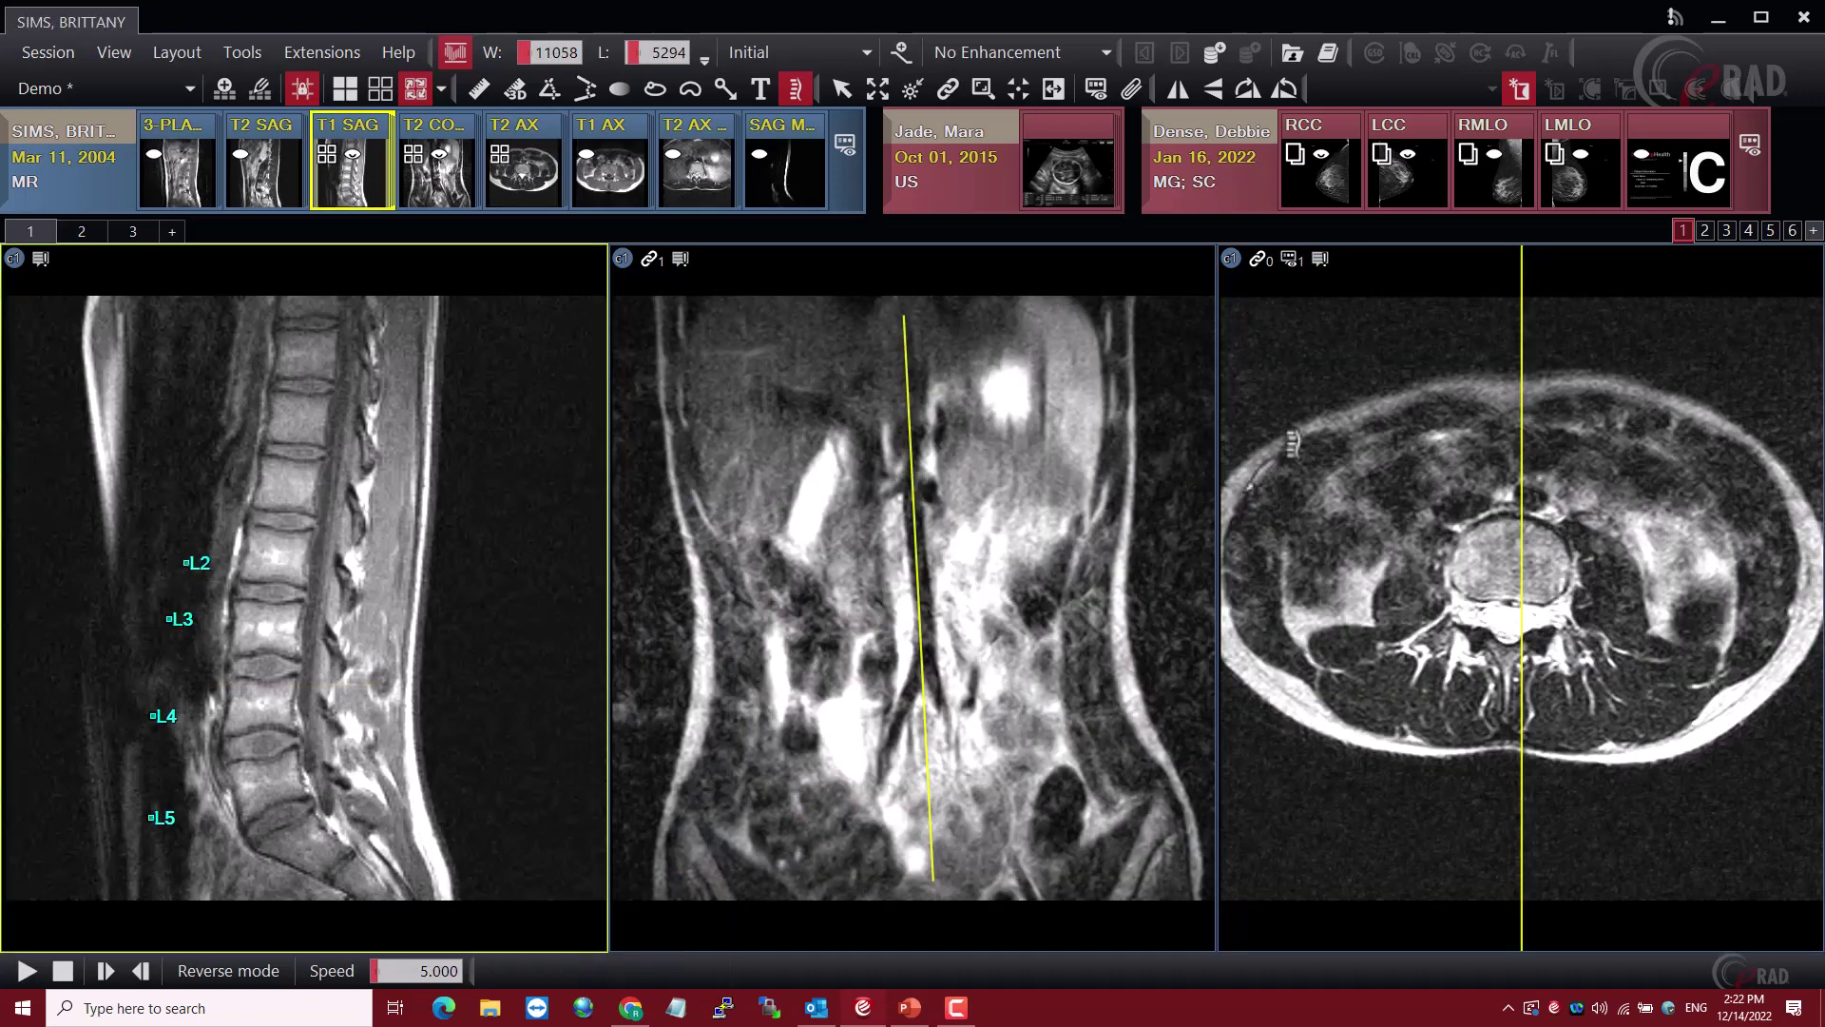
# Turn the Axial, Sagittal and Coronal options back on, reset all spine labels and confirm the Spine tool settings
pyautogui.rightClick(393, 430)
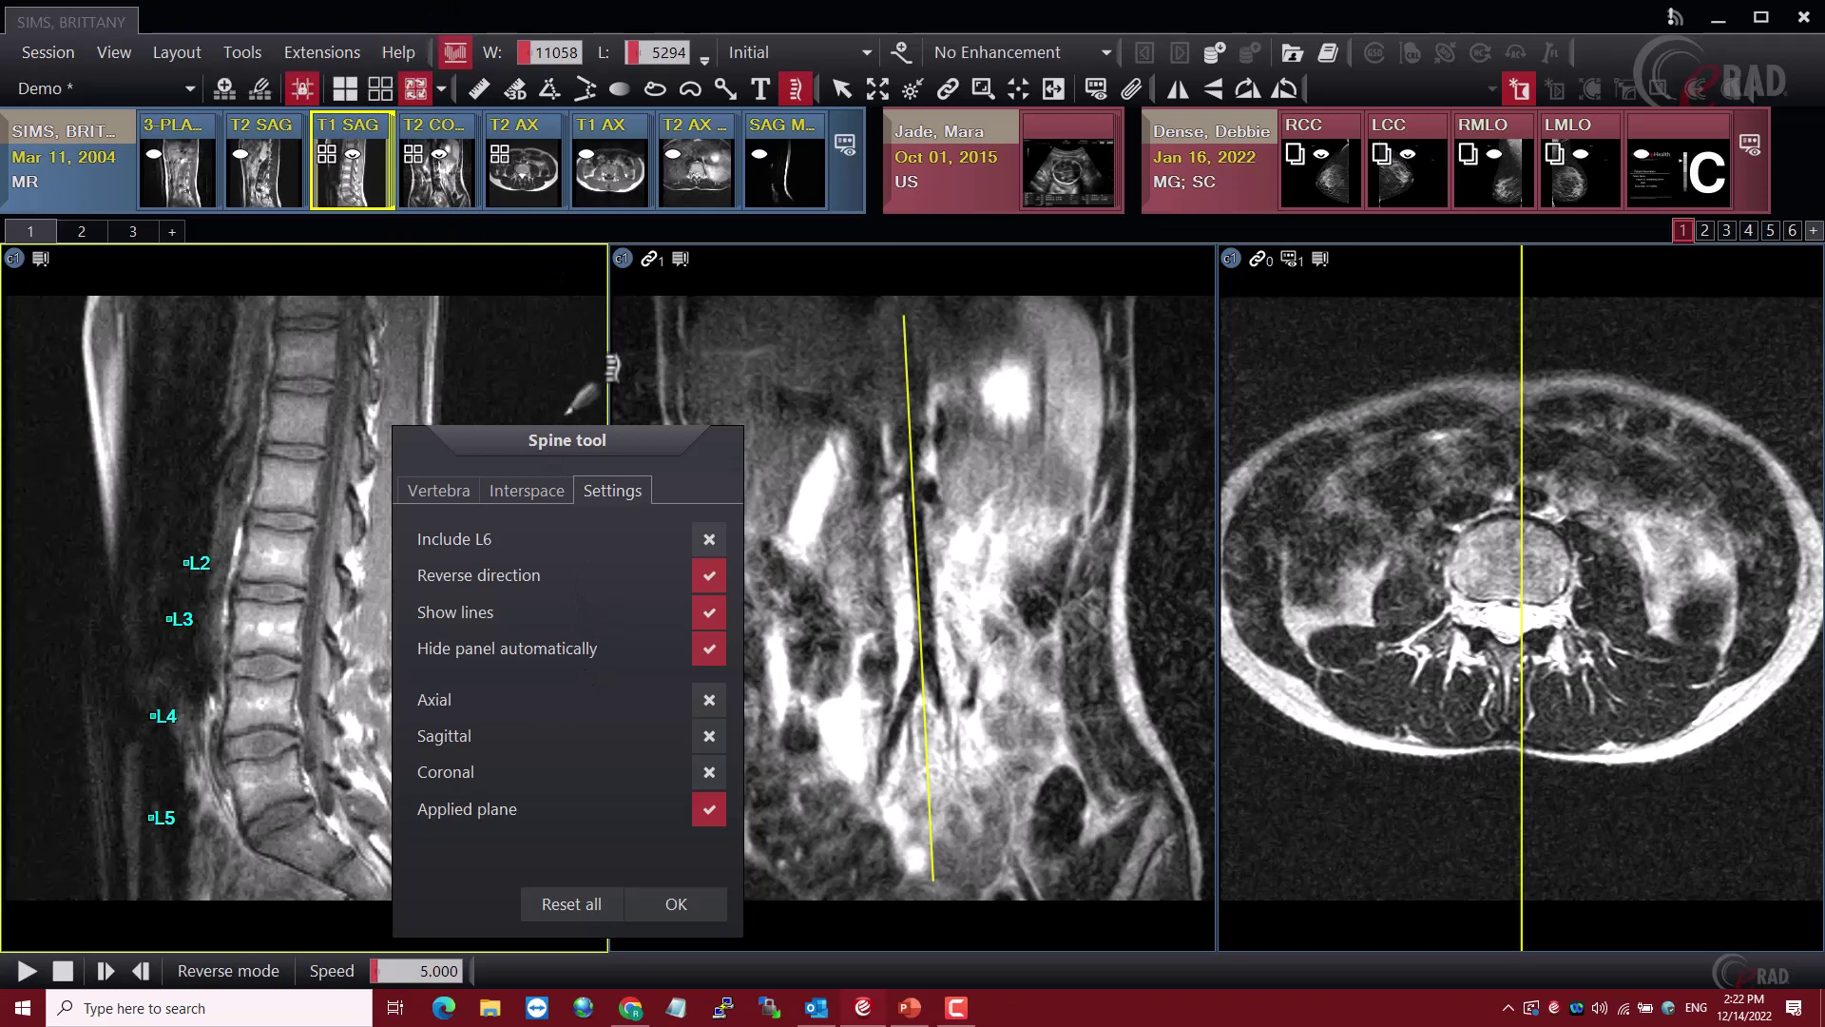
pyautogui.moveTo(580, 438); pyautogui.dragTo(545, 379)
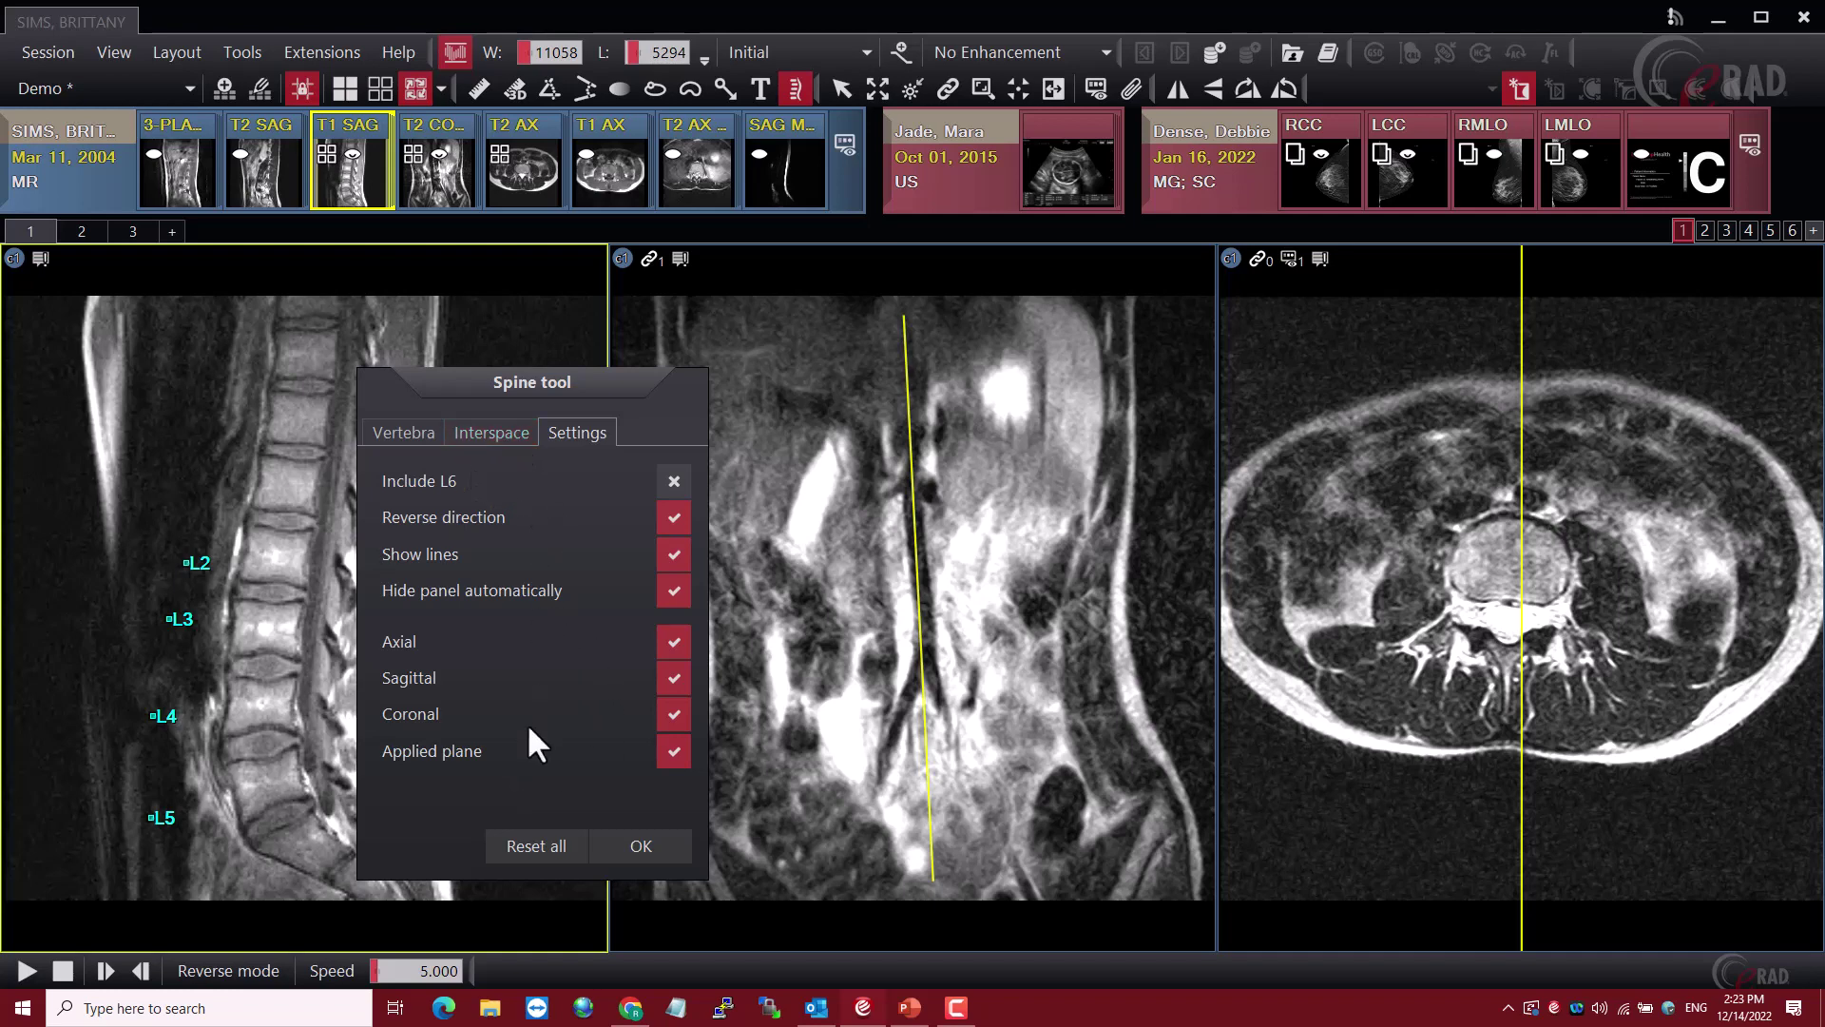
pyautogui.click(545, 838)
pyautogui.click(641, 845)
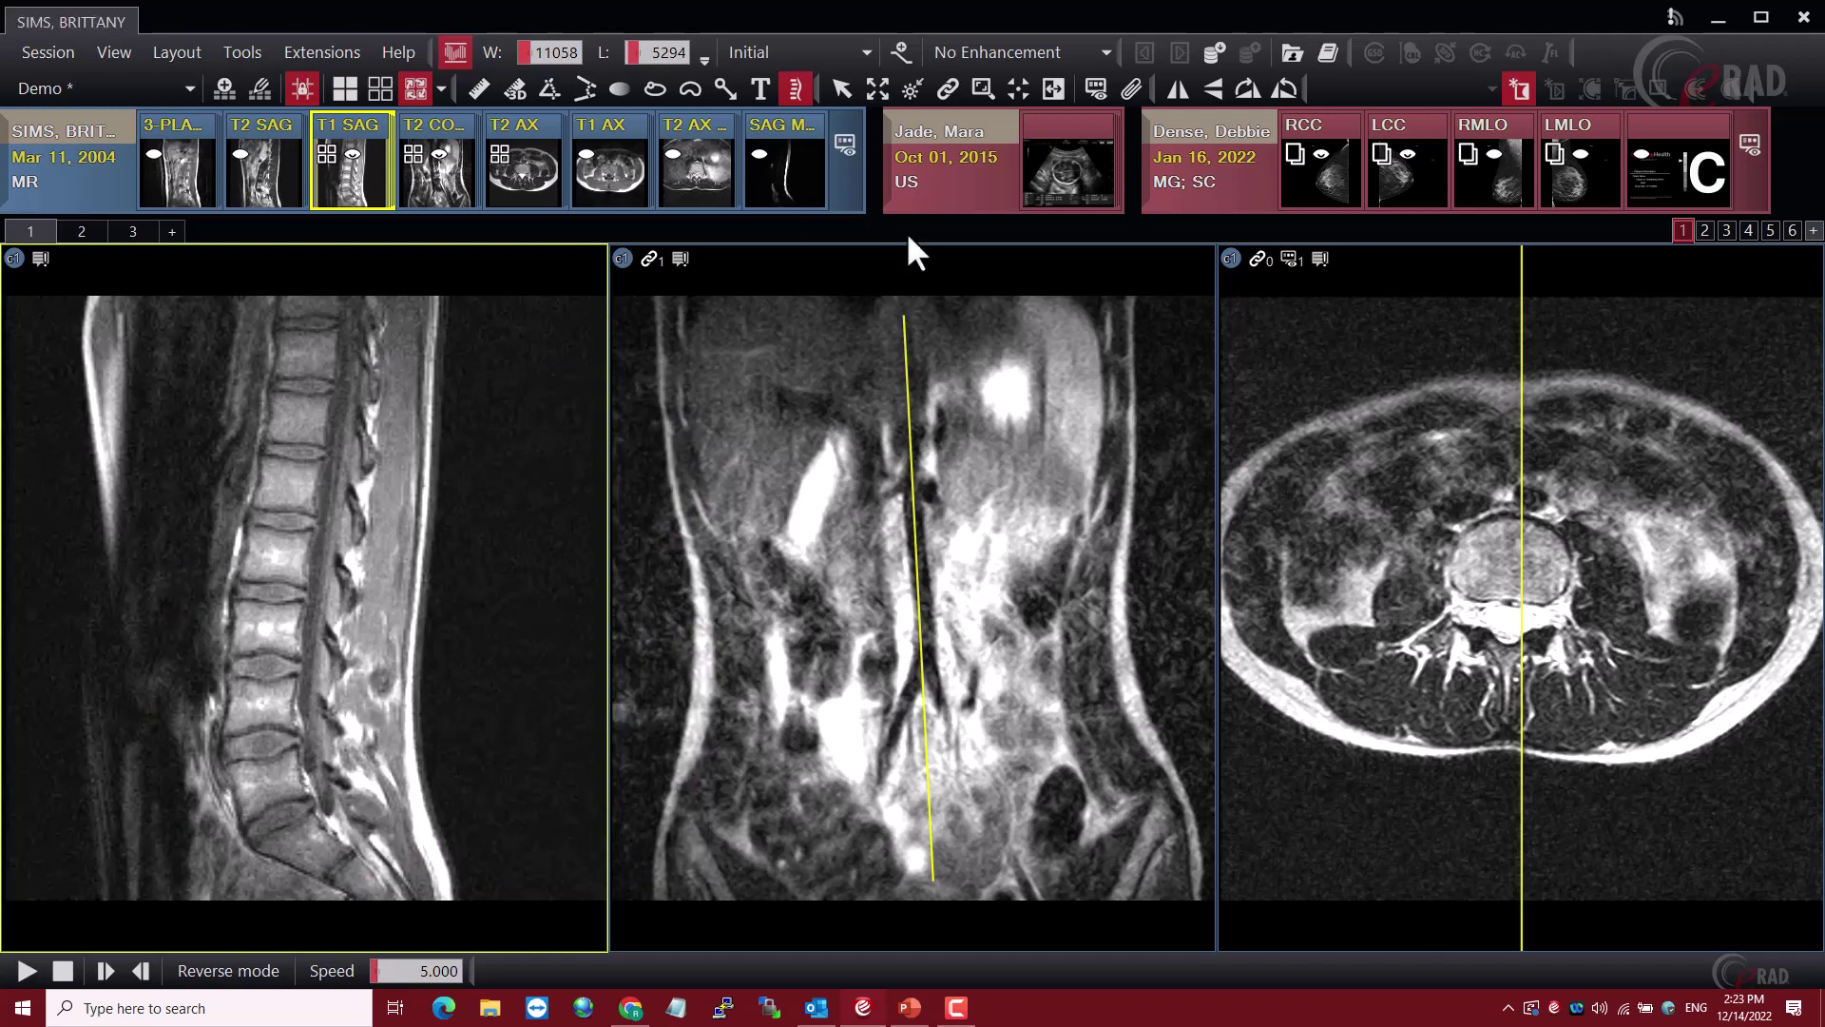
# Replace Spine labeling with the standard arrow tool and display the RCC and LCC mammograms on the second layout page
pyautogui.rightClick(824, 227)
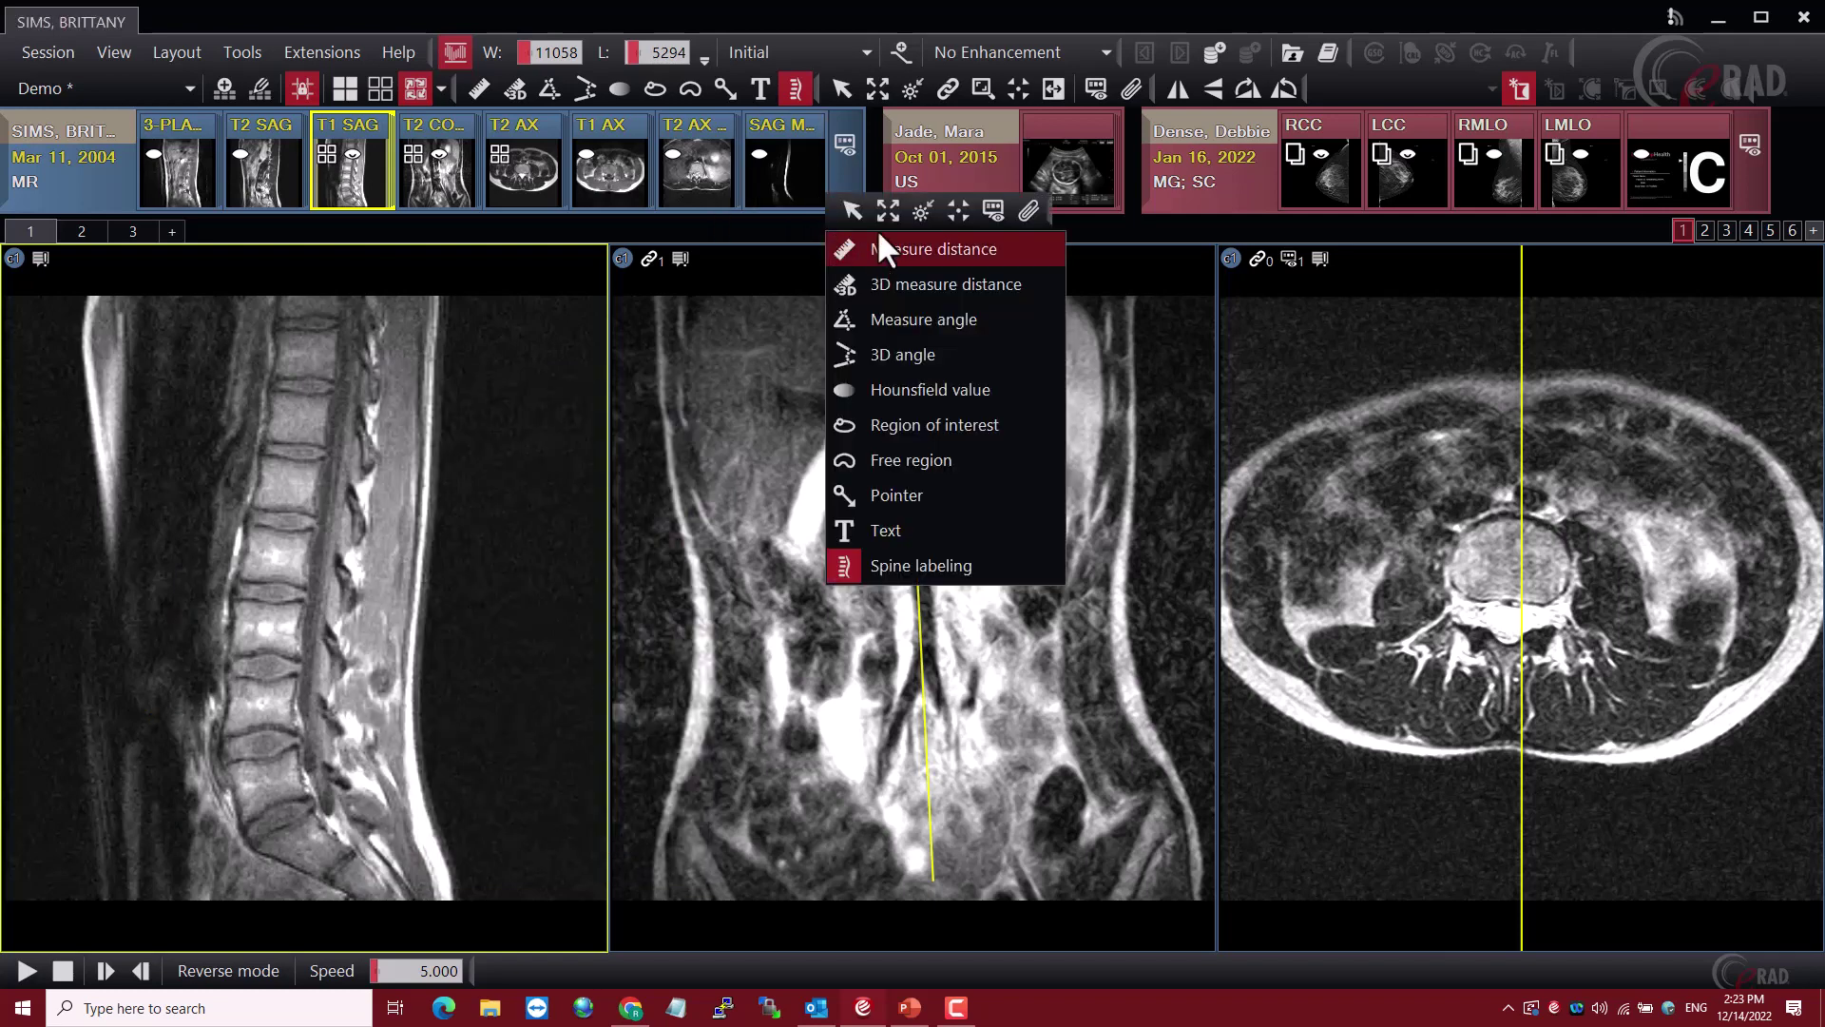
pyautogui.click(849, 209)
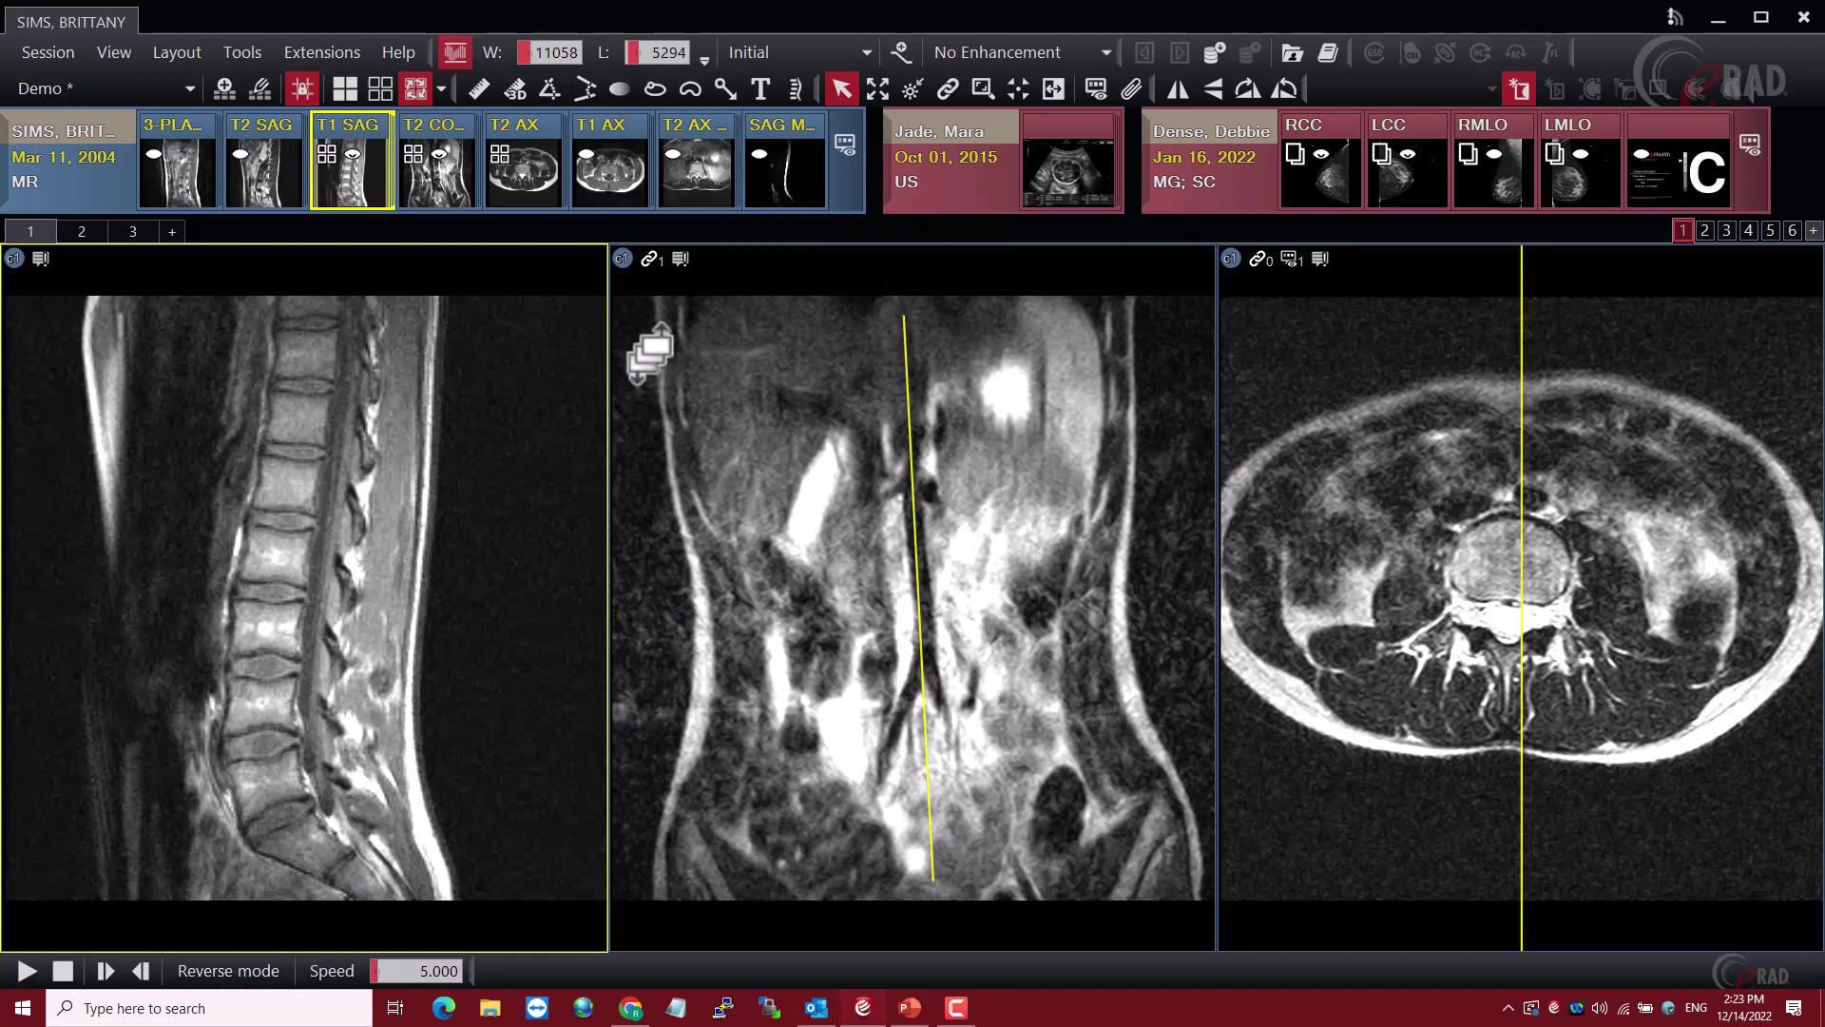
pyautogui.press('pagedown')
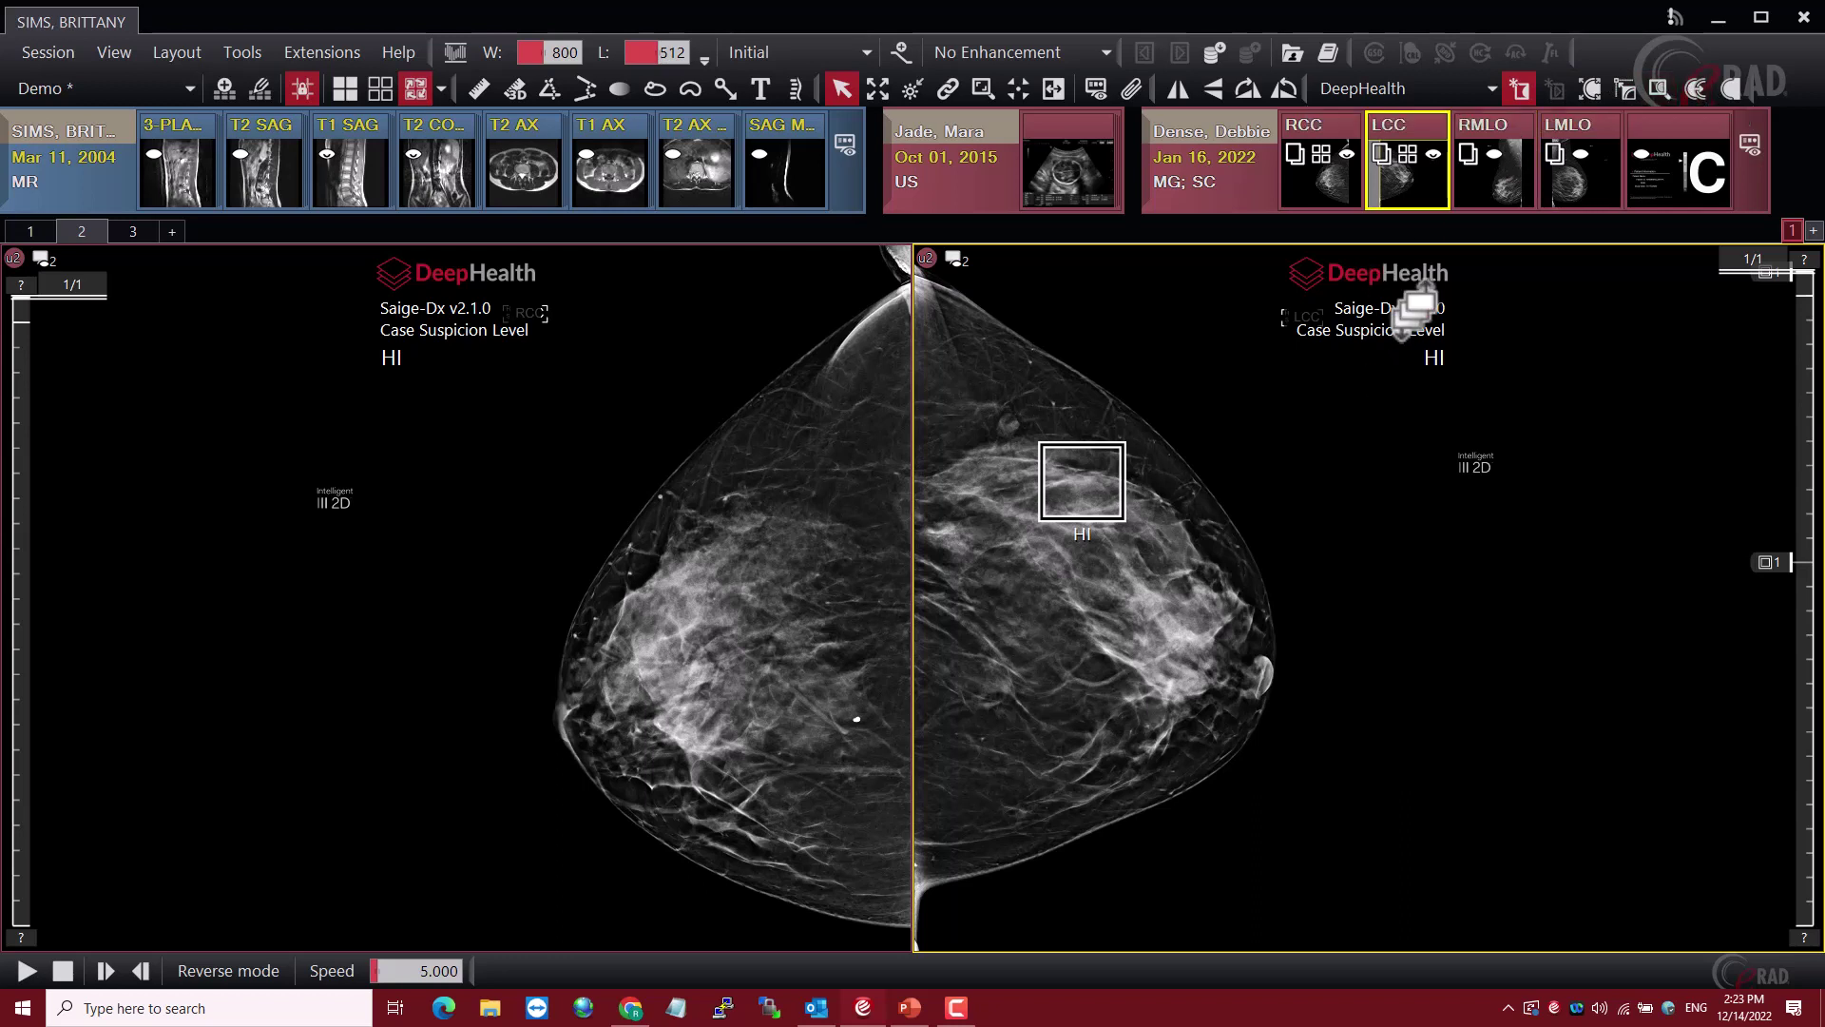
# Check the available CAD vendors and toggle the DeepHealth CAD overlay off and on to compare the RCC and LCC mammograms
pyautogui.click(1491, 86)
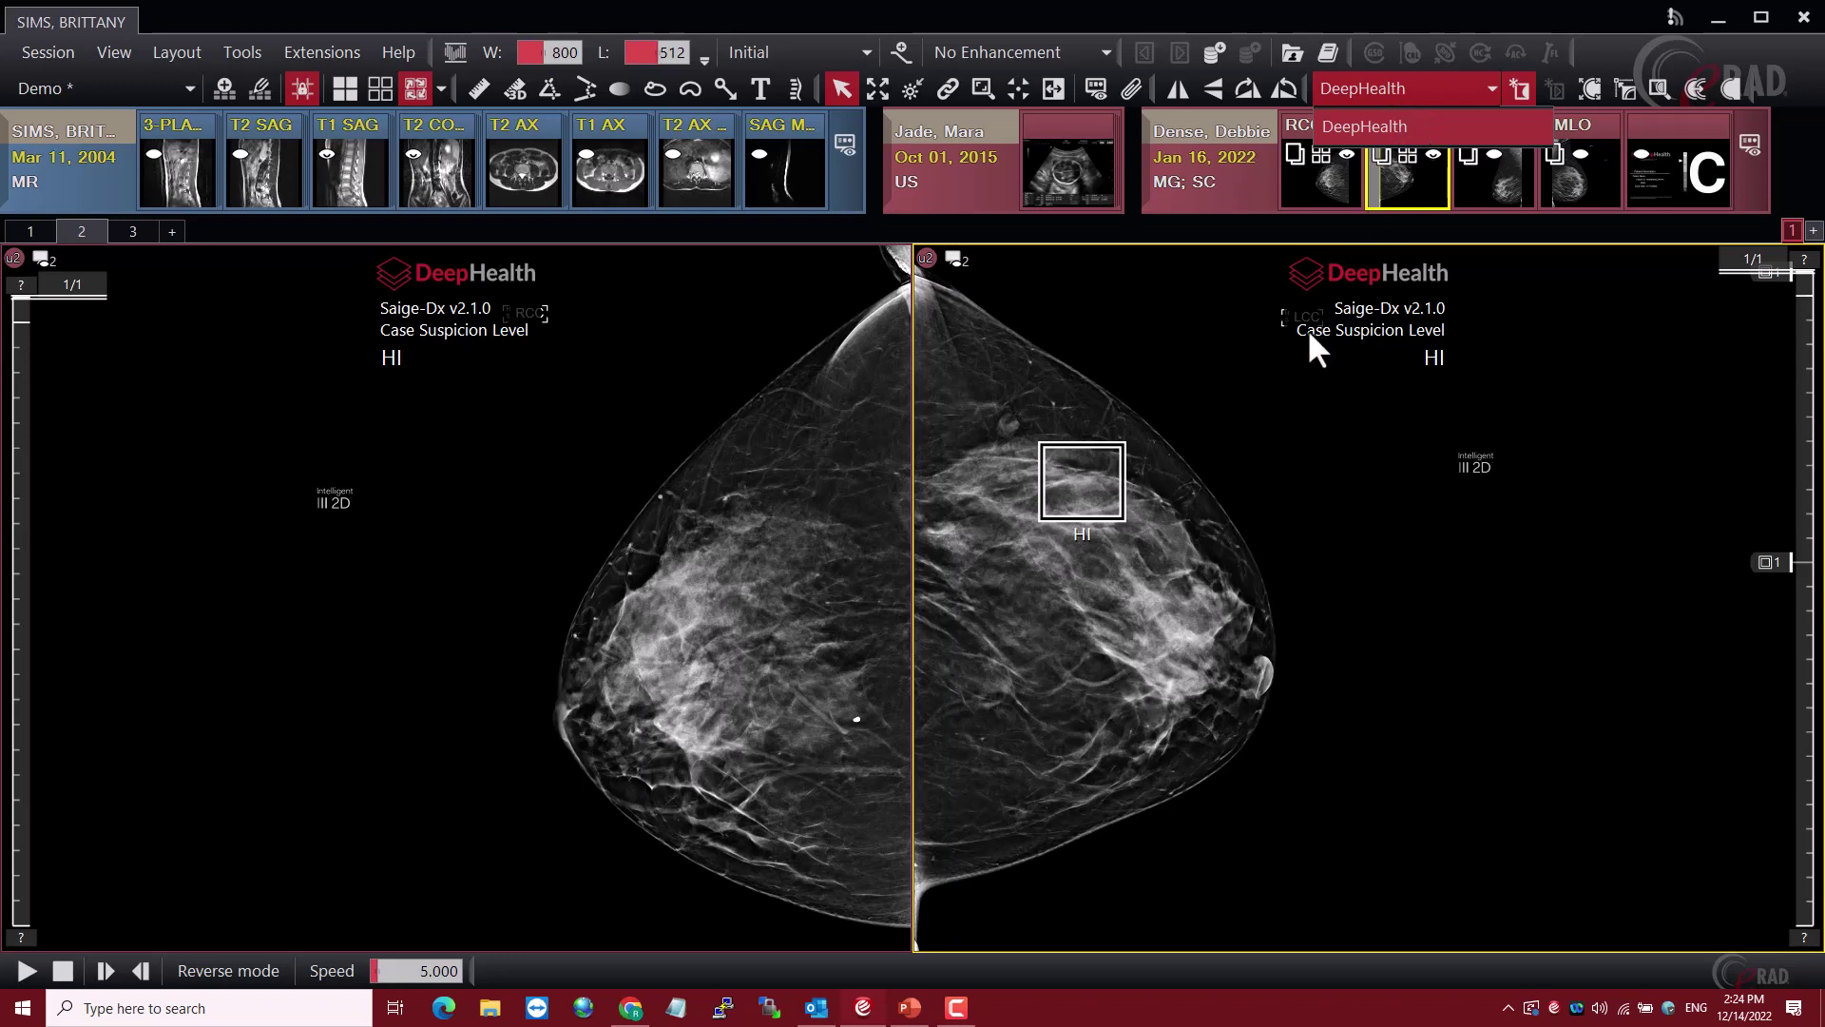
pyautogui.click(1333, 340)
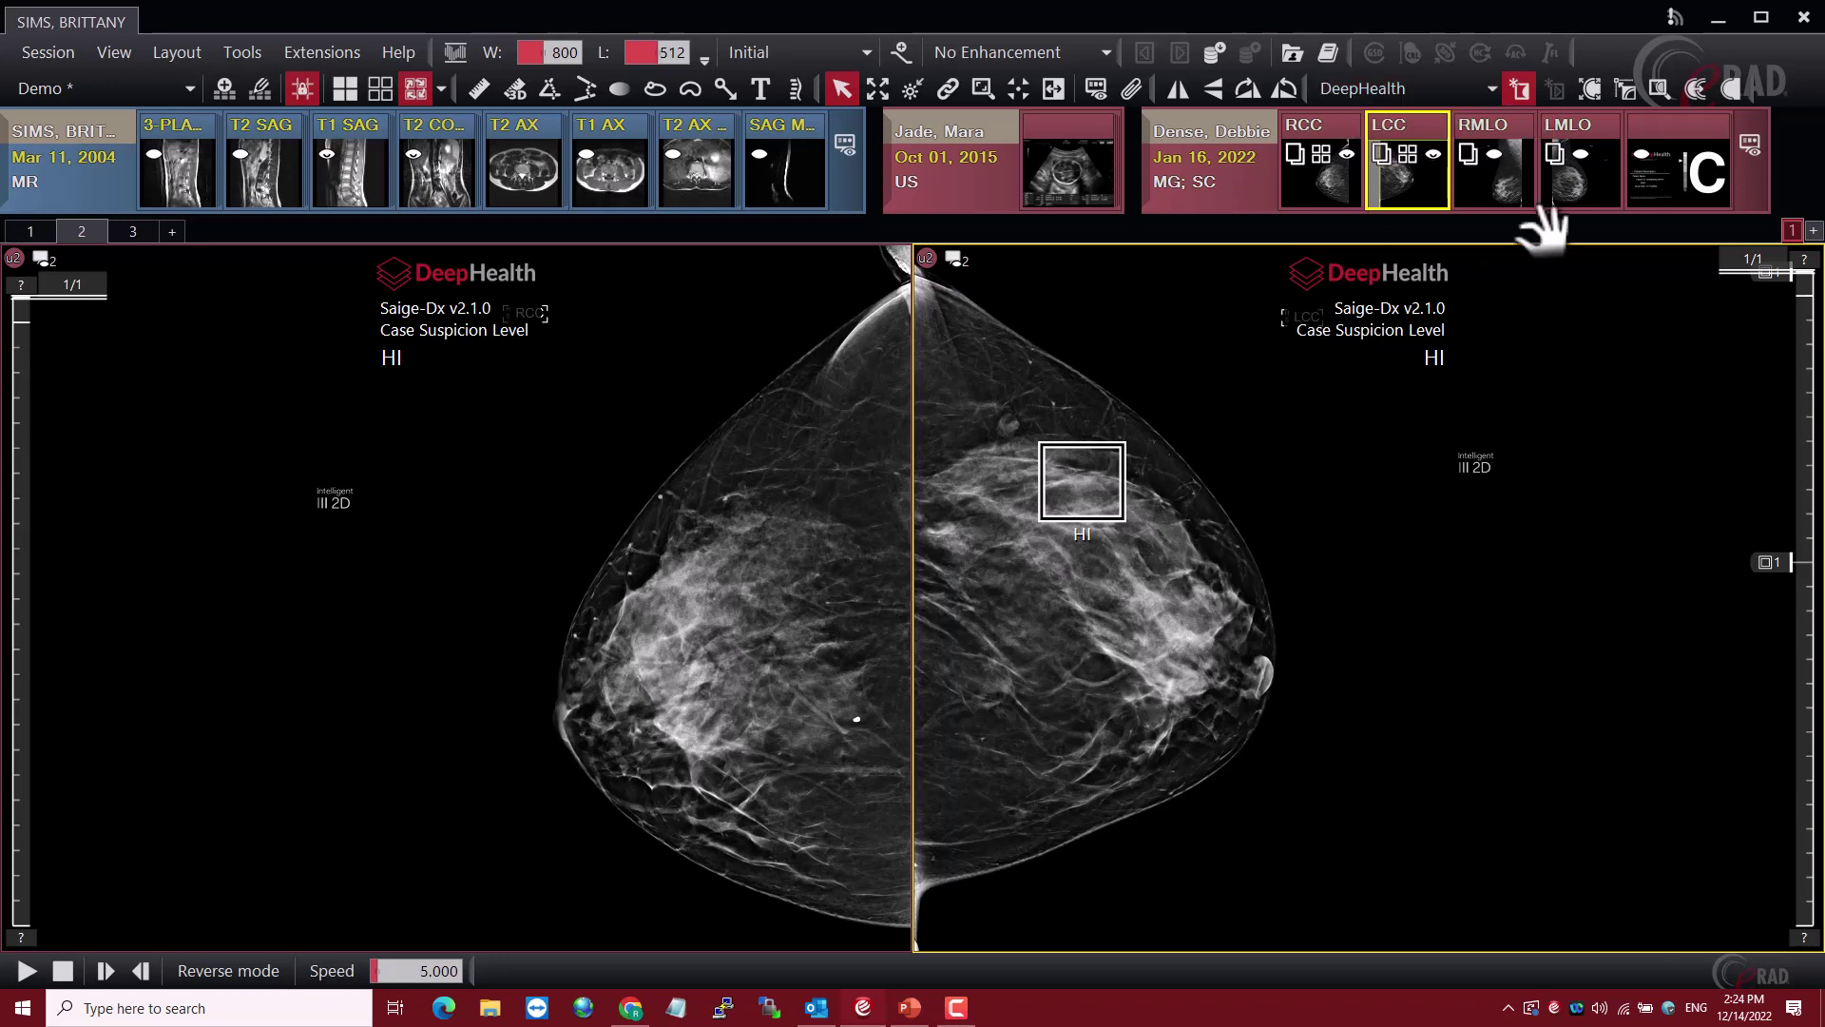
pyautogui.click(1523, 89)
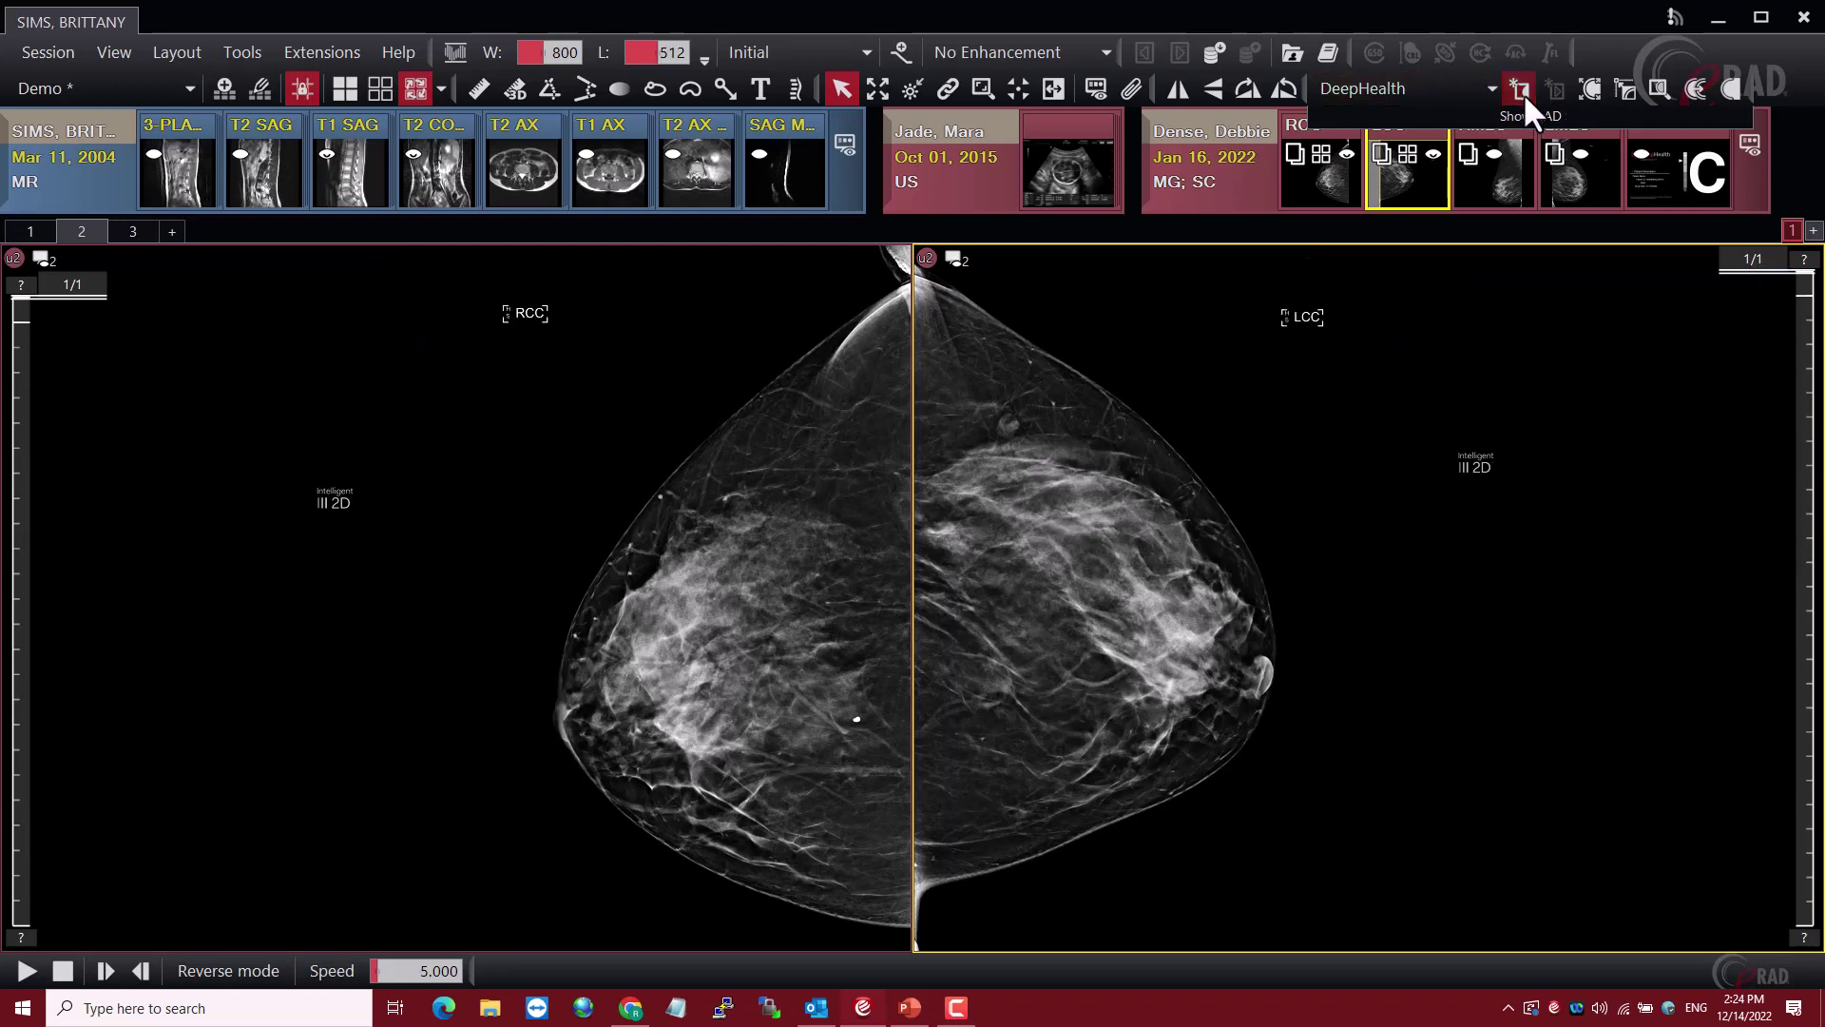
pyautogui.click(1523, 93)
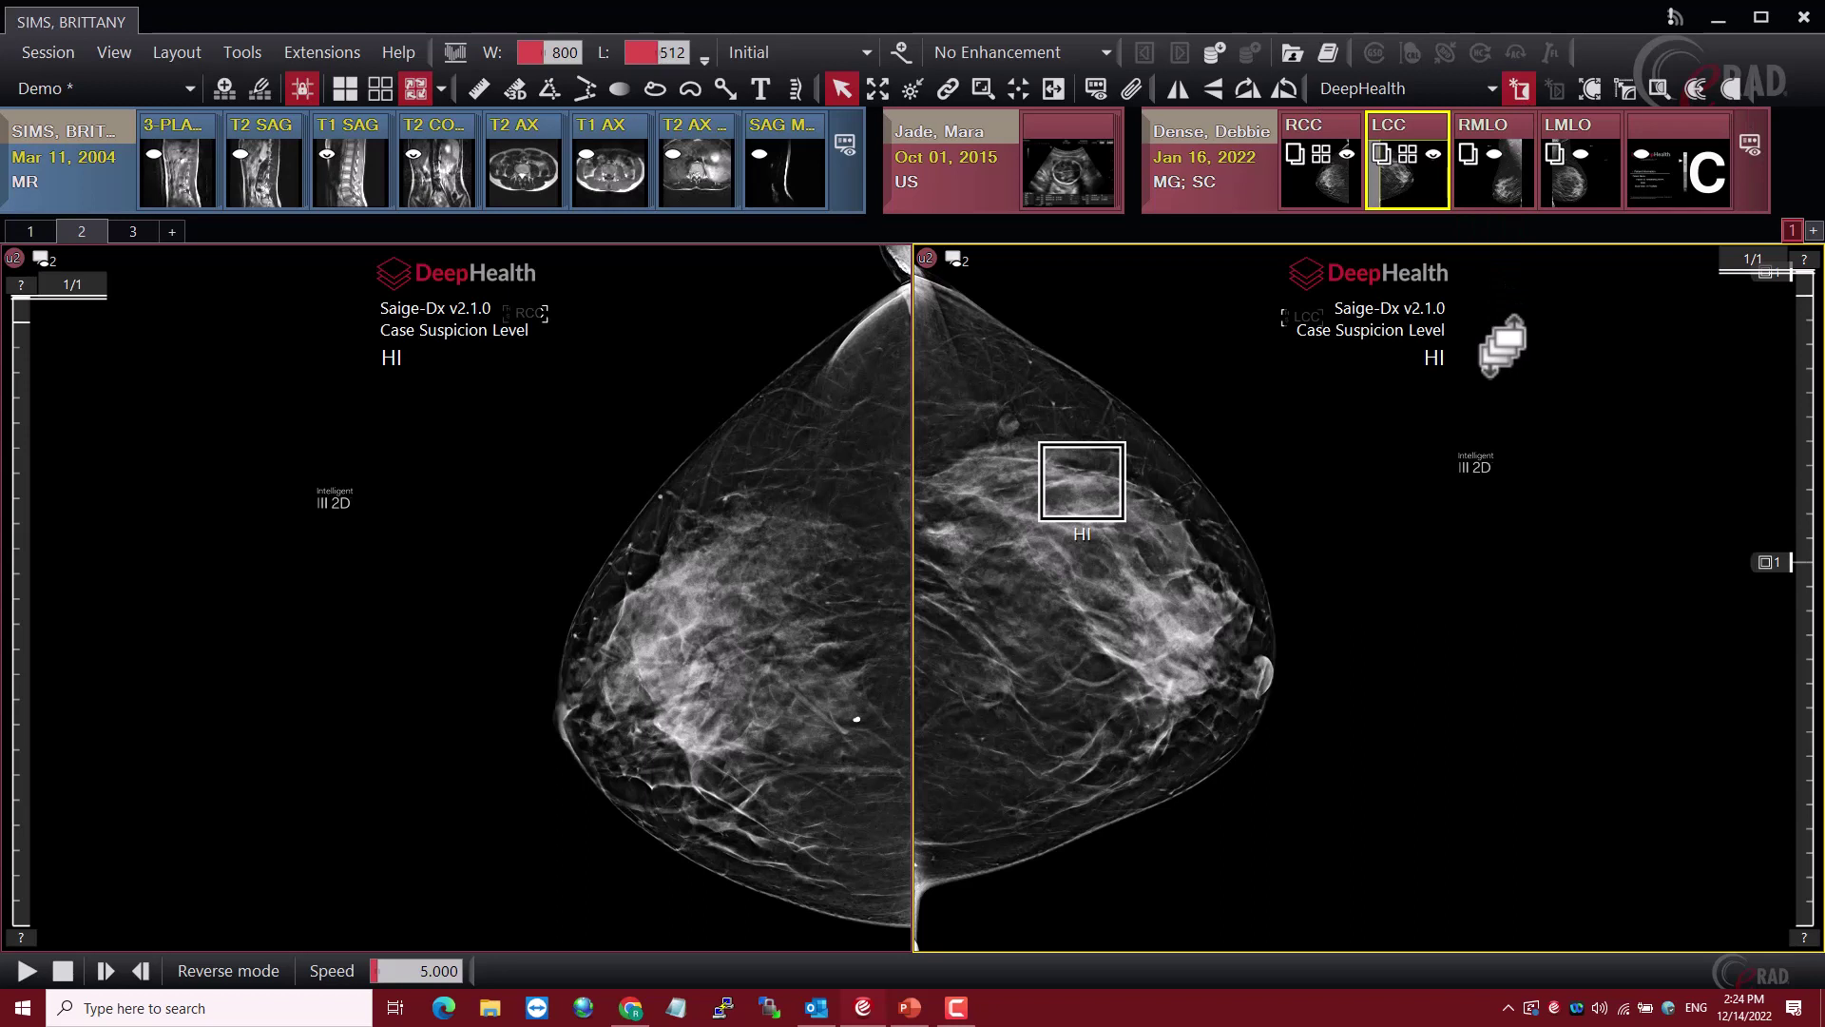
pyautogui.click(1521, 89)
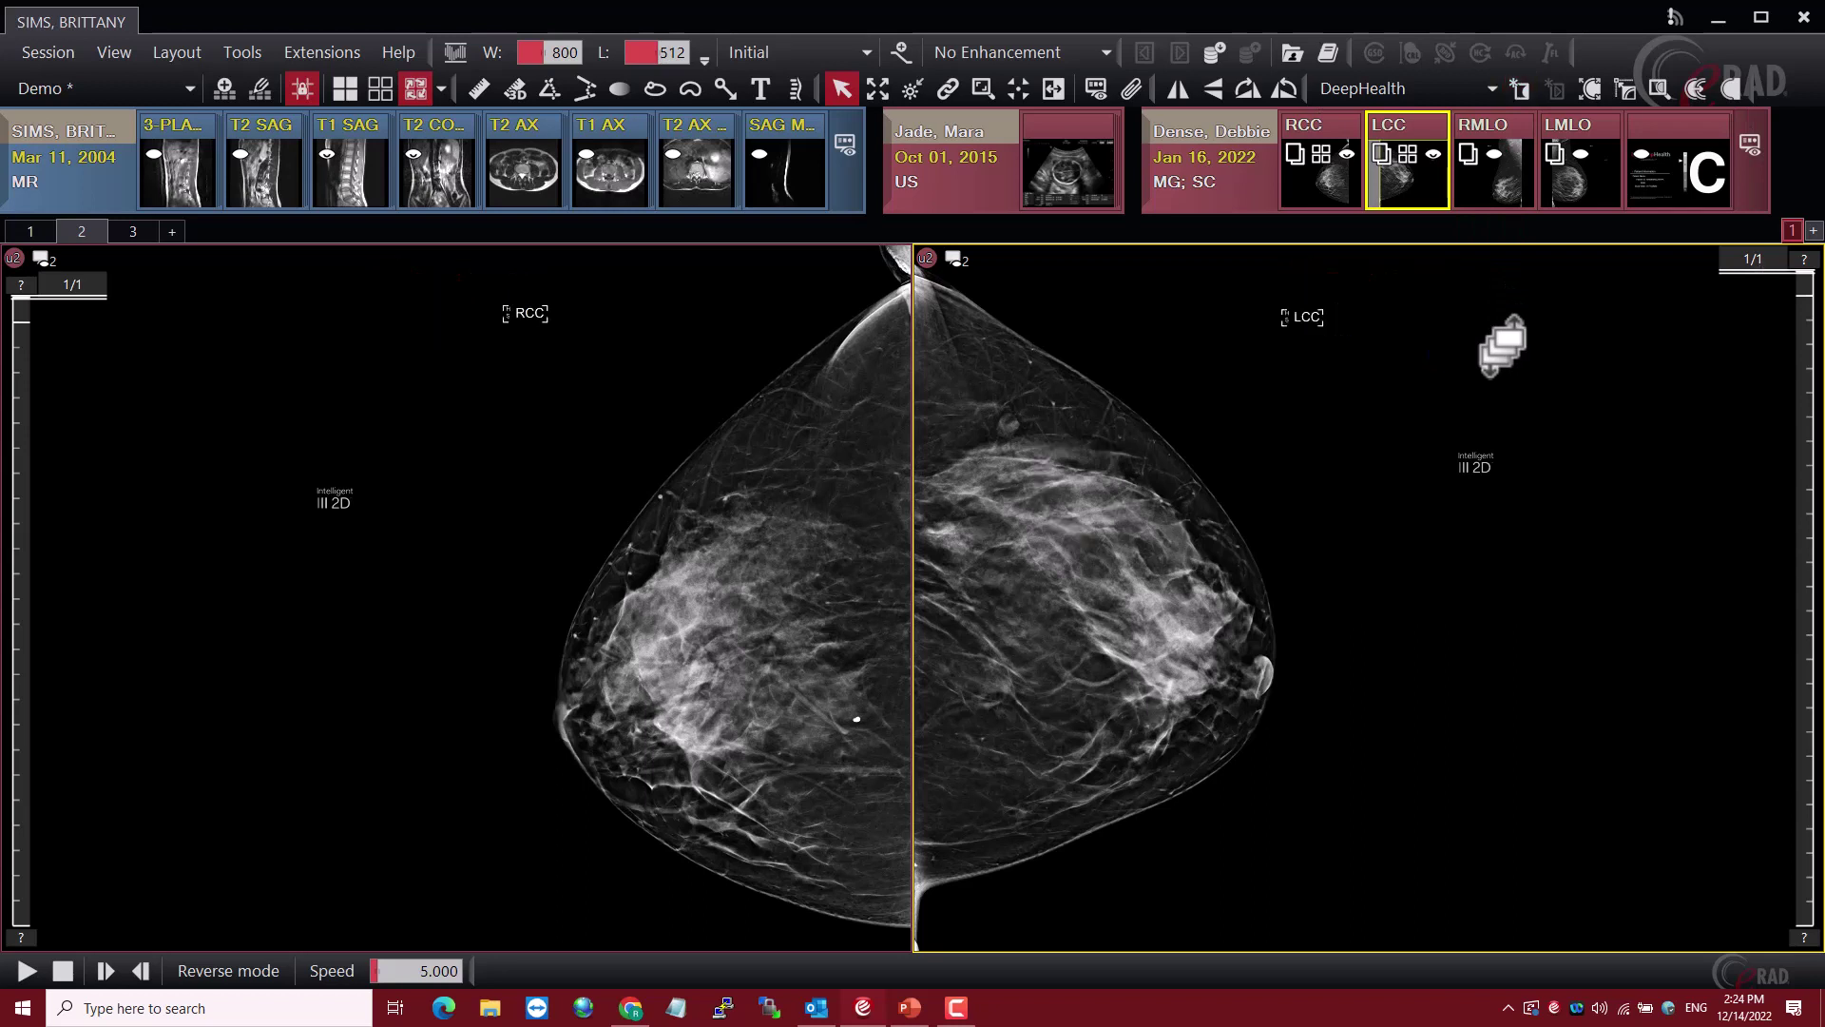
pyautogui.click(1521, 89)
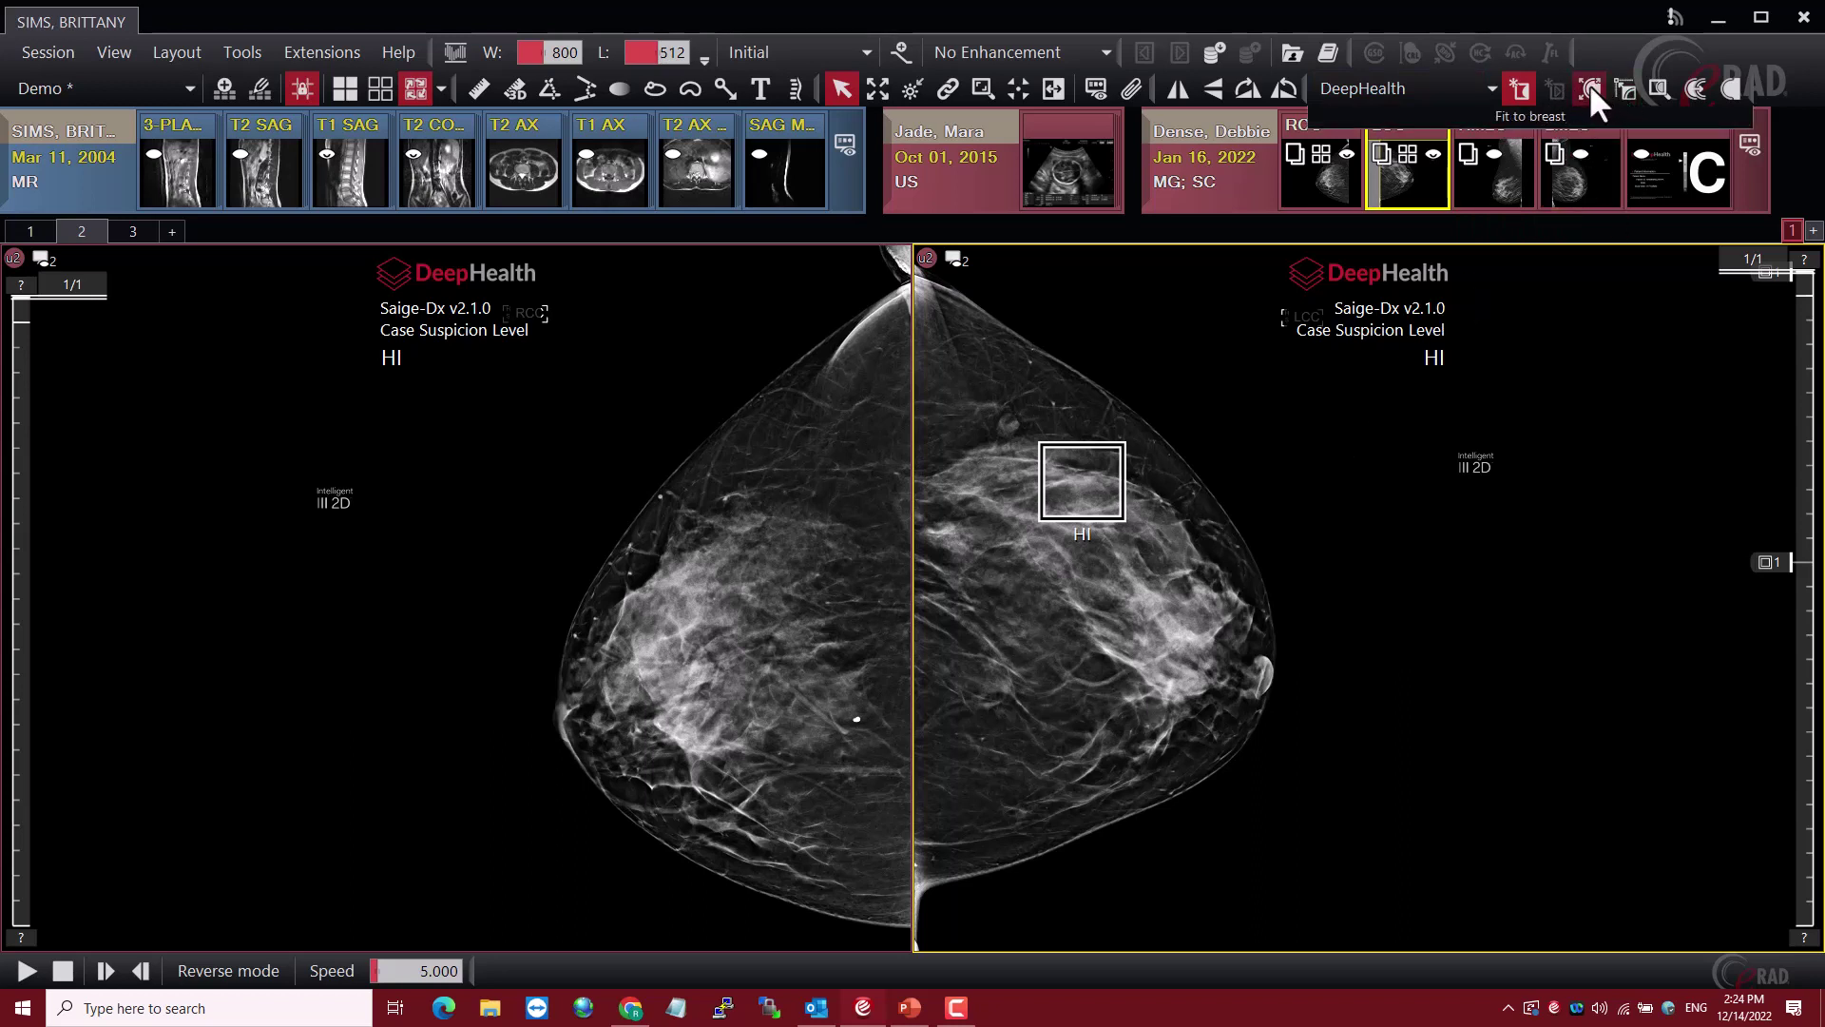
# Pan and zoom out the LCC tomosynthesis image, apply Fit to breast, and return to the 2D mammogram
pyautogui.moveTo(1235, 531); pyautogui.dragTo(1622, 599)
pyautogui.scroll(-3, 1212, 561)
pyautogui.moveTo(1455, 575); pyautogui.dragTo(1446, 714)
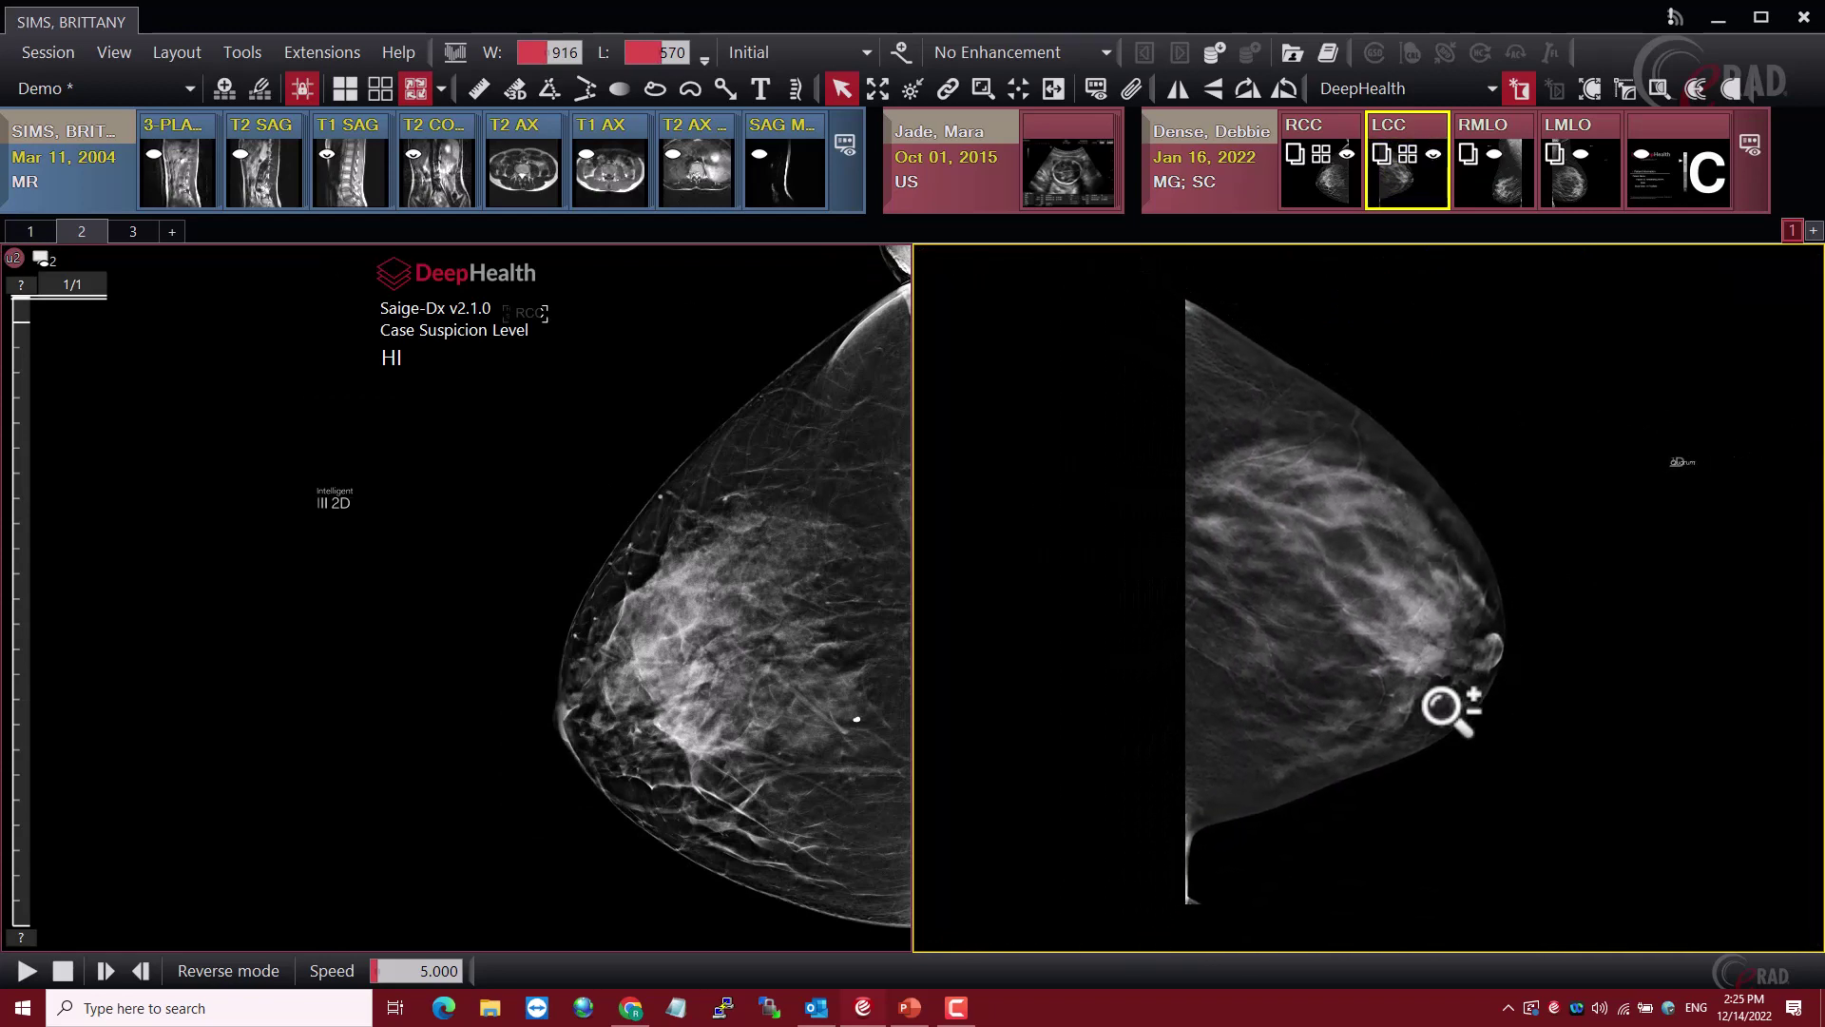
pyautogui.click(1583, 87)
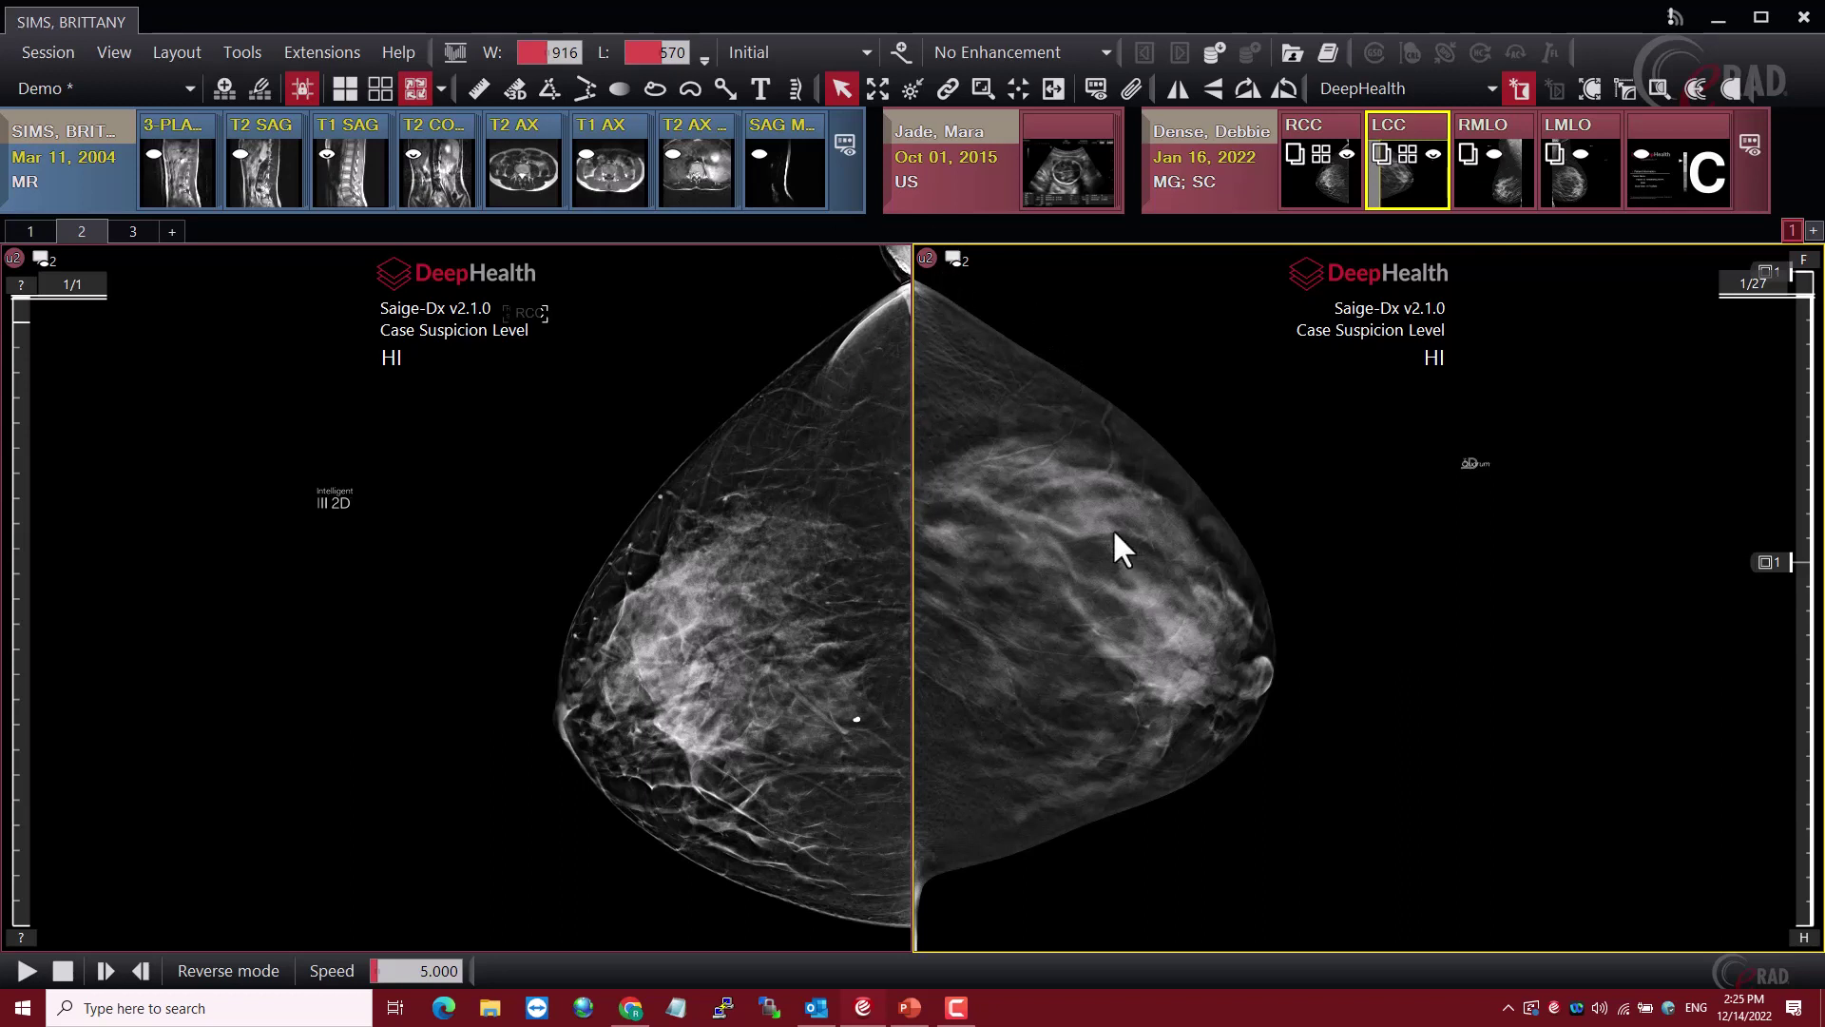
pyautogui.press('space')
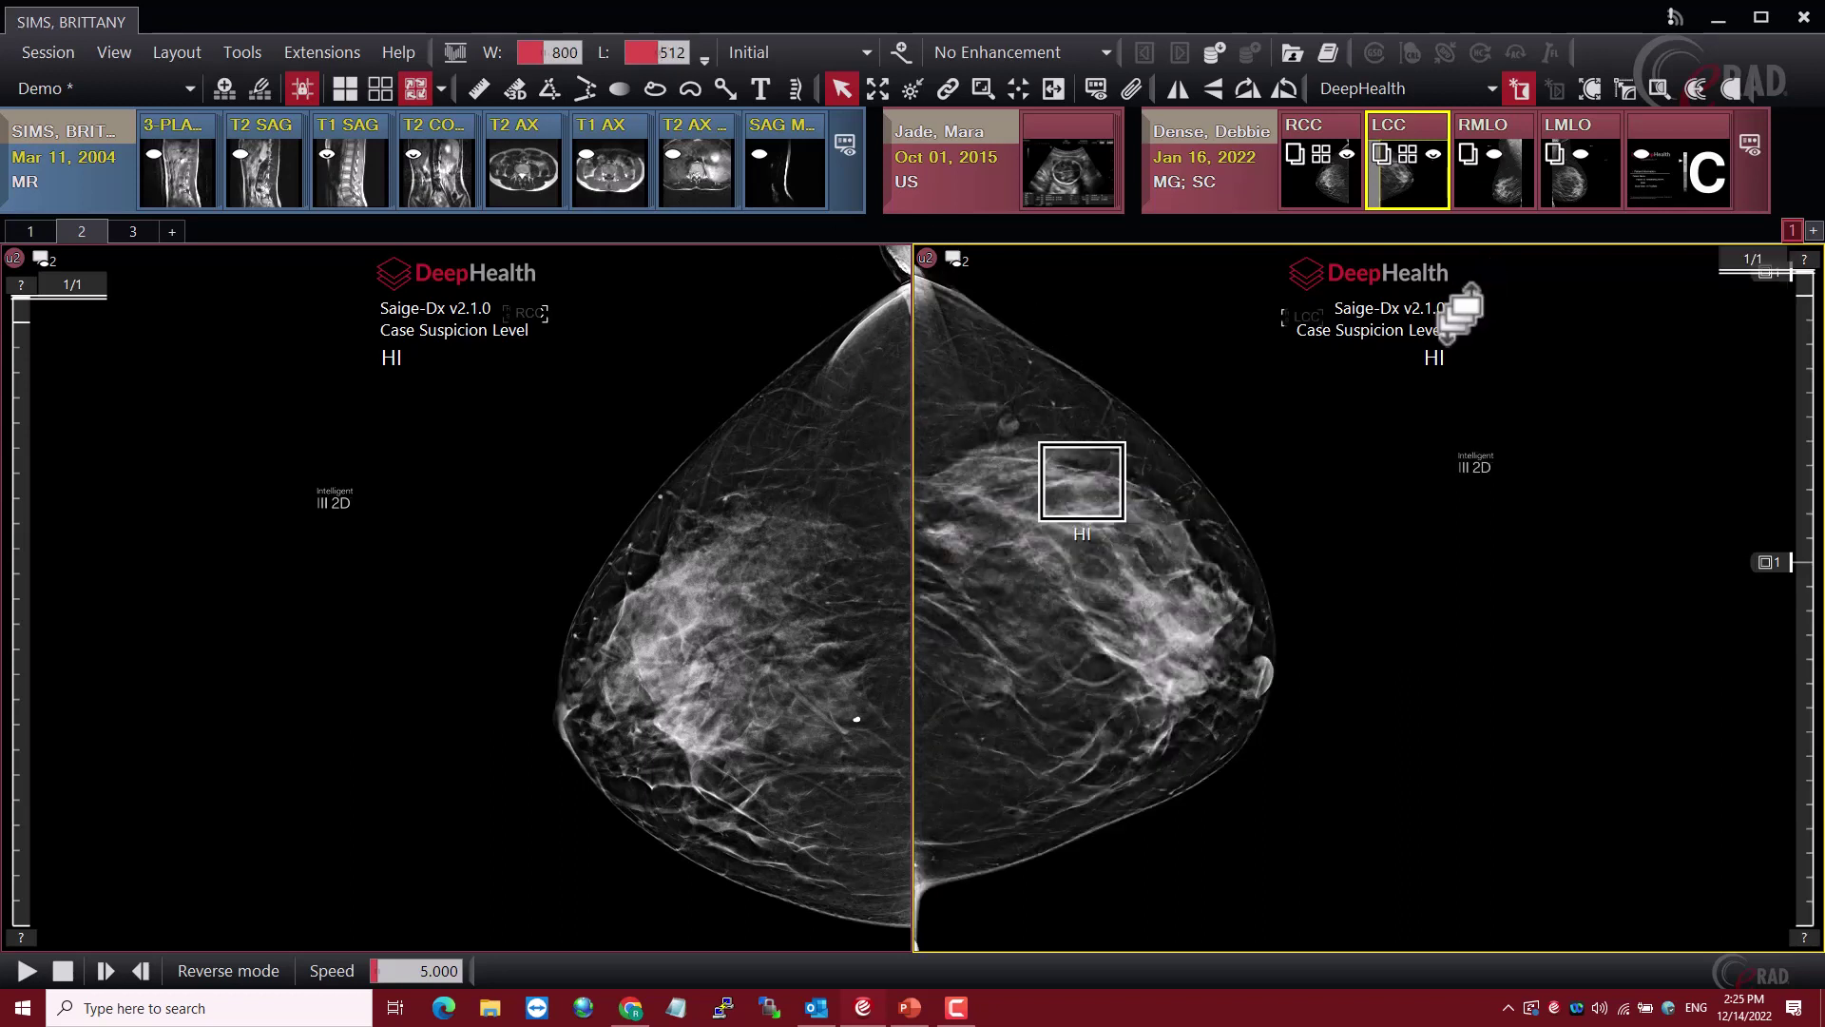
# Try the snap positions and the Enhanced ROI on the LCC mammogram, and return the image to Fit to breast
pyautogui.click(1623, 84)
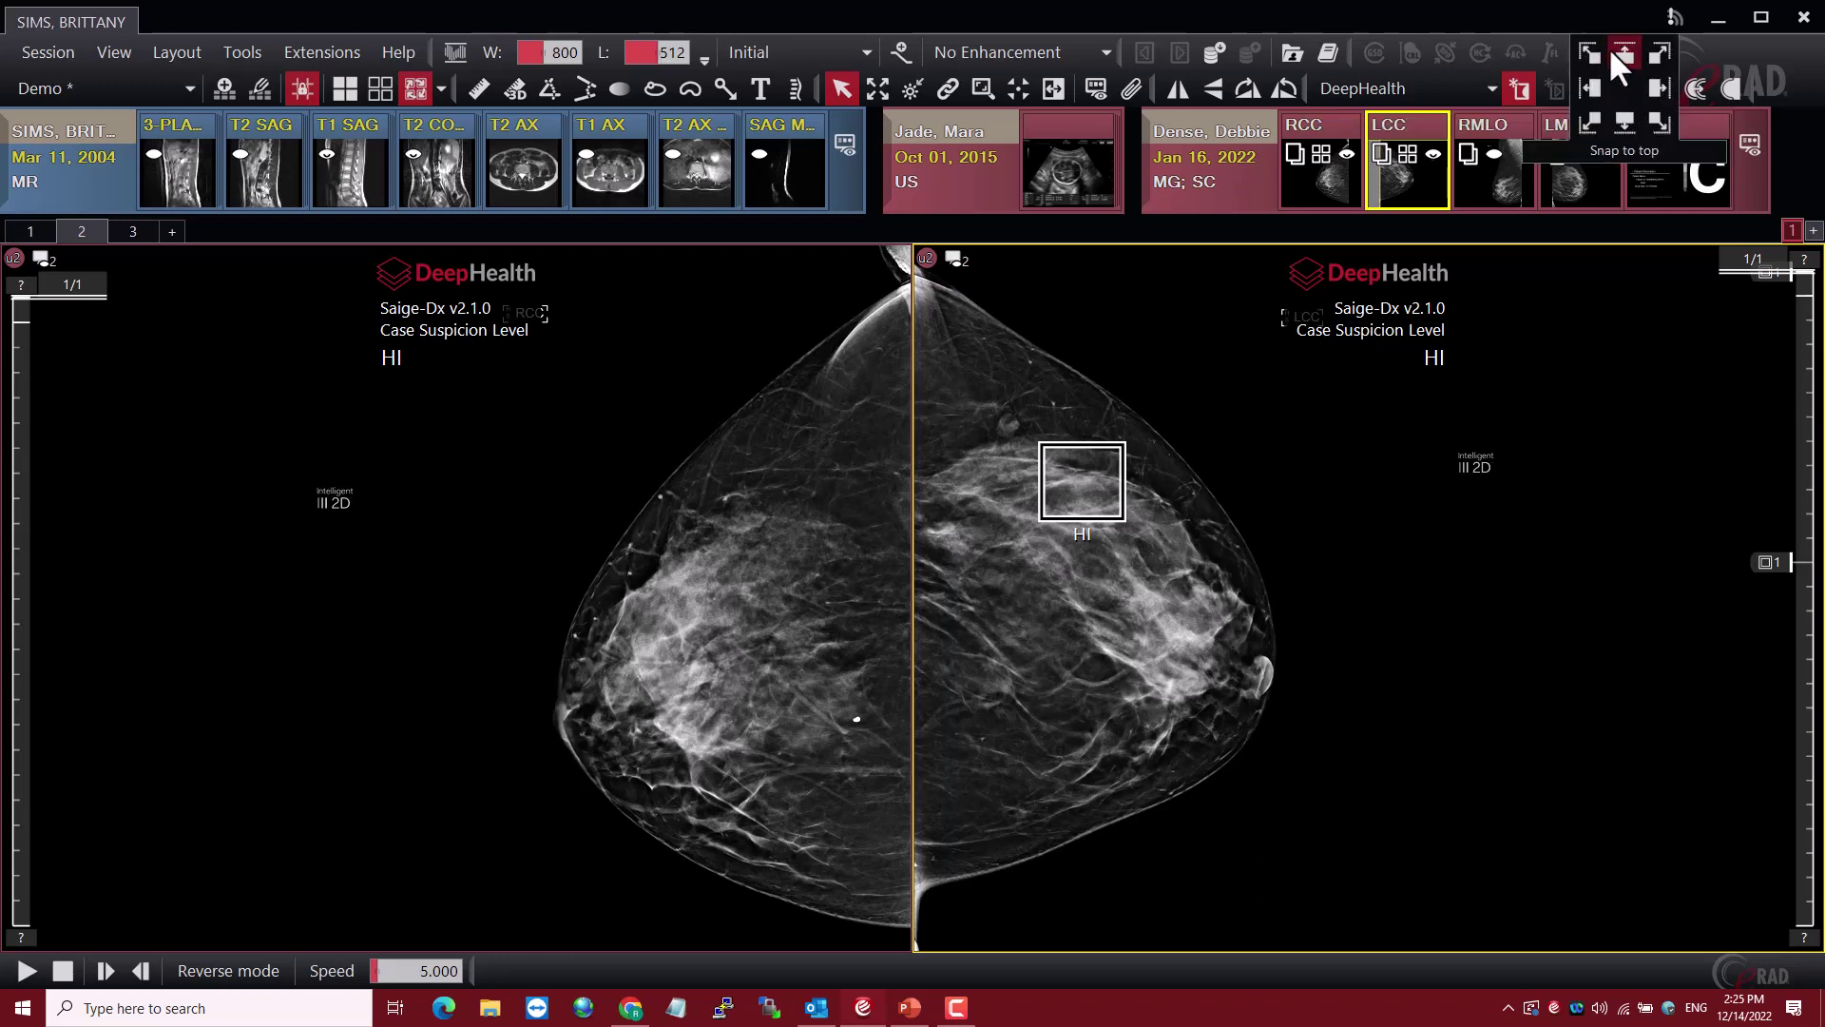
pyautogui.click(1676, 133)
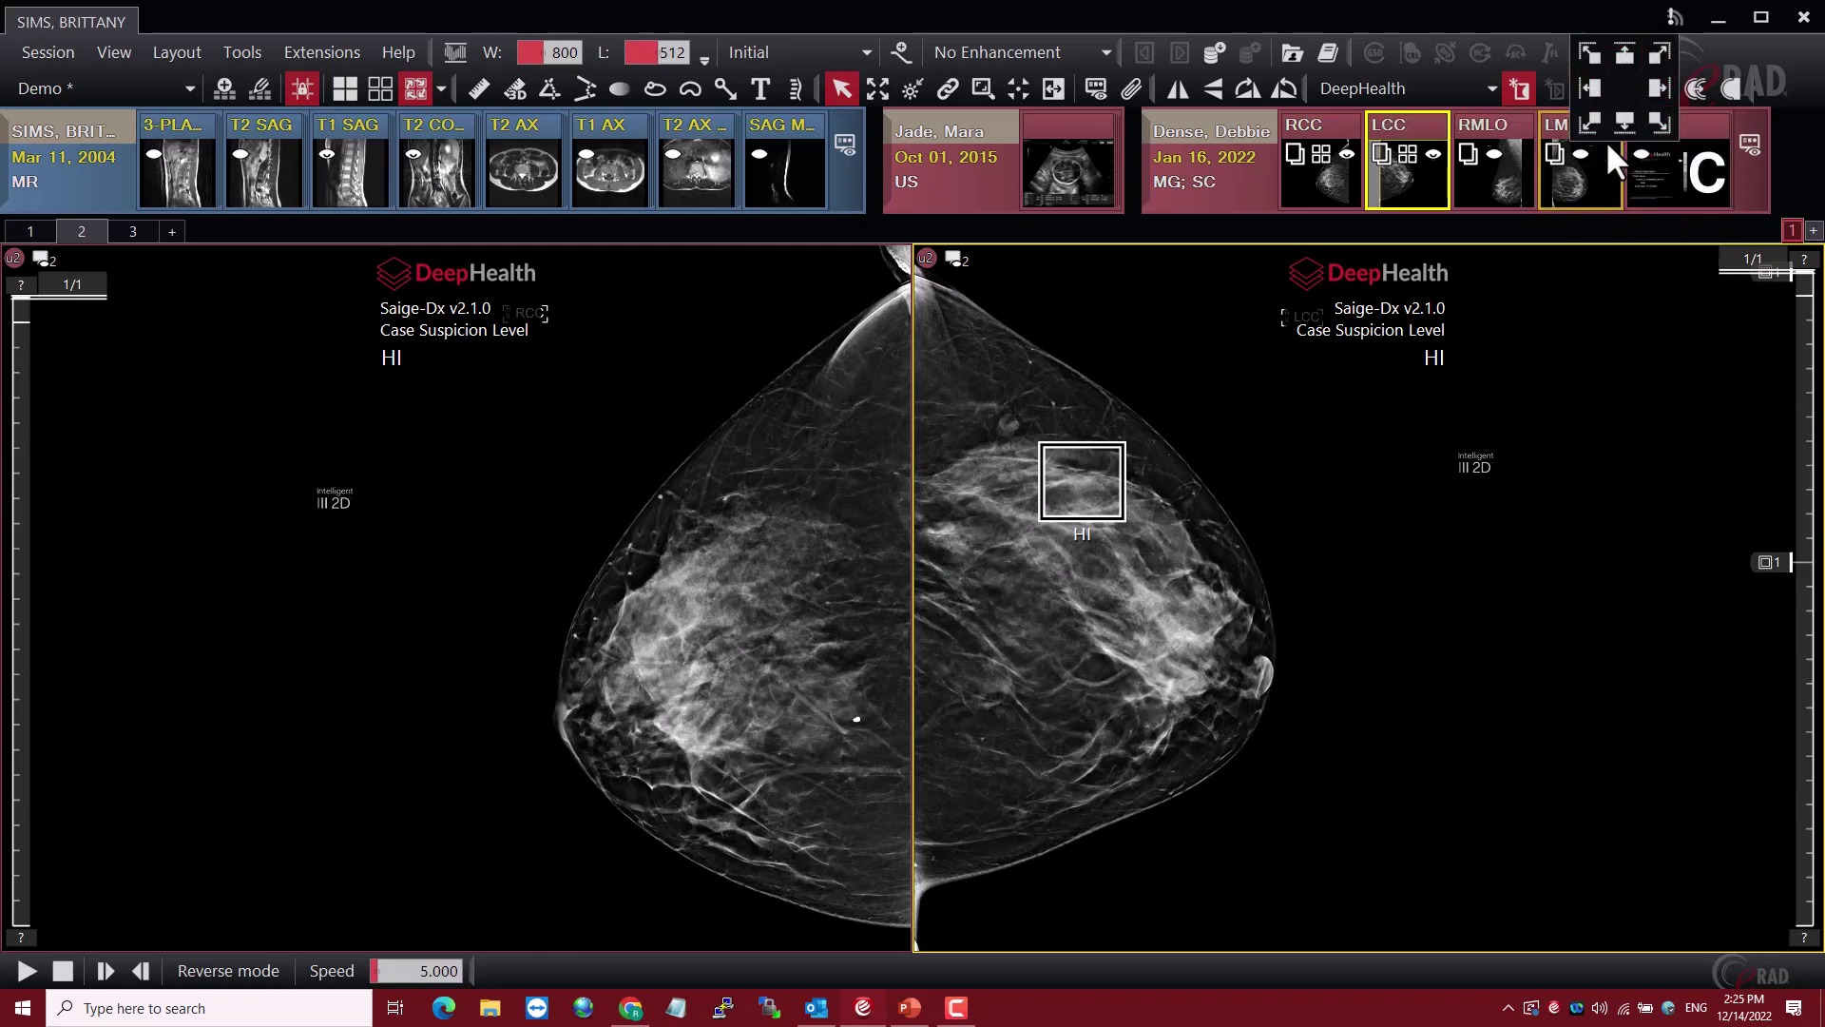
pyautogui.click(1658, 90)
pyautogui.click(1658, 87)
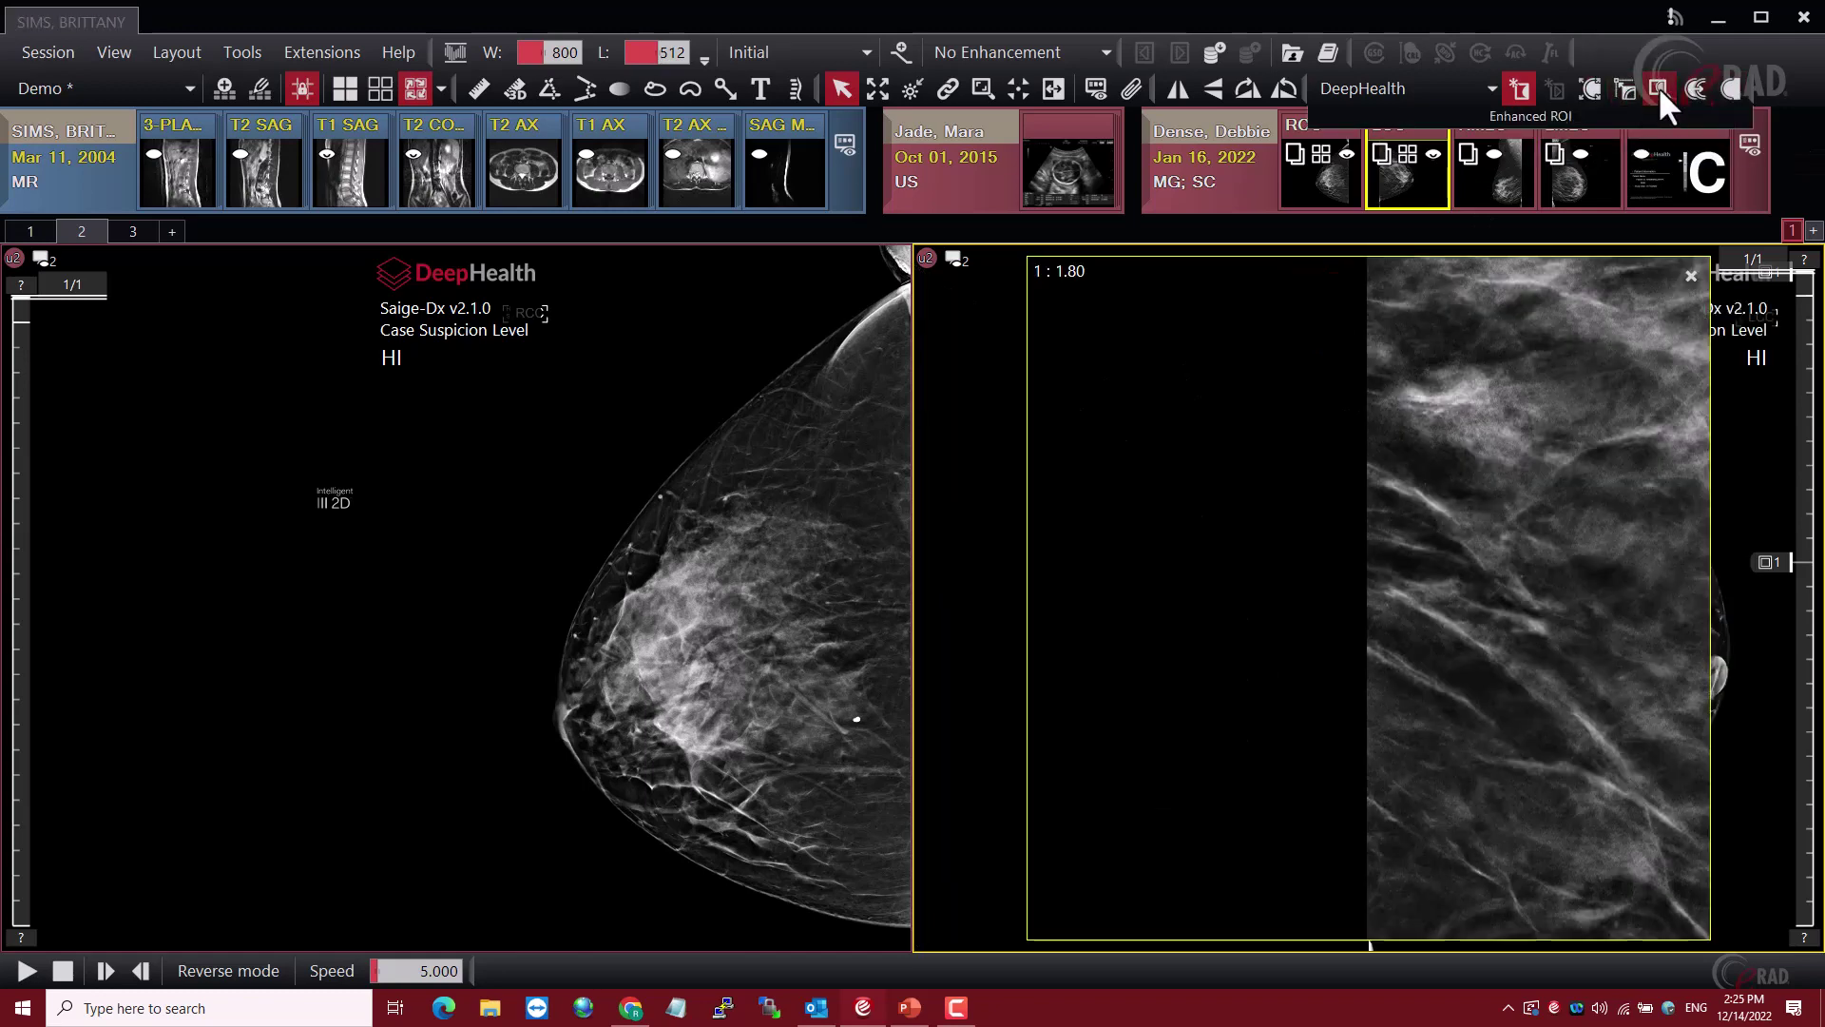
pyautogui.click(1689, 275)
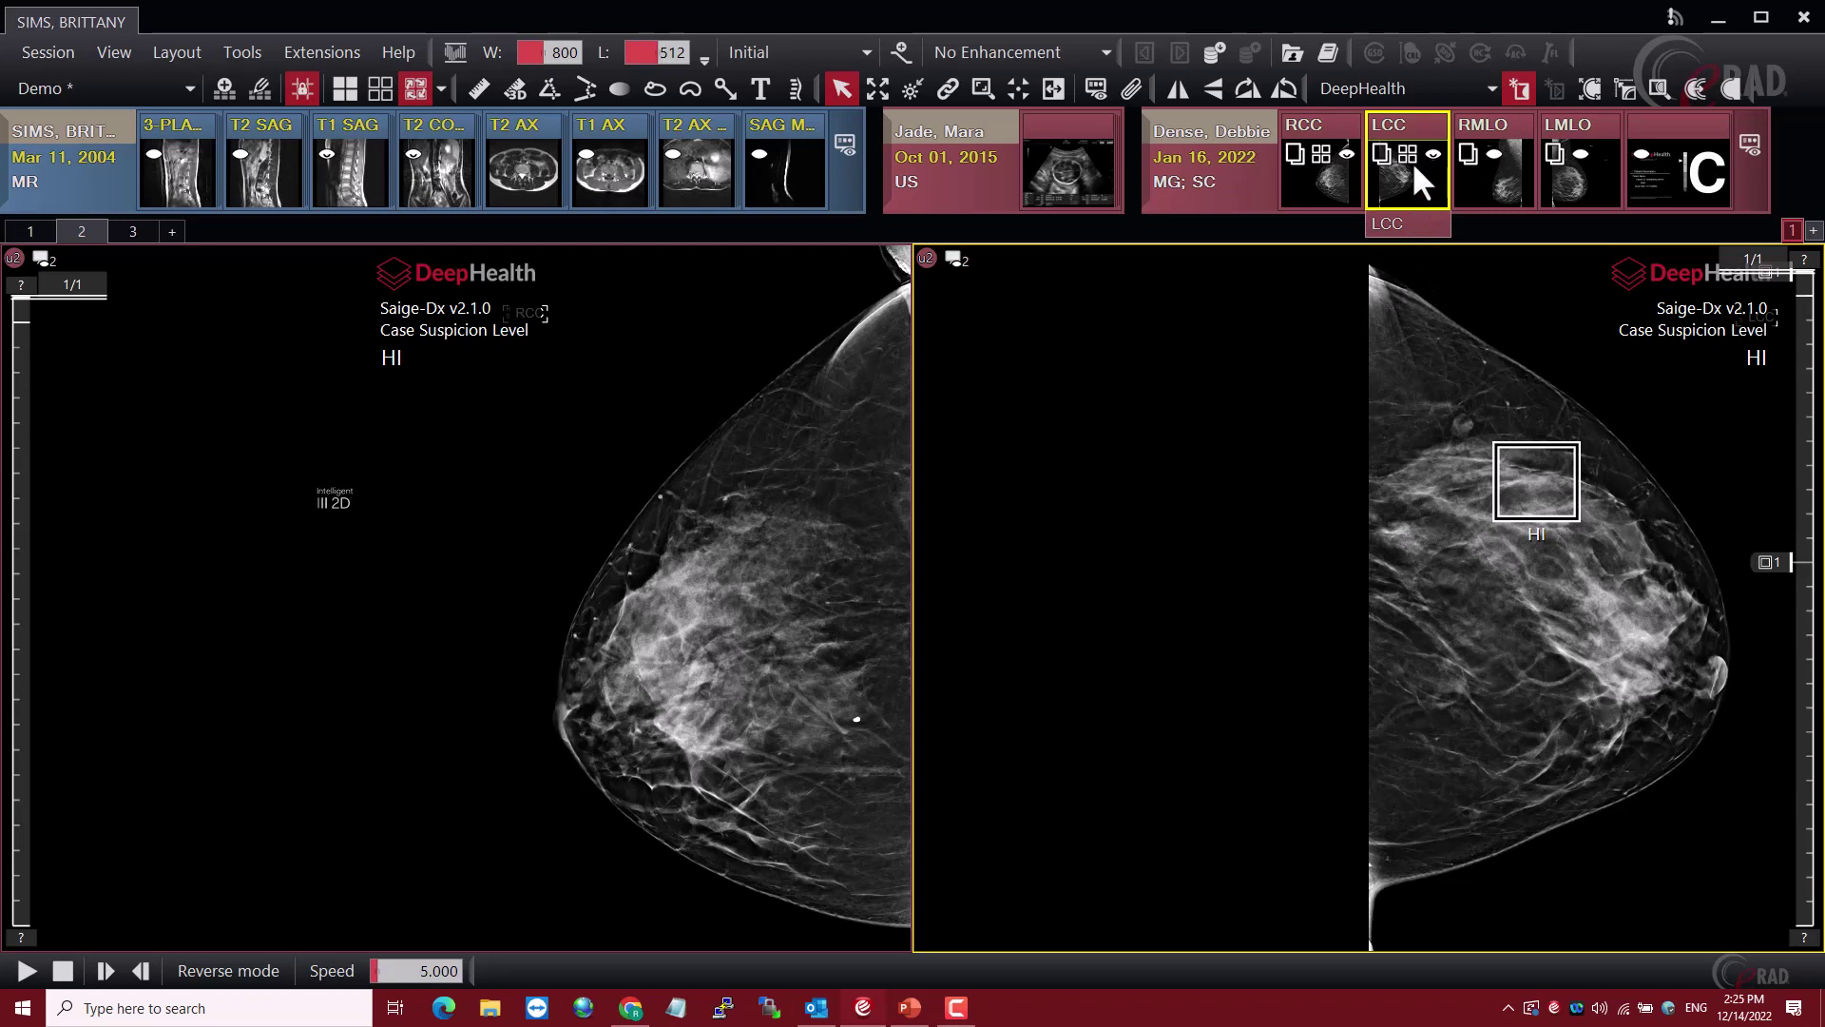
pyautogui.moveTo(1420, 181); pyautogui.dragTo(1369, 423)
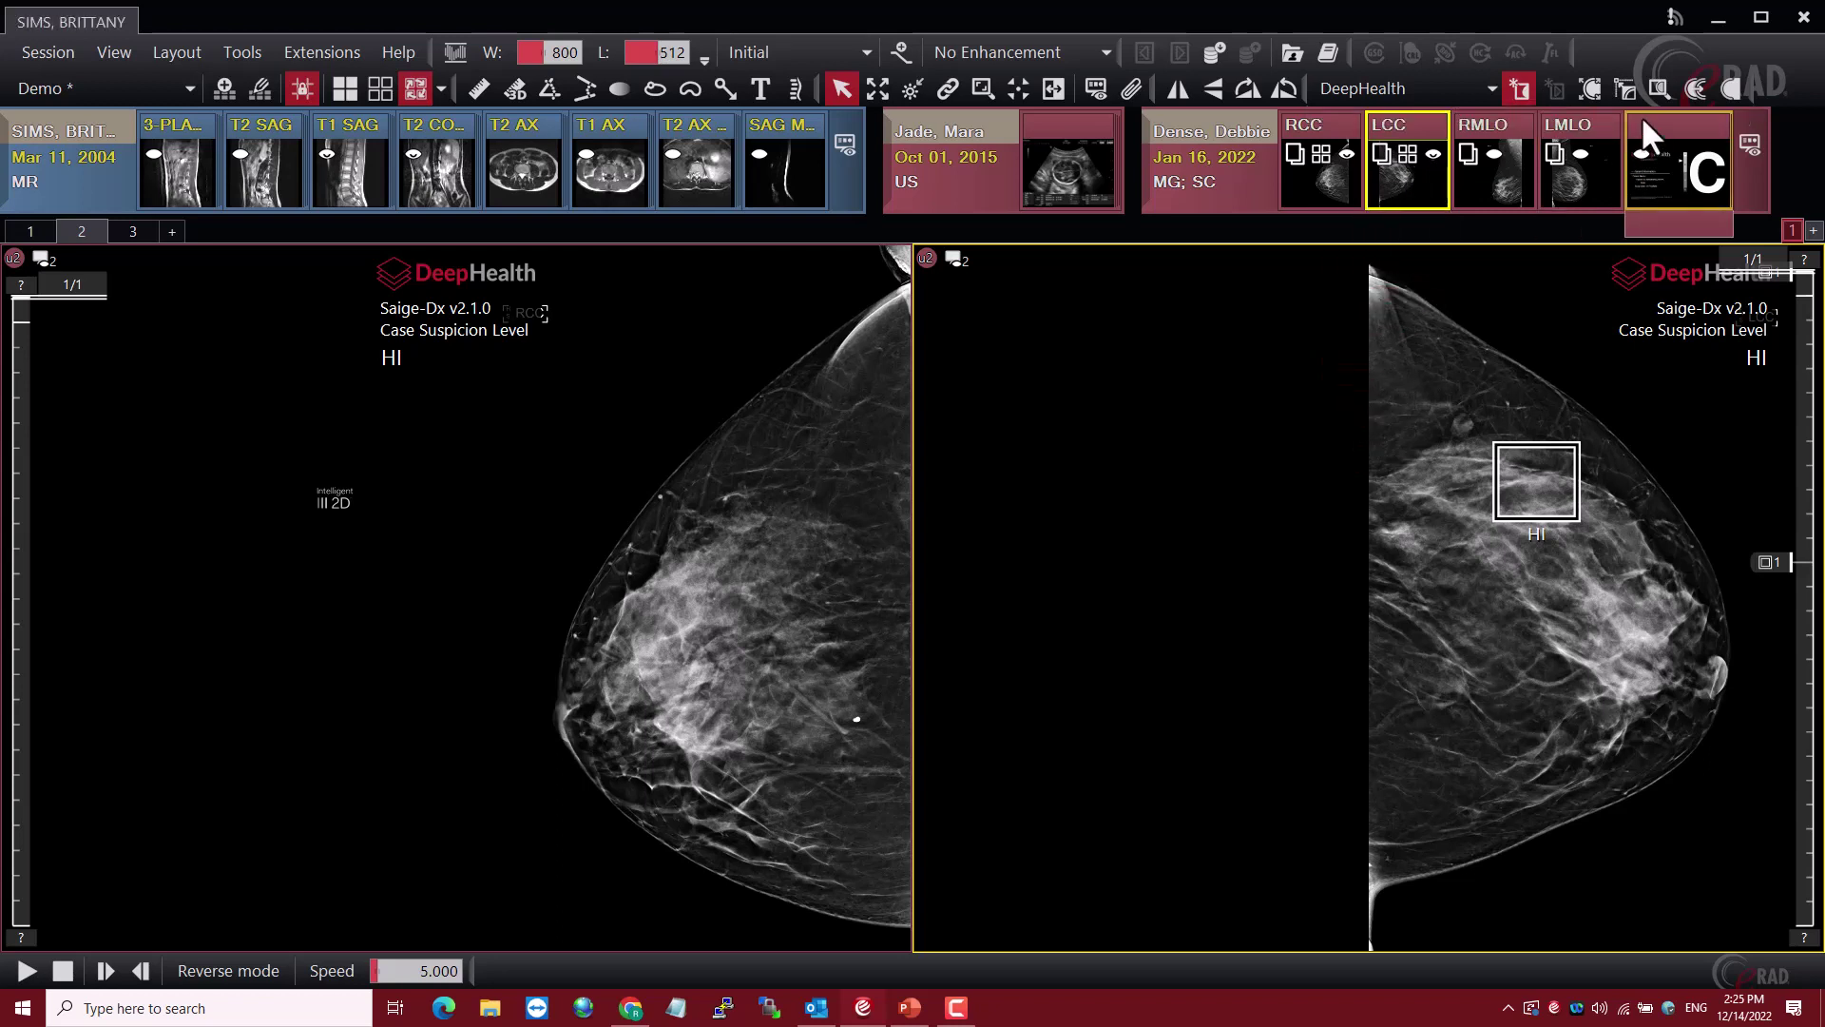
pyautogui.click(1588, 88)
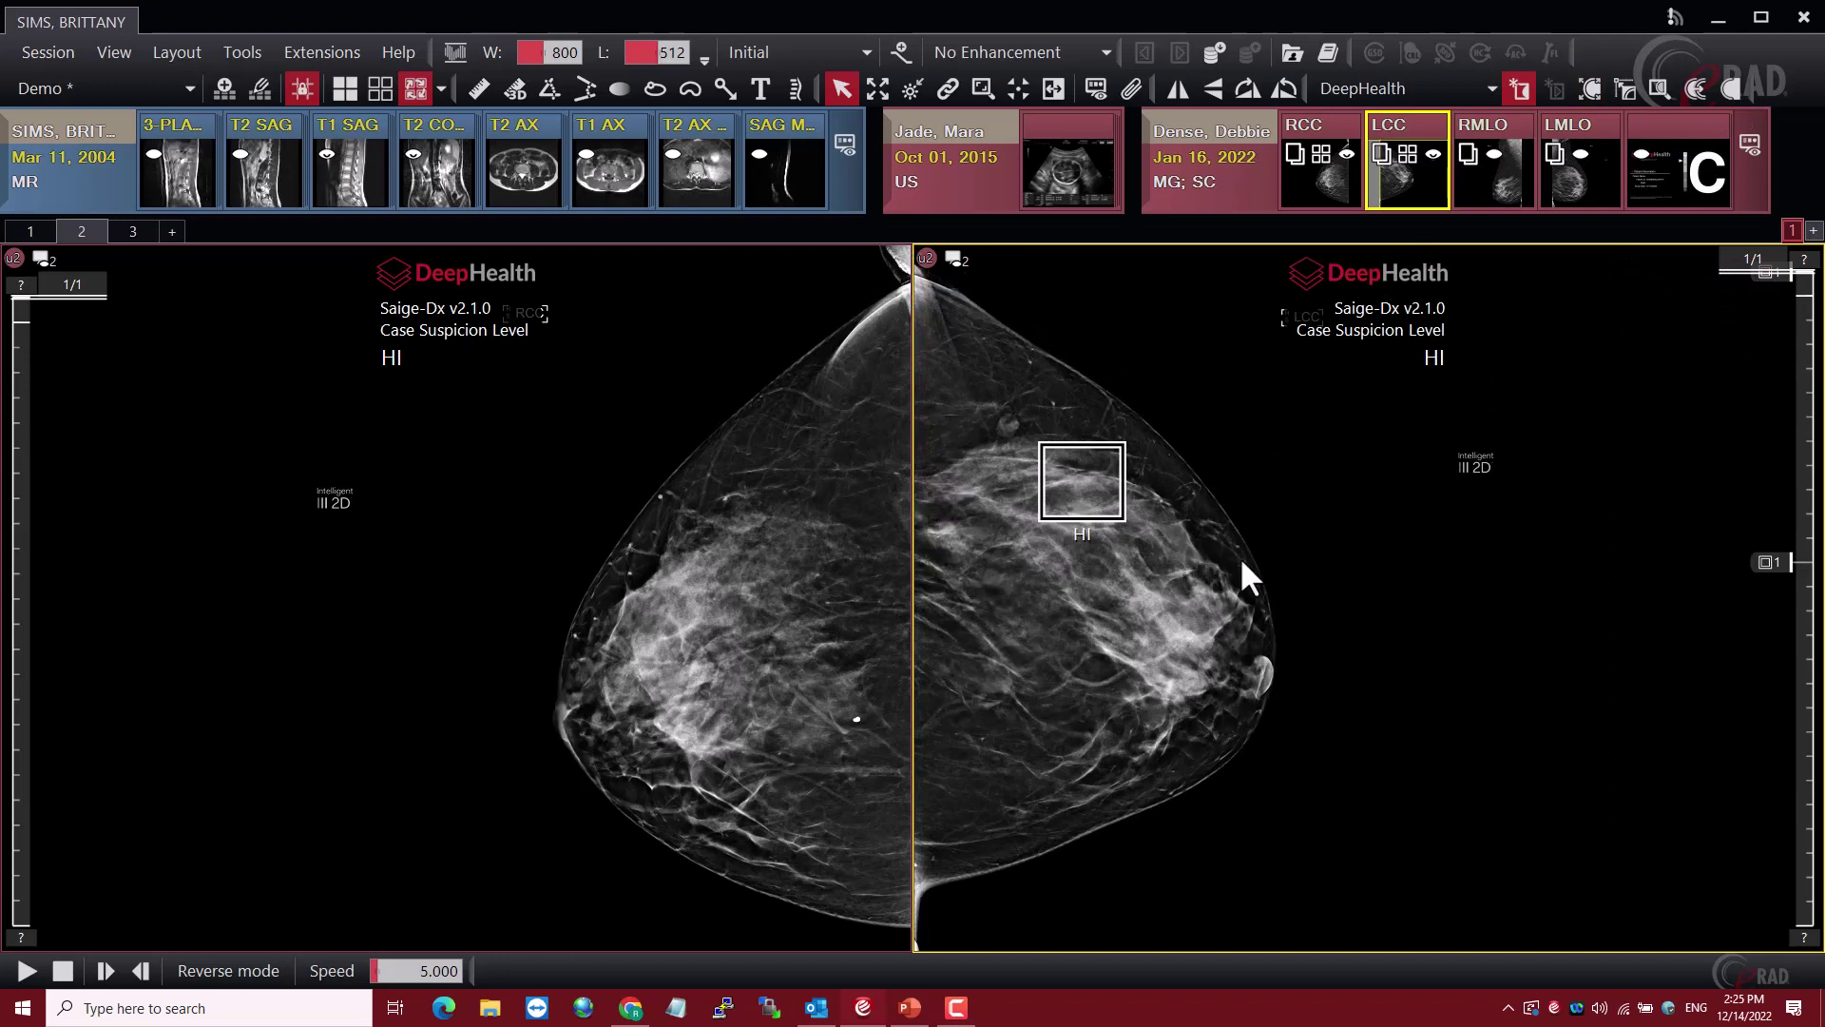
# Open the Enhanced ROI on the LCC mammogram, move it over the dense breast tissue to examine it, and close it
pyautogui.click(1628, 87)
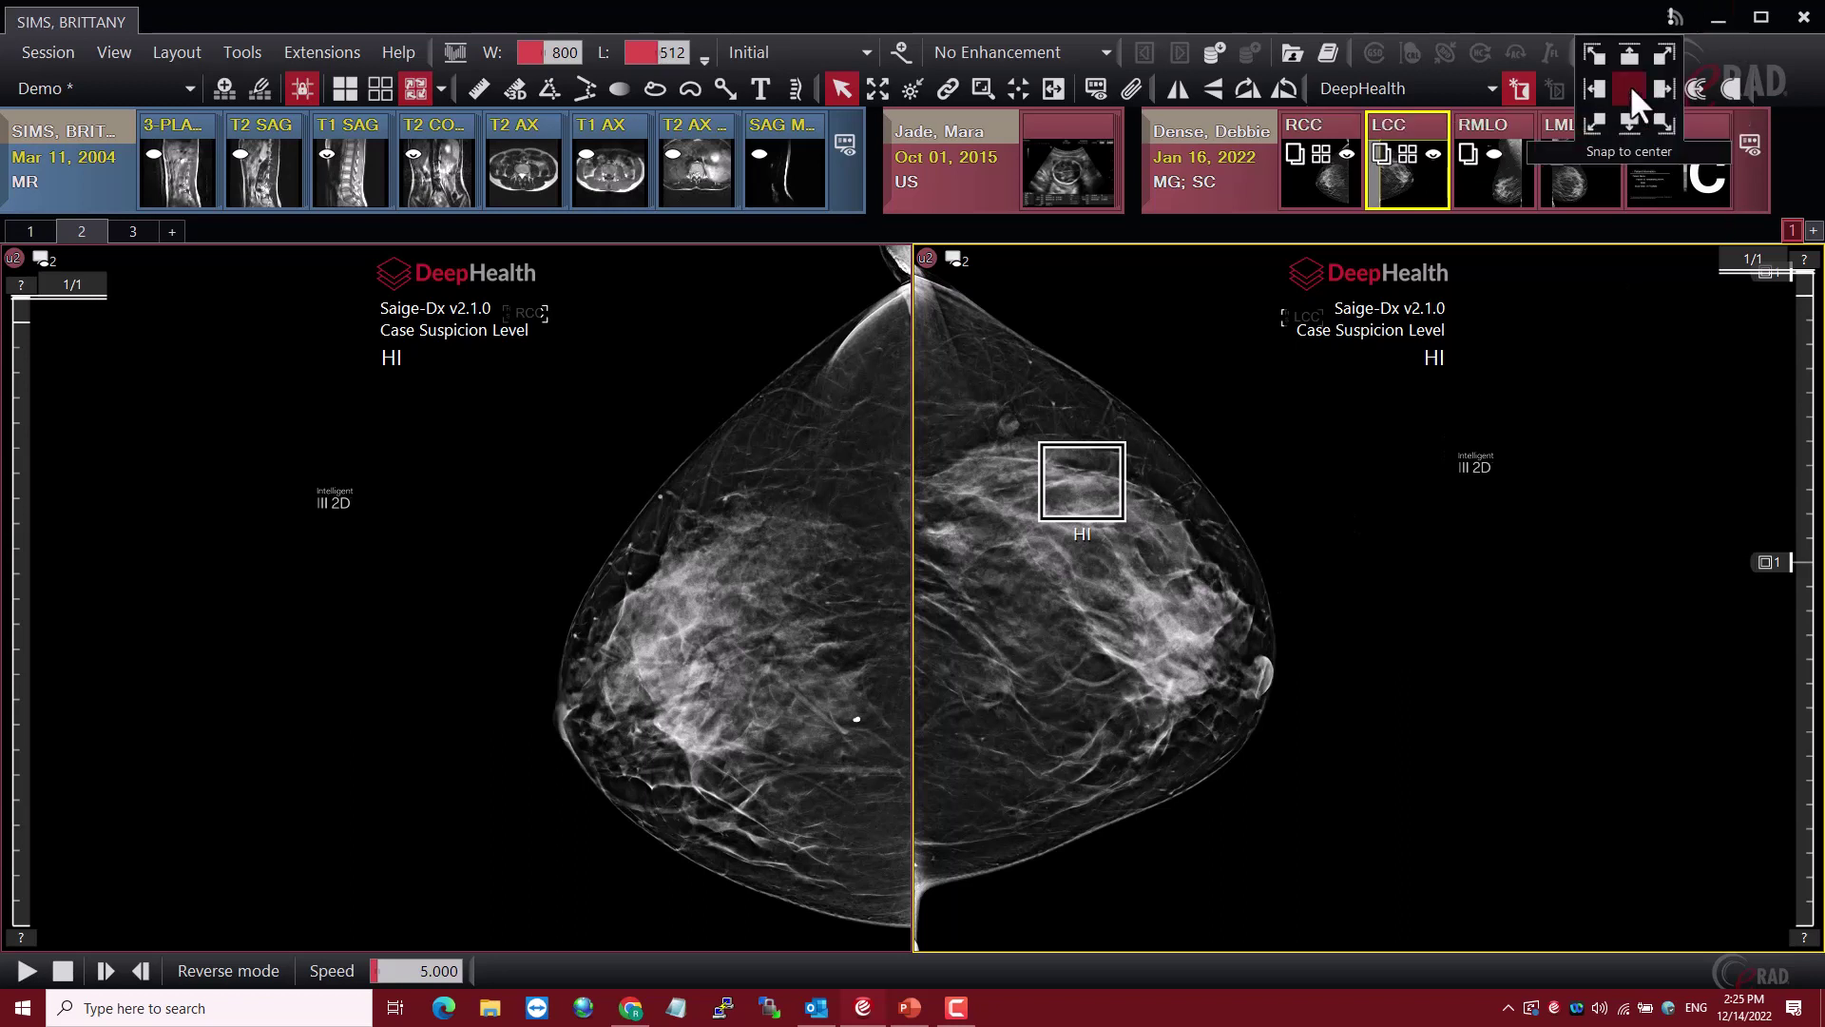
pyautogui.click(1628, 122)
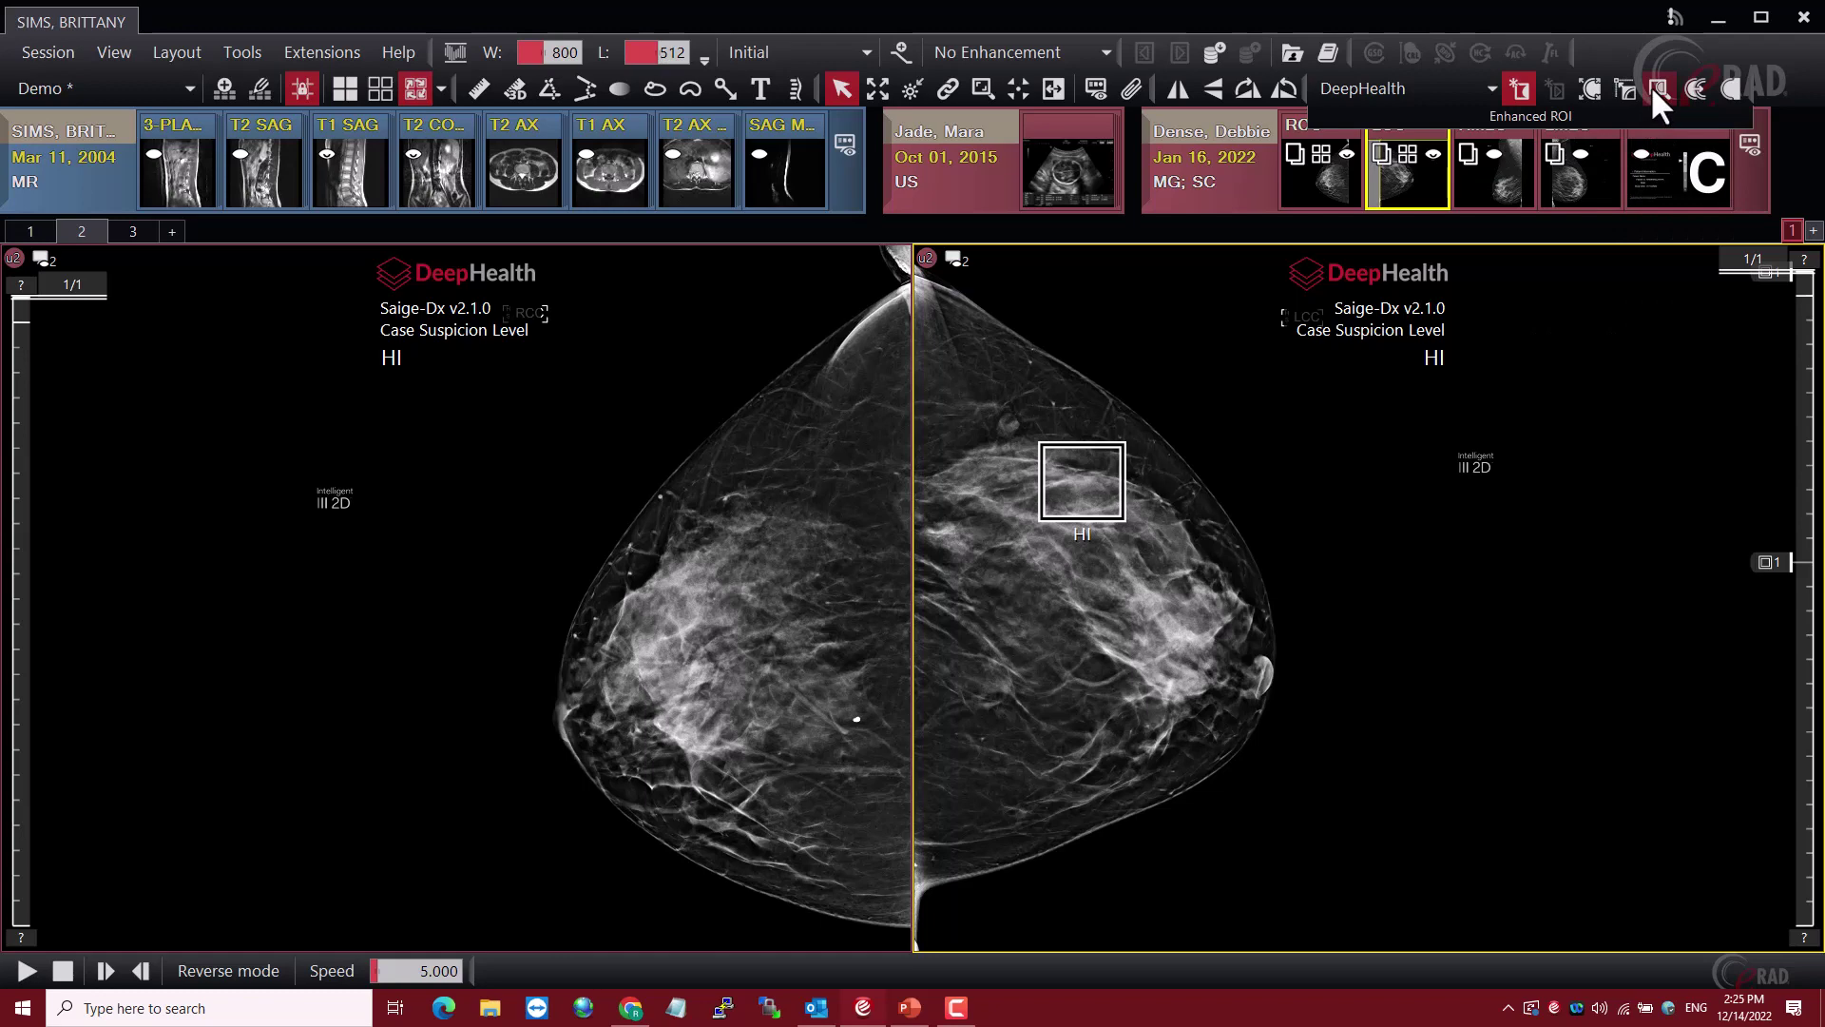
pyautogui.click(1659, 95)
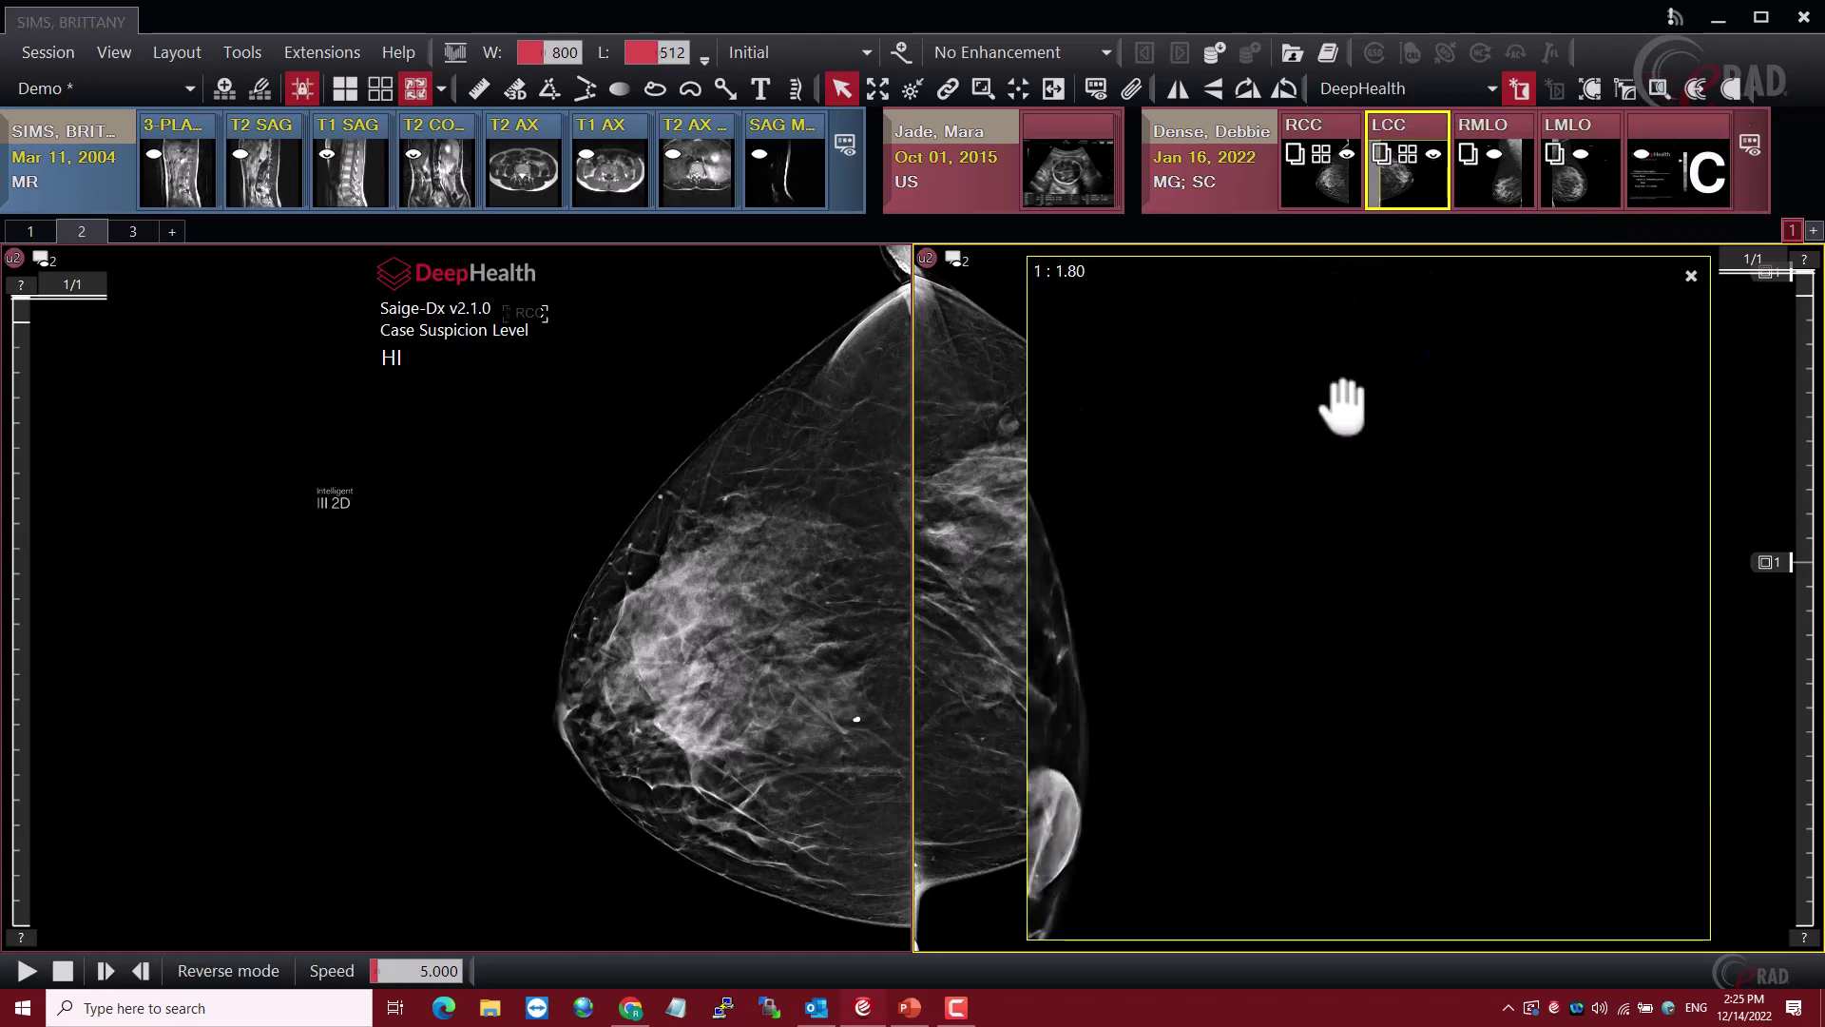
pyautogui.moveTo(1344, 400); pyautogui.dragTo(1071, 367)
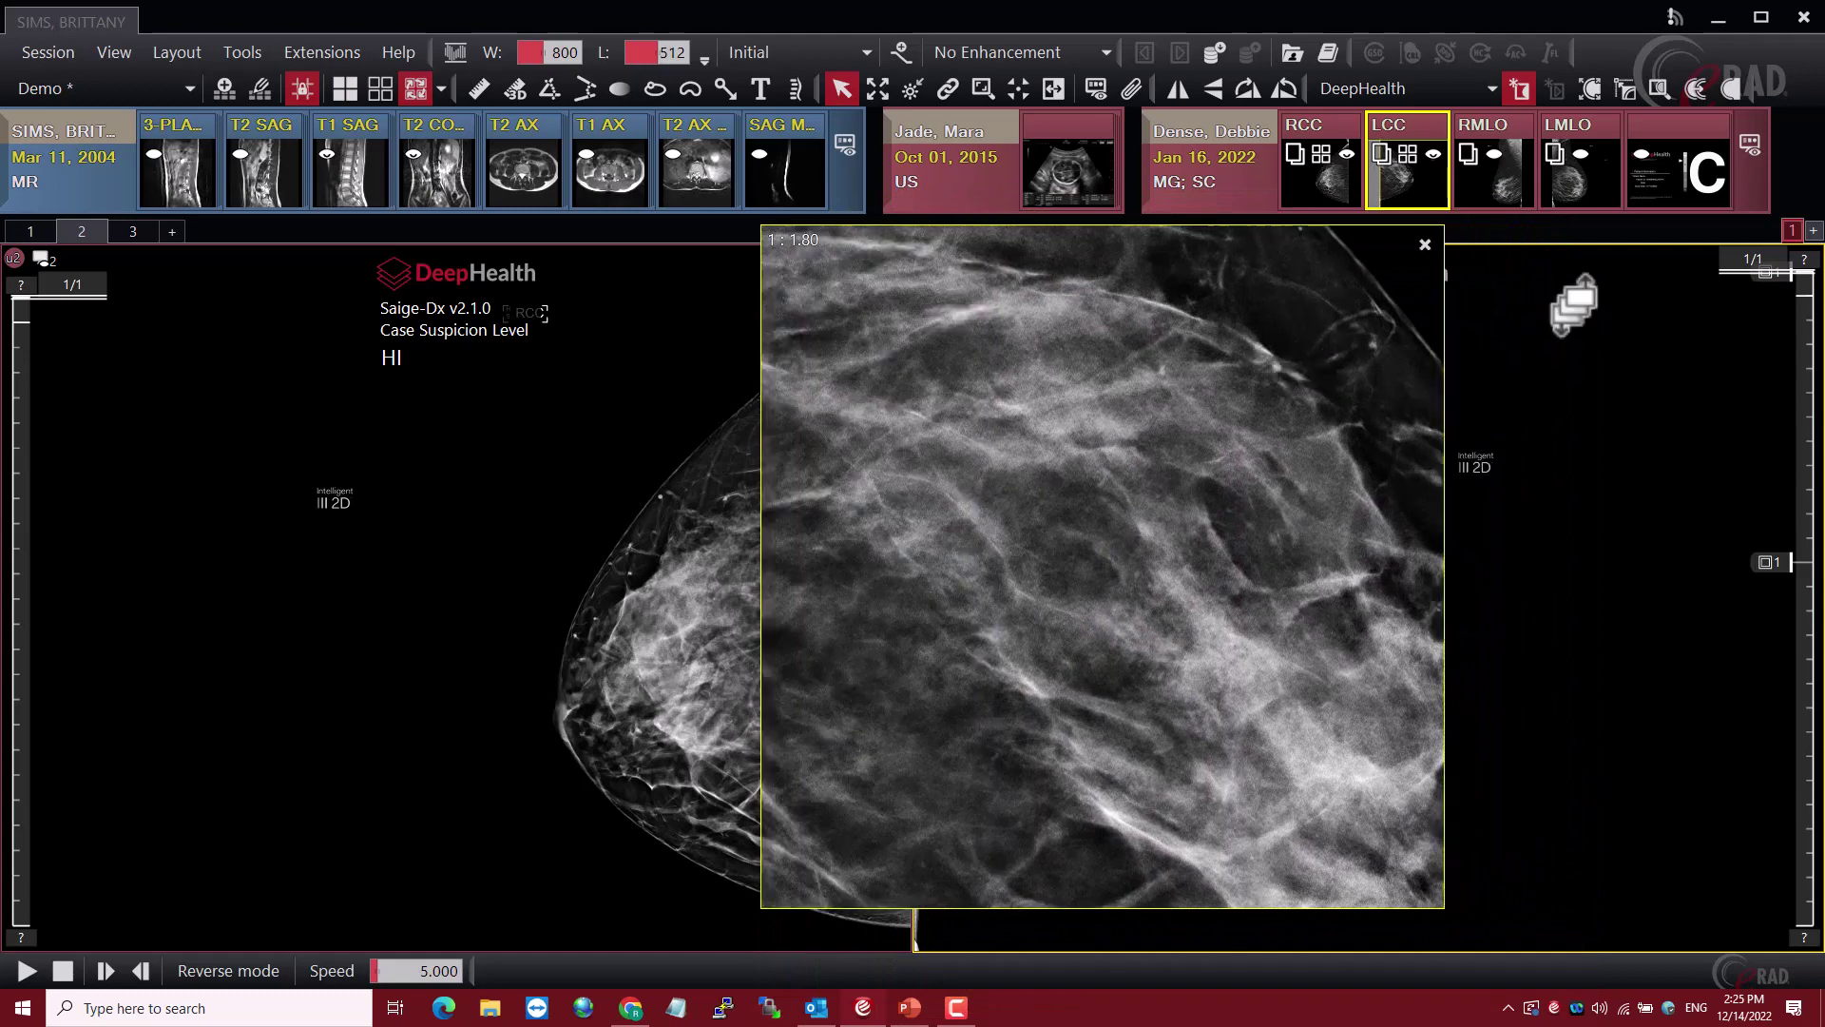
pyautogui.click(1424, 245)
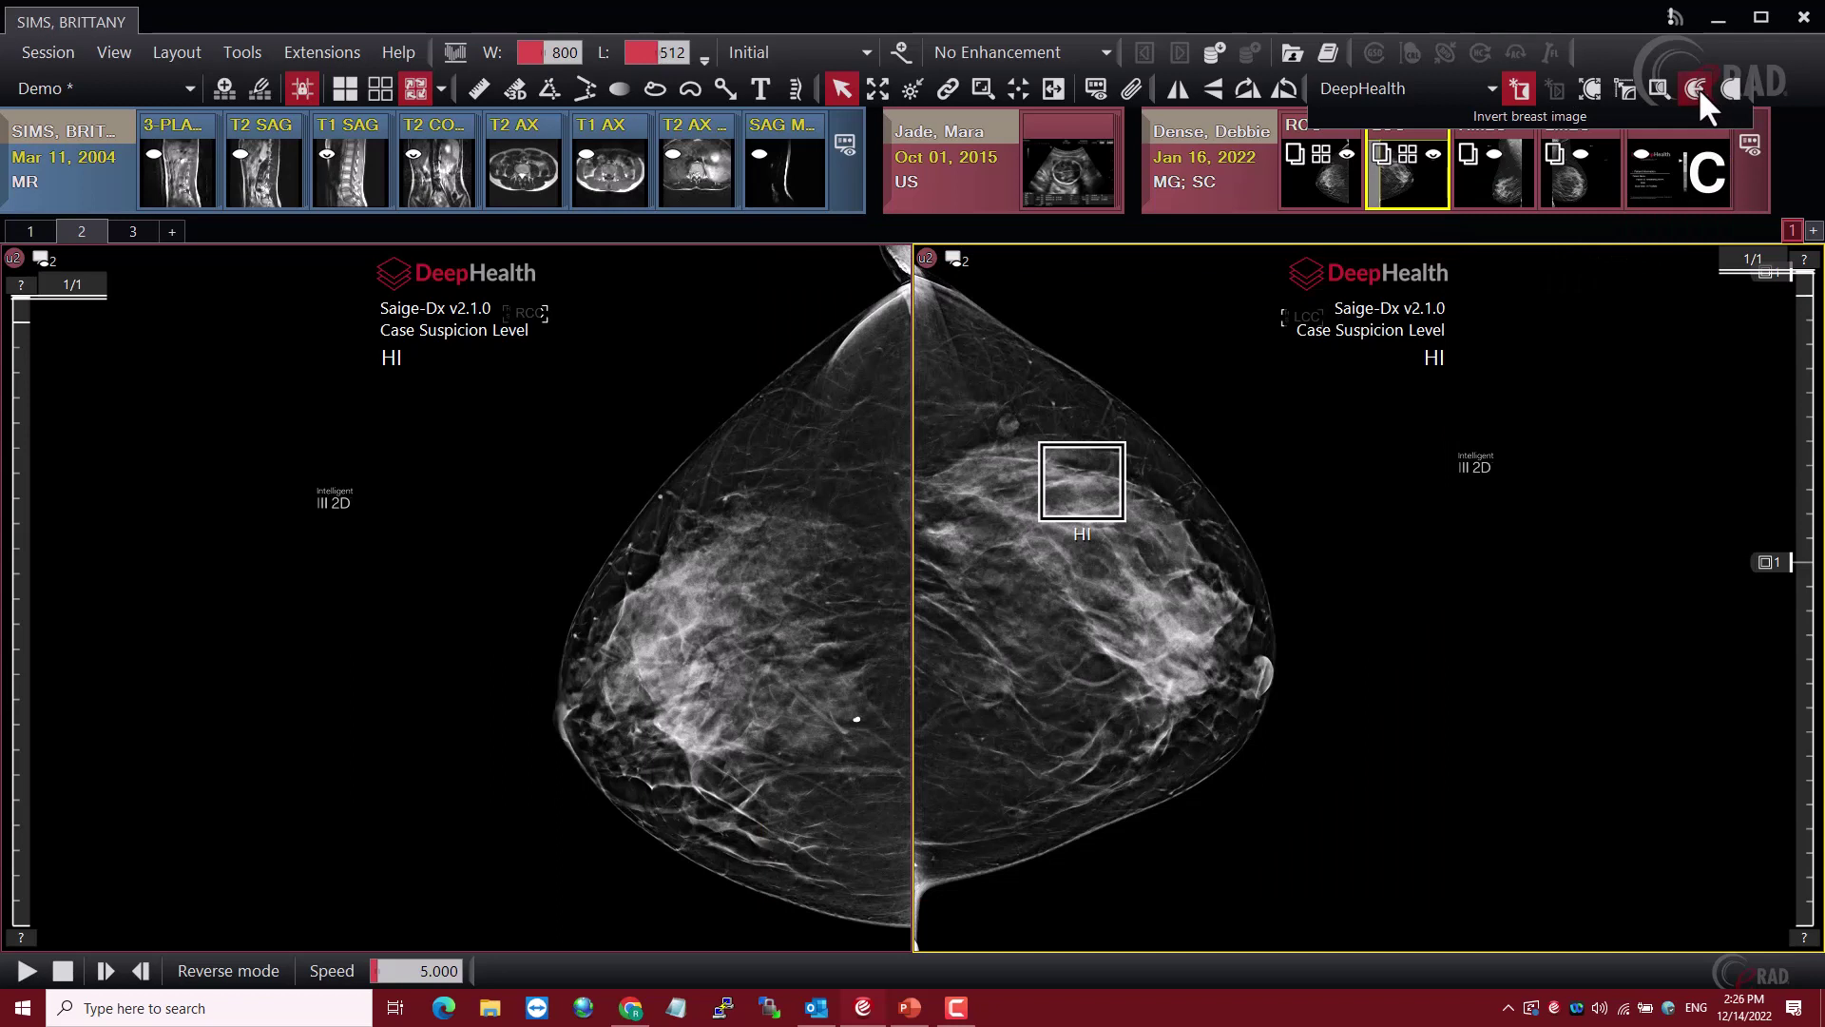
# Compare Invert grayscale with Invert breast image on the LCC mammogram, switching each inversion back off
pyautogui.click(1053, 88)
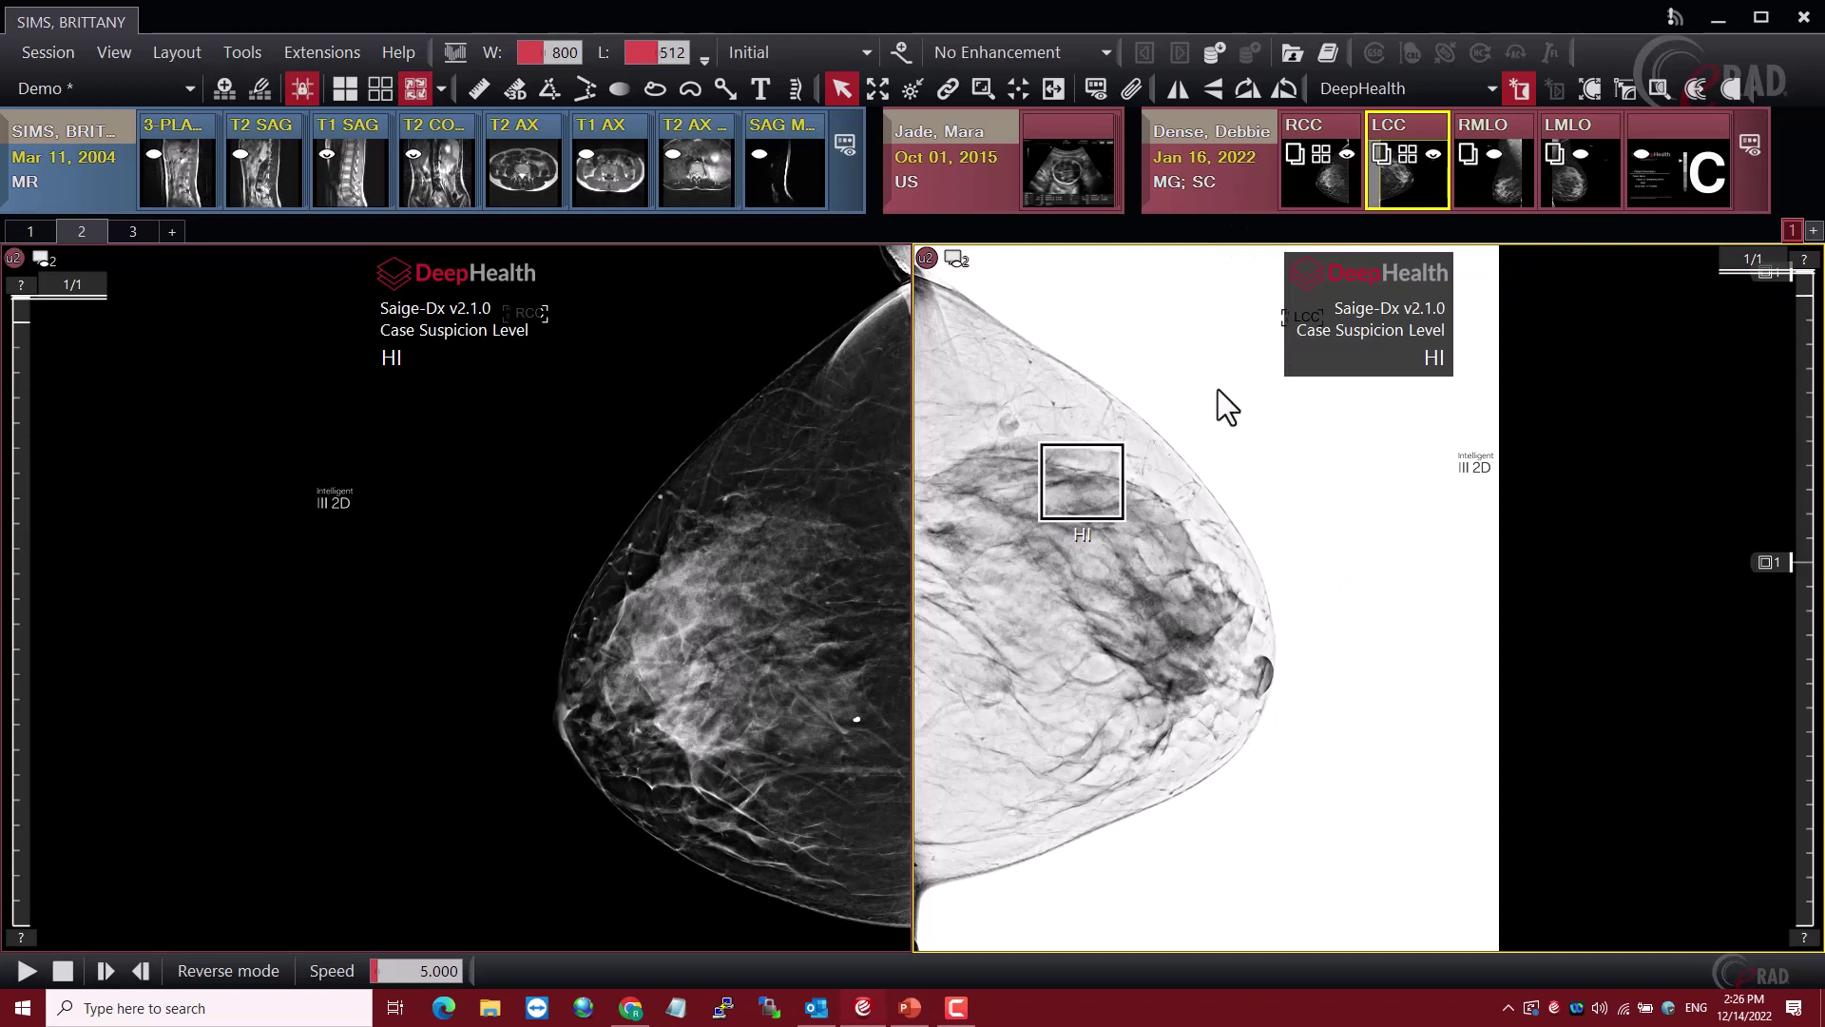
pyautogui.click(1075, 86)
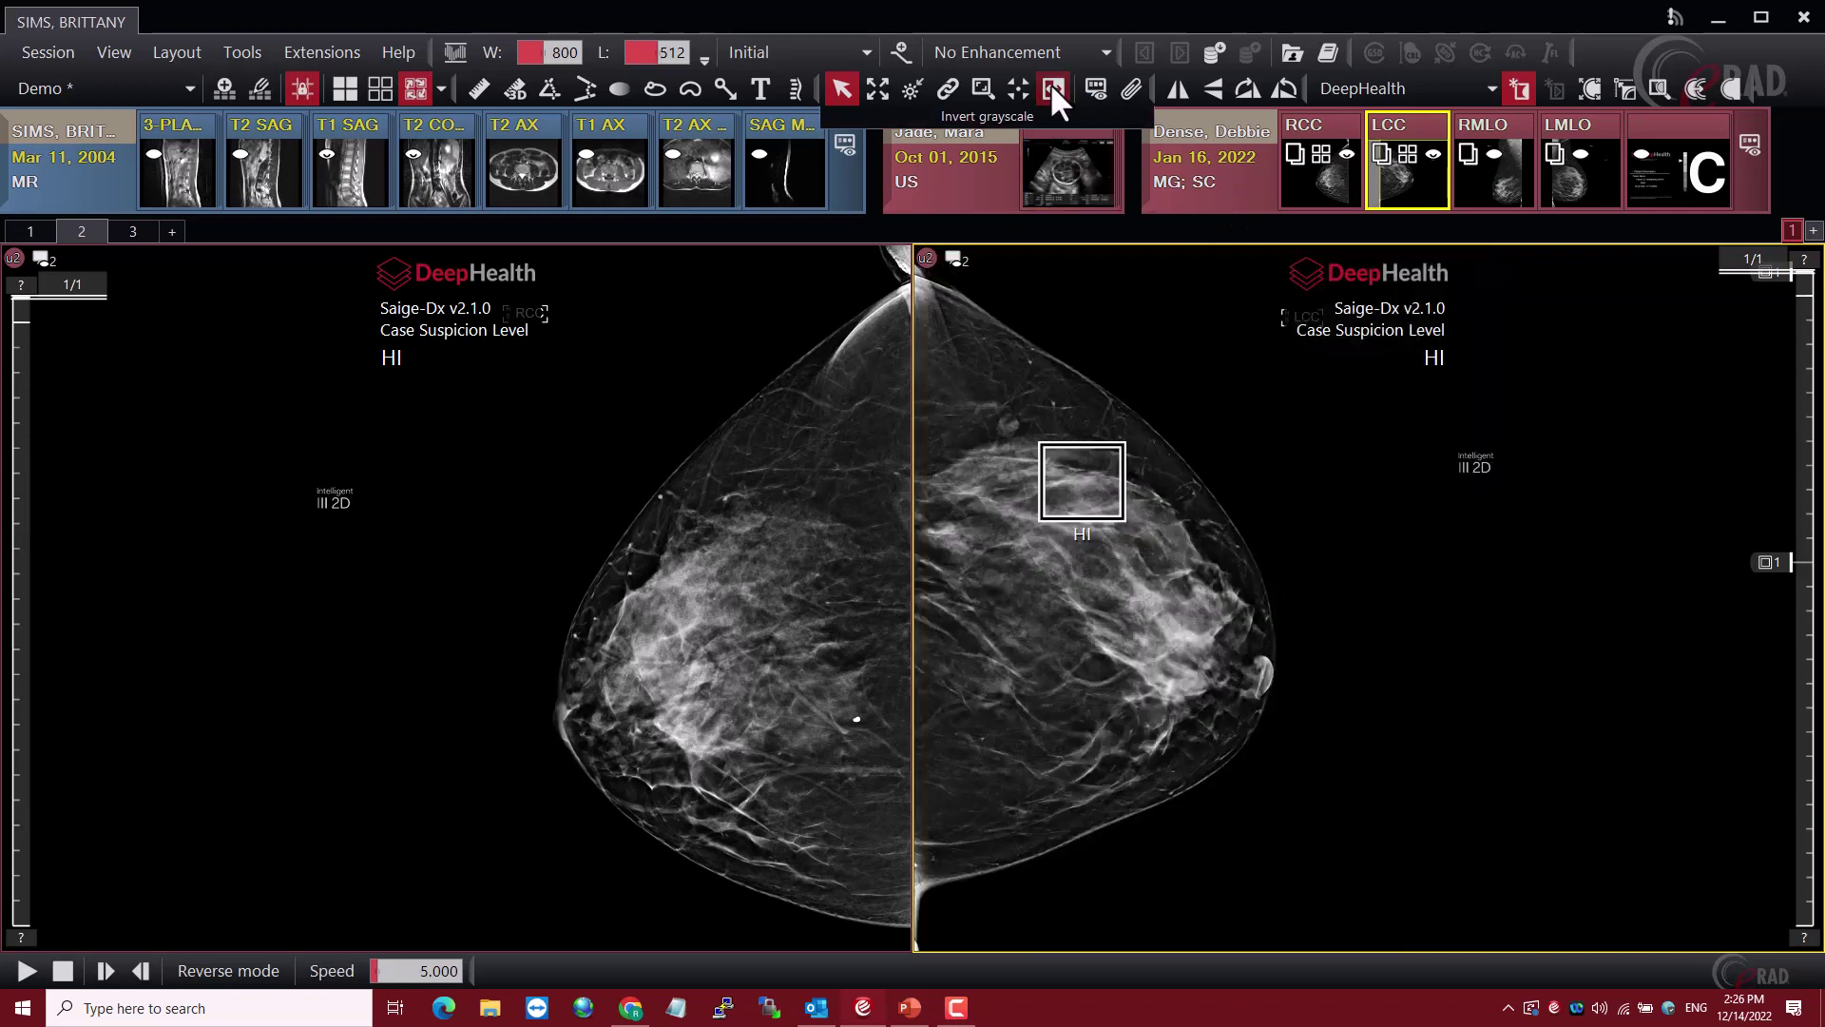
pyautogui.click(1696, 87)
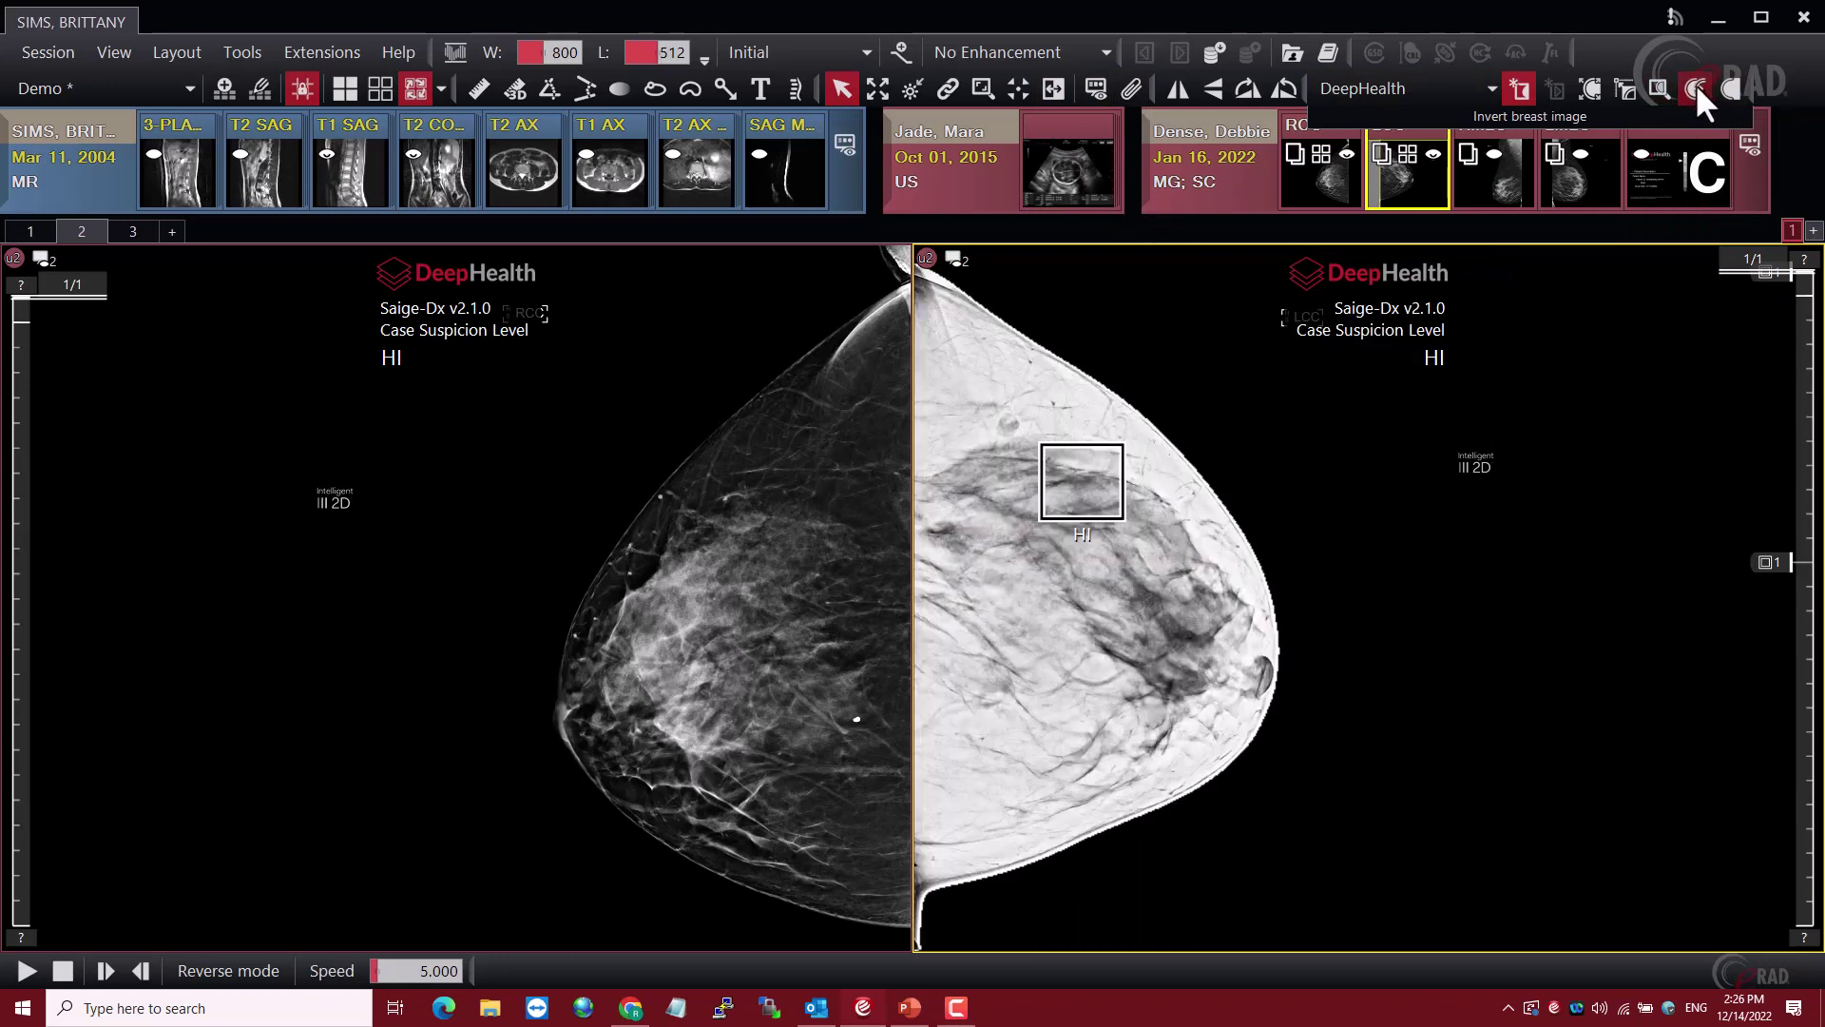
pyautogui.click(1696, 85)
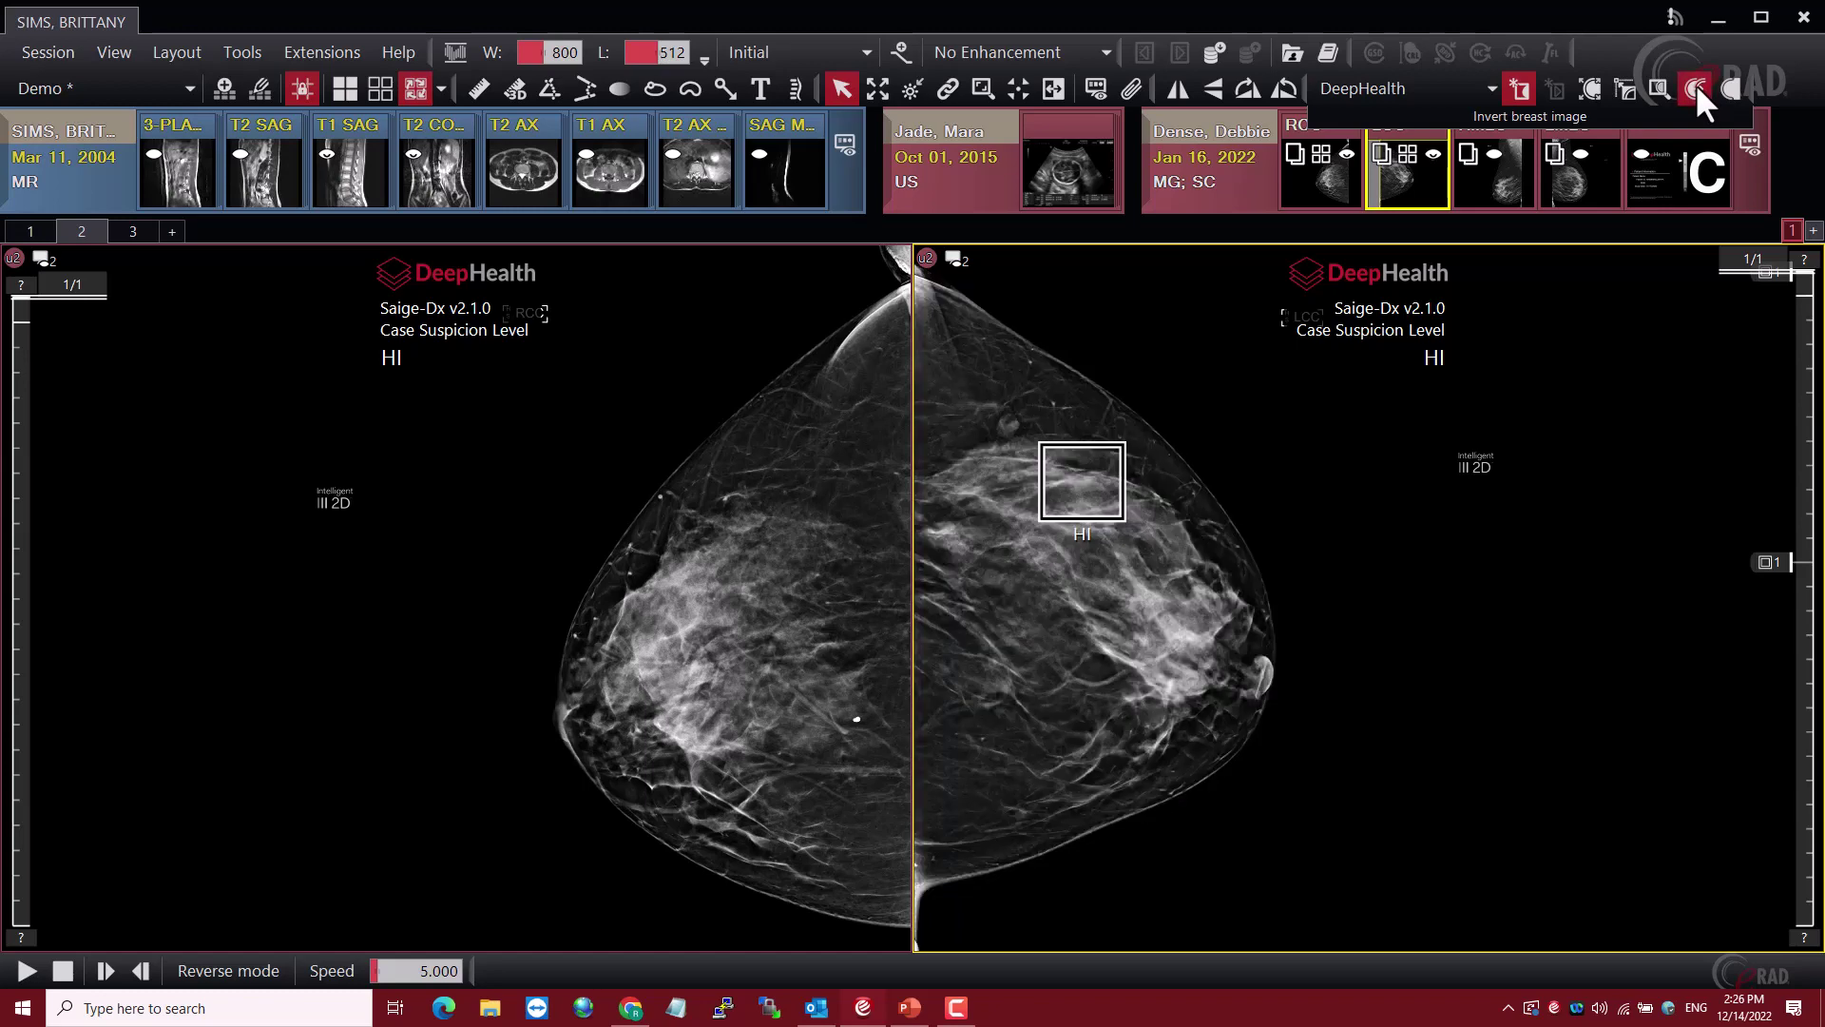
pyautogui.click(1696, 86)
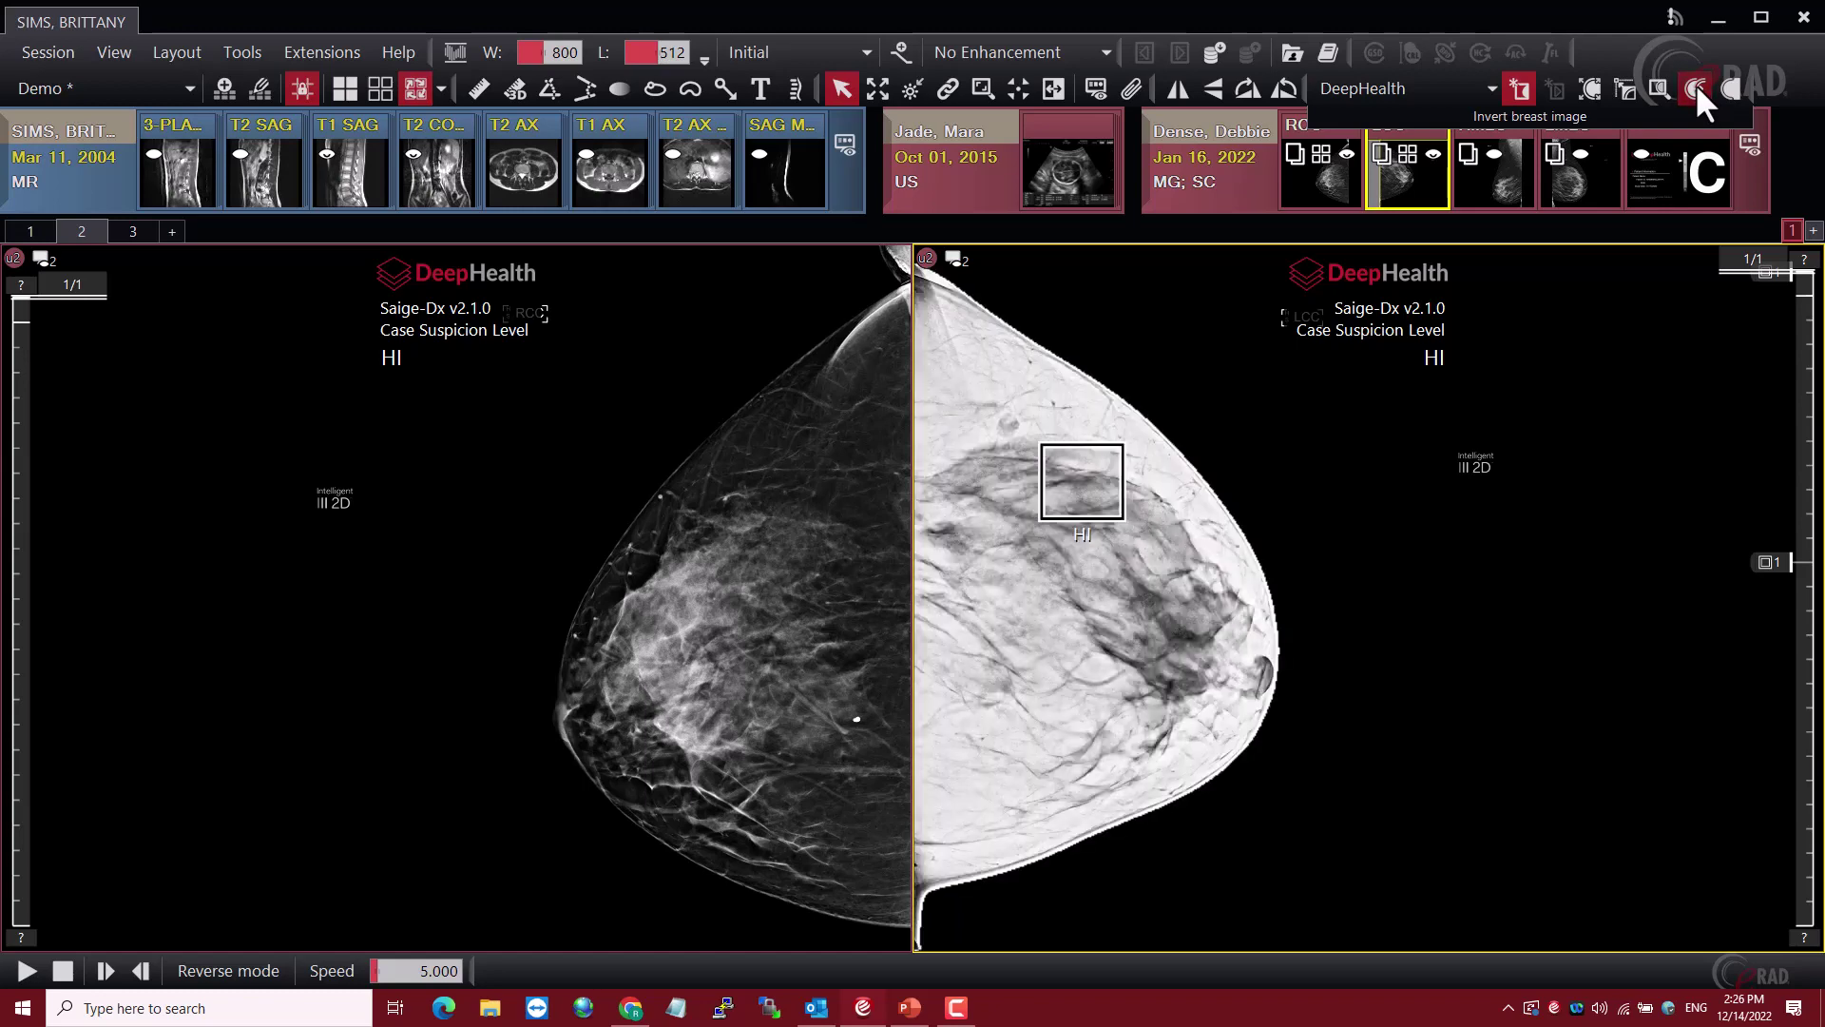
pyautogui.click(1696, 83)
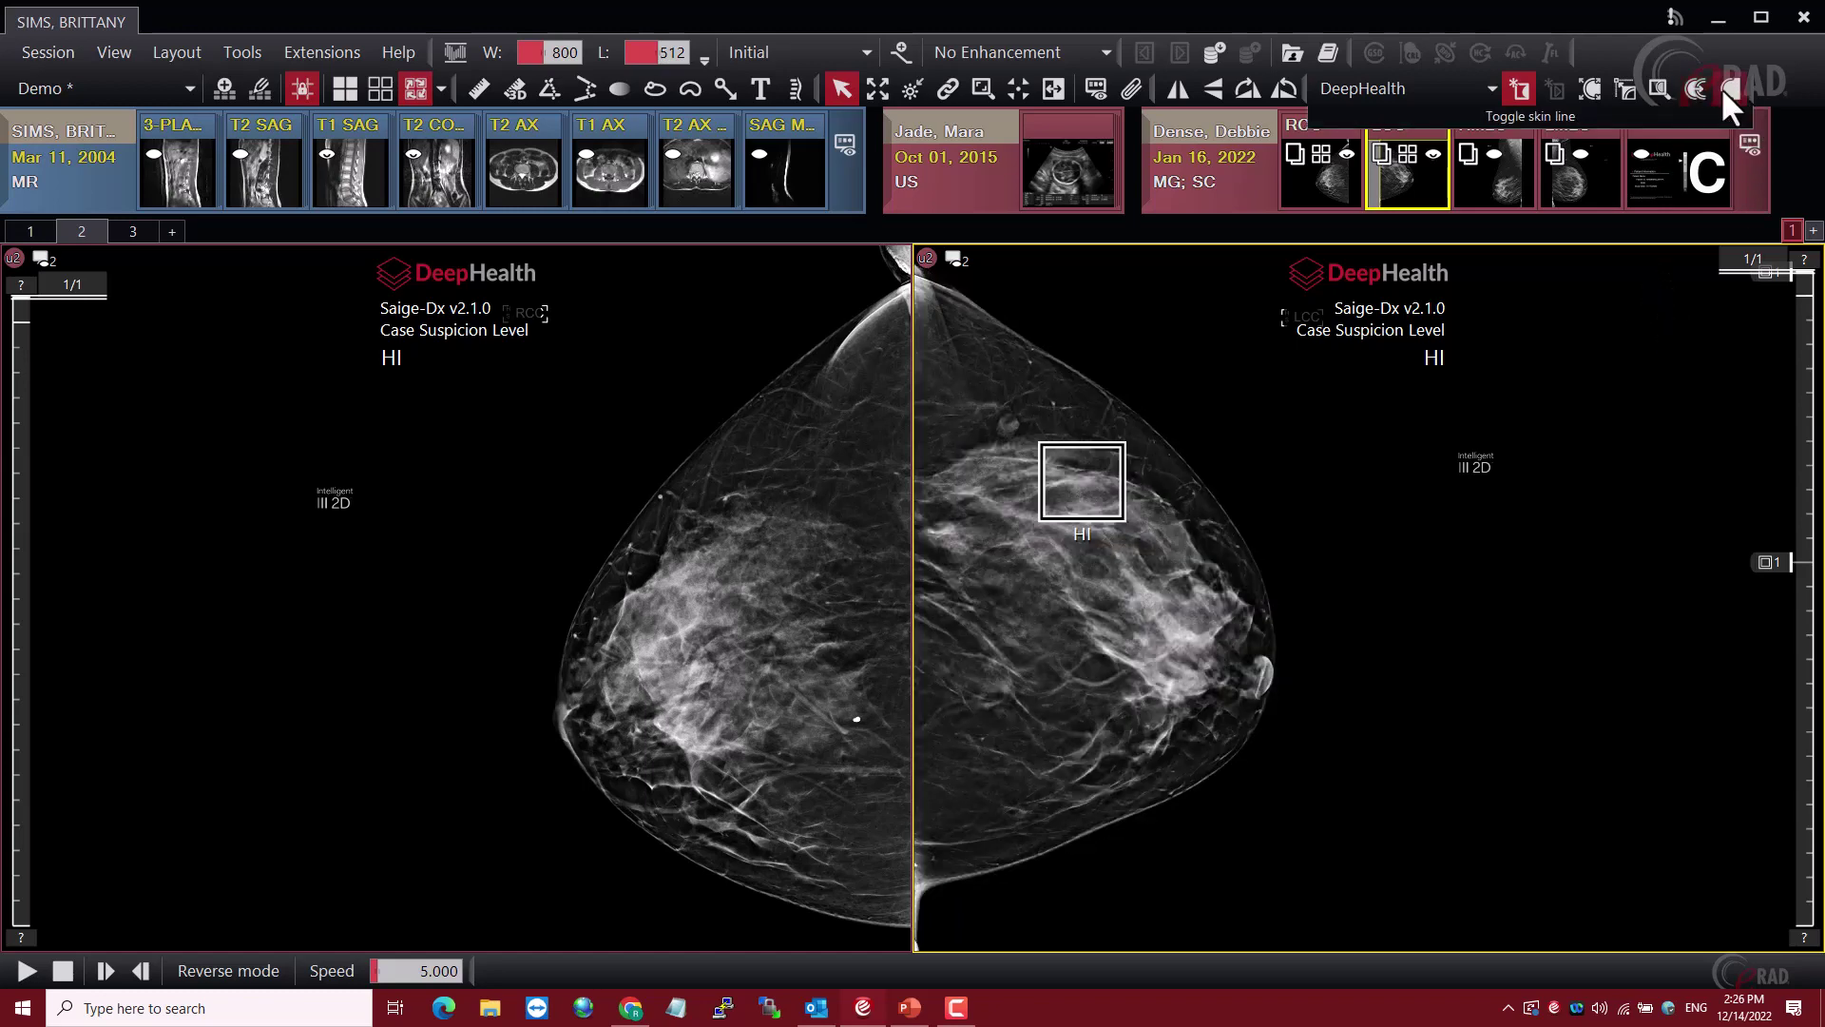
# Toggle the skin line on and off on the LCC mammogram
pyautogui.click(1726, 86)
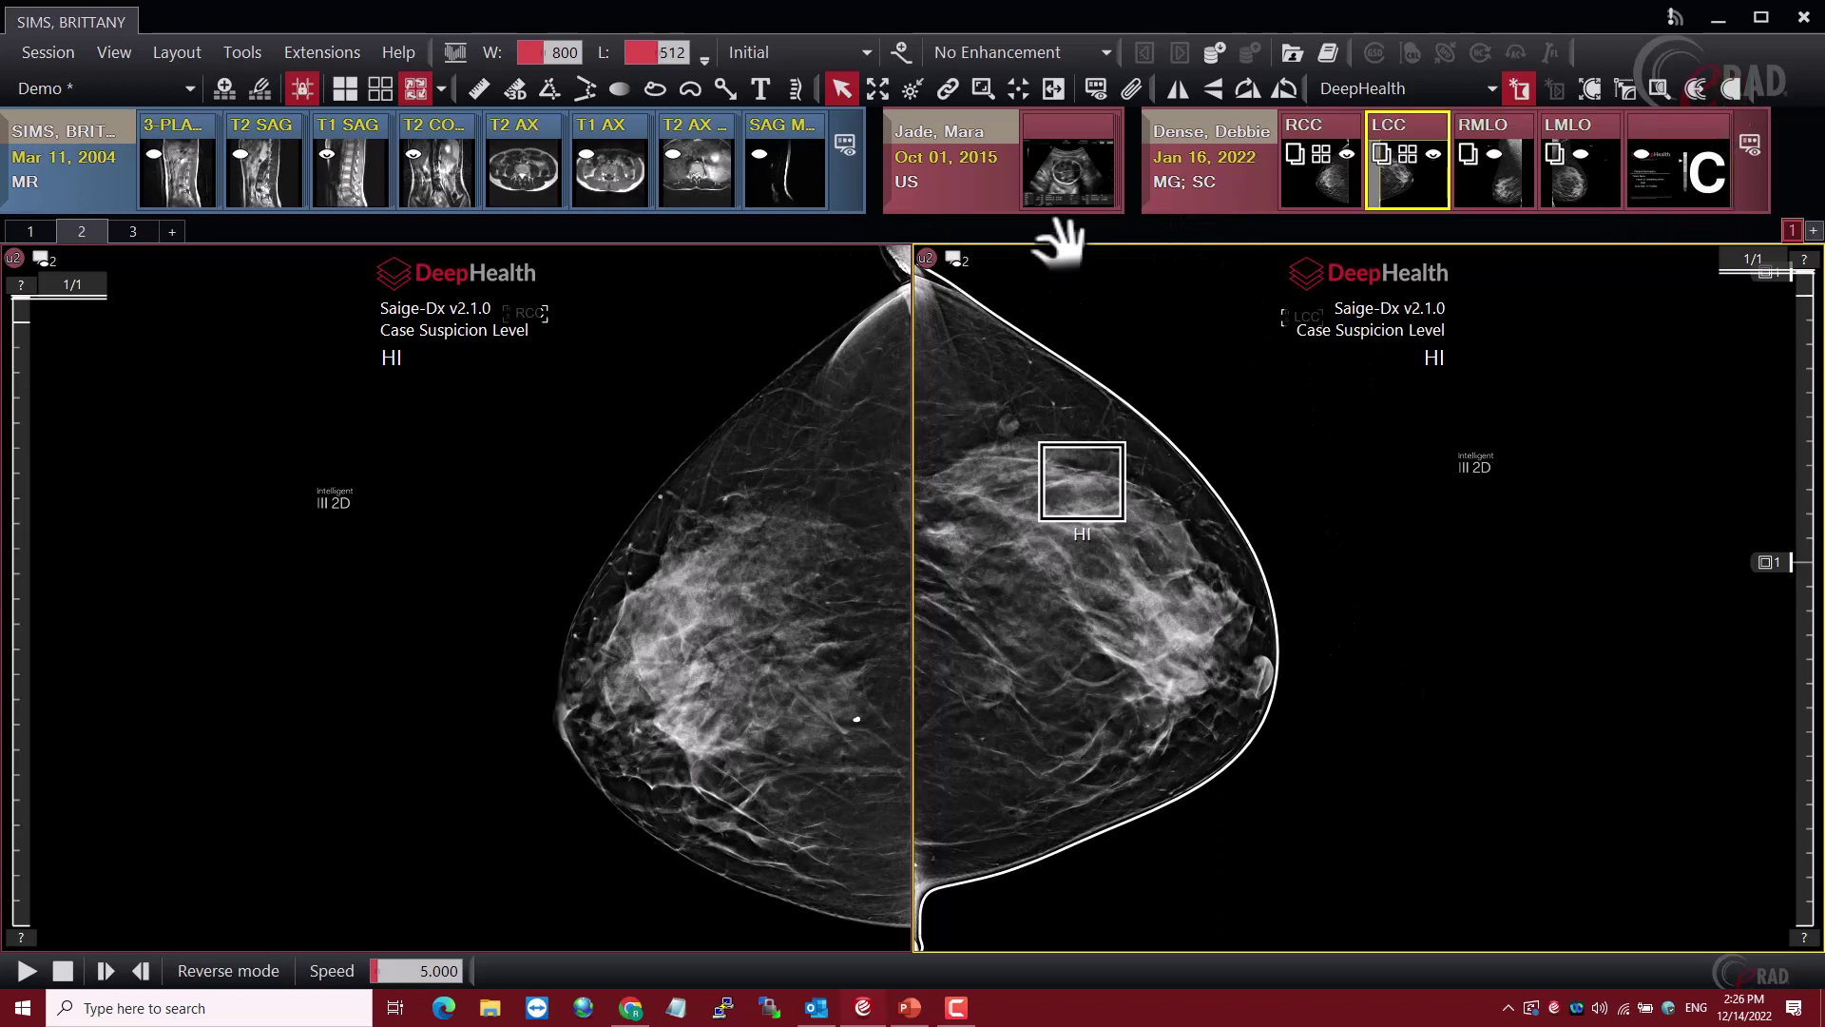
pyautogui.click(1727, 89)
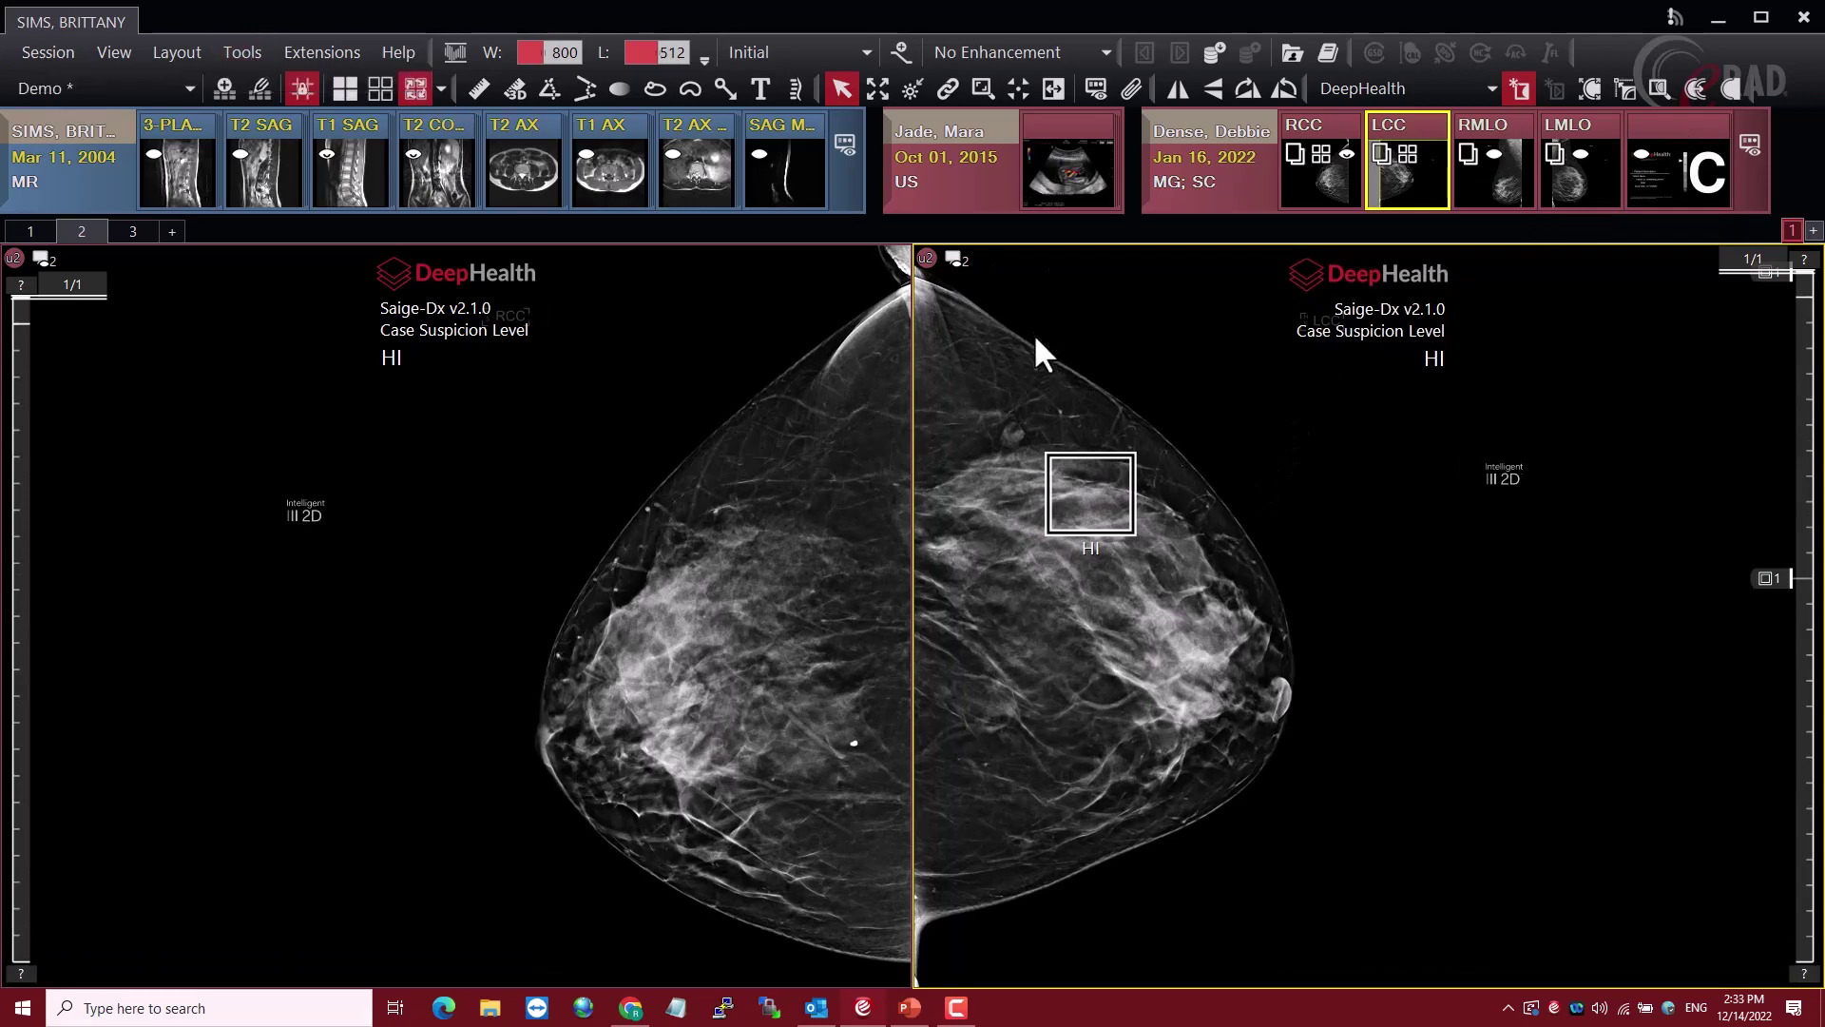
# Play the LCC tomosynthesis series as a cine and stop the playback
pyautogui.click(249, 54)
pyautogui.moveTo(257, 90)
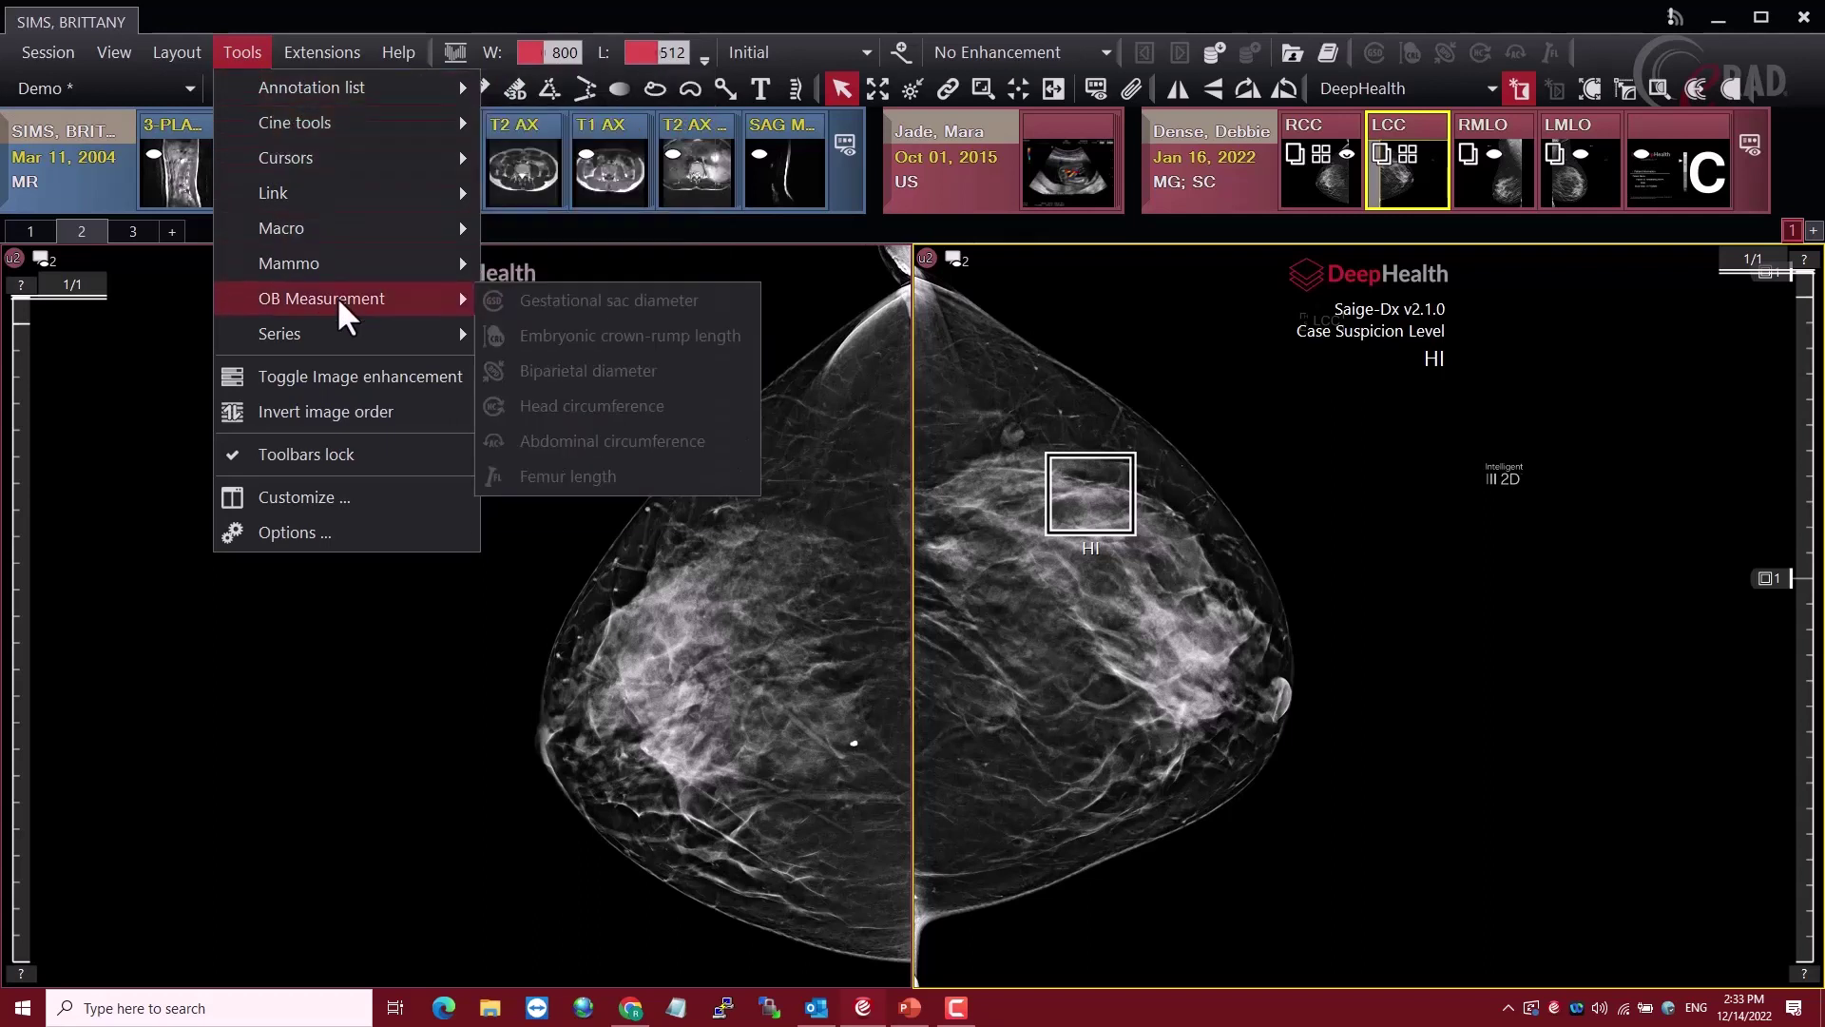
pyautogui.moveTo(354, 156)
pyautogui.moveTo(357, 124)
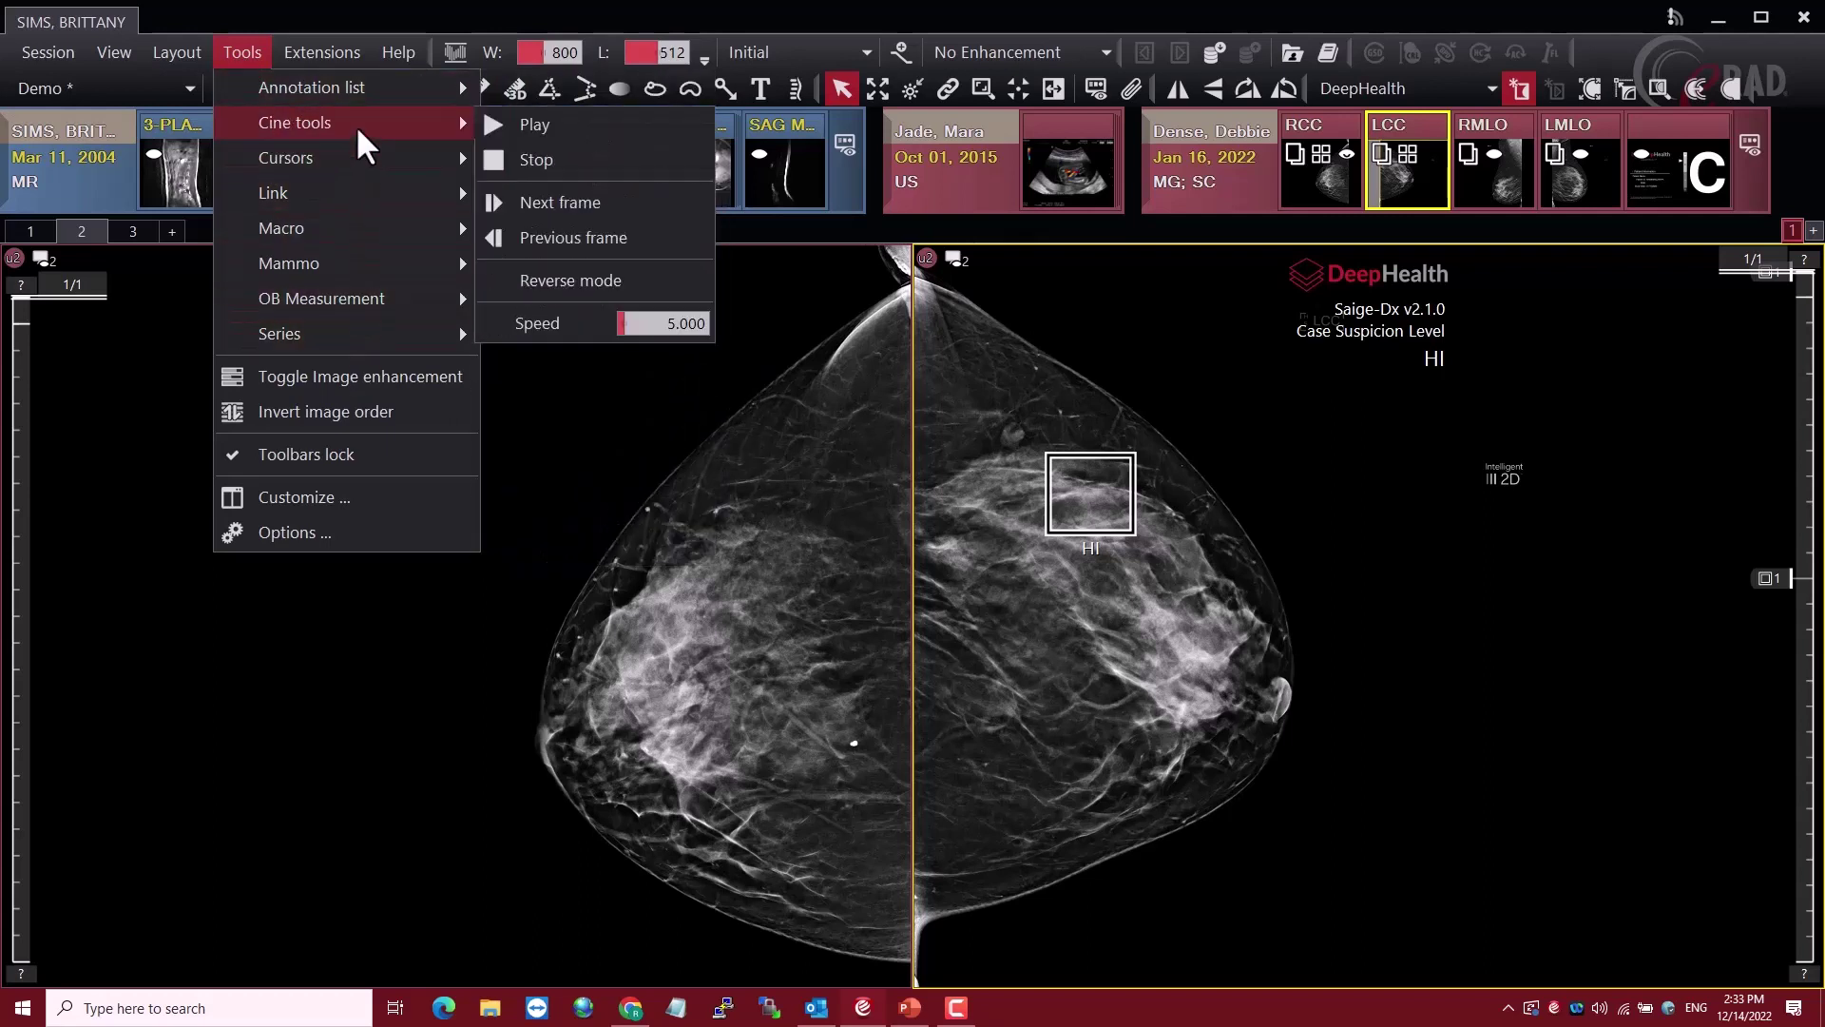
pyautogui.click(523, 121)
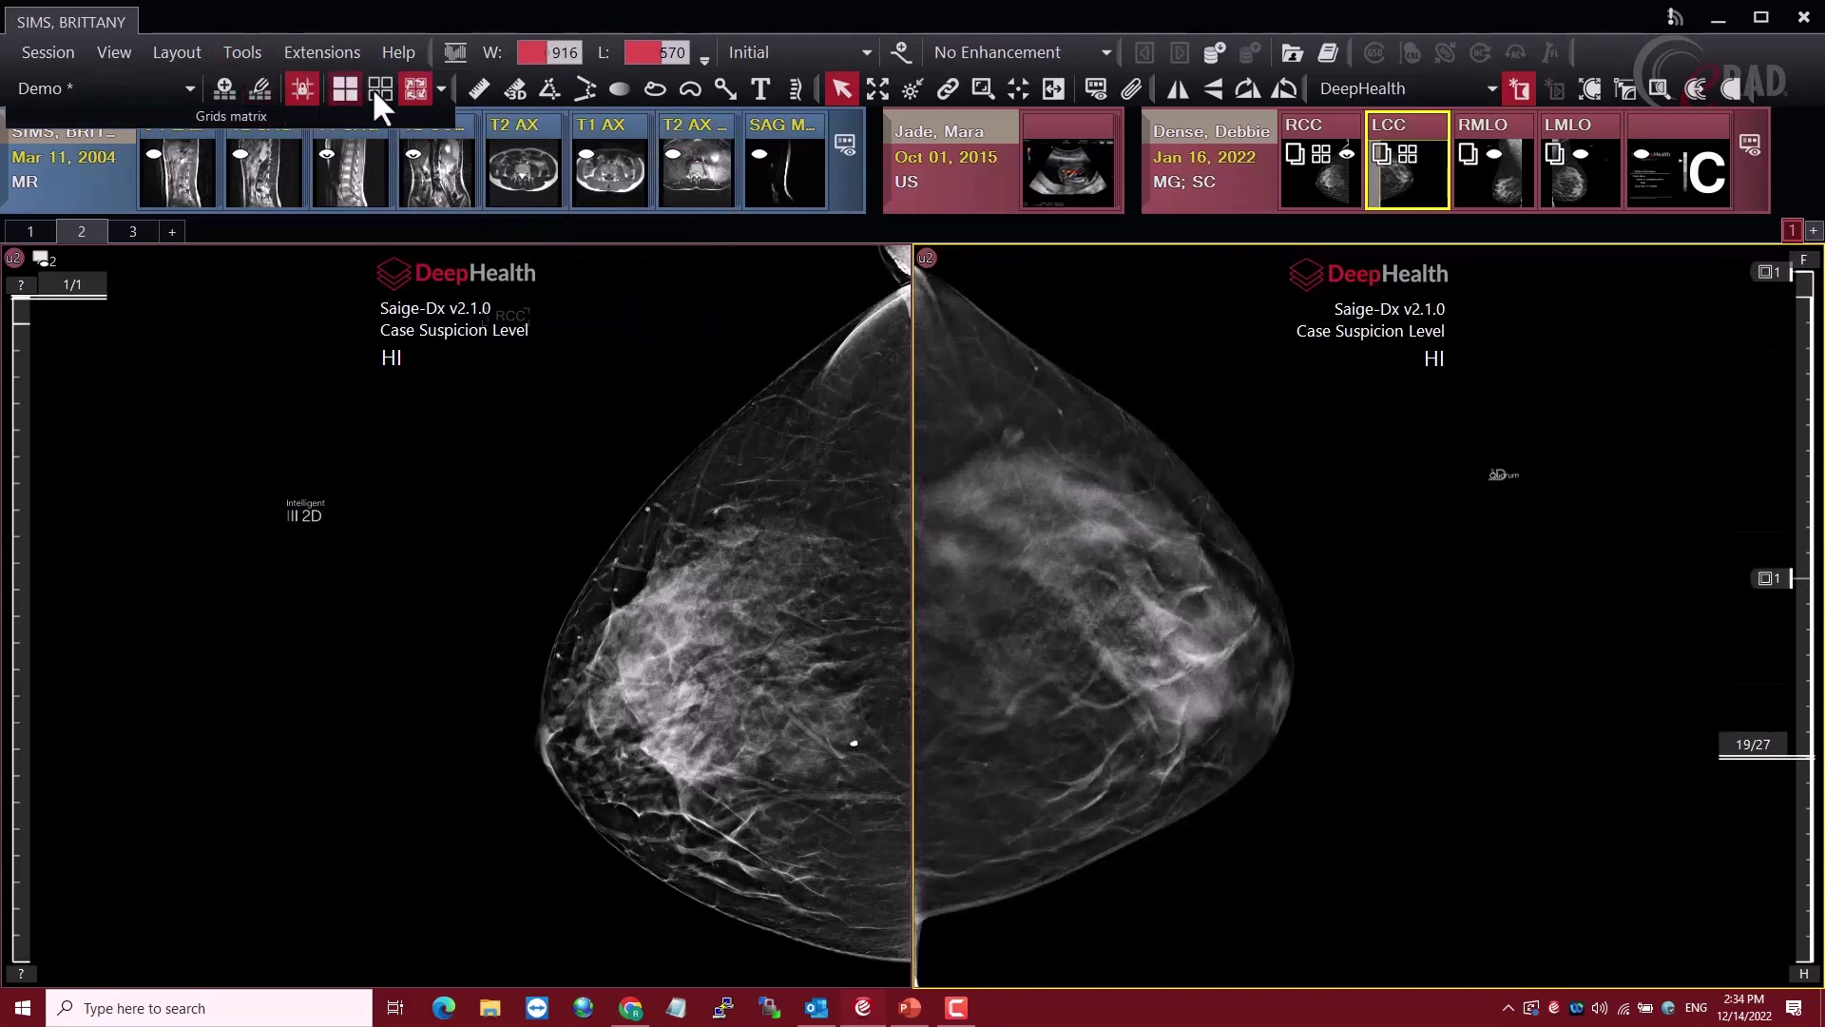
pyautogui.click(243, 53)
pyautogui.moveTo(285, 122)
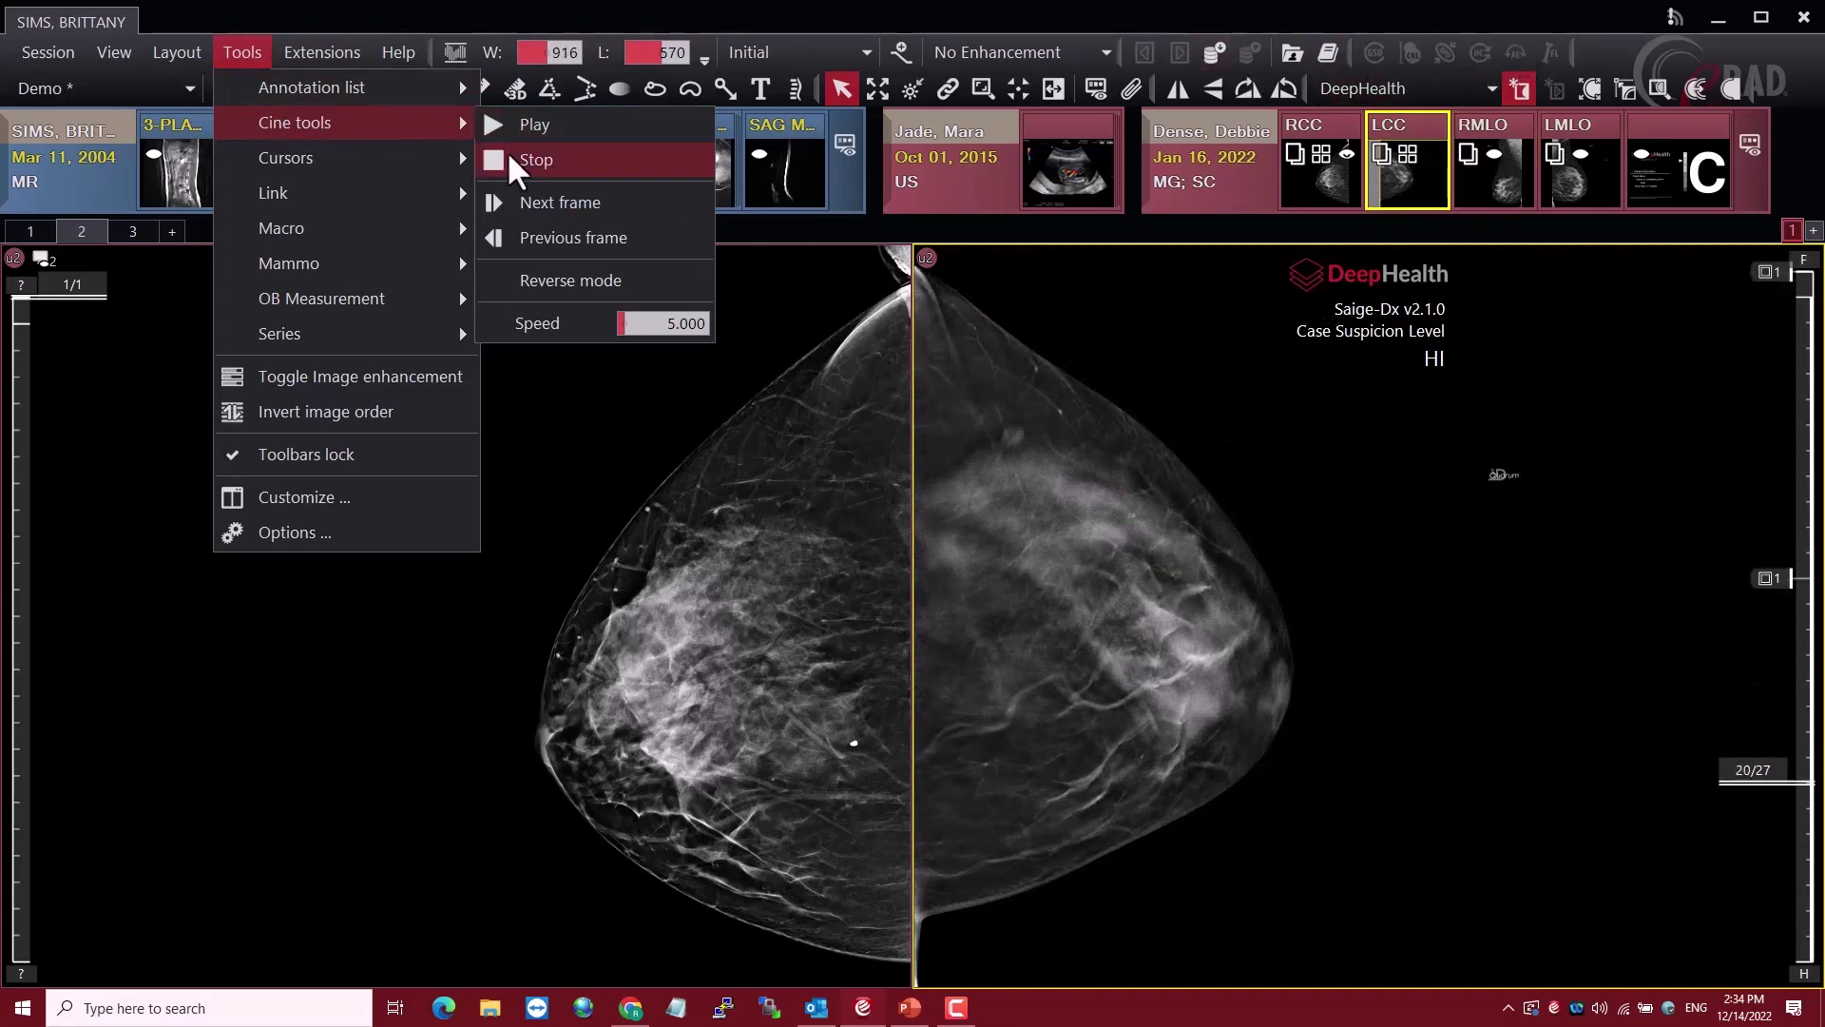
pyautogui.click(538, 151)
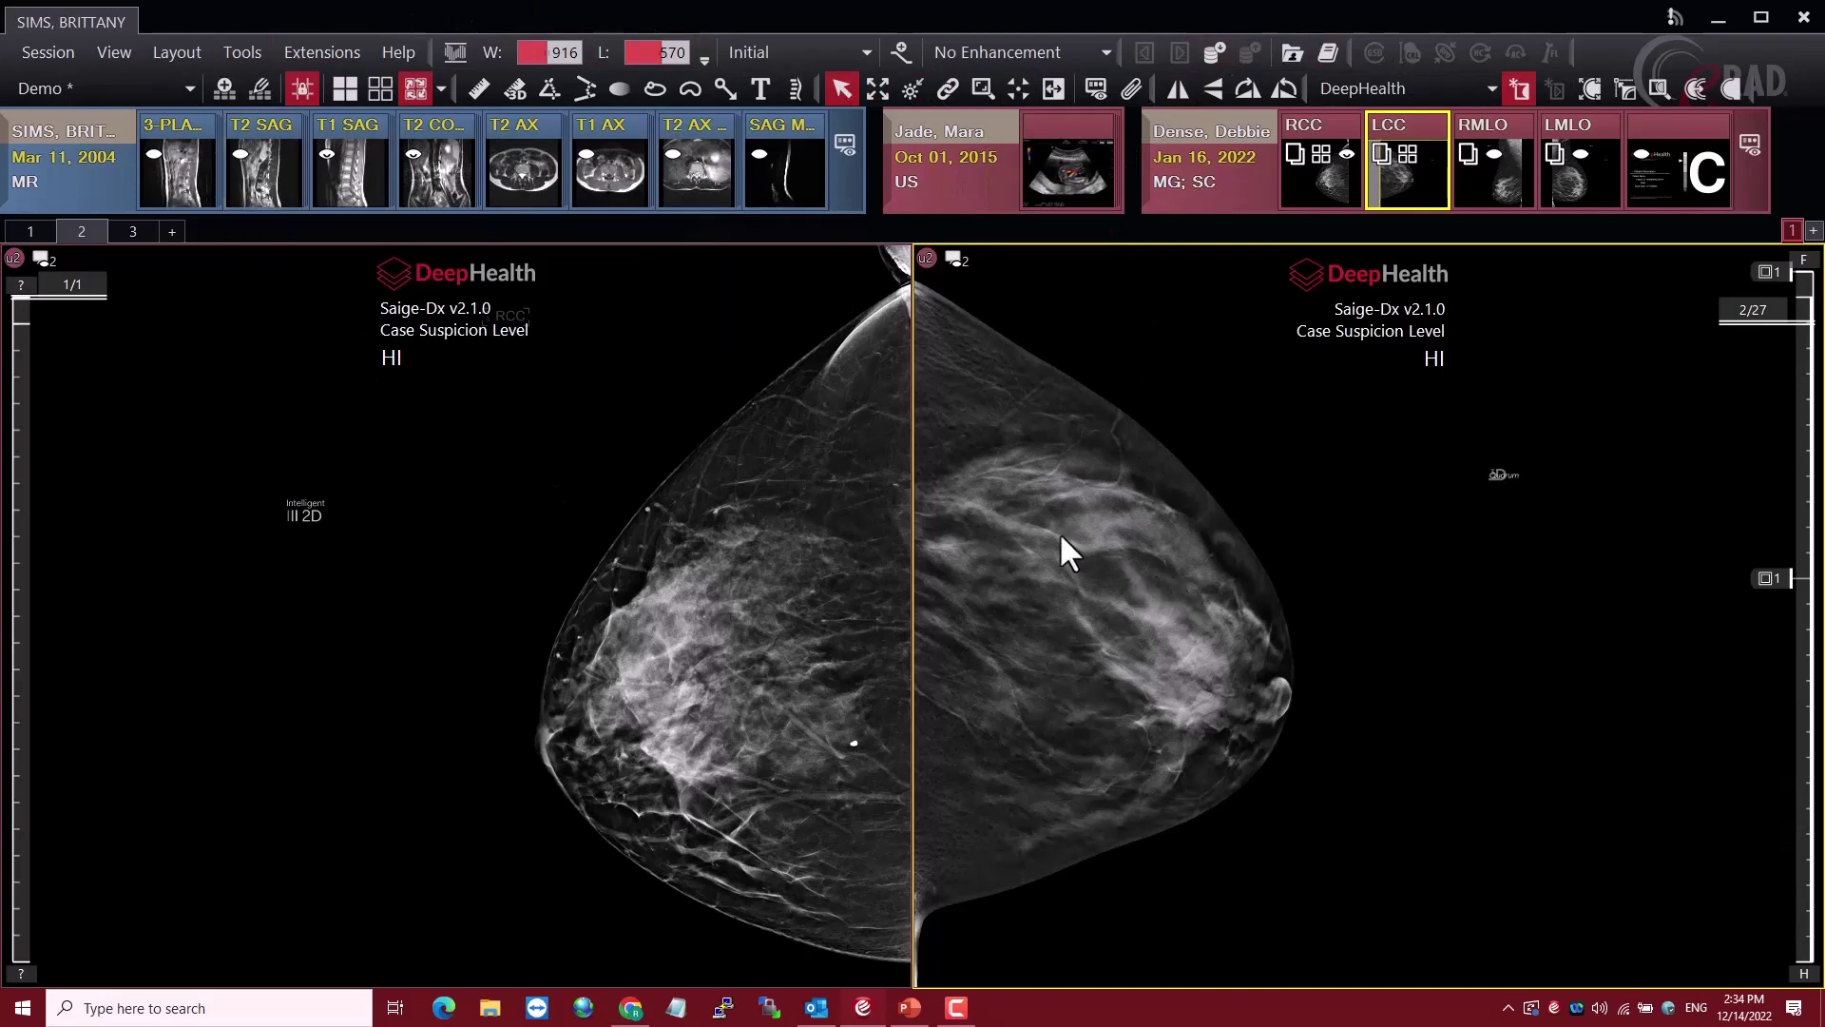
pyautogui.click(242, 53)
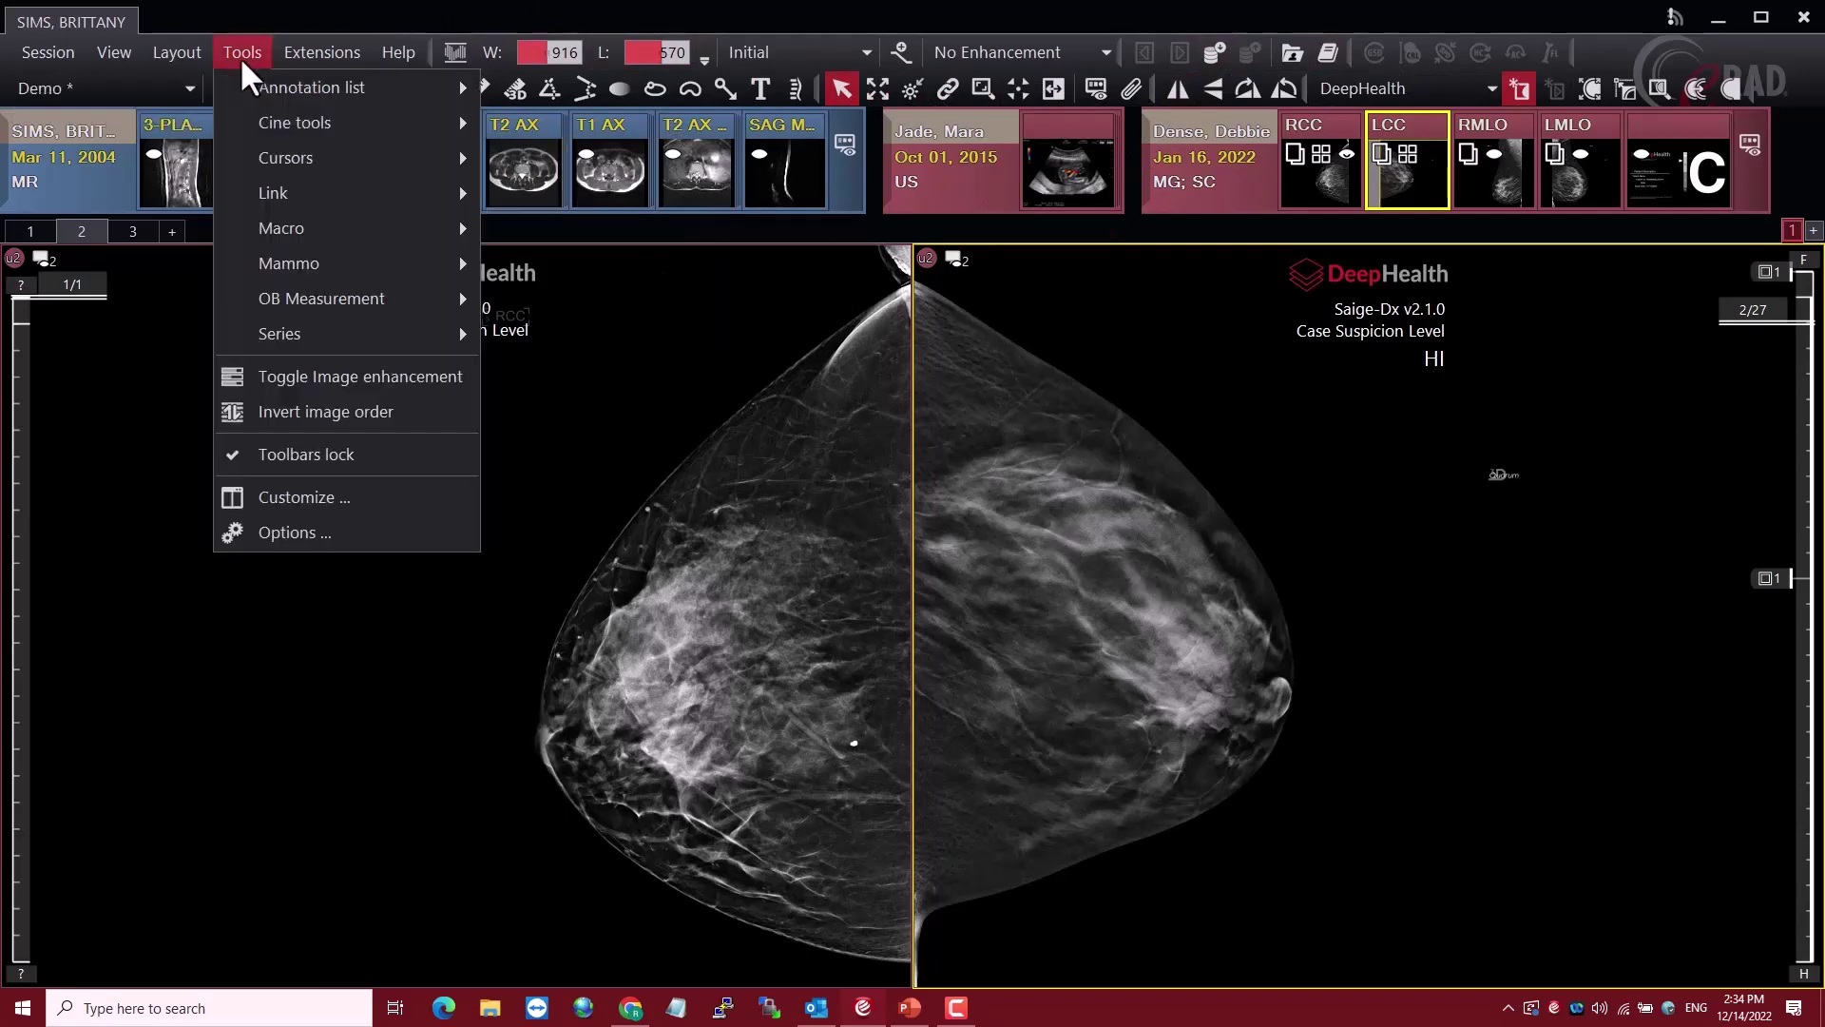
pyautogui.moveTo(454, 133)
pyautogui.click(1056, 339)
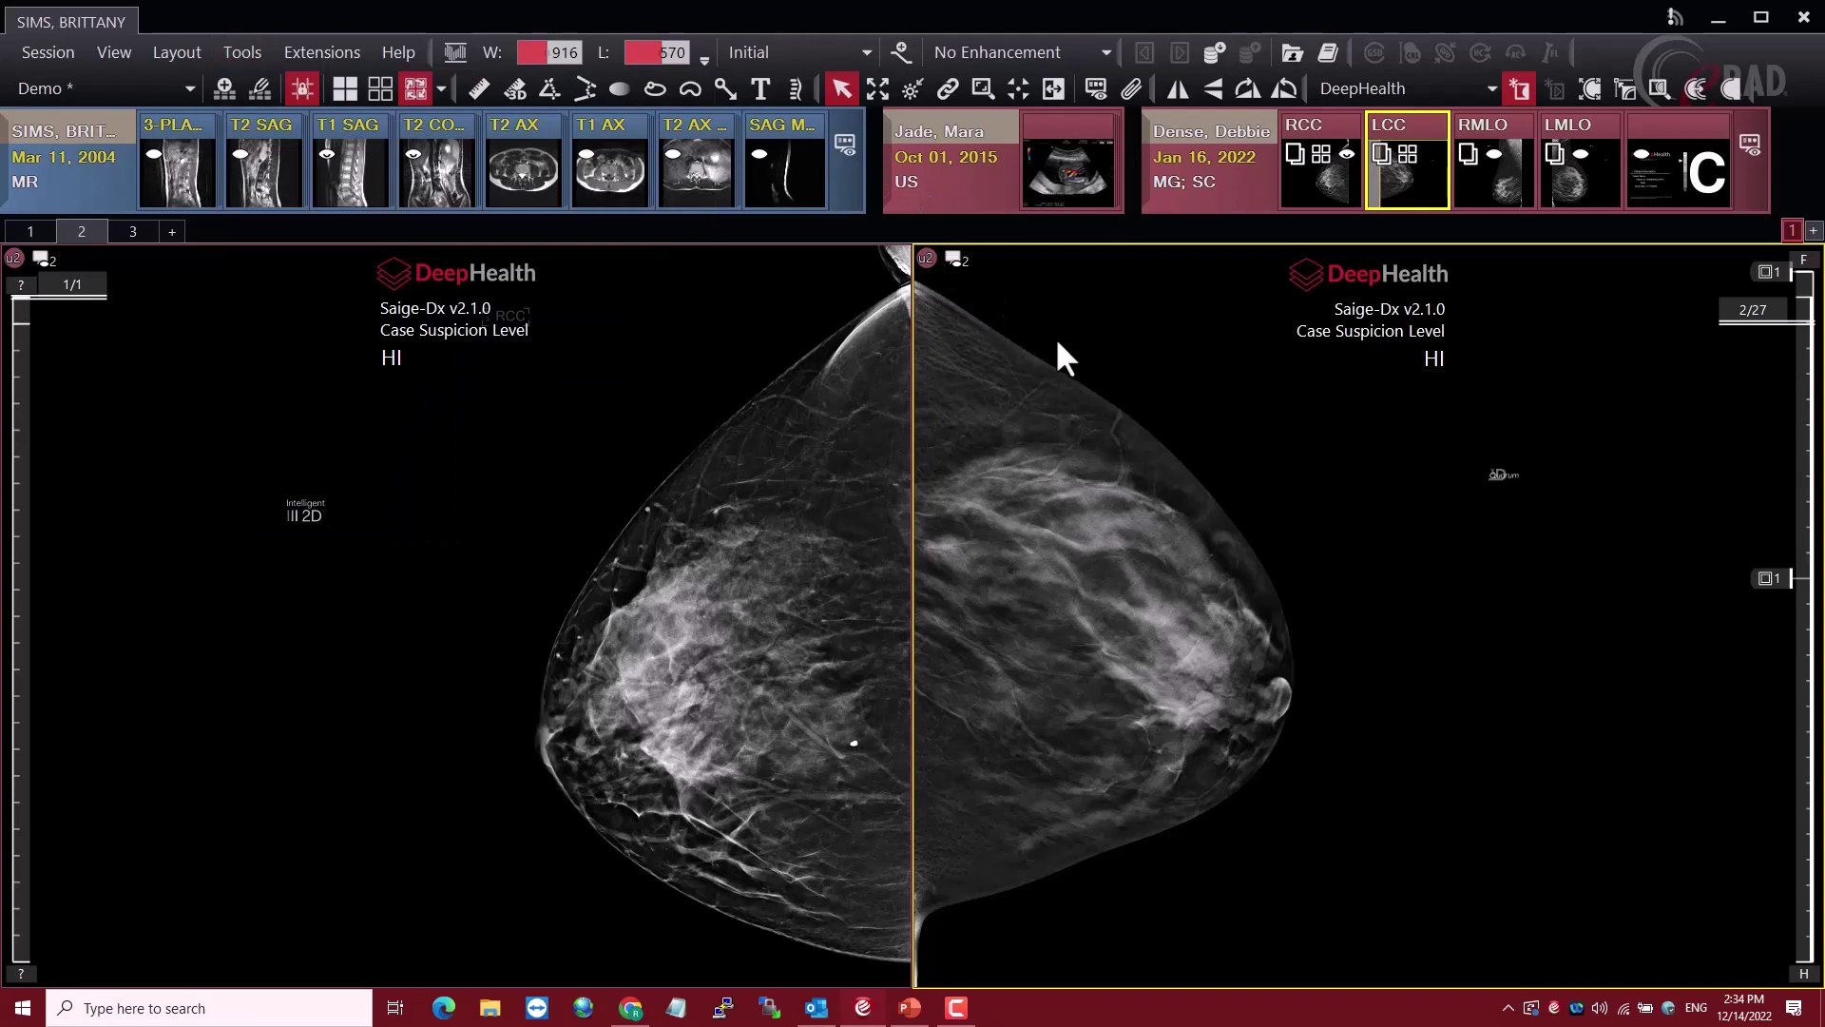
# Open the Toolbar Manager, review the groups under Toolbar Top, and expand Toolbar Bottom as the target location
pyautogui.click(246, 53)
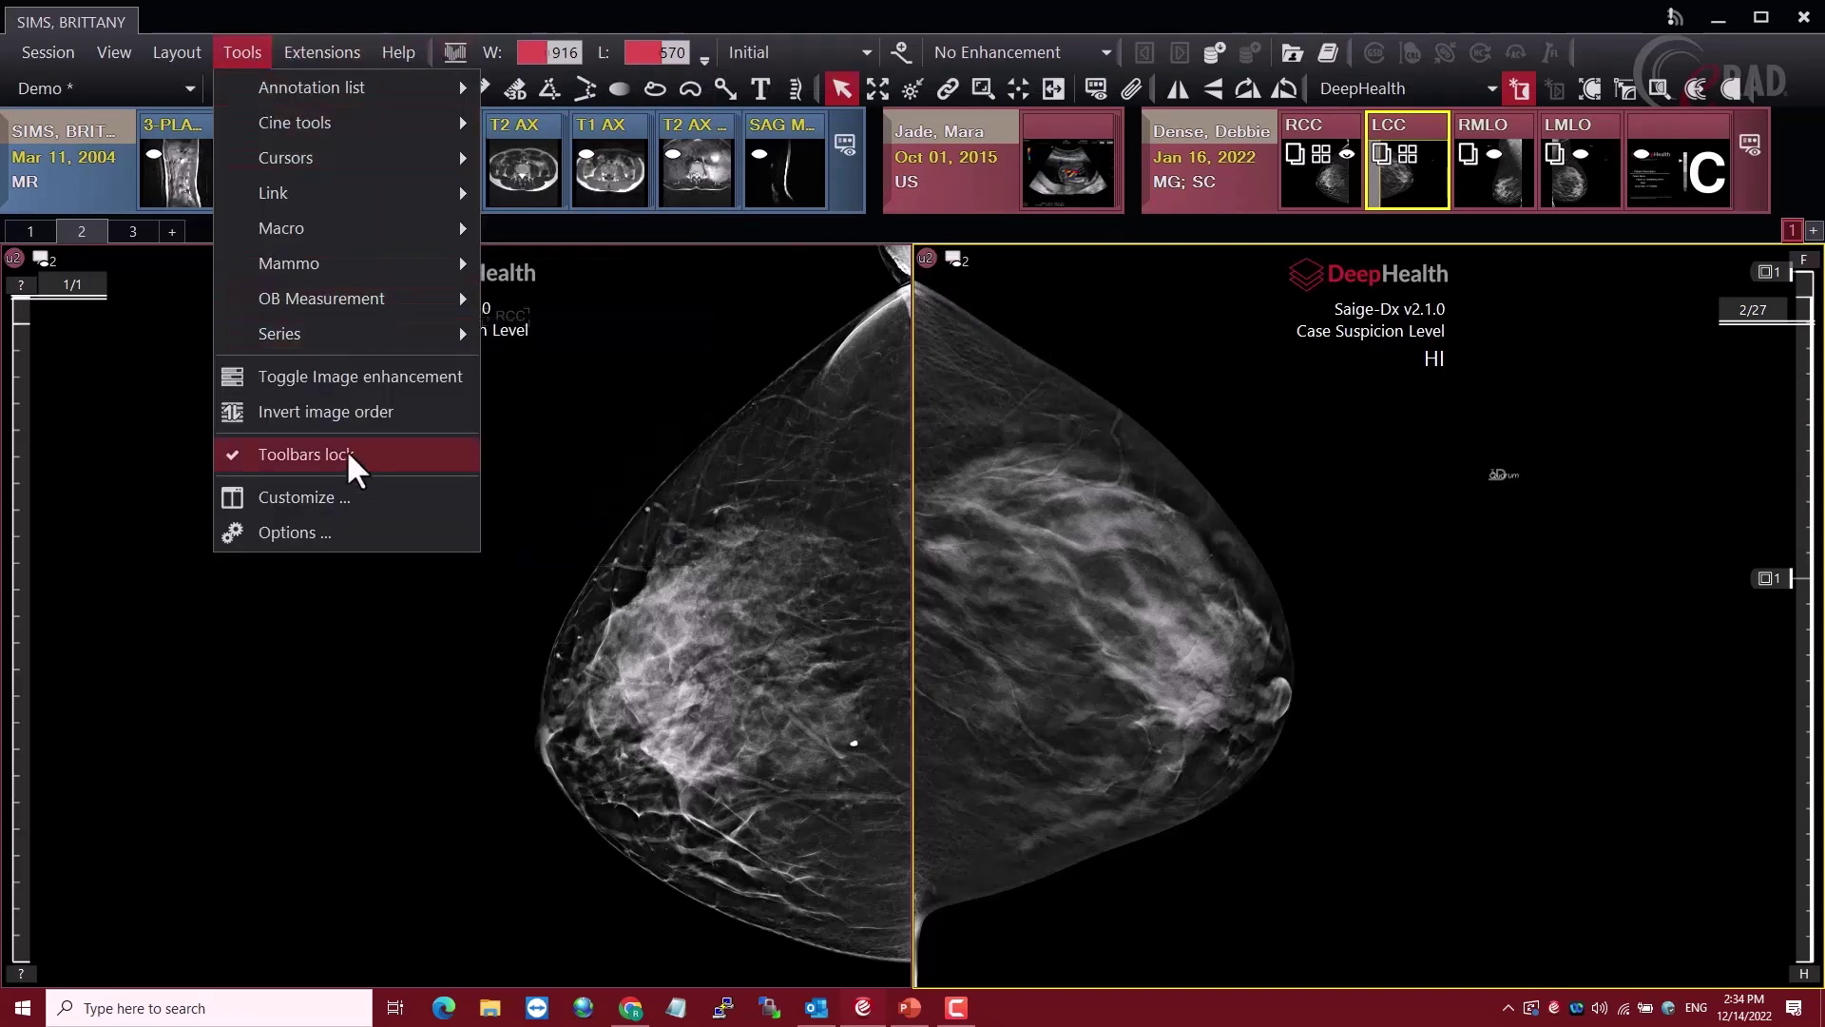
pyautogui.click(348, 489)
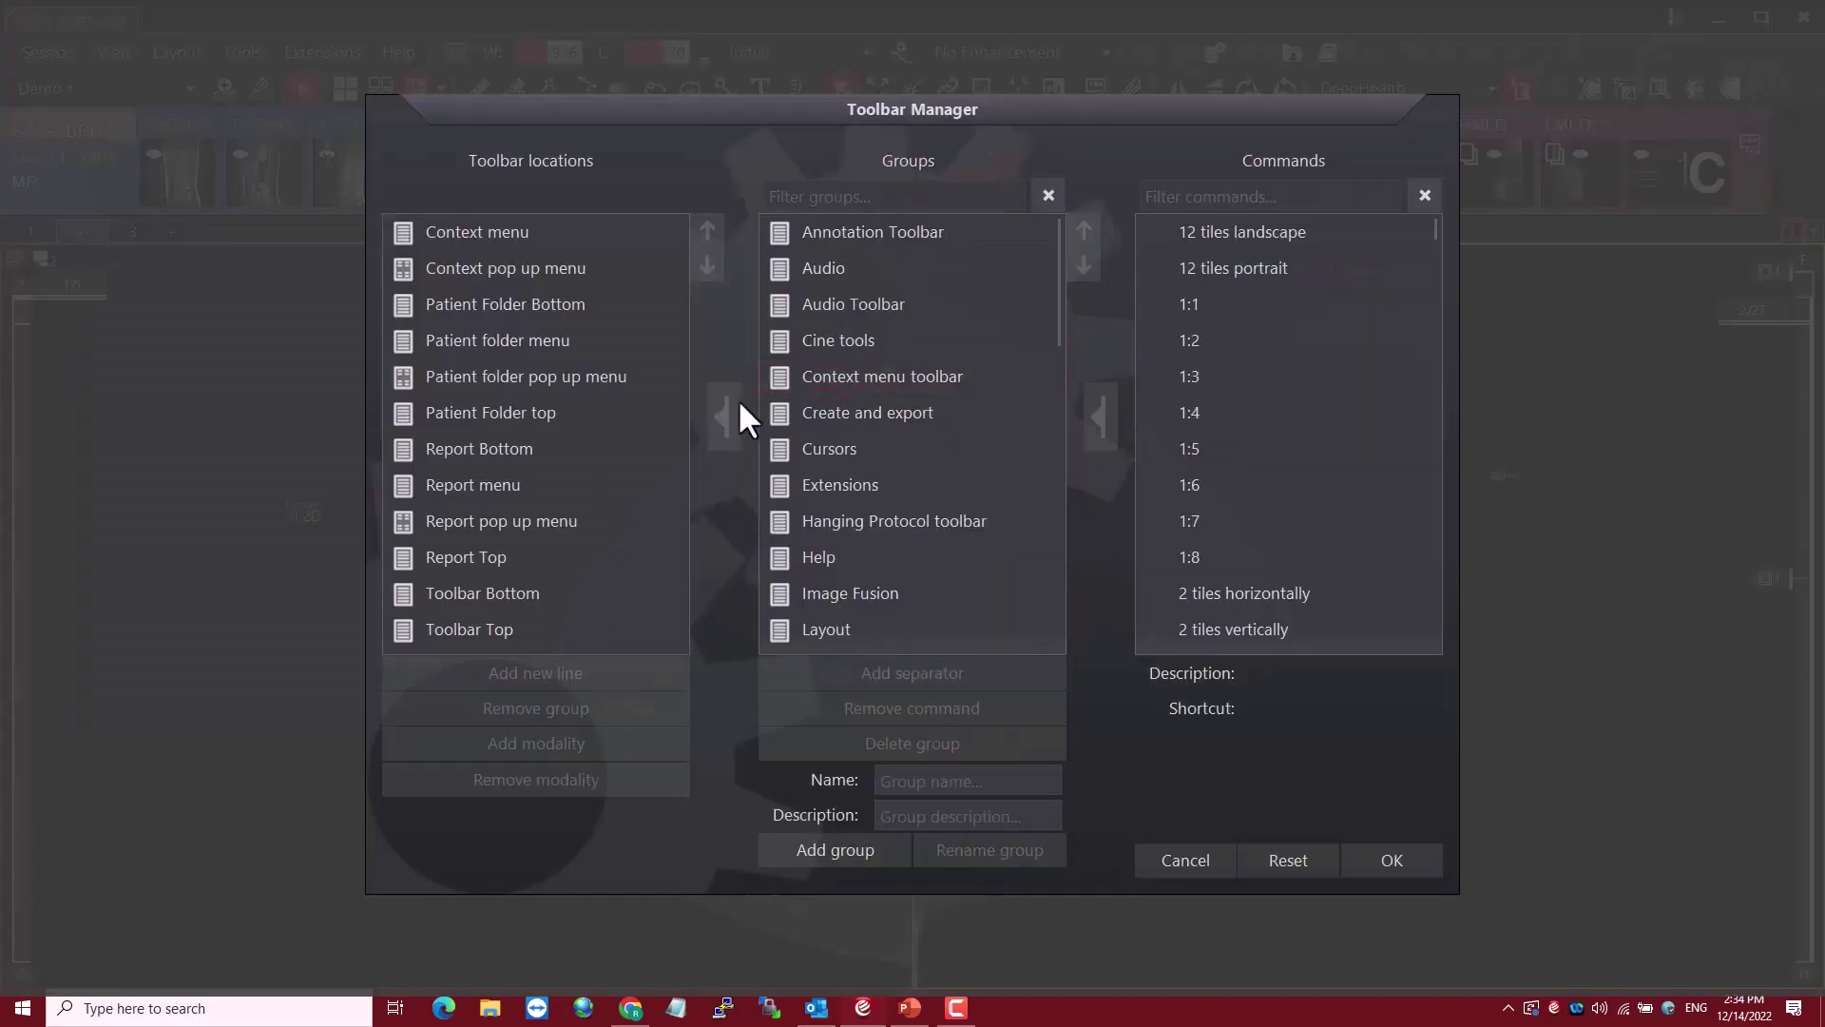
pyautogui.doubleClick(546, 623)
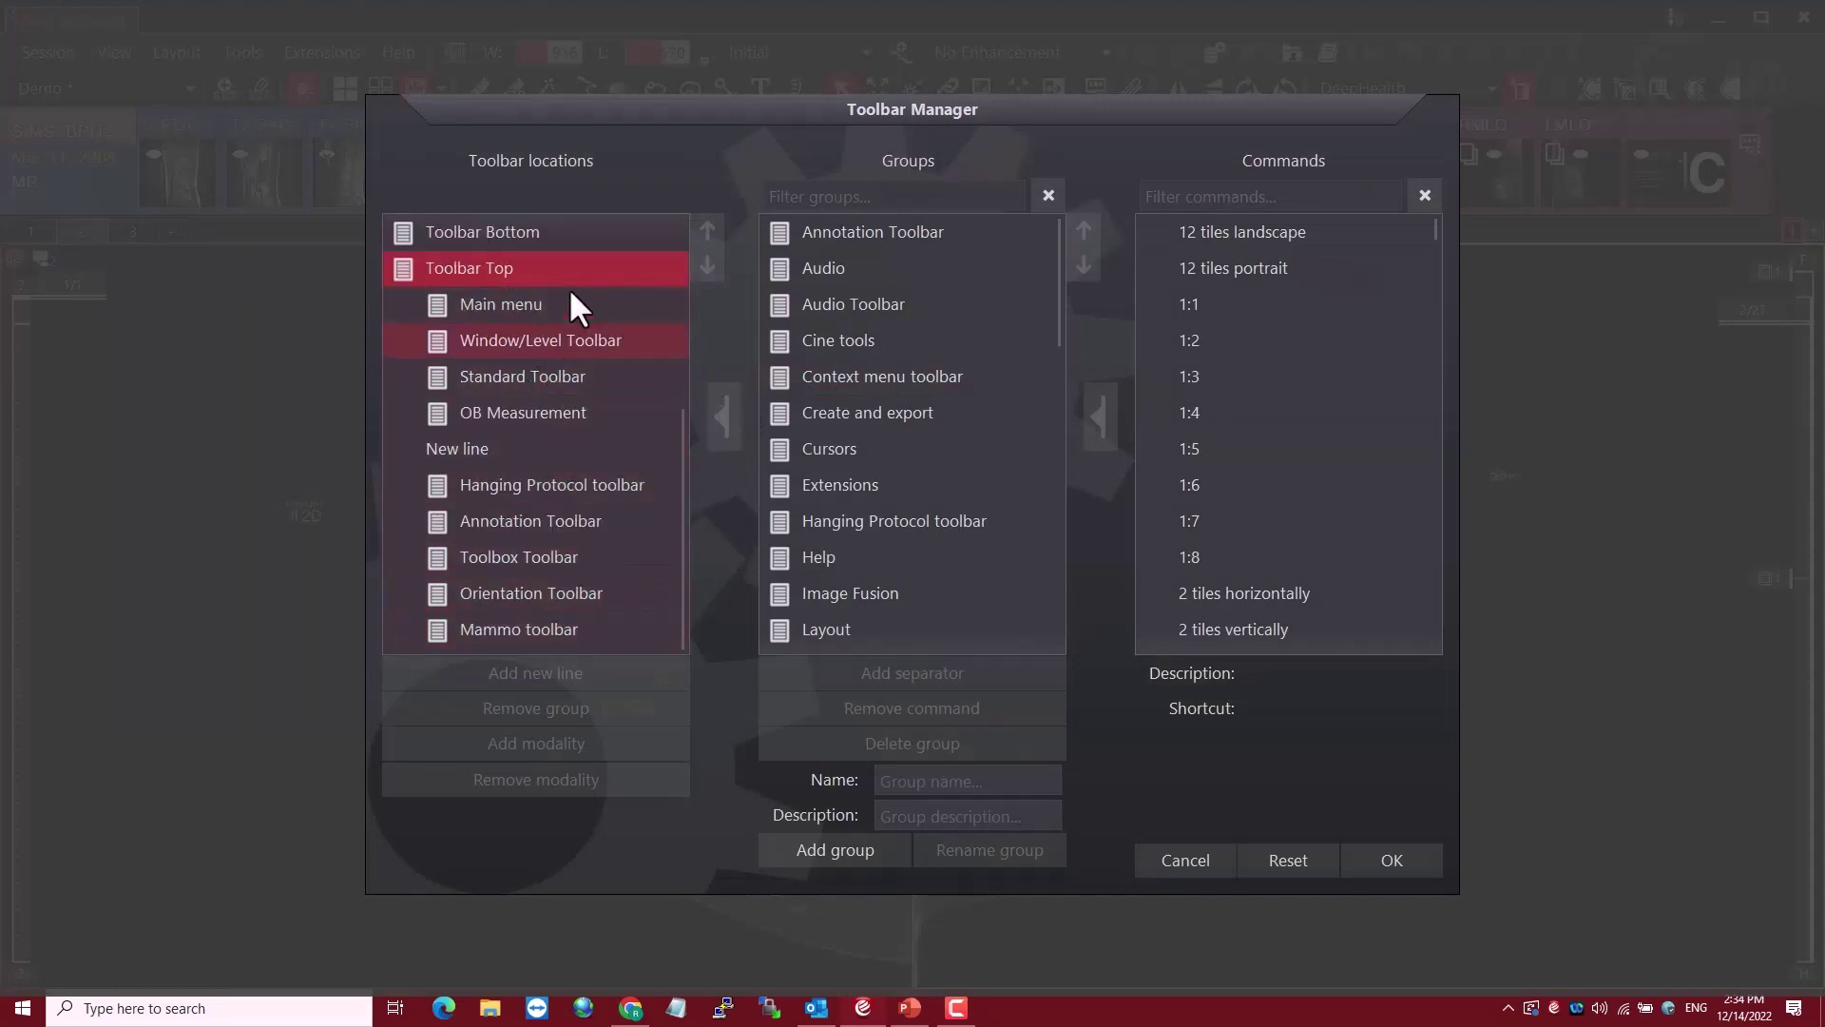
pyautogui.doubleClick(494, 232)
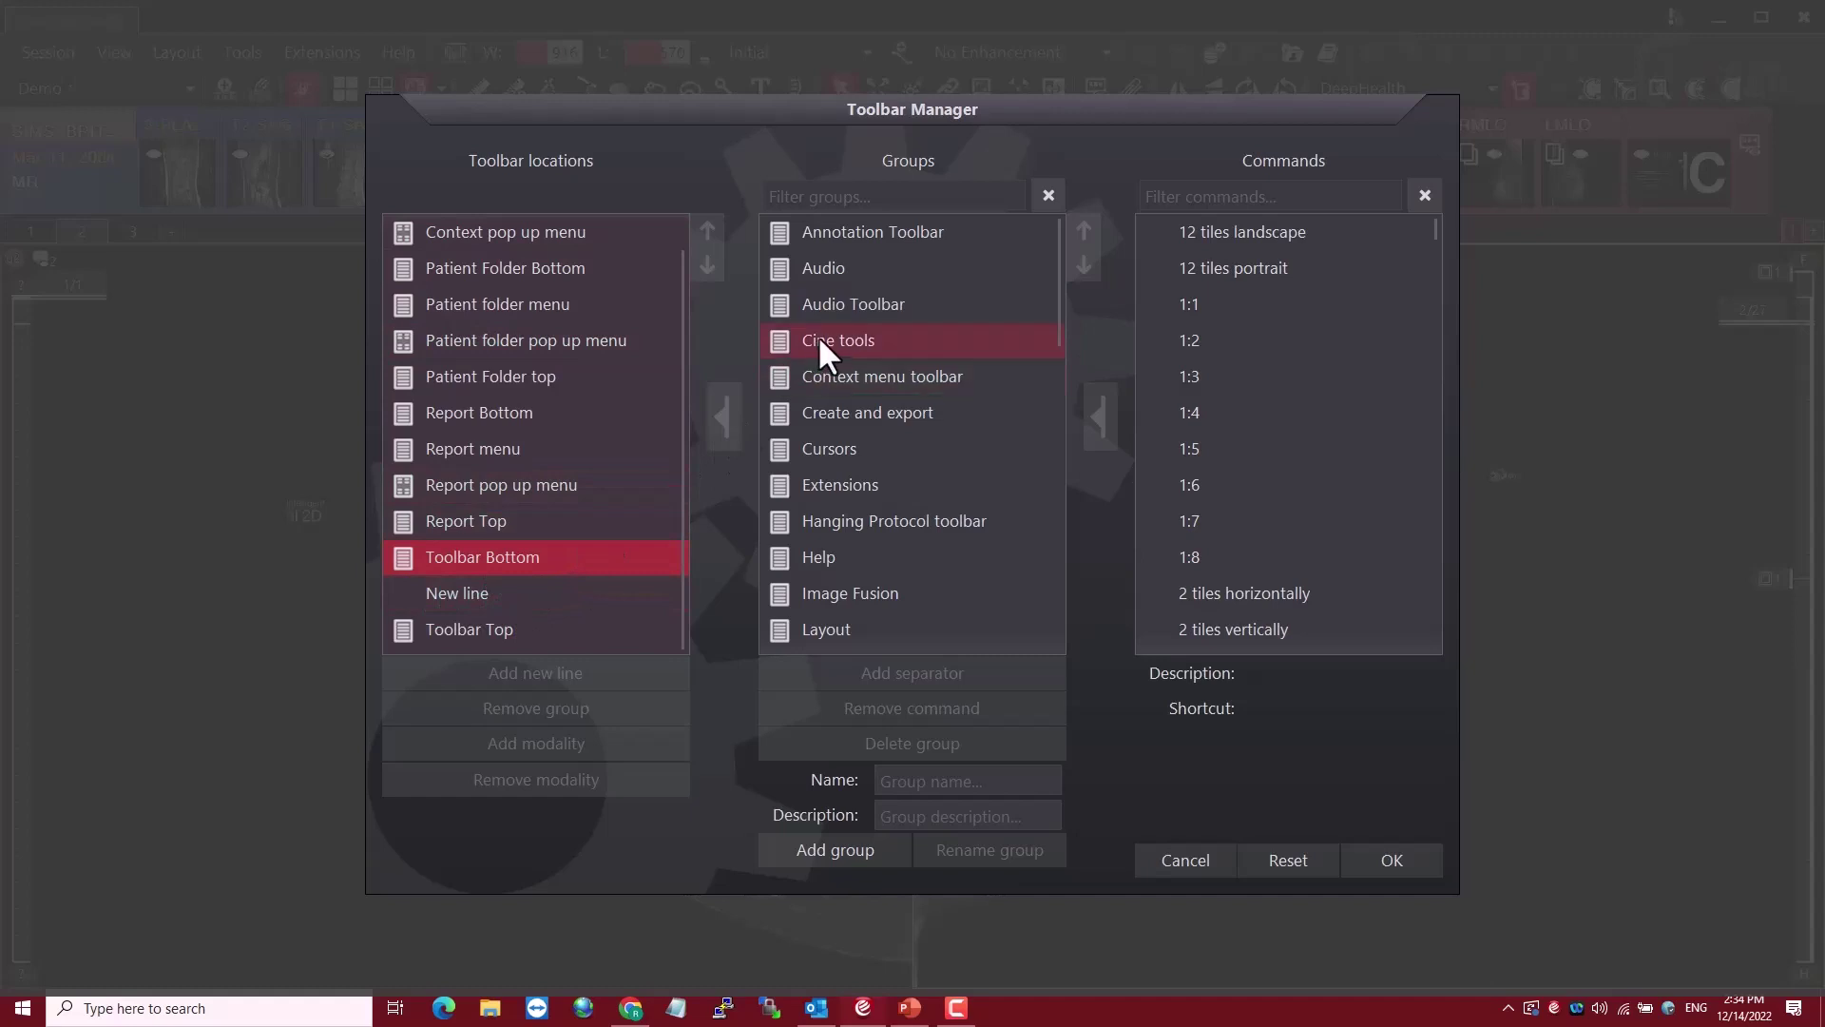
# Expand the Cine tools group to show its commands and filter the available commands by "cine"
pyautogui.doubleClick(892, 342)
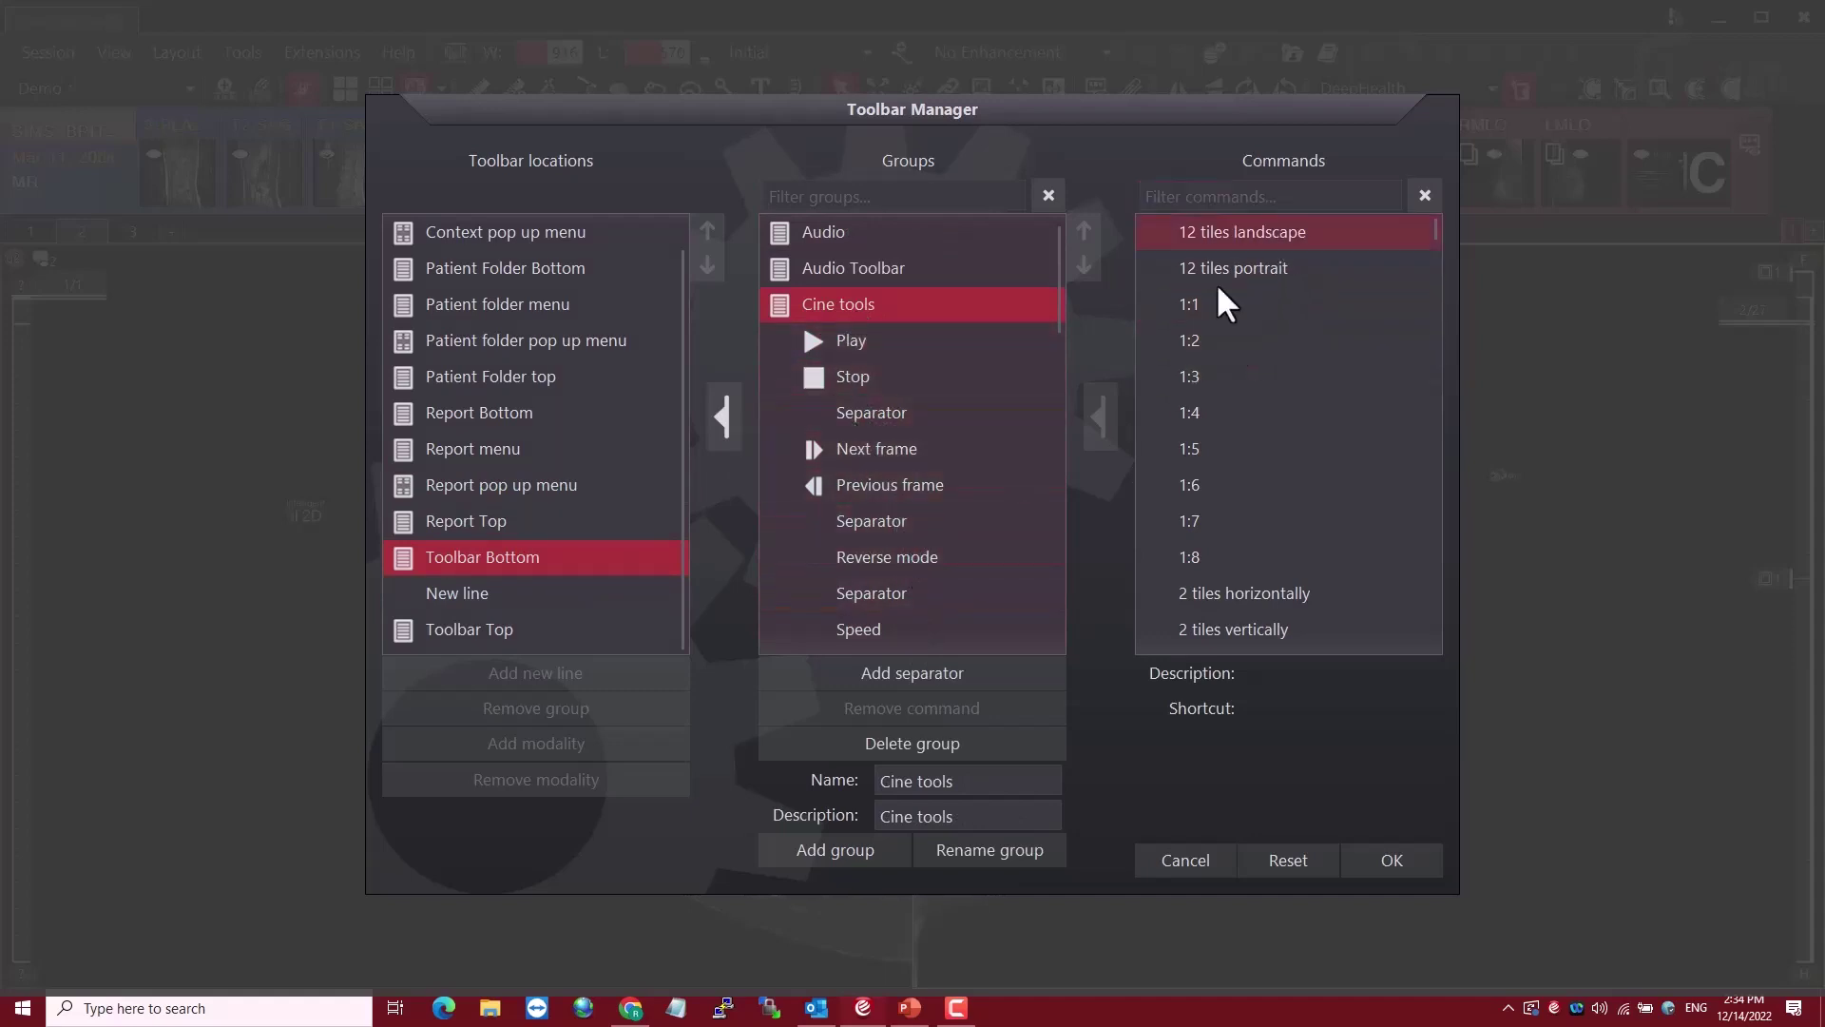
pyautogui.click(1251, 195)
pyautogui.scroll(-4, 1263, 327)
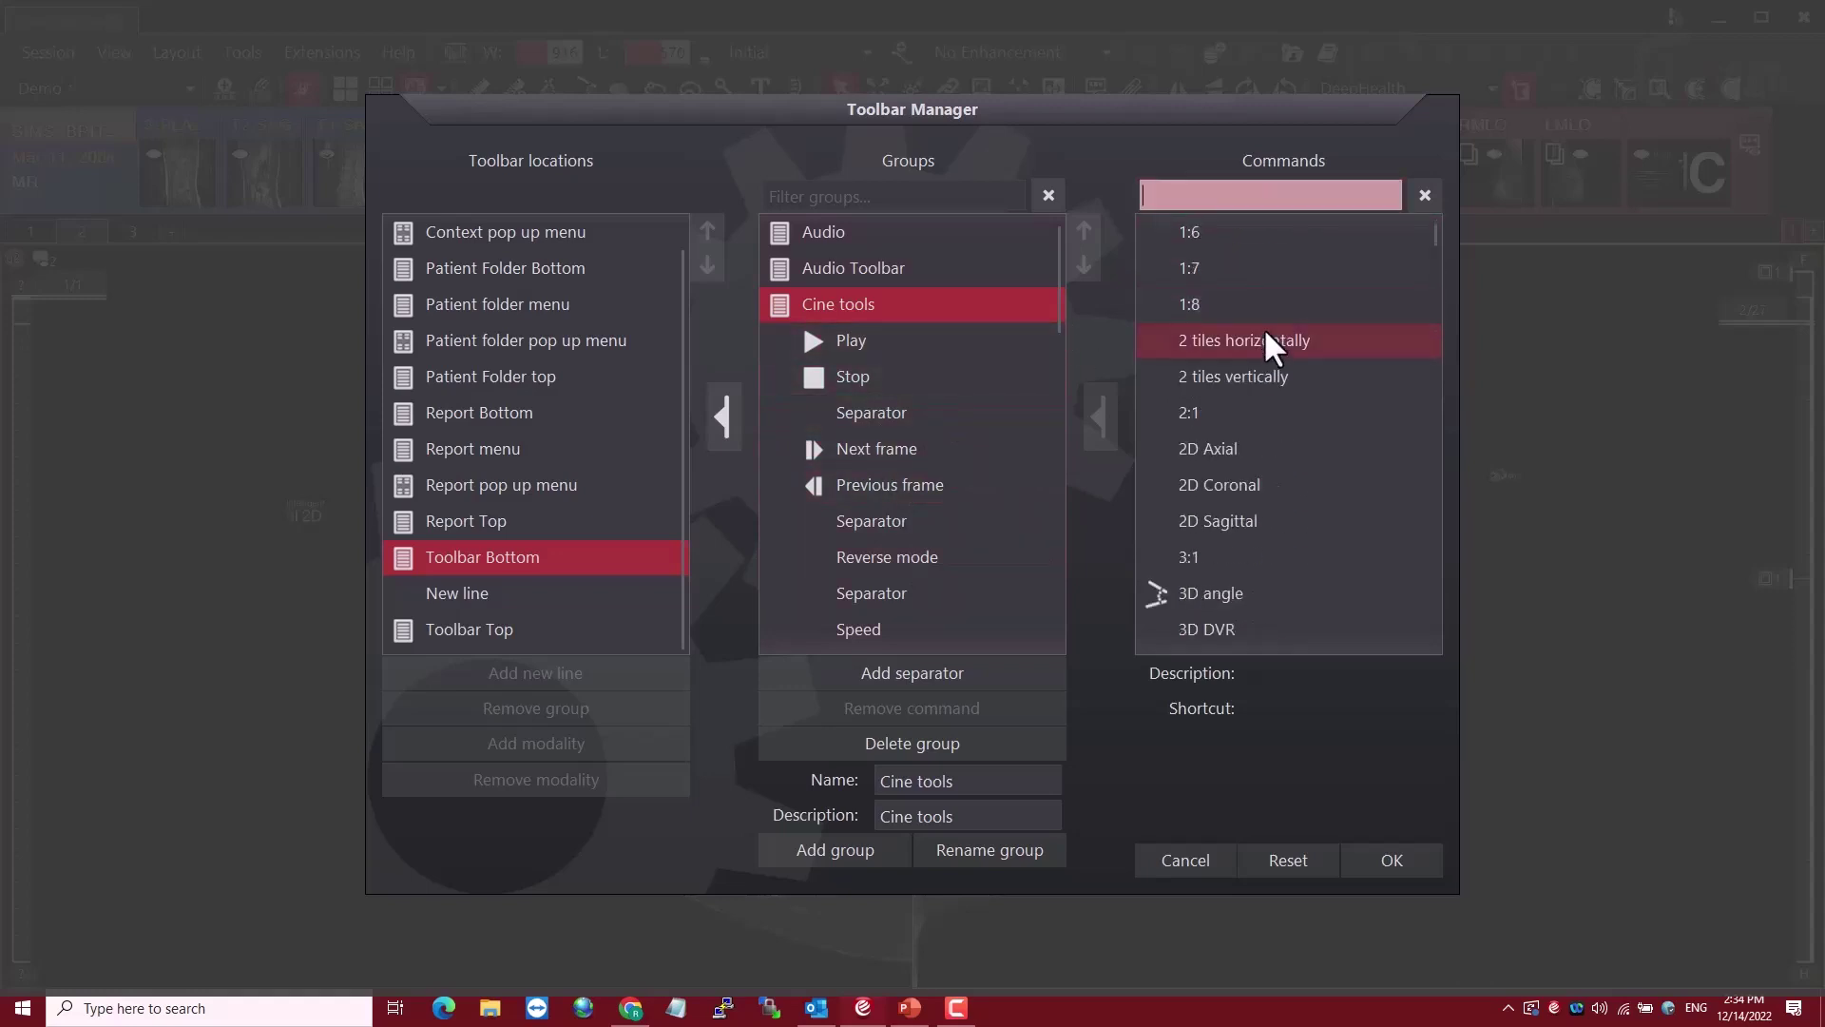
pyautogui.click(1432, 237)
pyautogui.moveTo(1433, 237); pyautogui.dragTo(1397, 217)
pyautogui.click(1272, 199)
pyautogui.click(1270, 203)
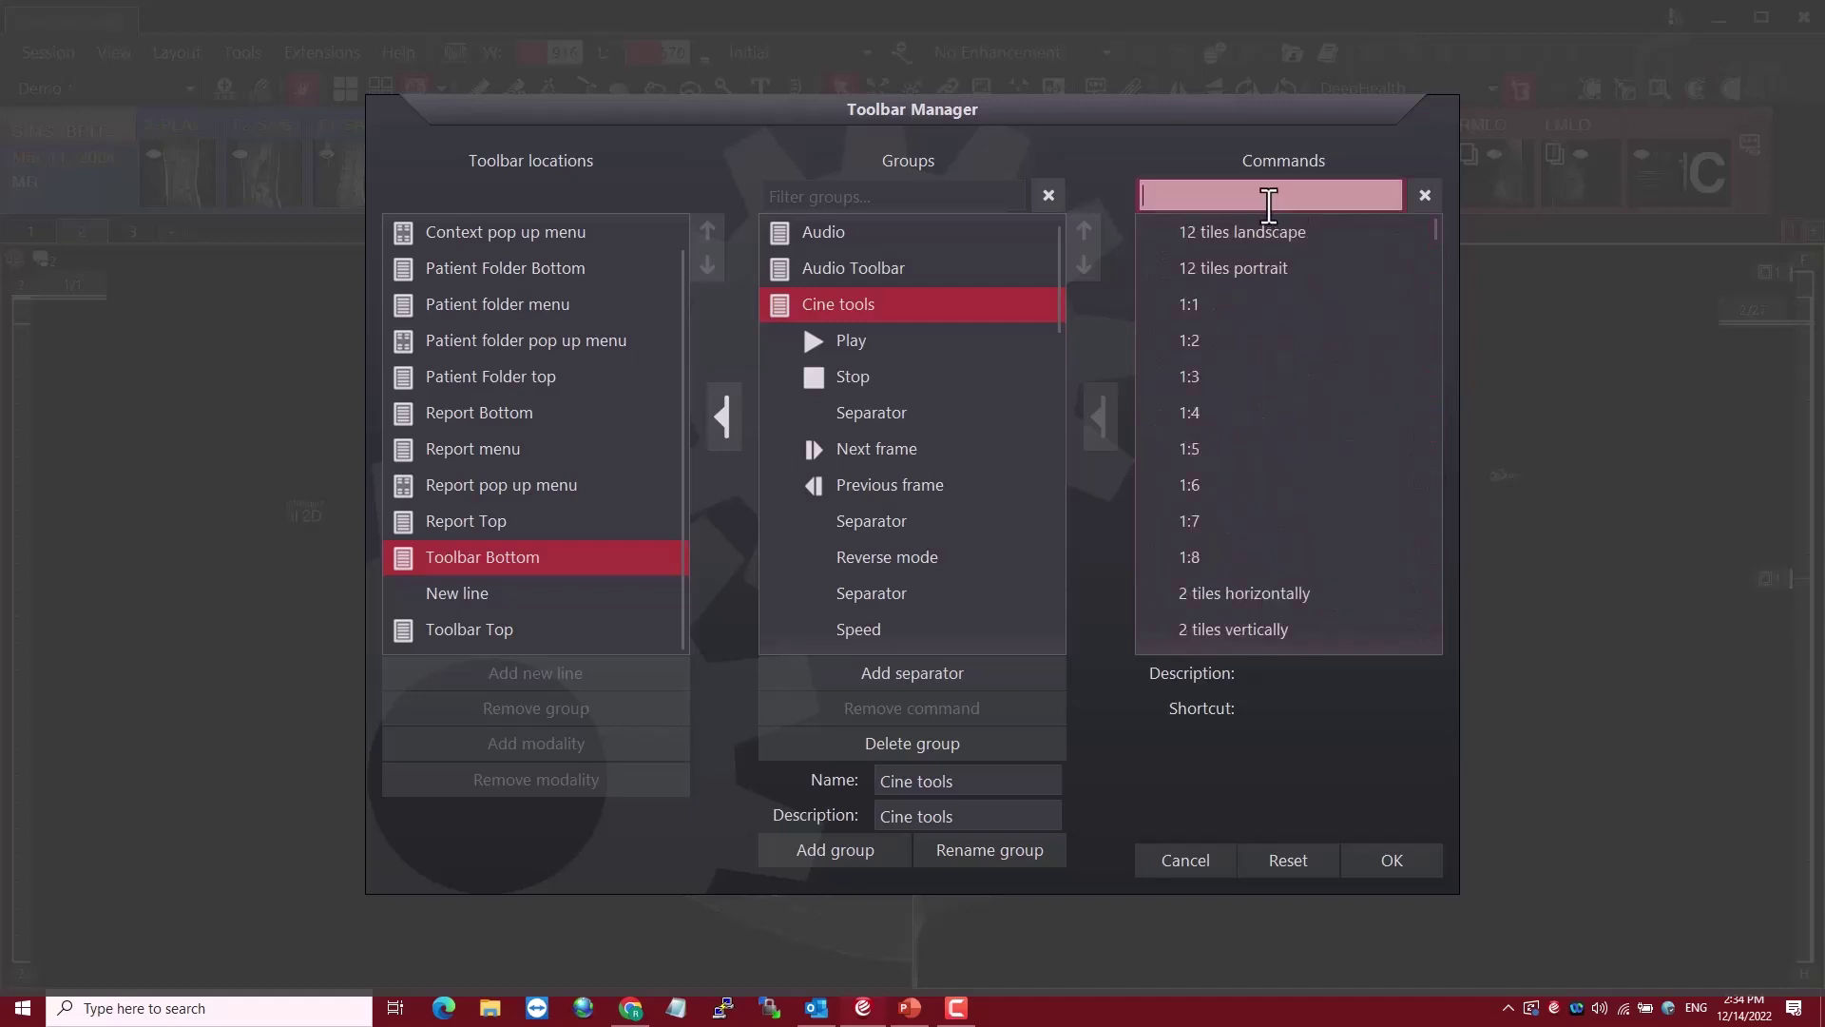
pyautogui.write('cin')
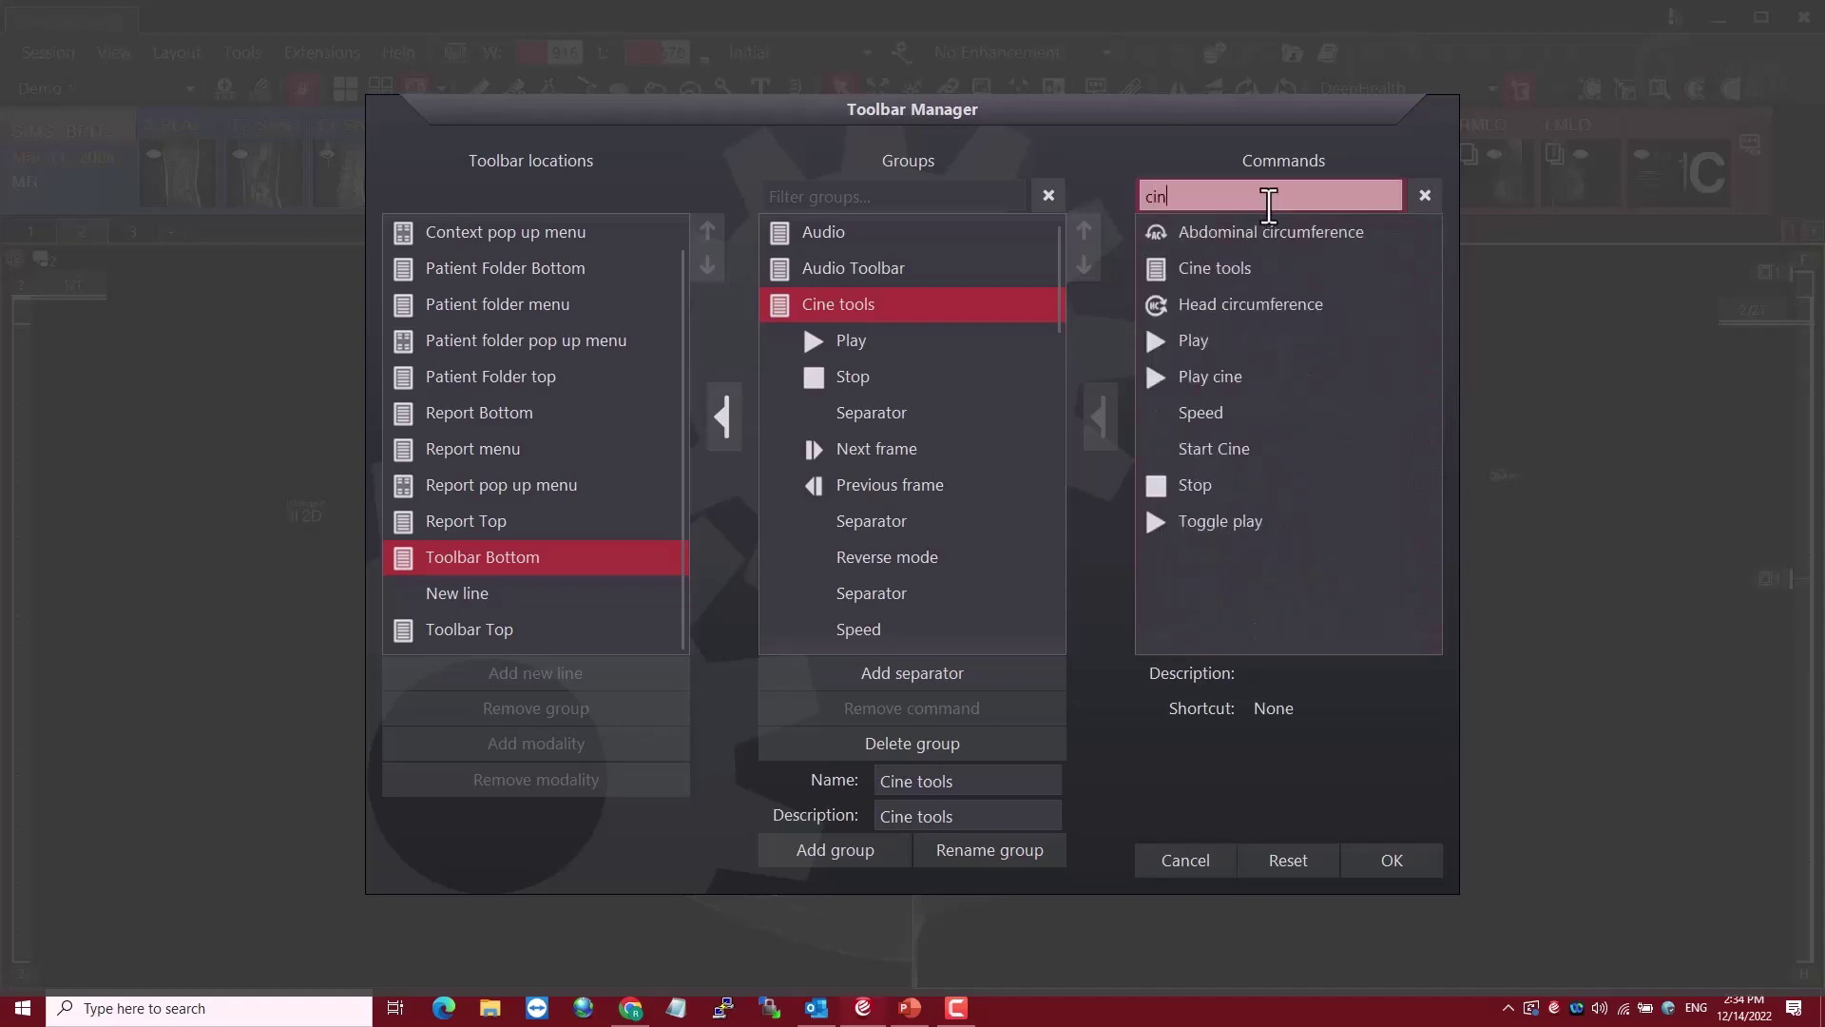
pyautogui.write('e')
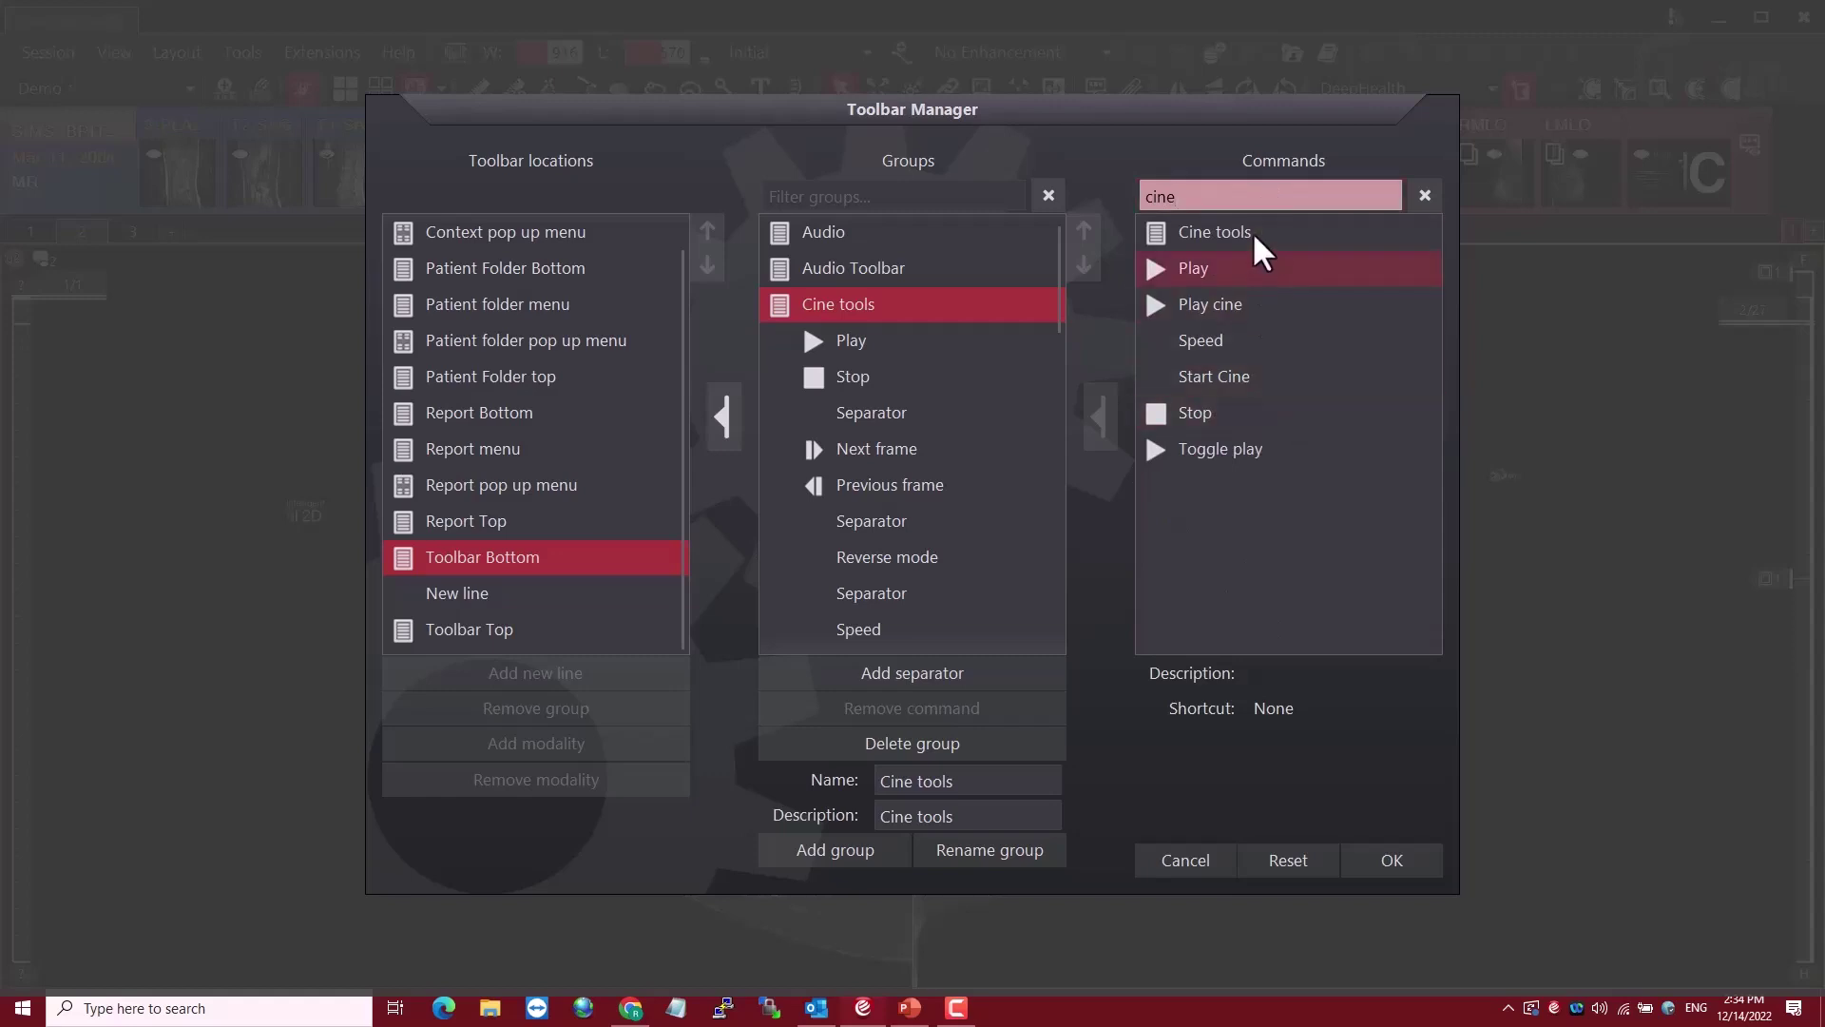
# Add the Cine tools group to the Toolbar Bottom location and save the toolbar layout
pyautogui.click(1183, 232)
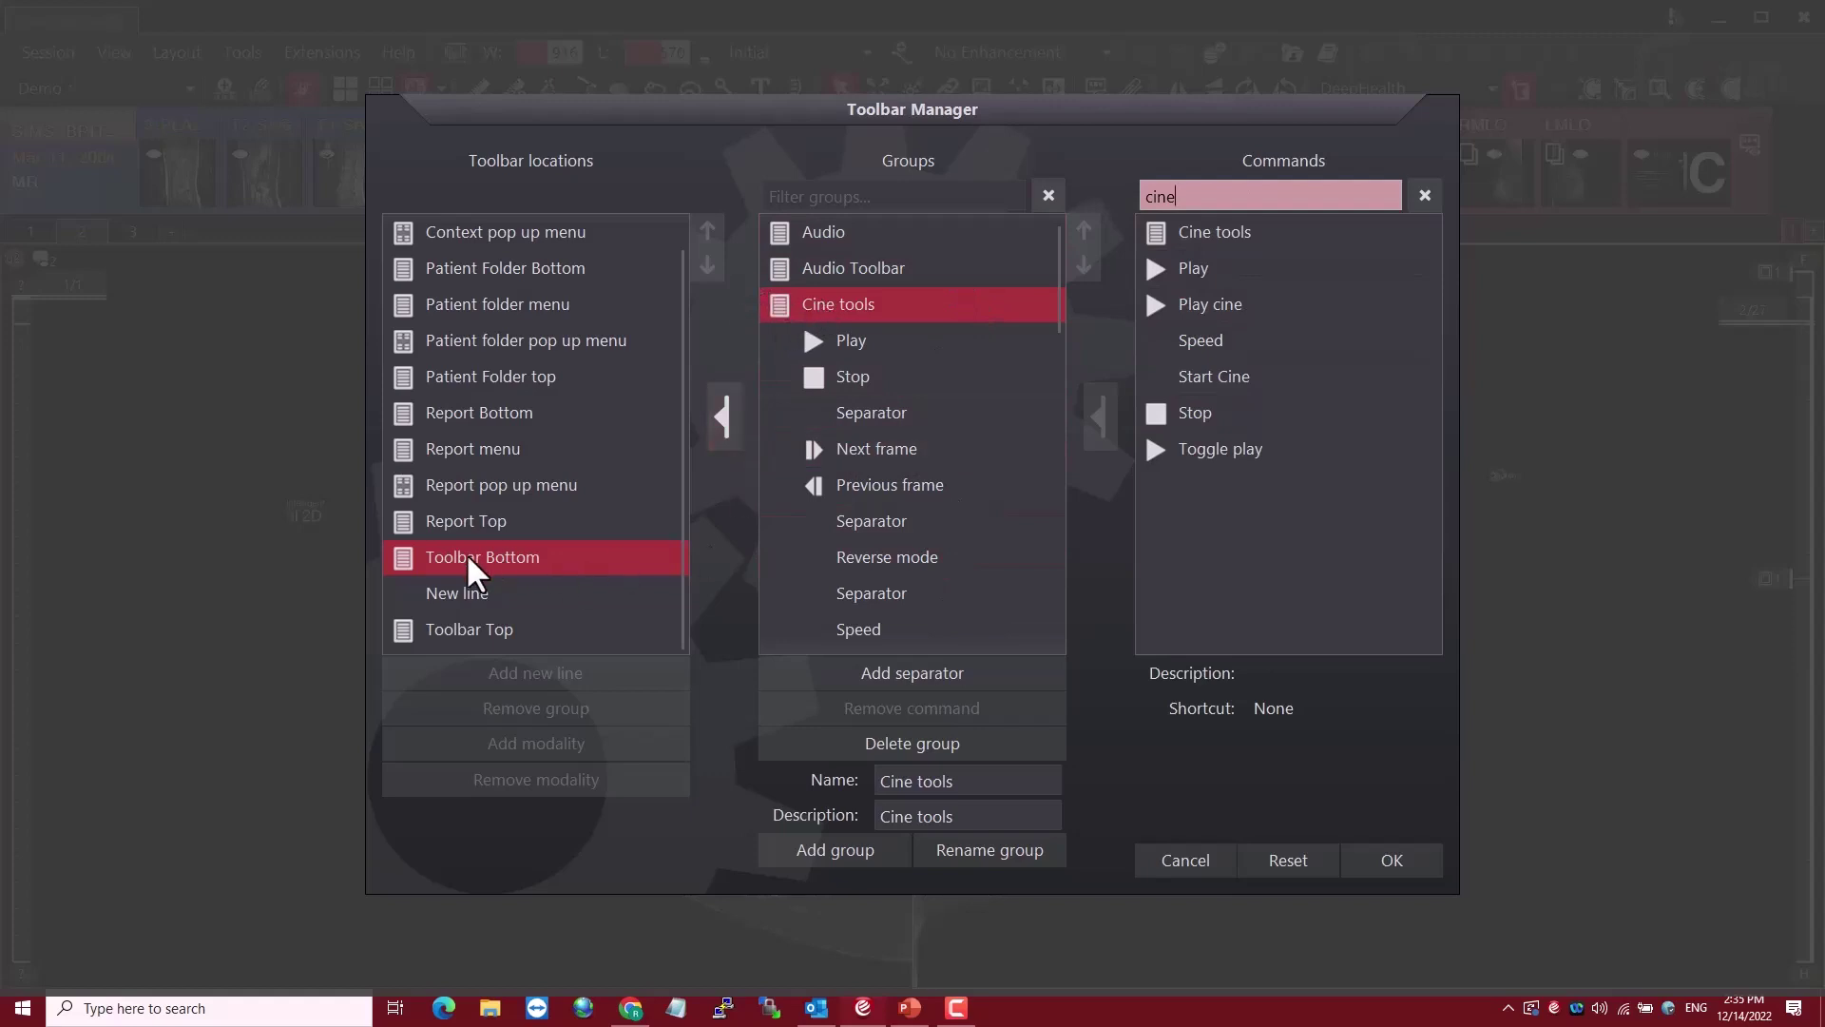
pyautogui.click(721, 412)
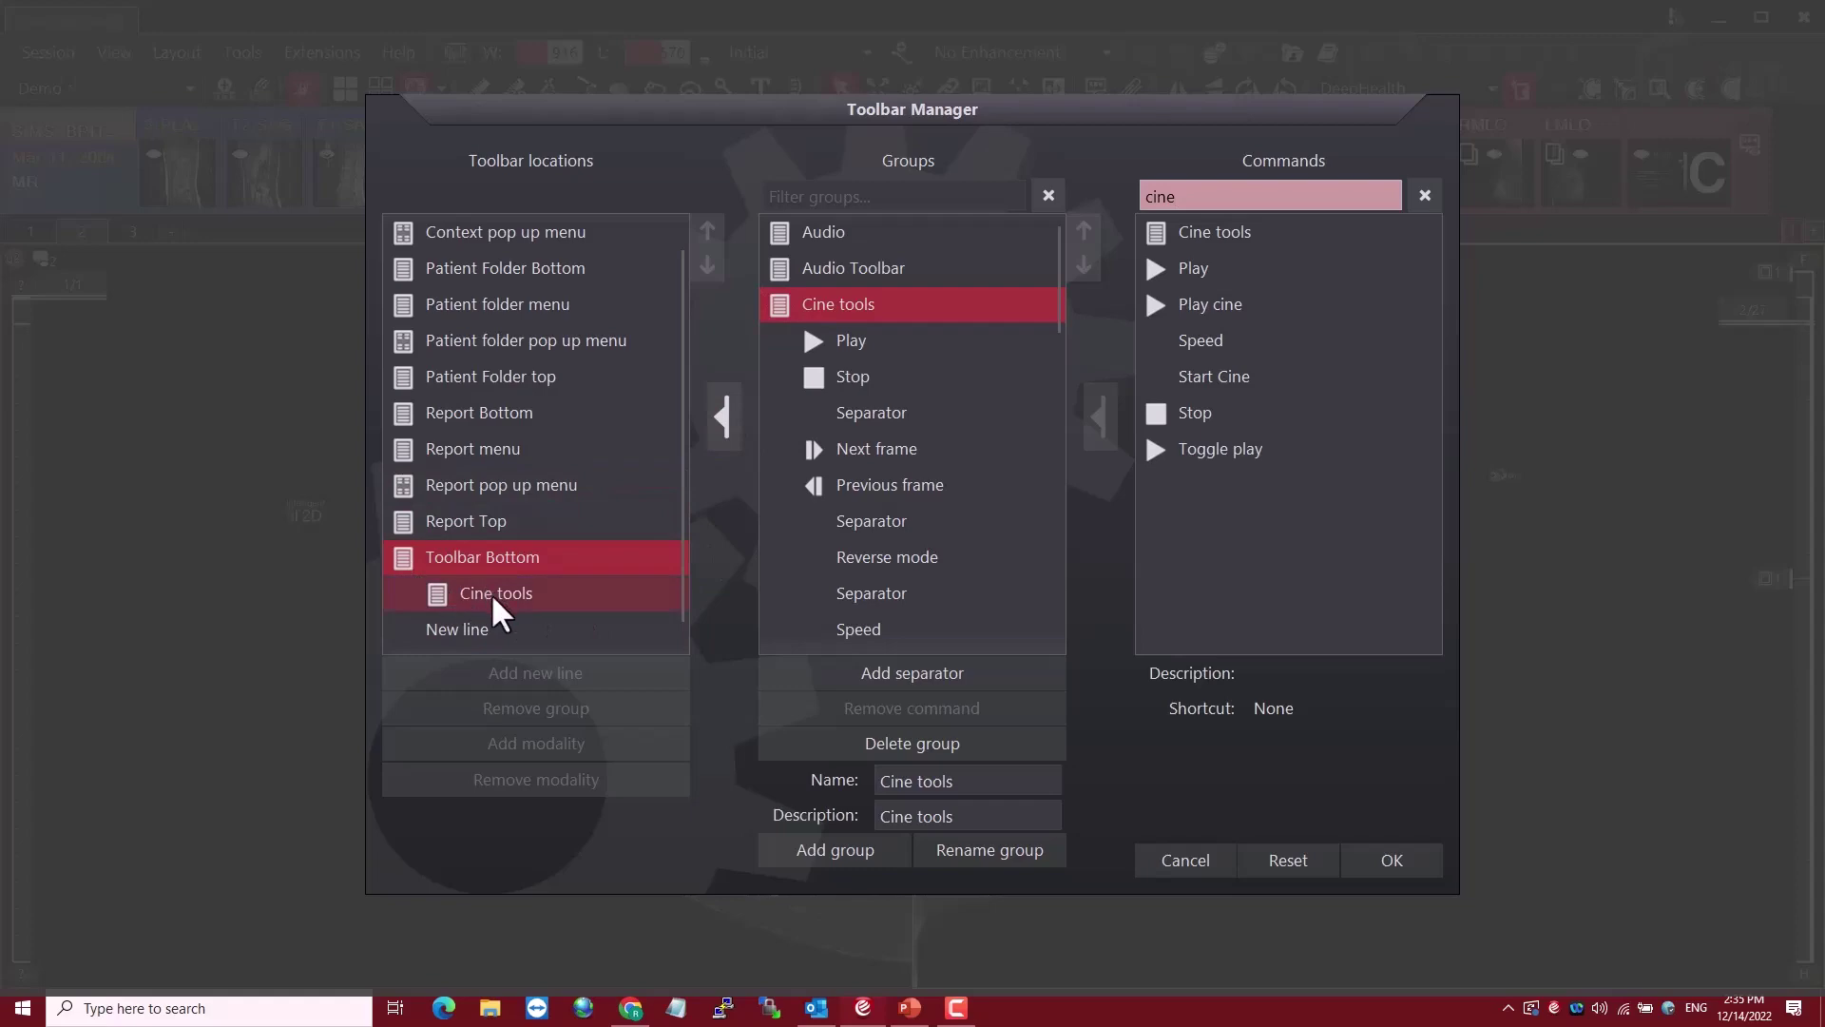
pyautogui.click(1389, 860)
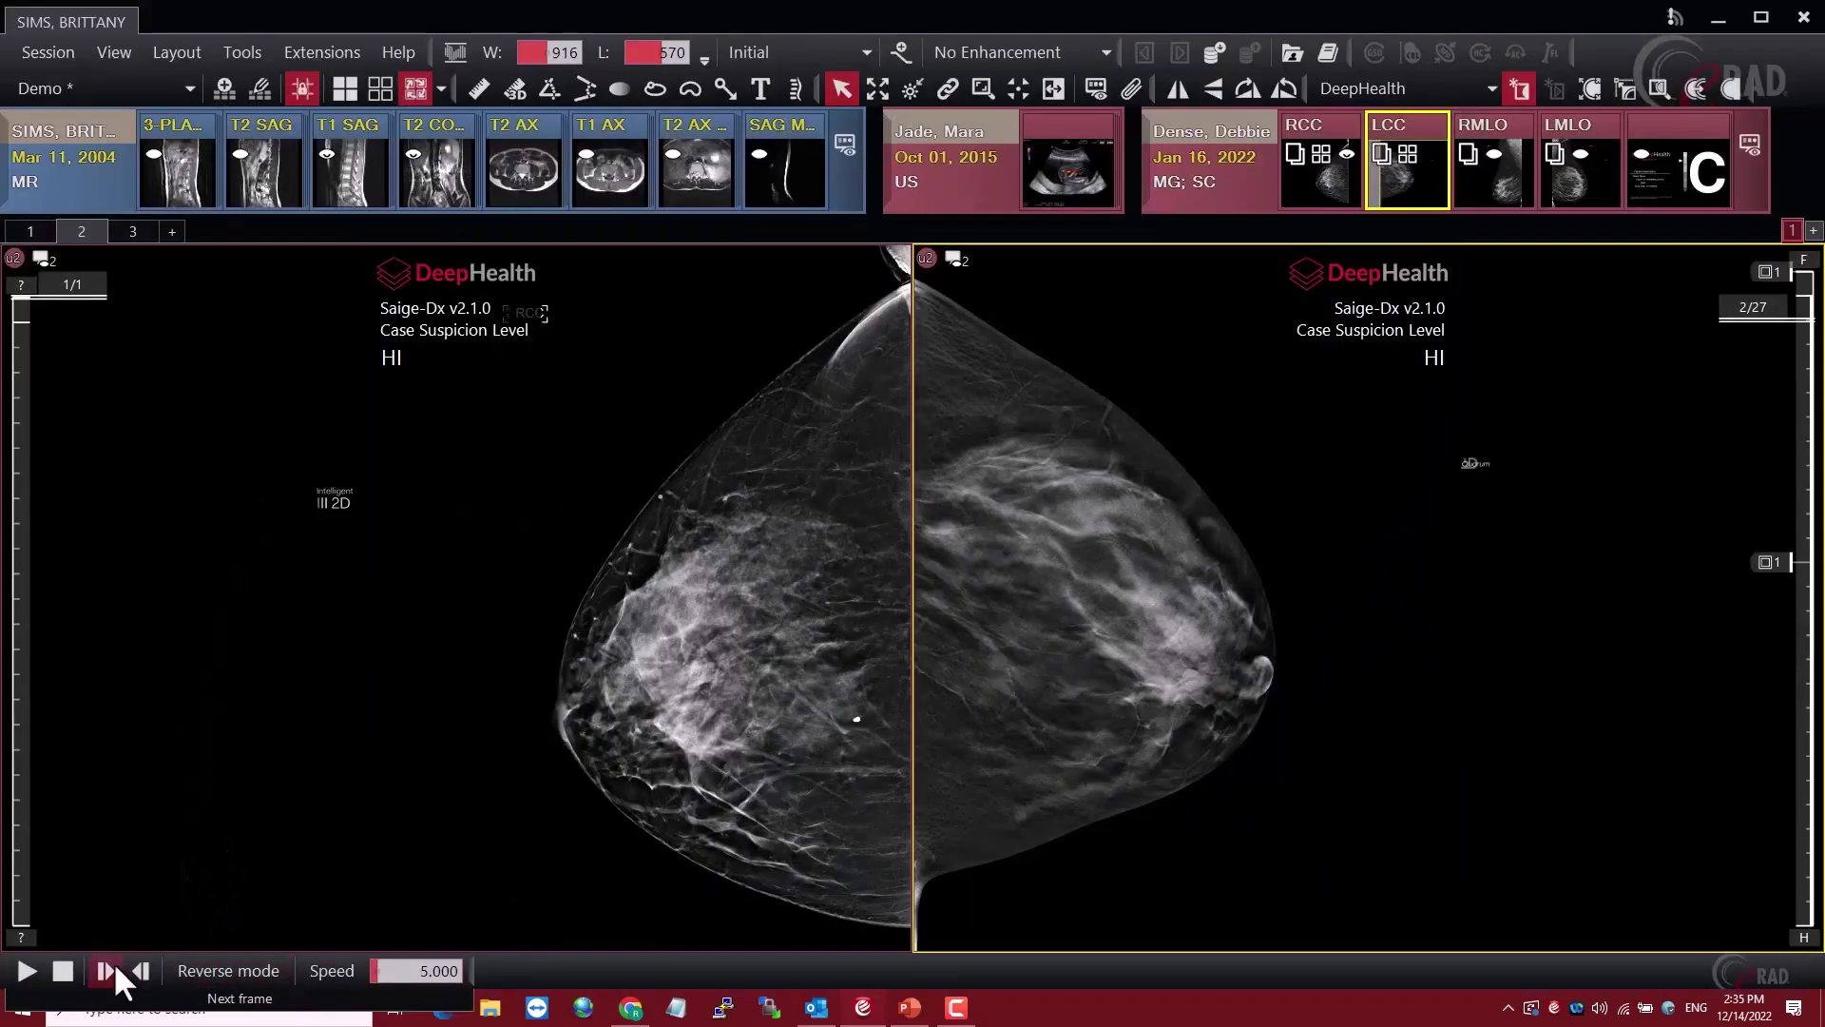
# Play the LCC tomosynthesis series with the newly added Cine tools and stop the playback
pyautogui.moveTo(114, 975)
pyautogui.mouseDown()
pyautogui.moveTo(228, 894)
pyautogui.moveTo(91, 951)
pyautogui.mouseUp()
pyautogui.click(26, 971)
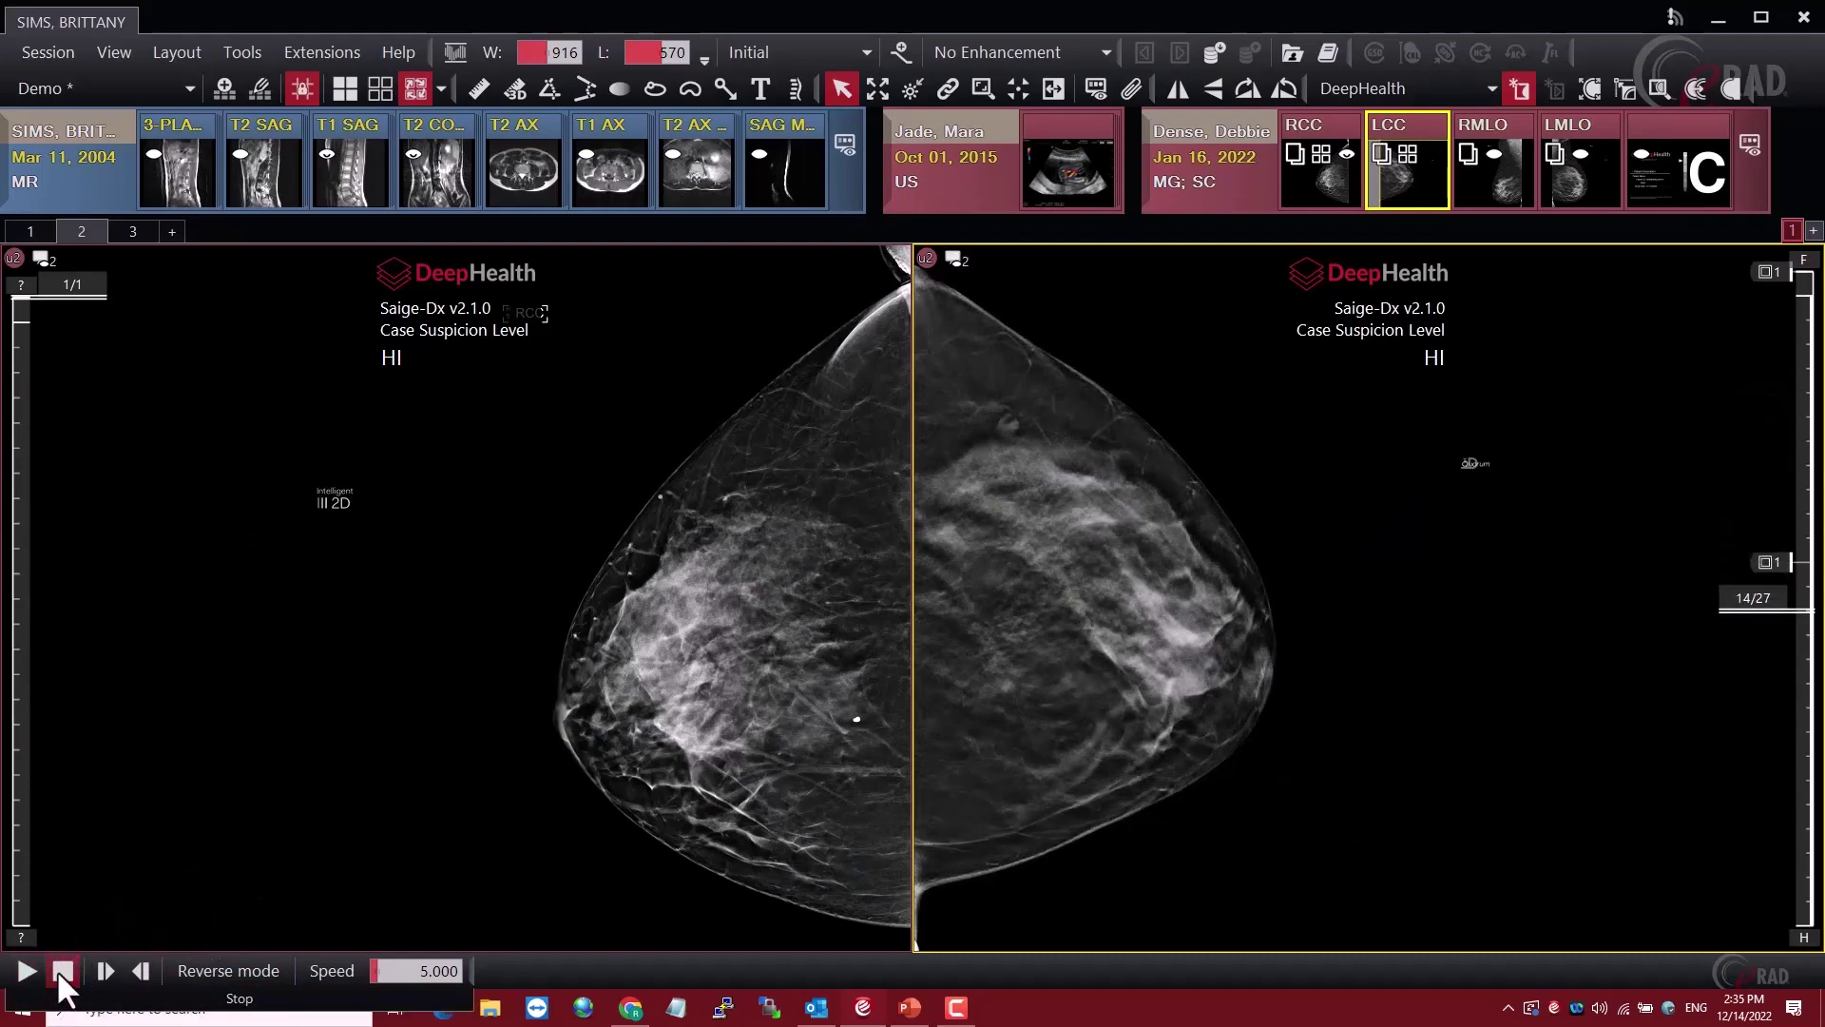
pyautogui.click(63, 970)
pyautogui.scroll(11, 1032, 504)
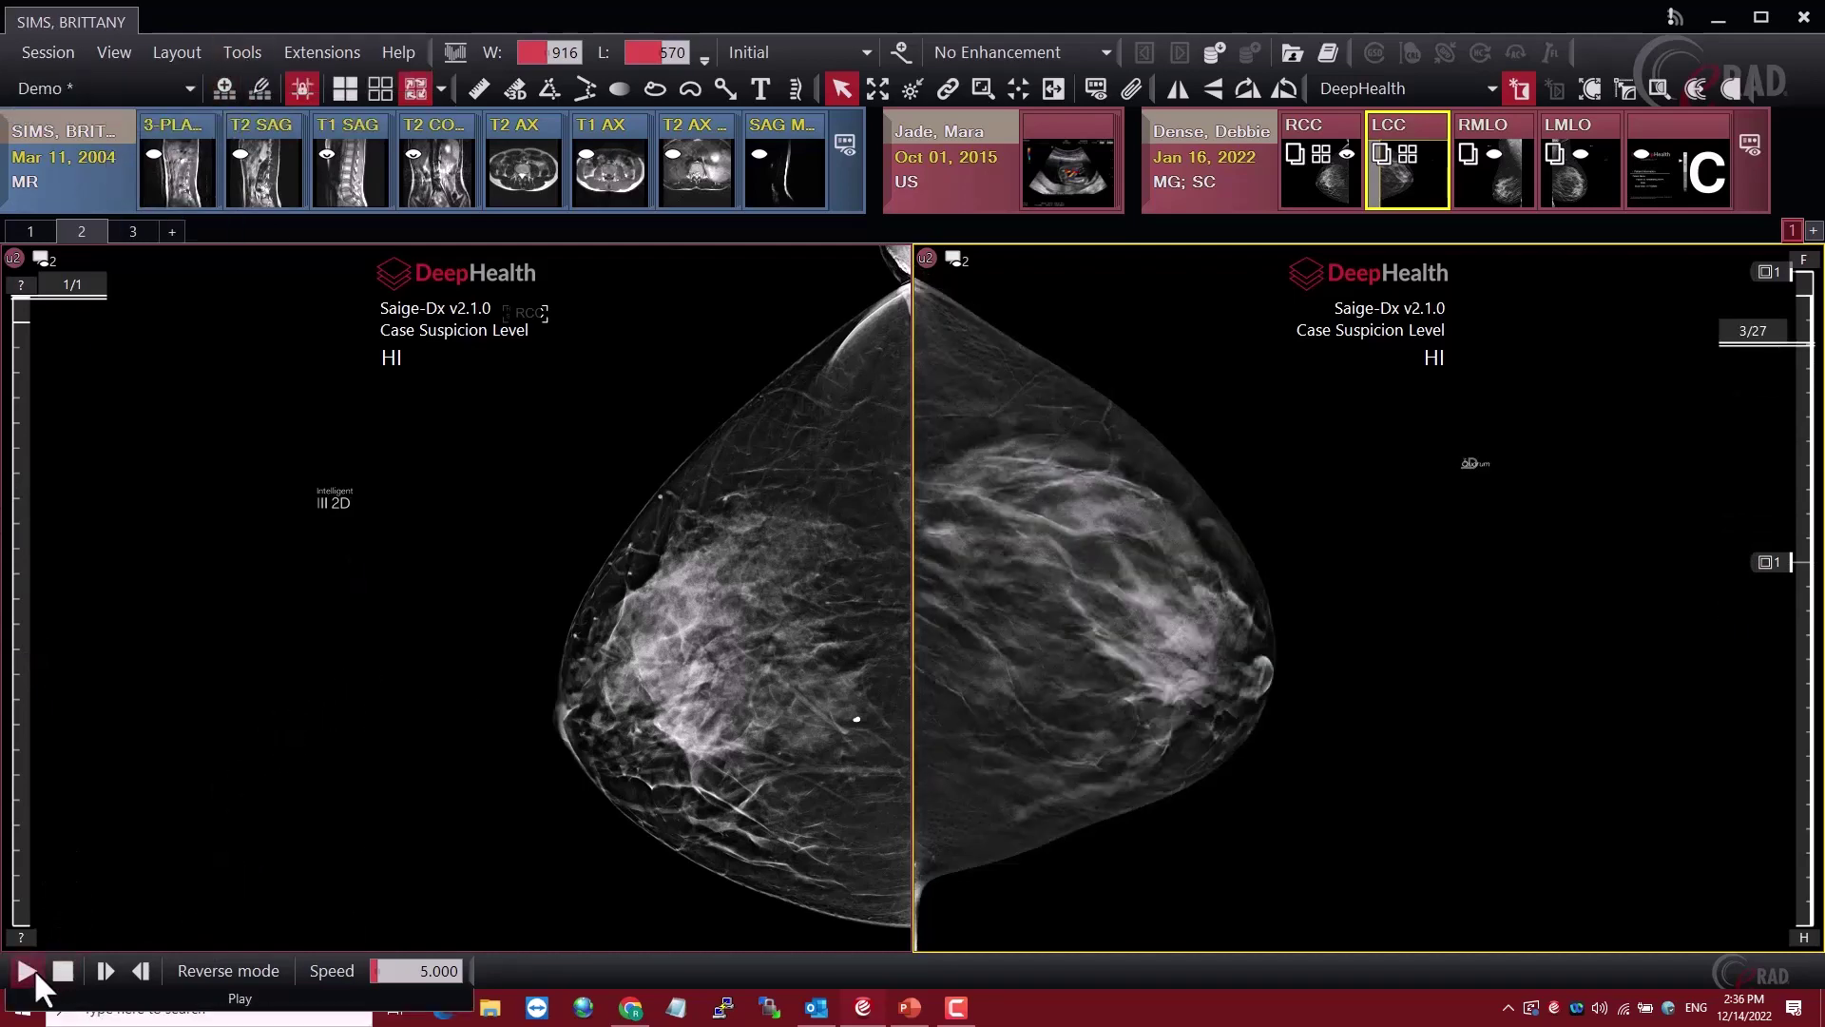
pyautogui.moveTo(63, 970); pyautogui.dragTo(209, 922)
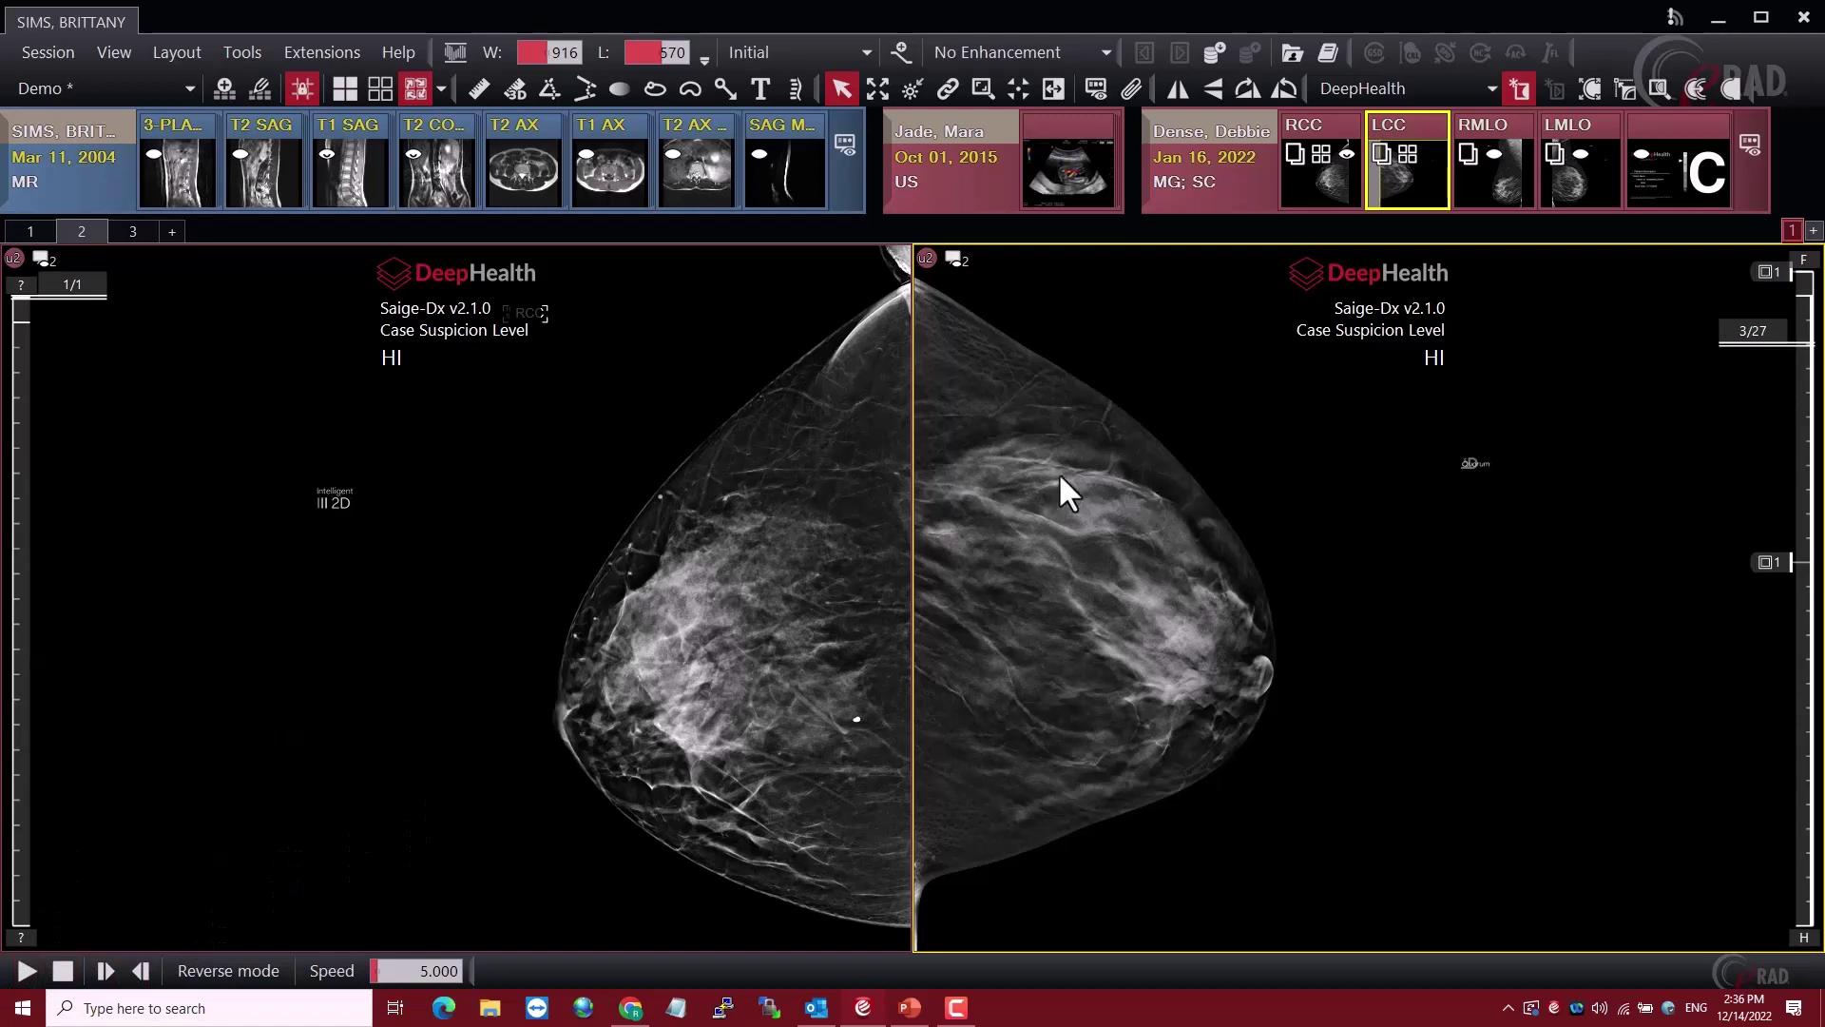
pyautogui.moveTo(1060, 477); pyautogui.dragTo(924, 338)
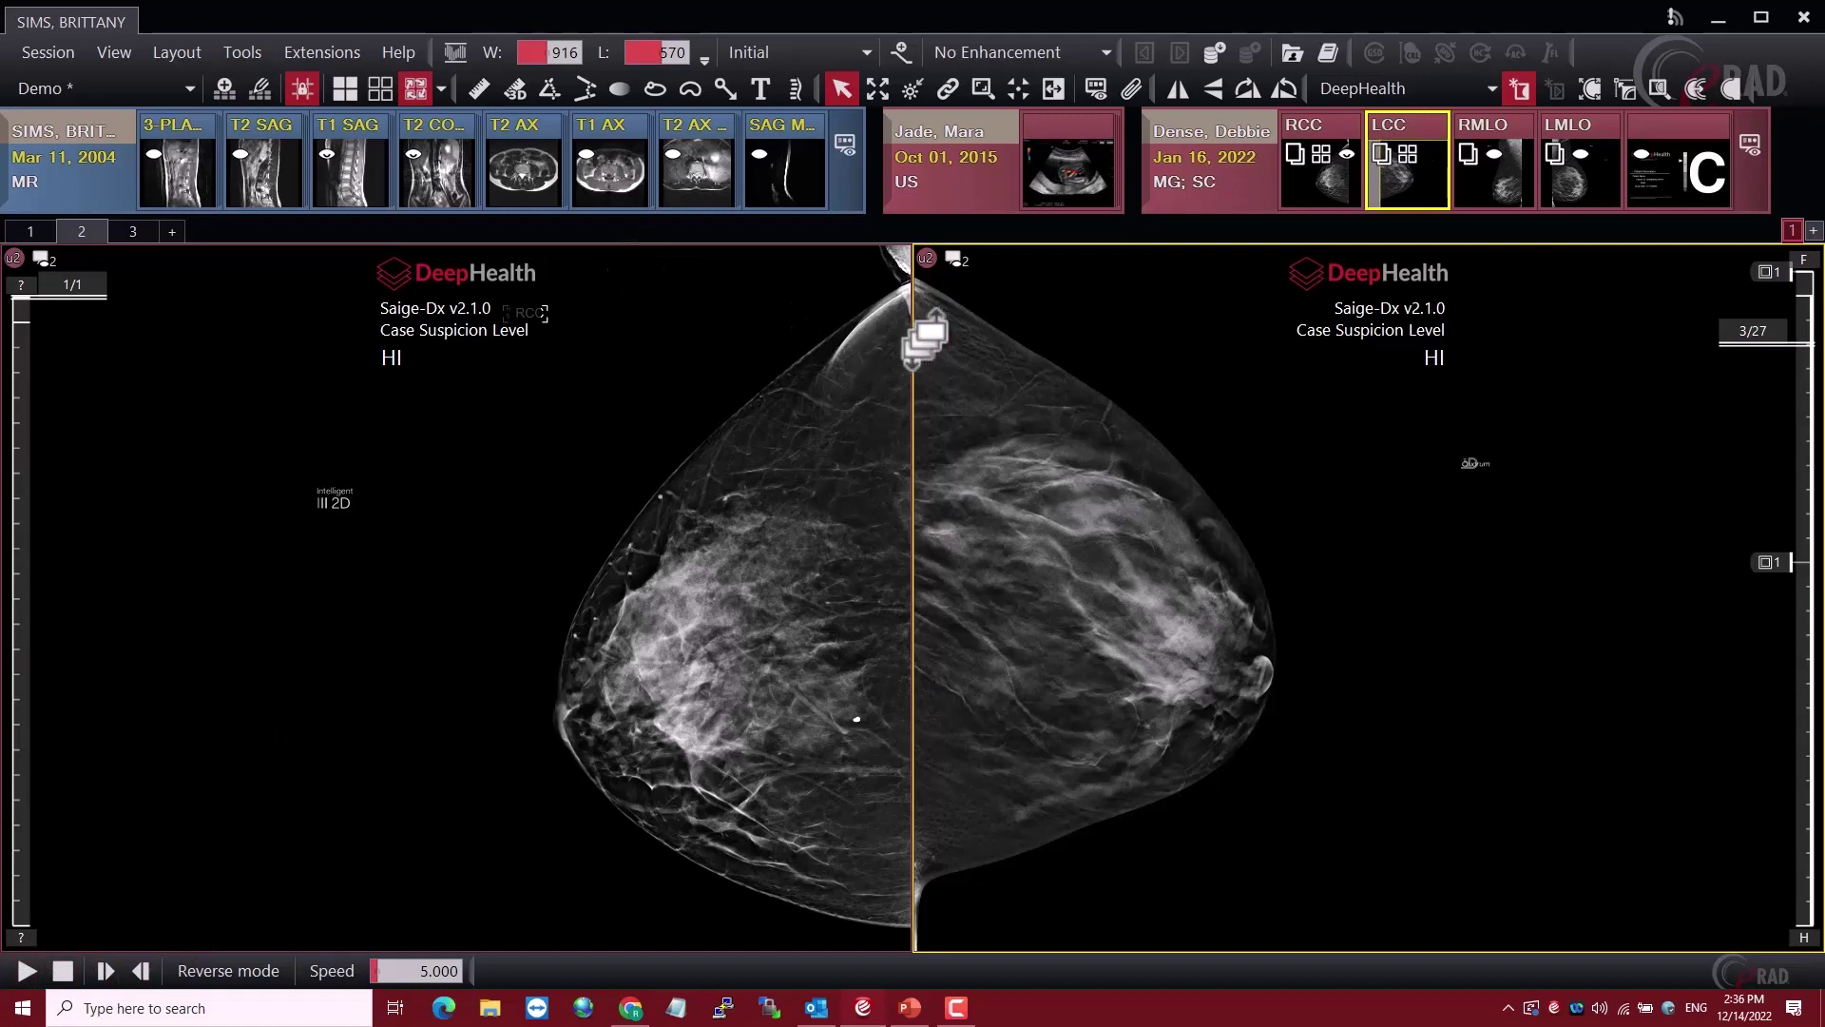
# Record a macro that starts cine playback of the LCC series, and end the recording
pyautogui.click(243, 52)
pyautogui.moveTo(303, 201)
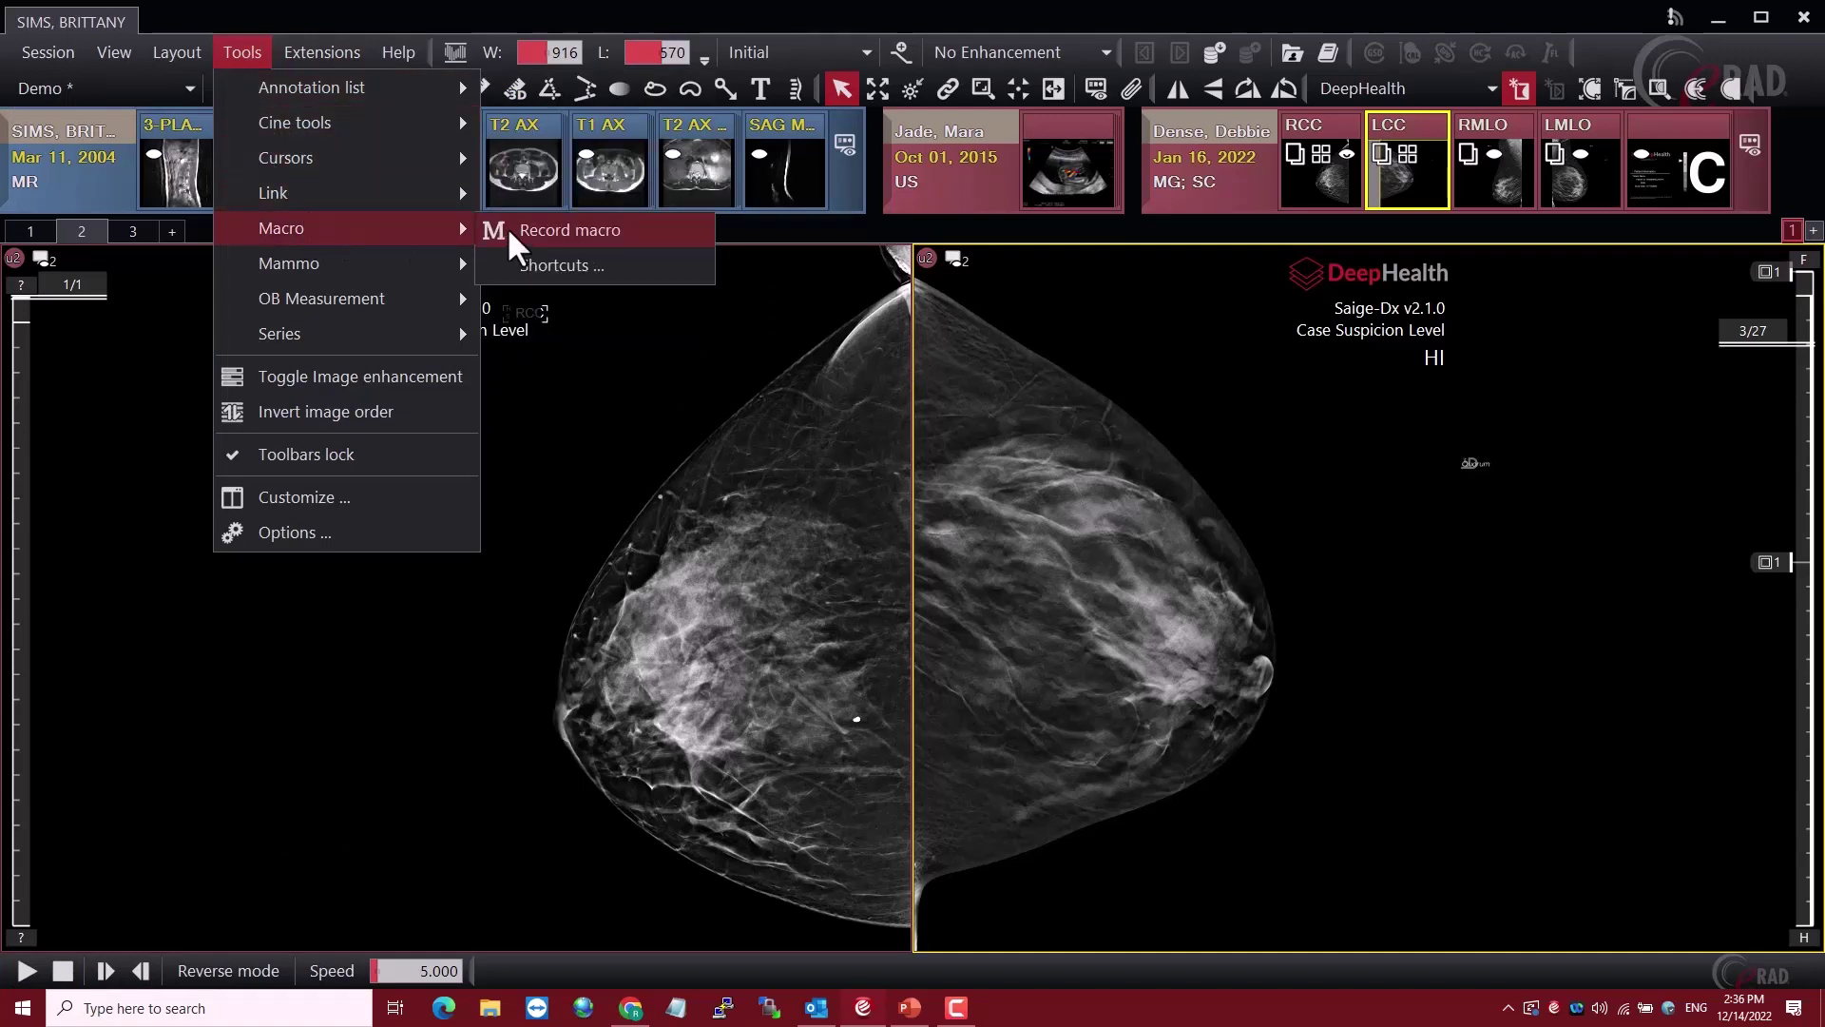
pyautogui.click(532, 230)
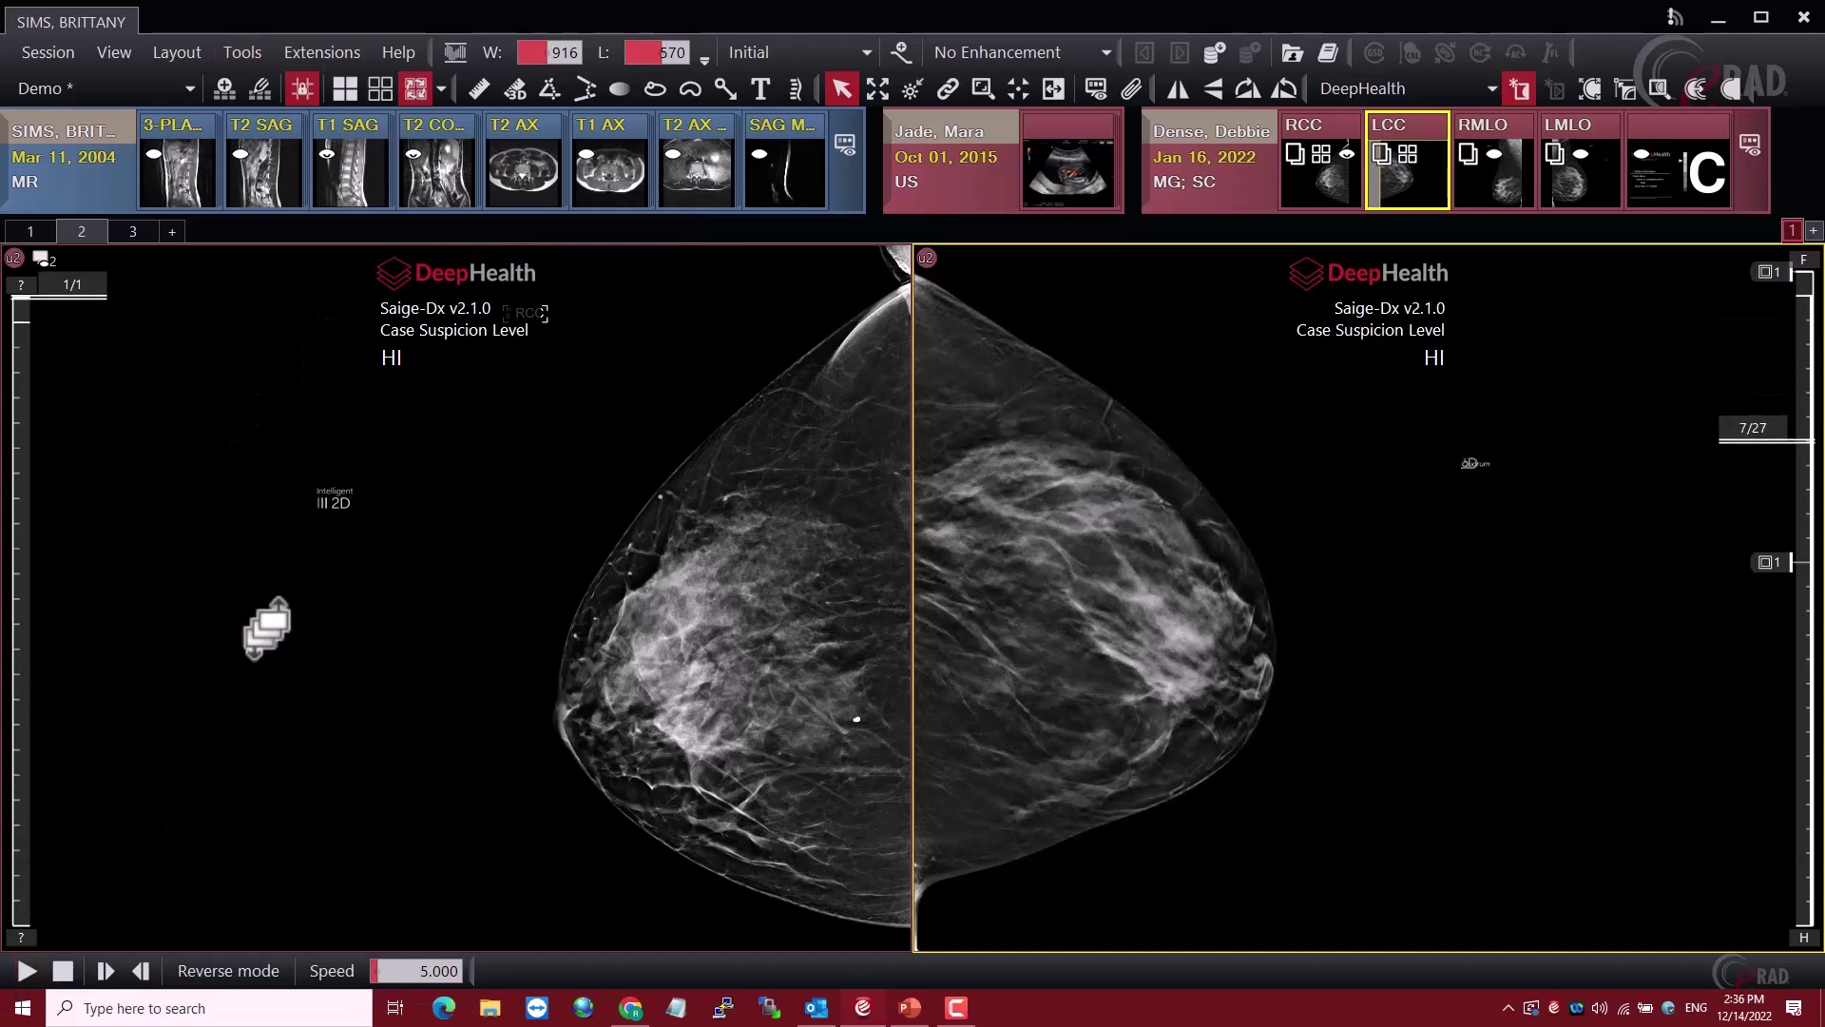
pyautogui.click(239, 54)
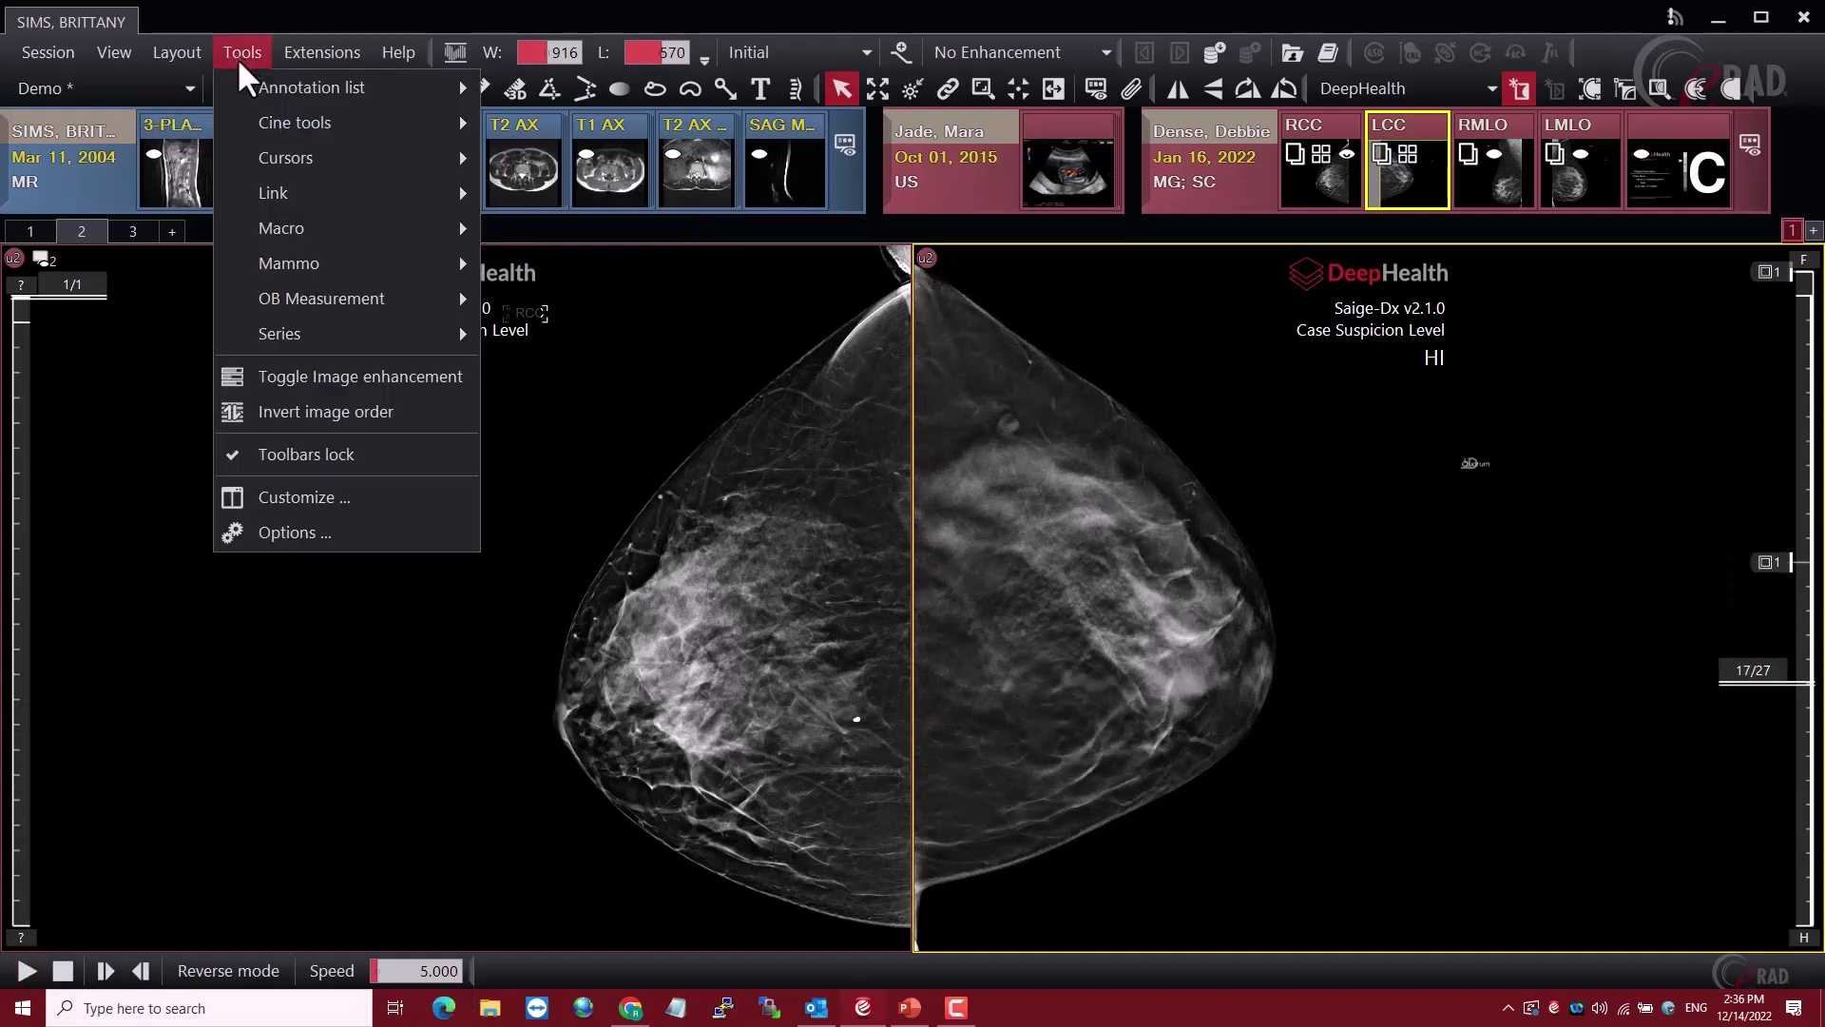
pyautogui.moveTo(276, 228)
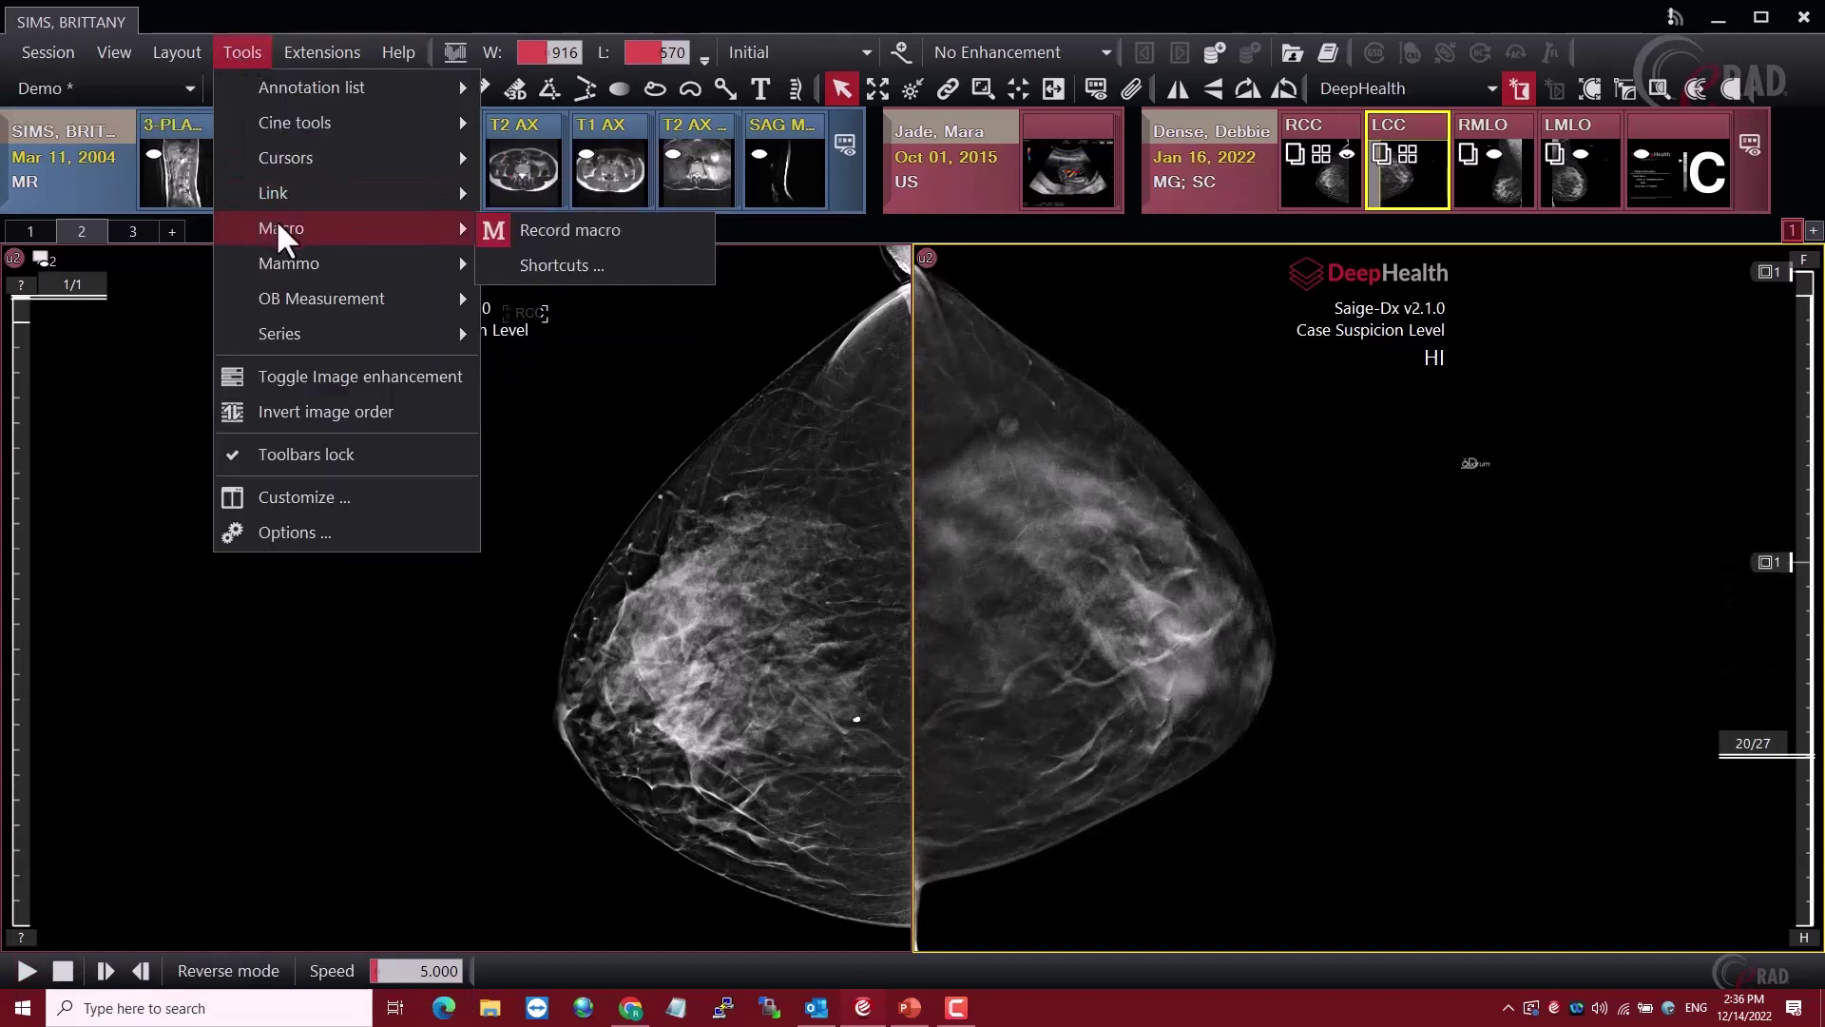
pyautogui.click(546, 232)
# Save the macro as "Play Cine" with the shortcut F and run it on the LCC series
pyautogui.click(933, 433)
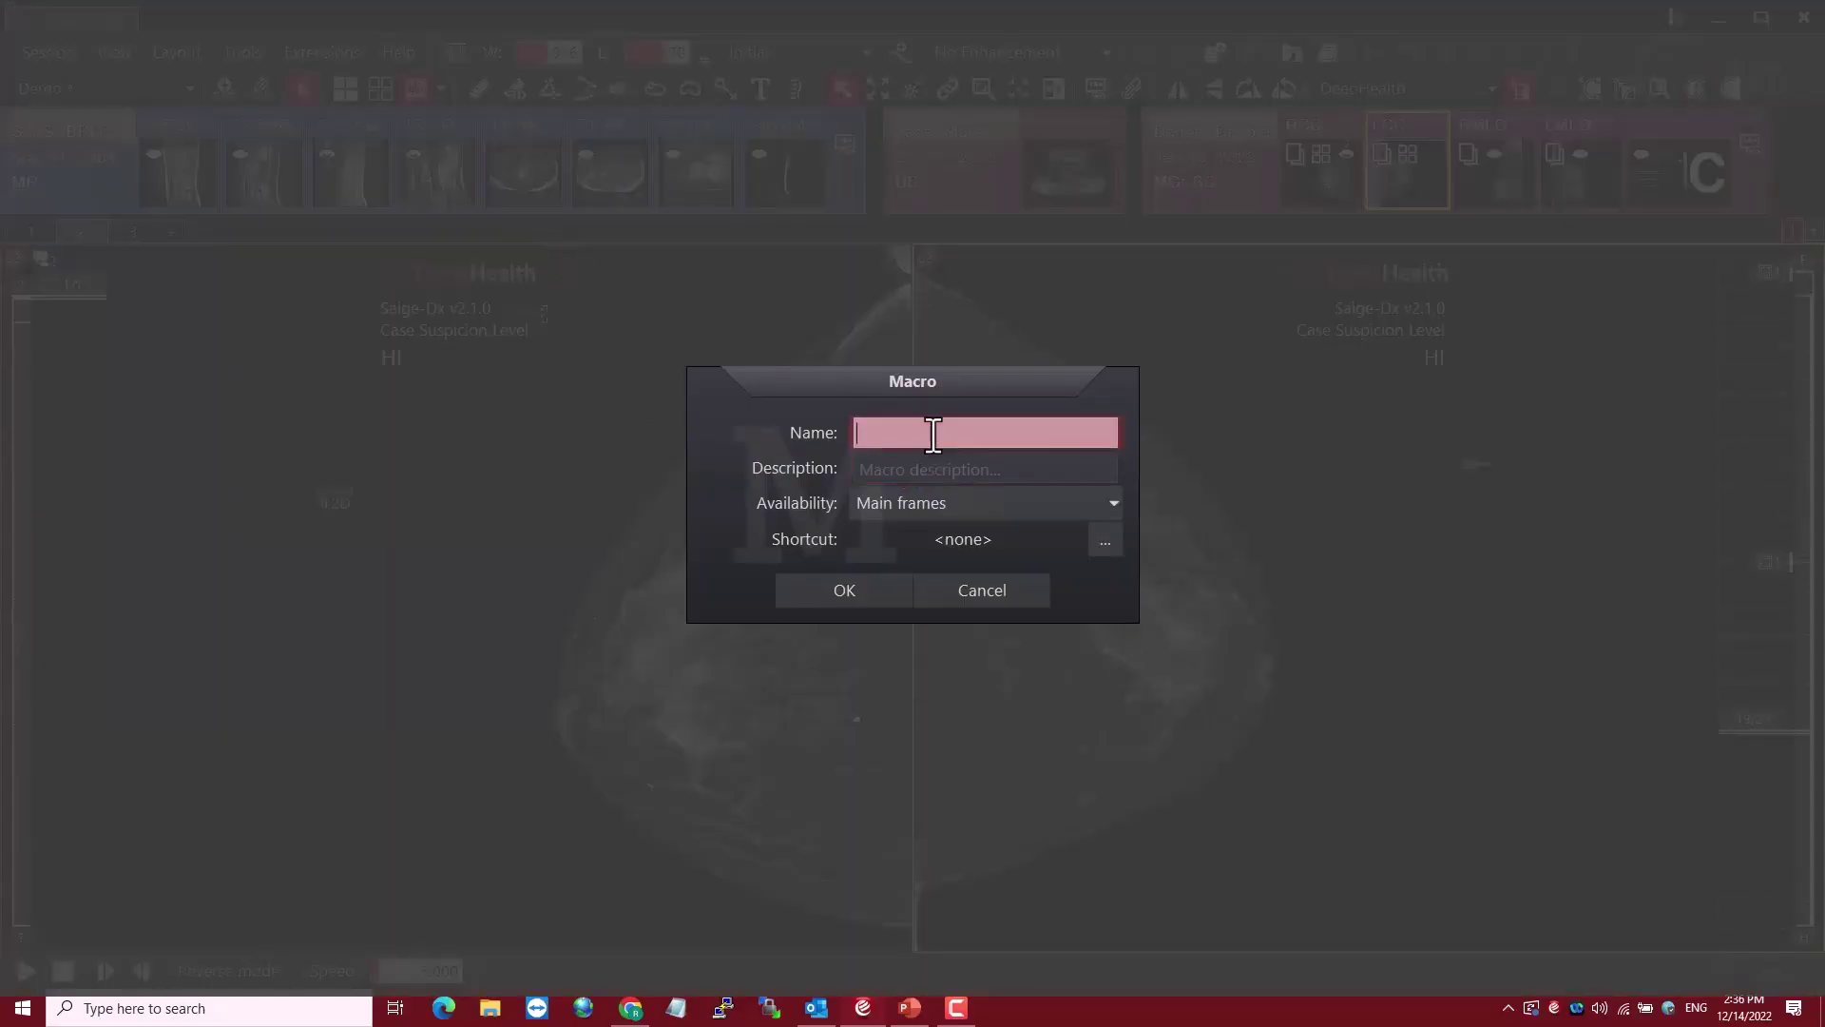
pyautogui.write('Play ')
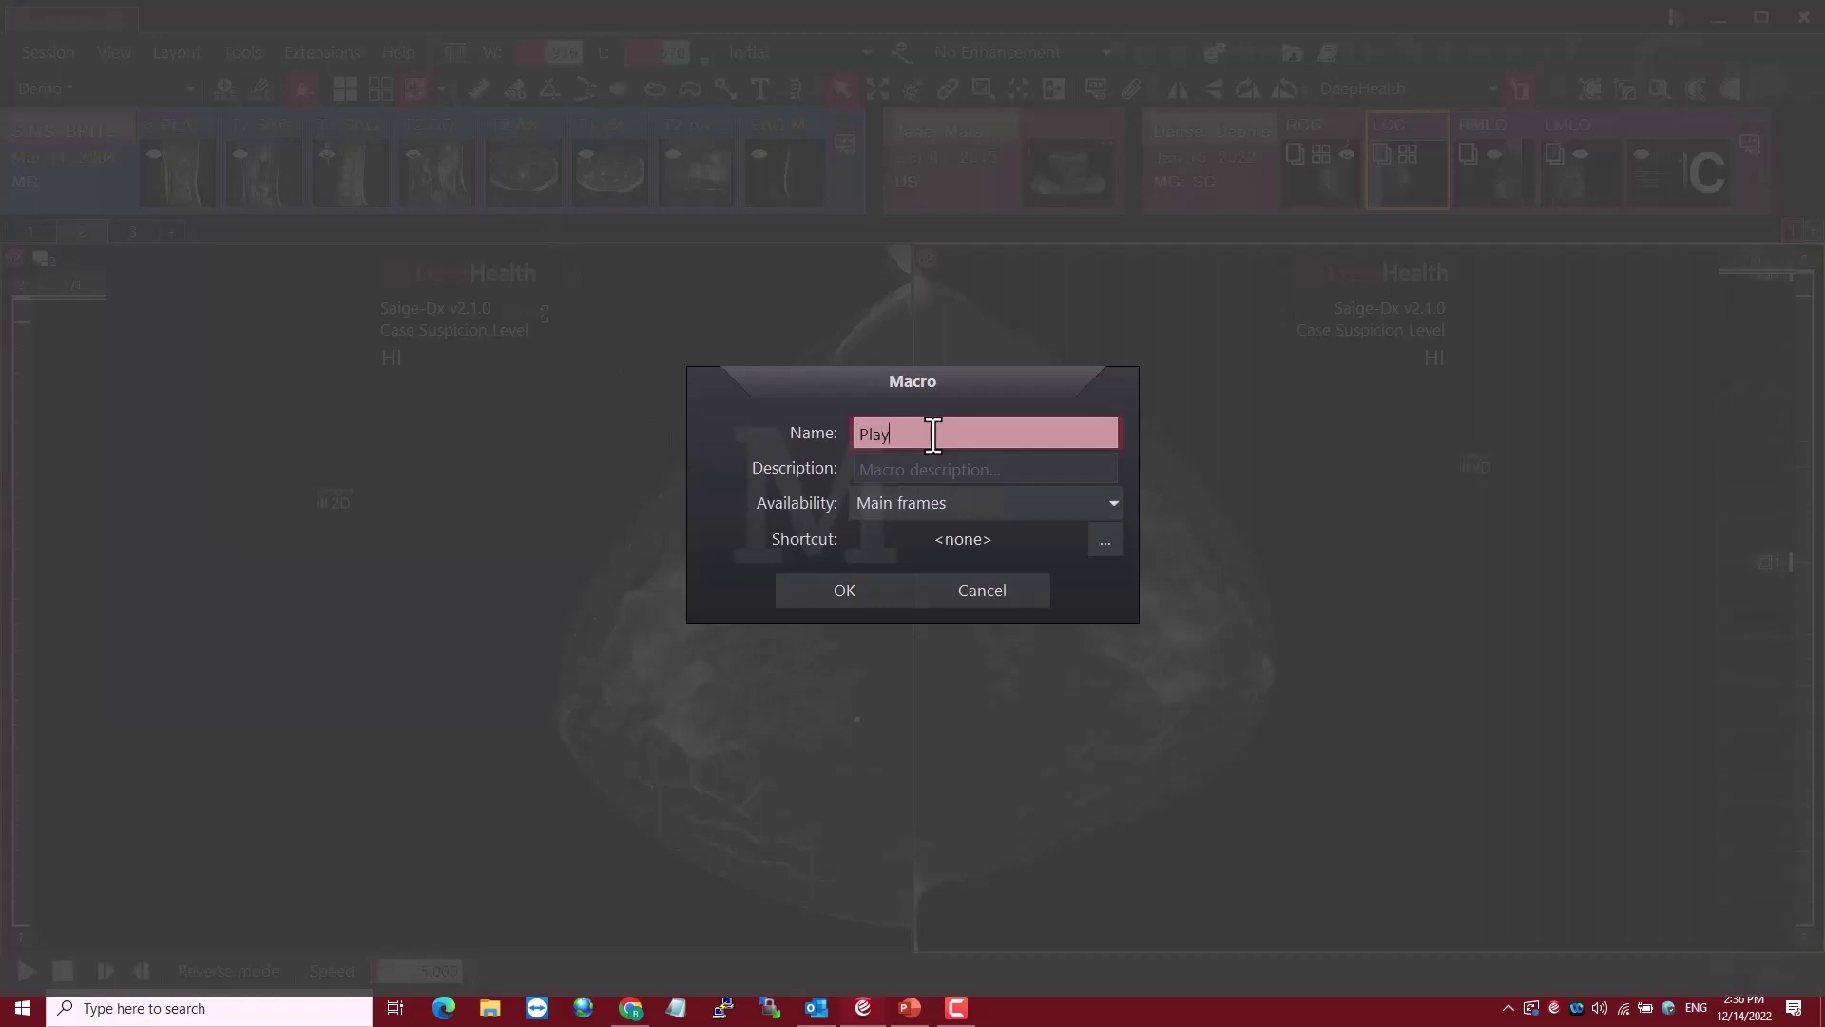
pyautogui.write('Cine')
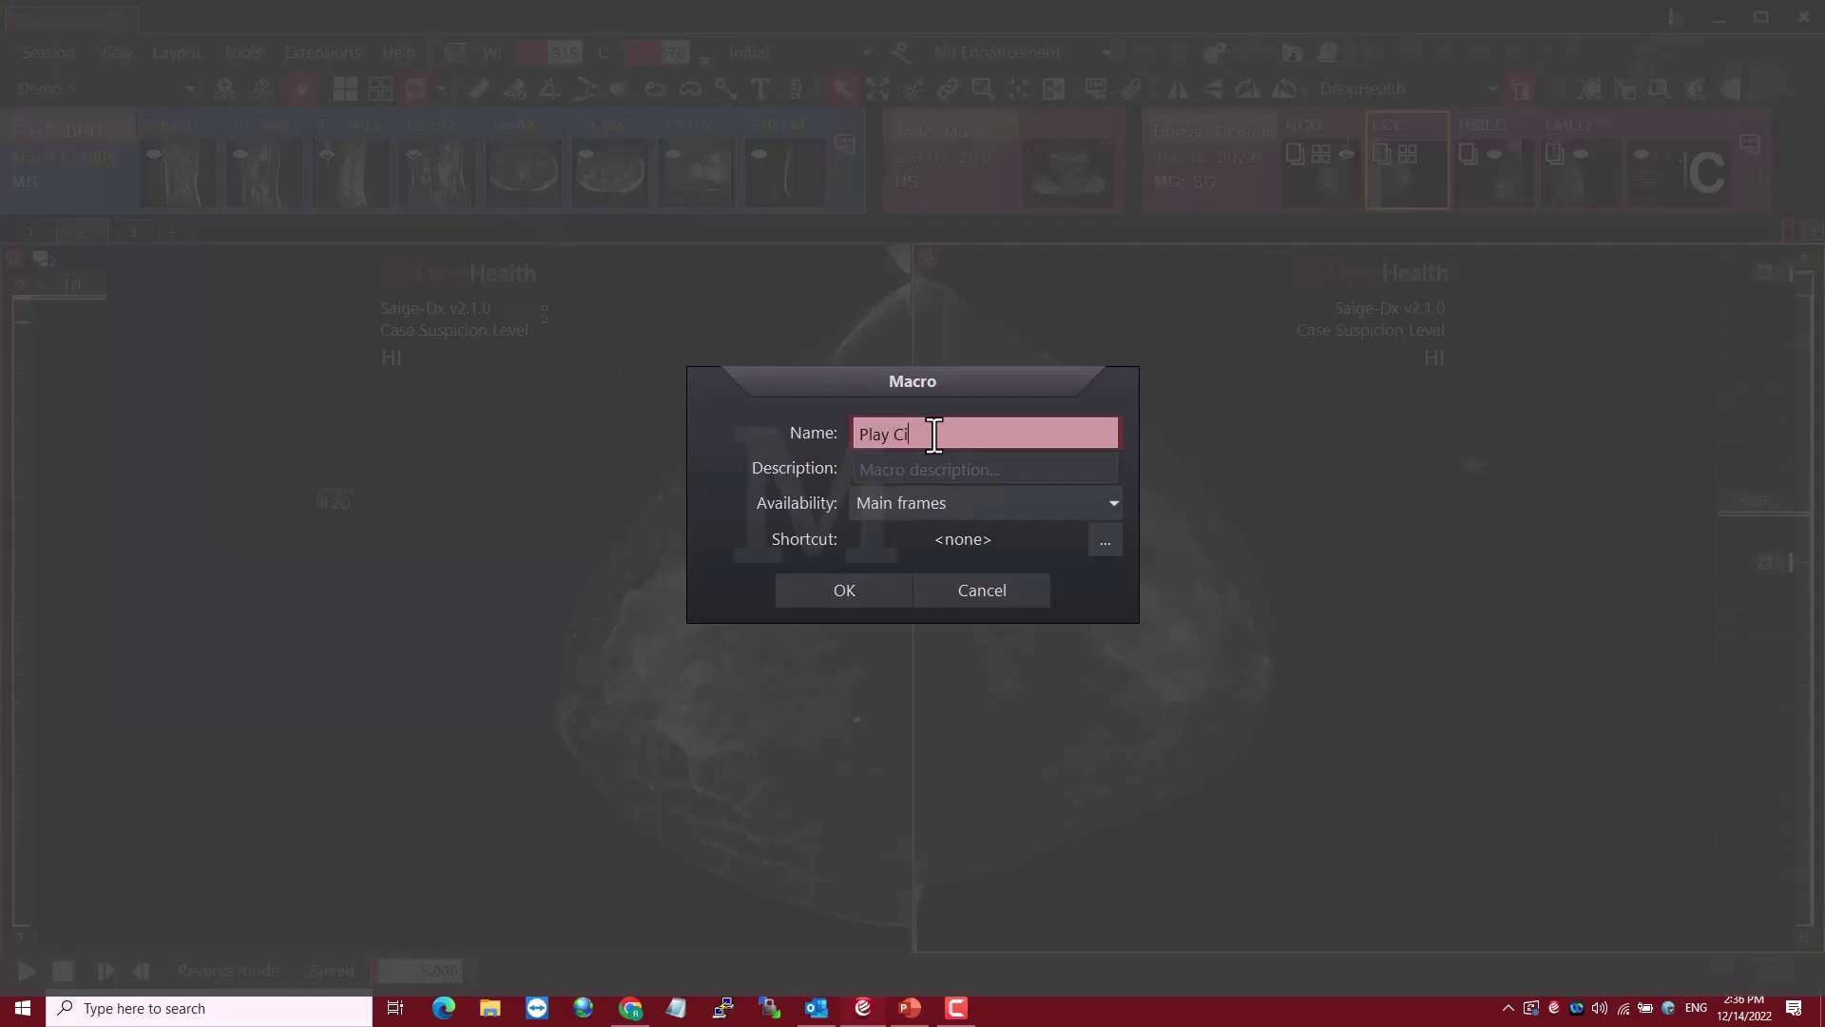
pyautogui.click(1104, 540)
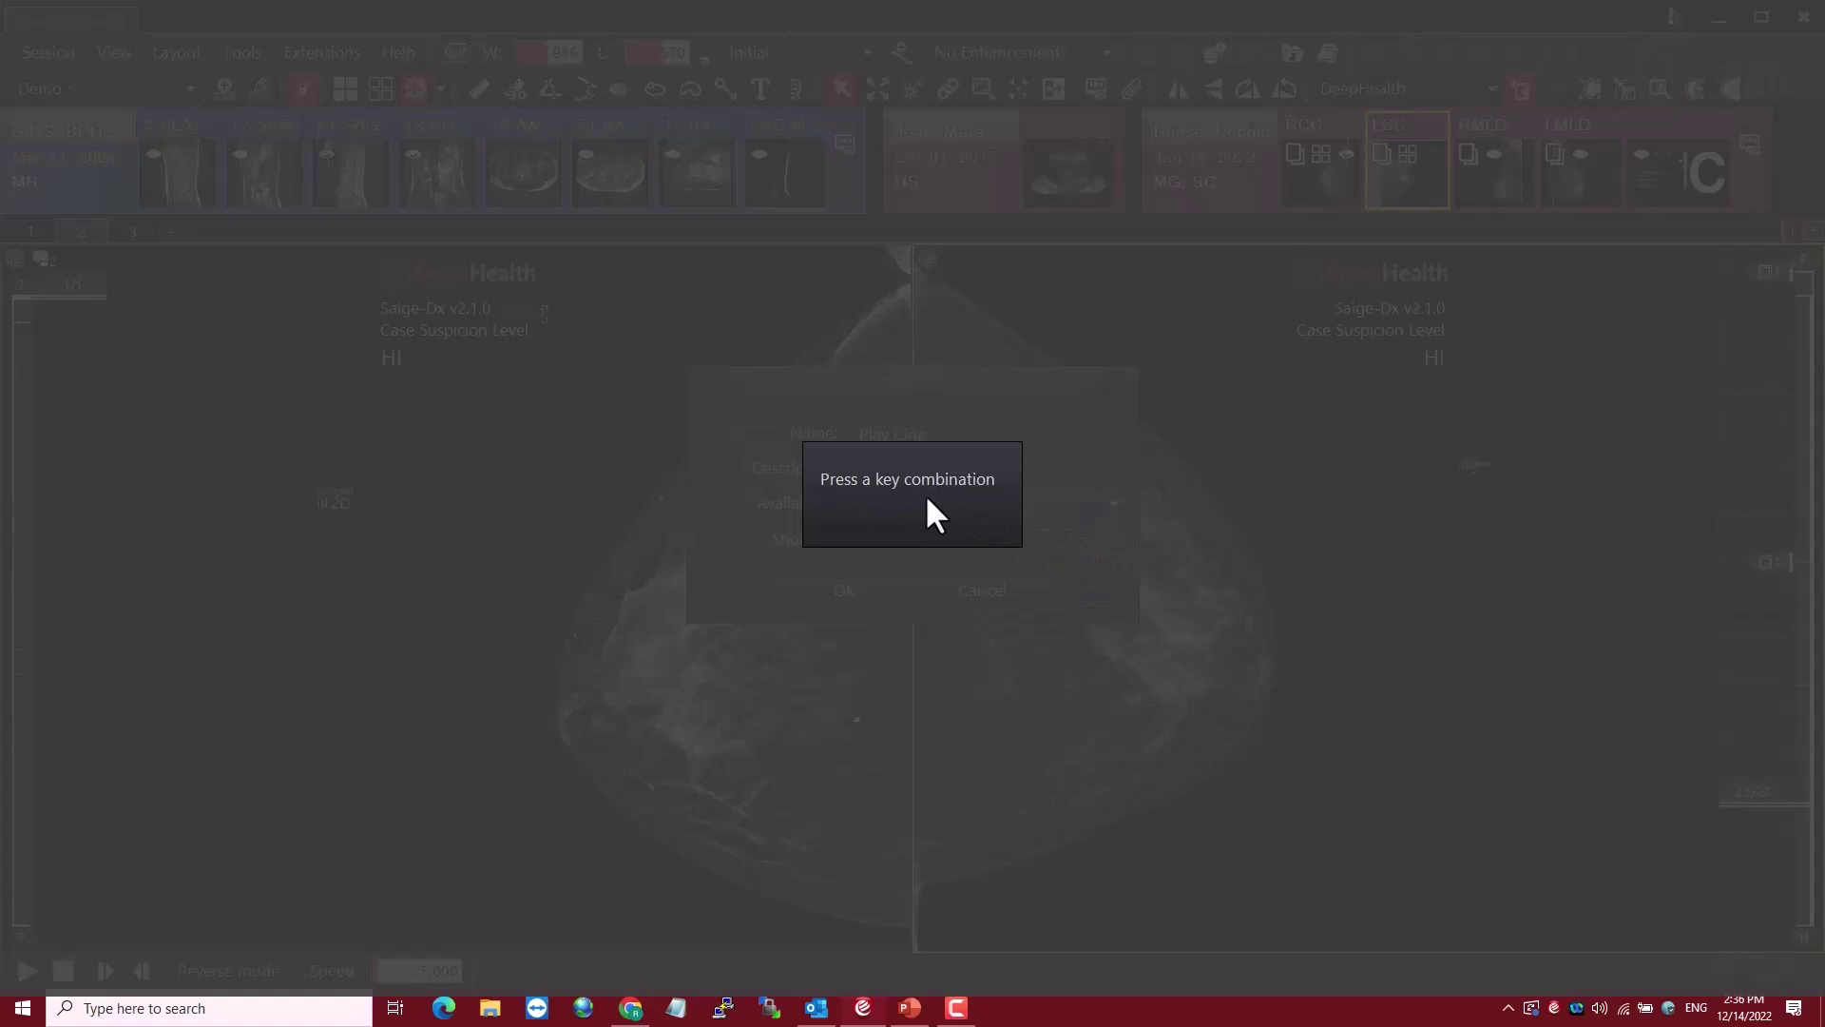
pyautogui.press('f')
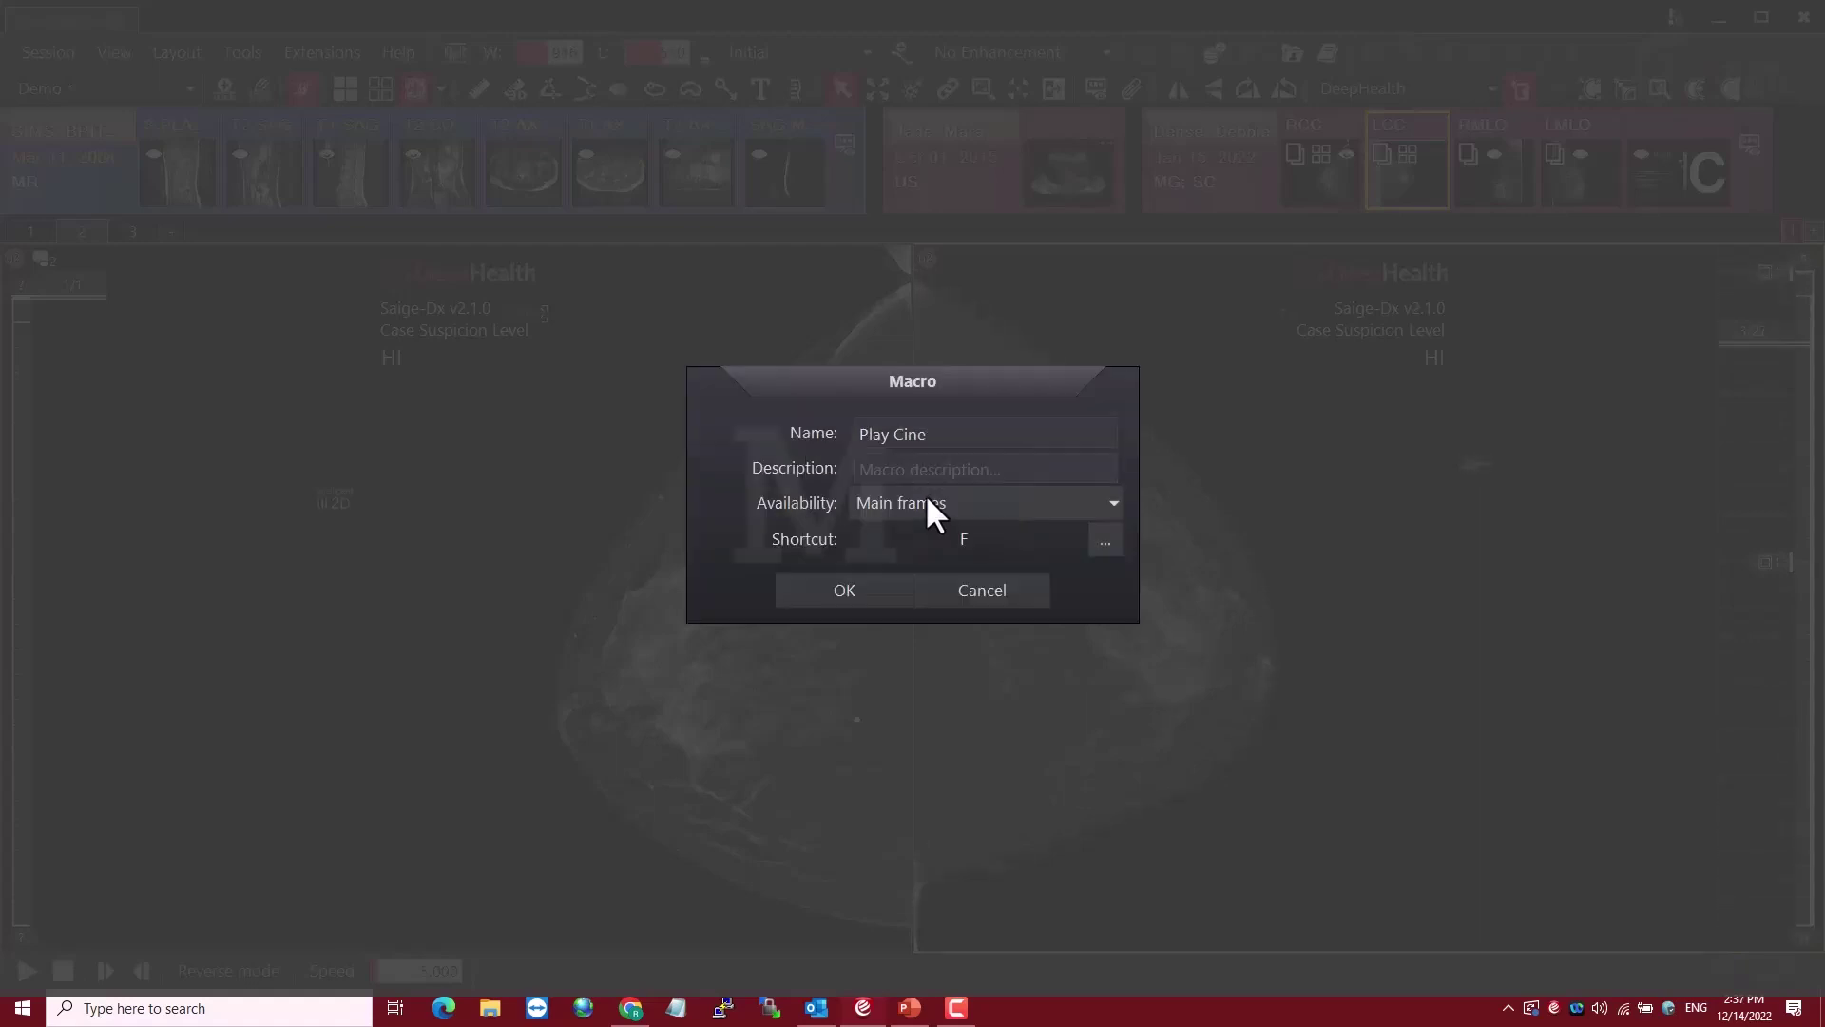
pyautogui.click(845, 590)
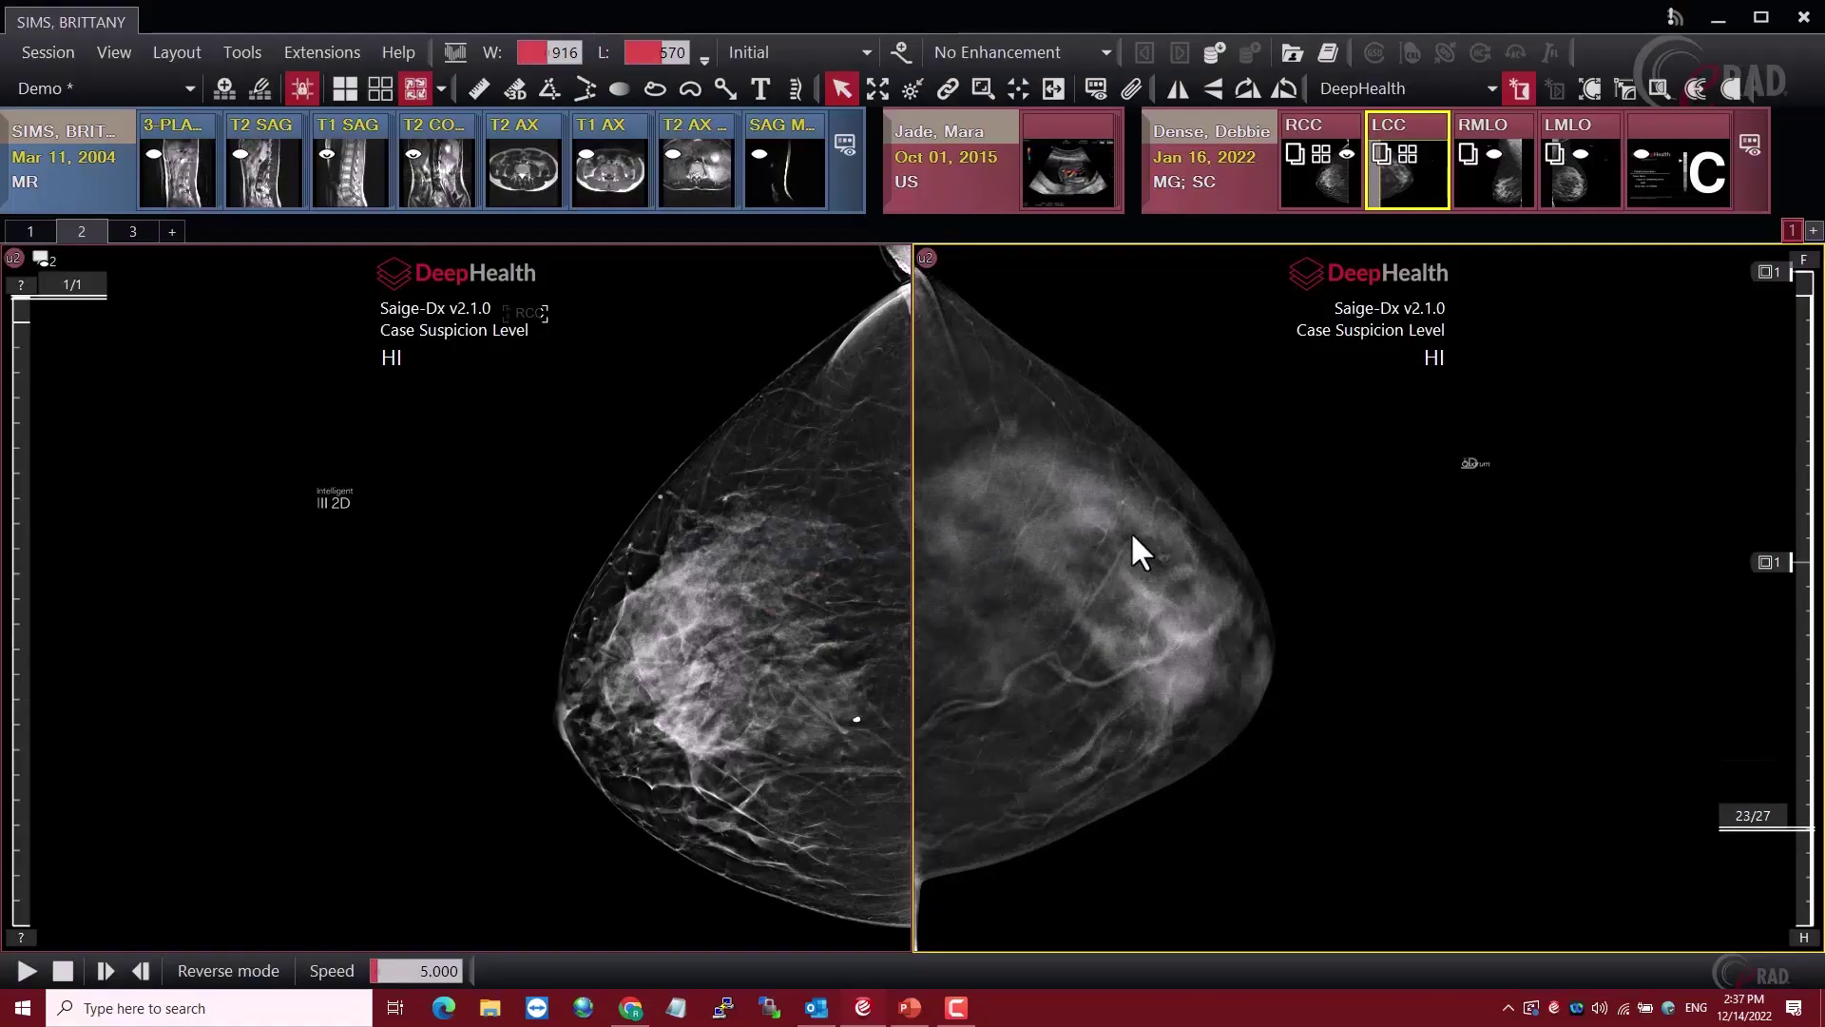
pyautogui.press('f')
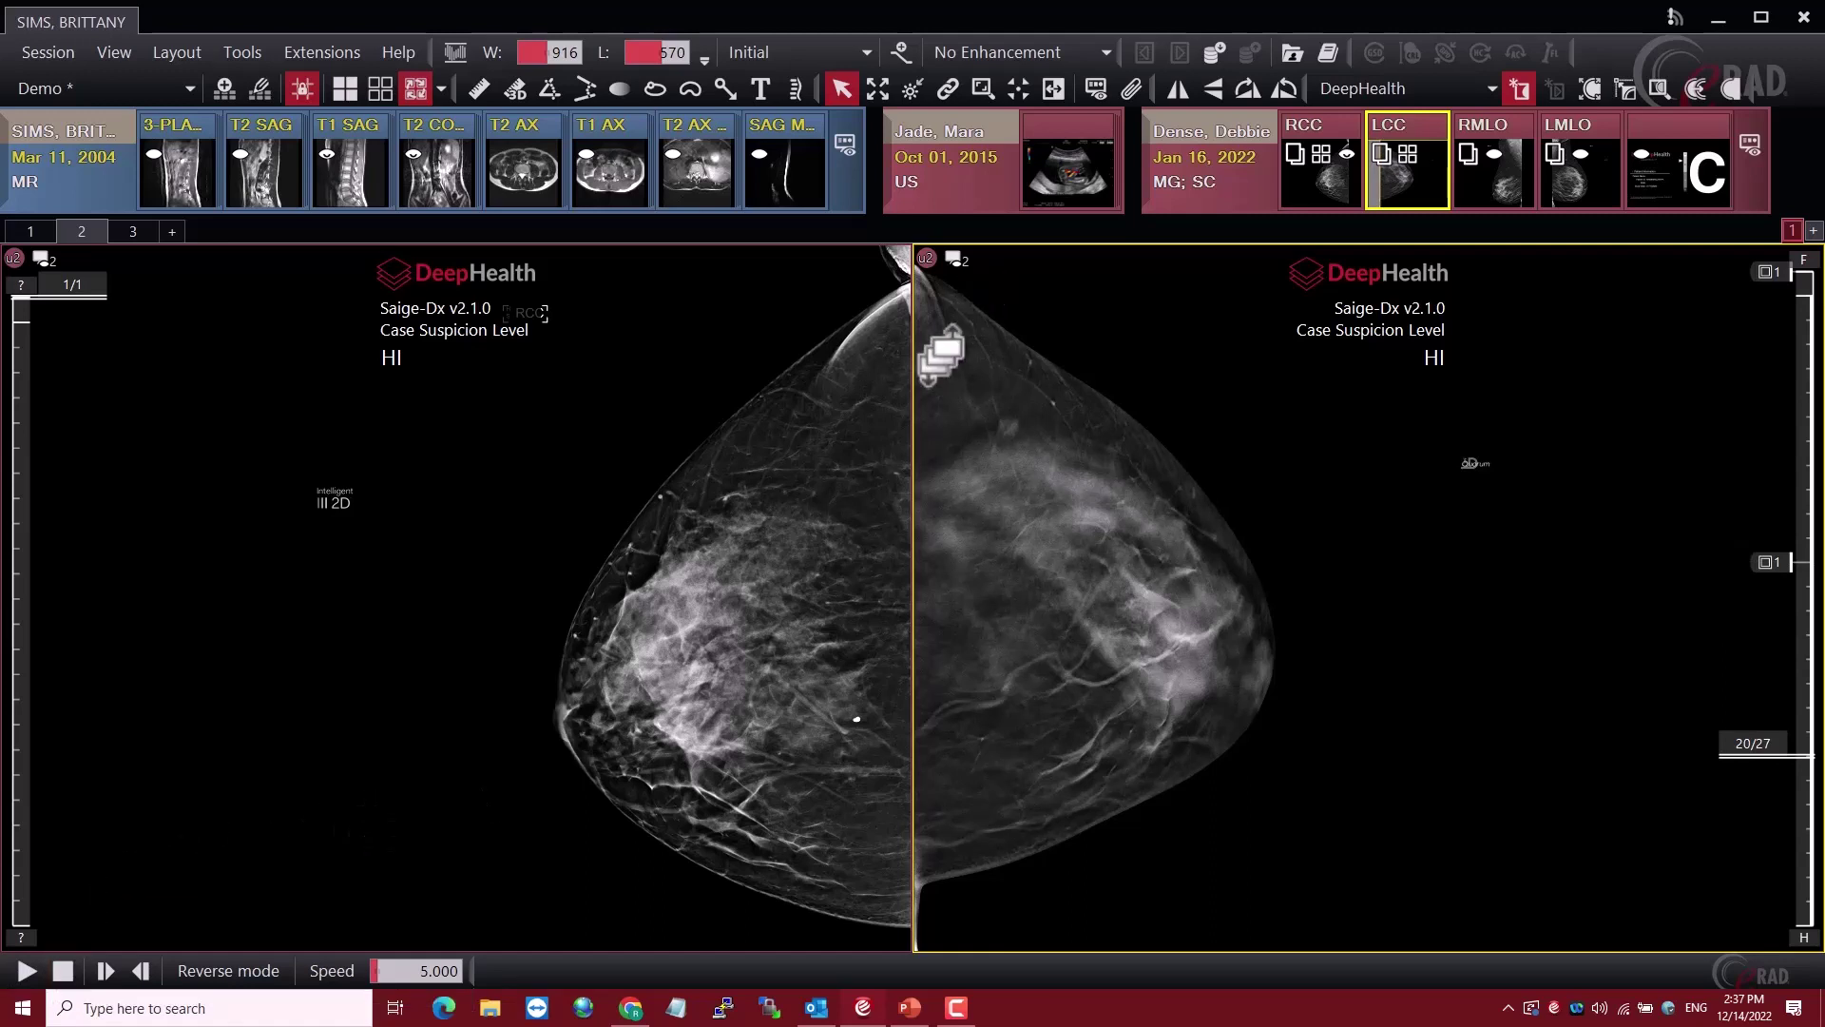
# Open the Shortcut Manager and remove the Play Cine macro's F shortcut from the Main frames group
pyautogui.click(244, 64)
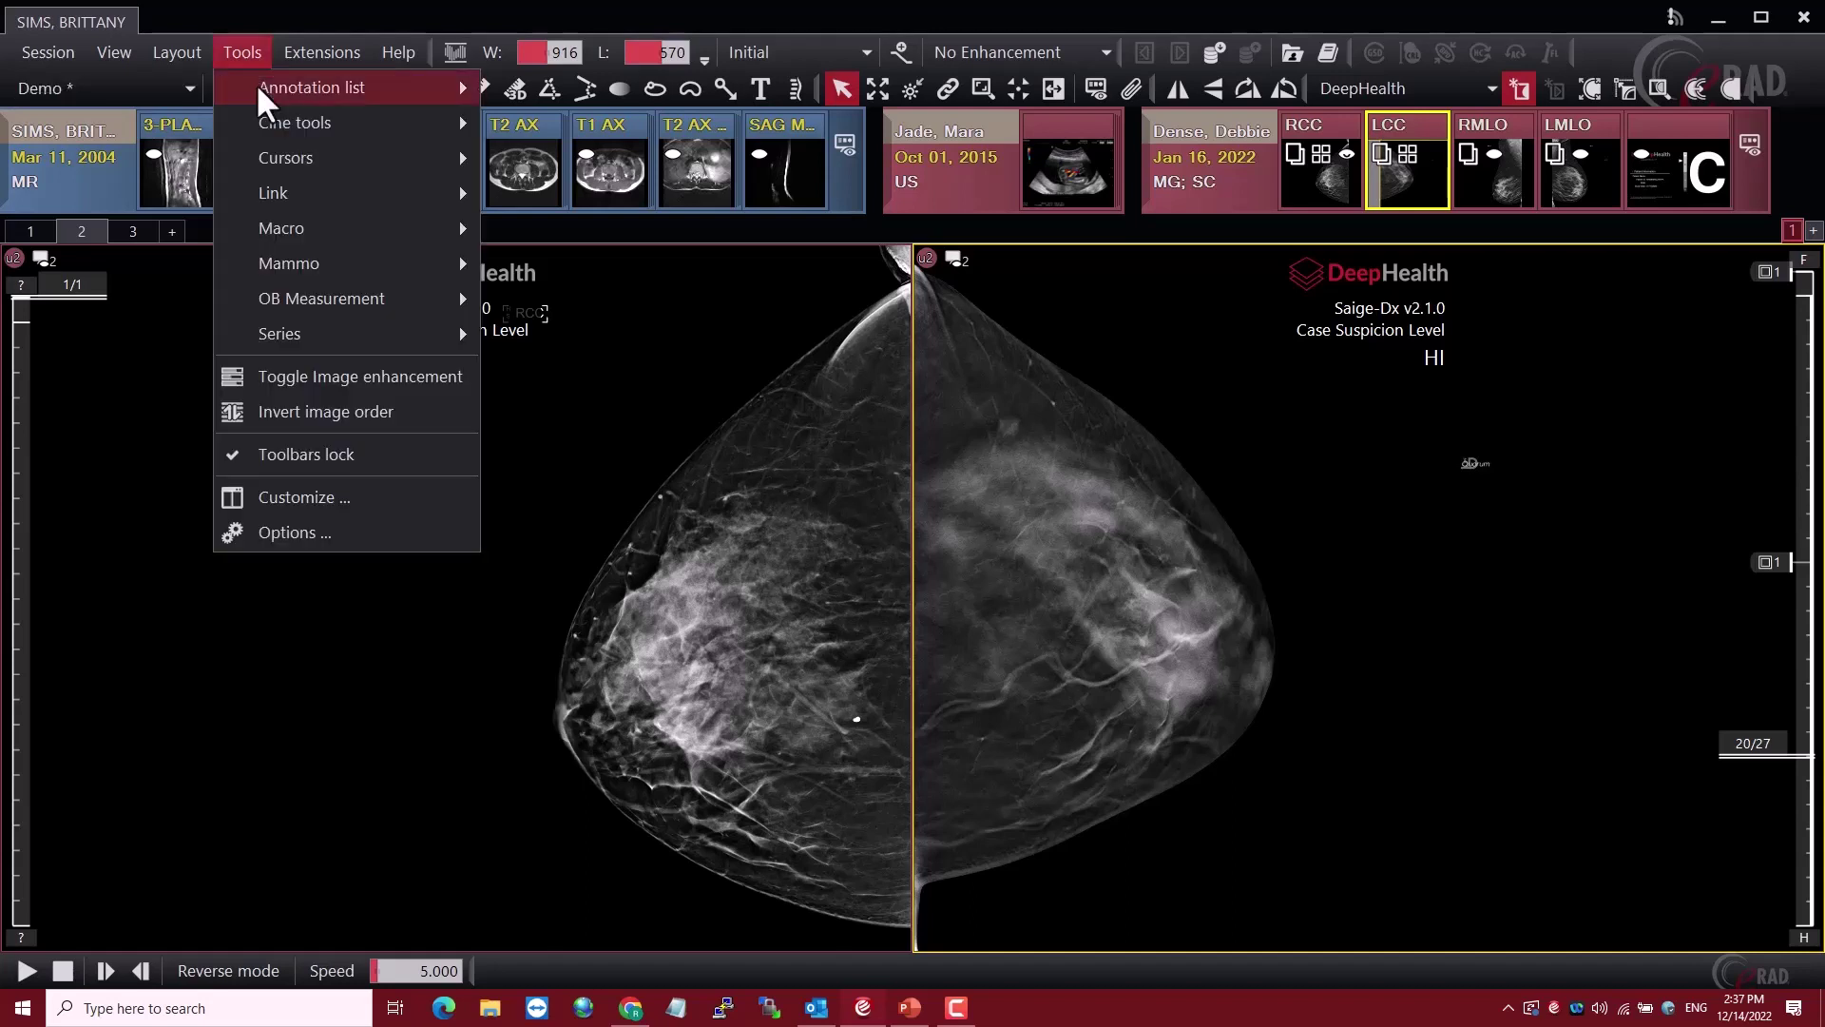
pyautogui.moveTo(334, 131)
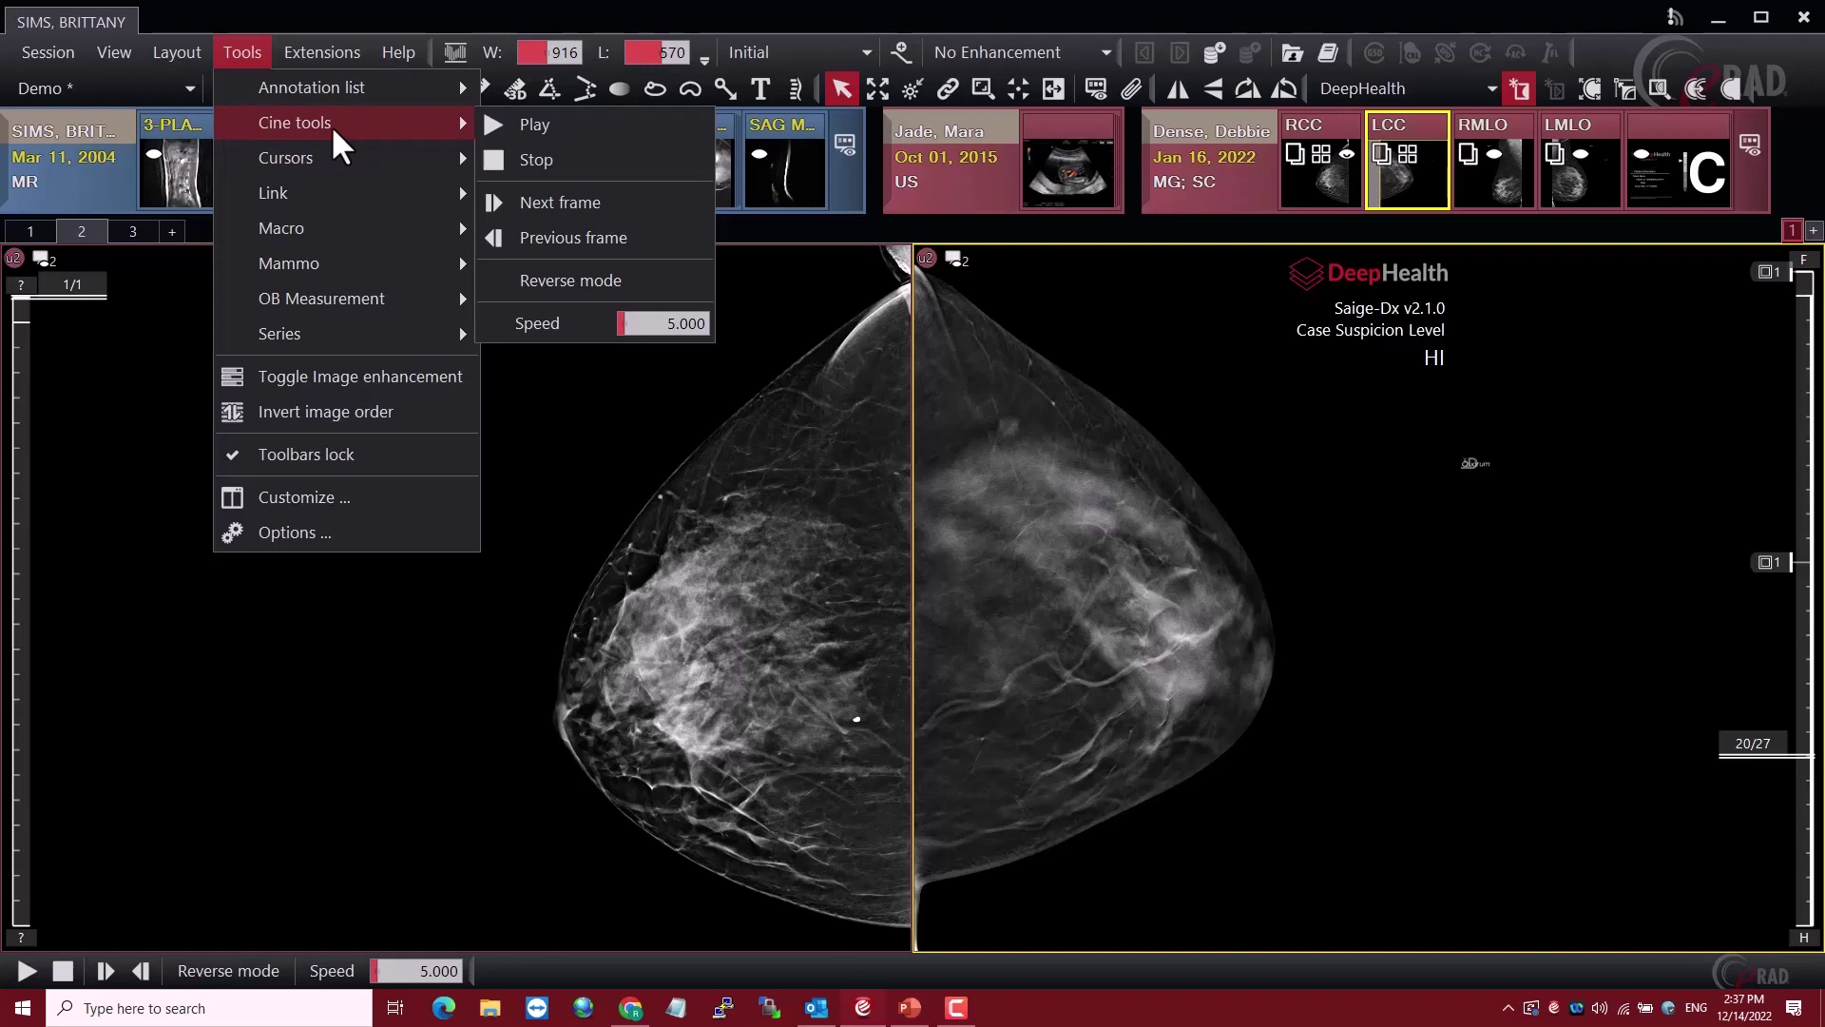
pyautogui.moveTo(333, 226)
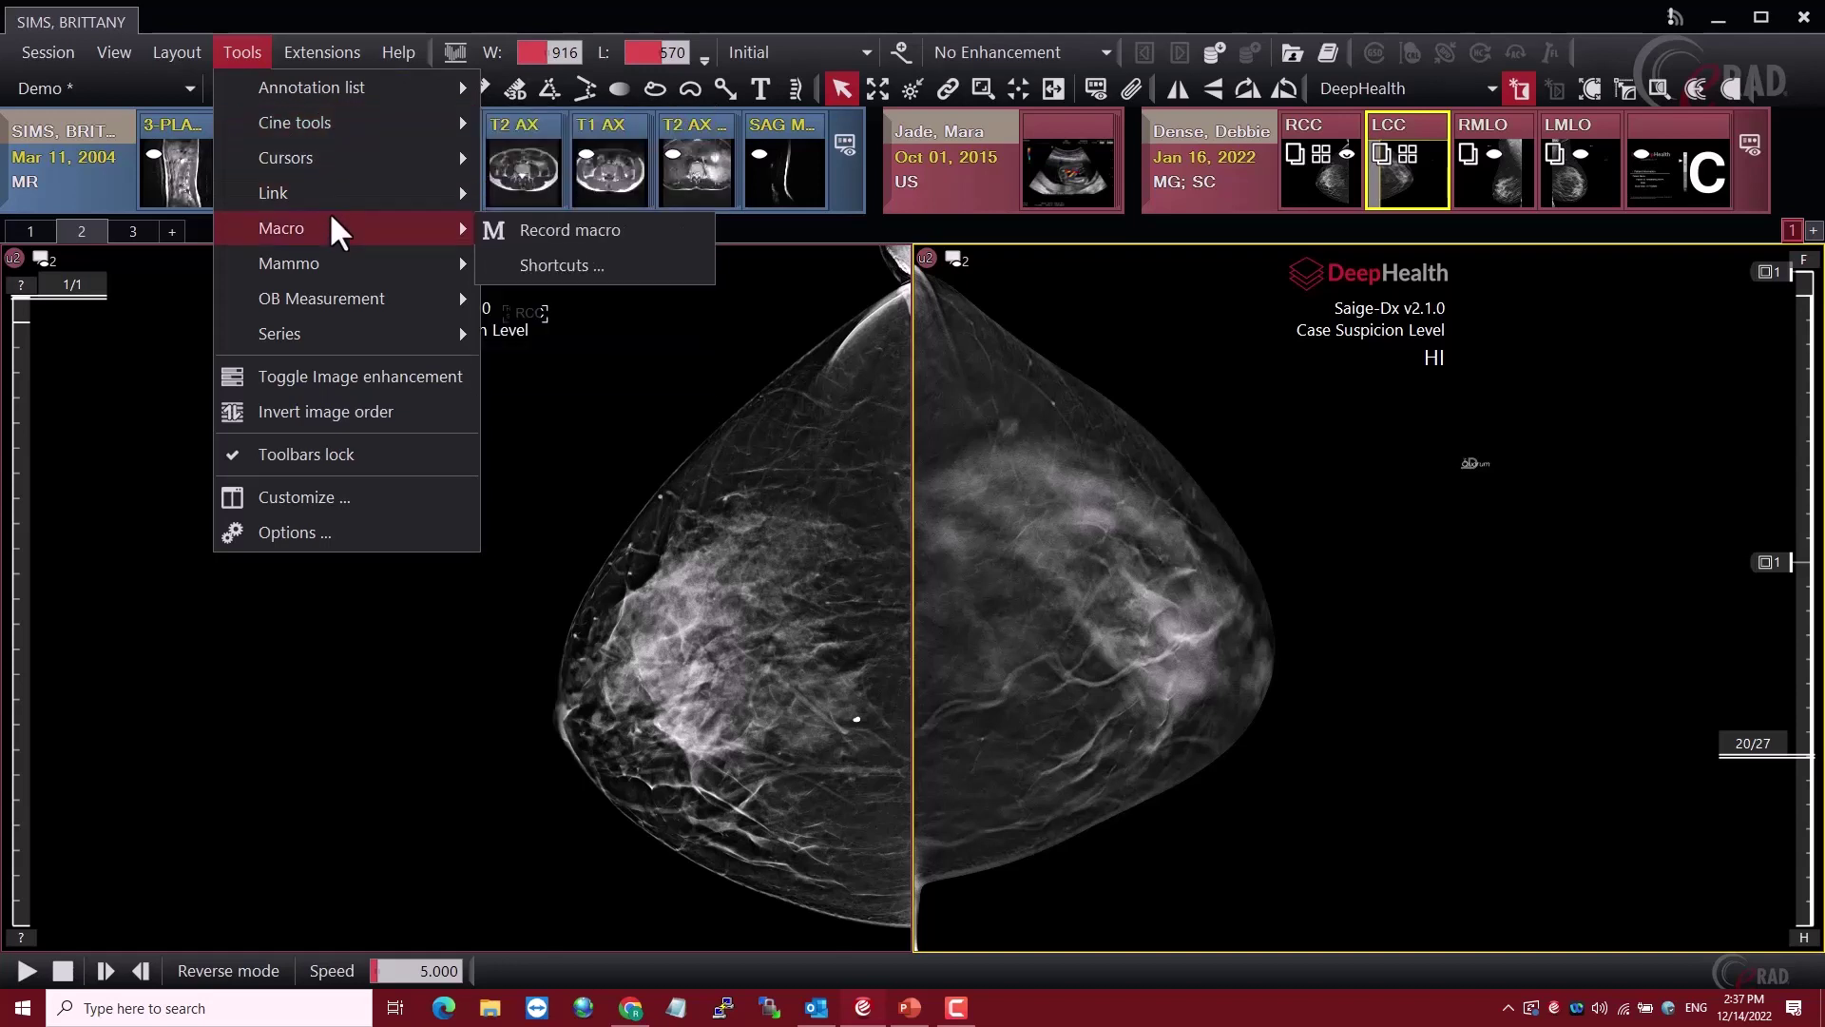
pyautogui.click(595, 274)
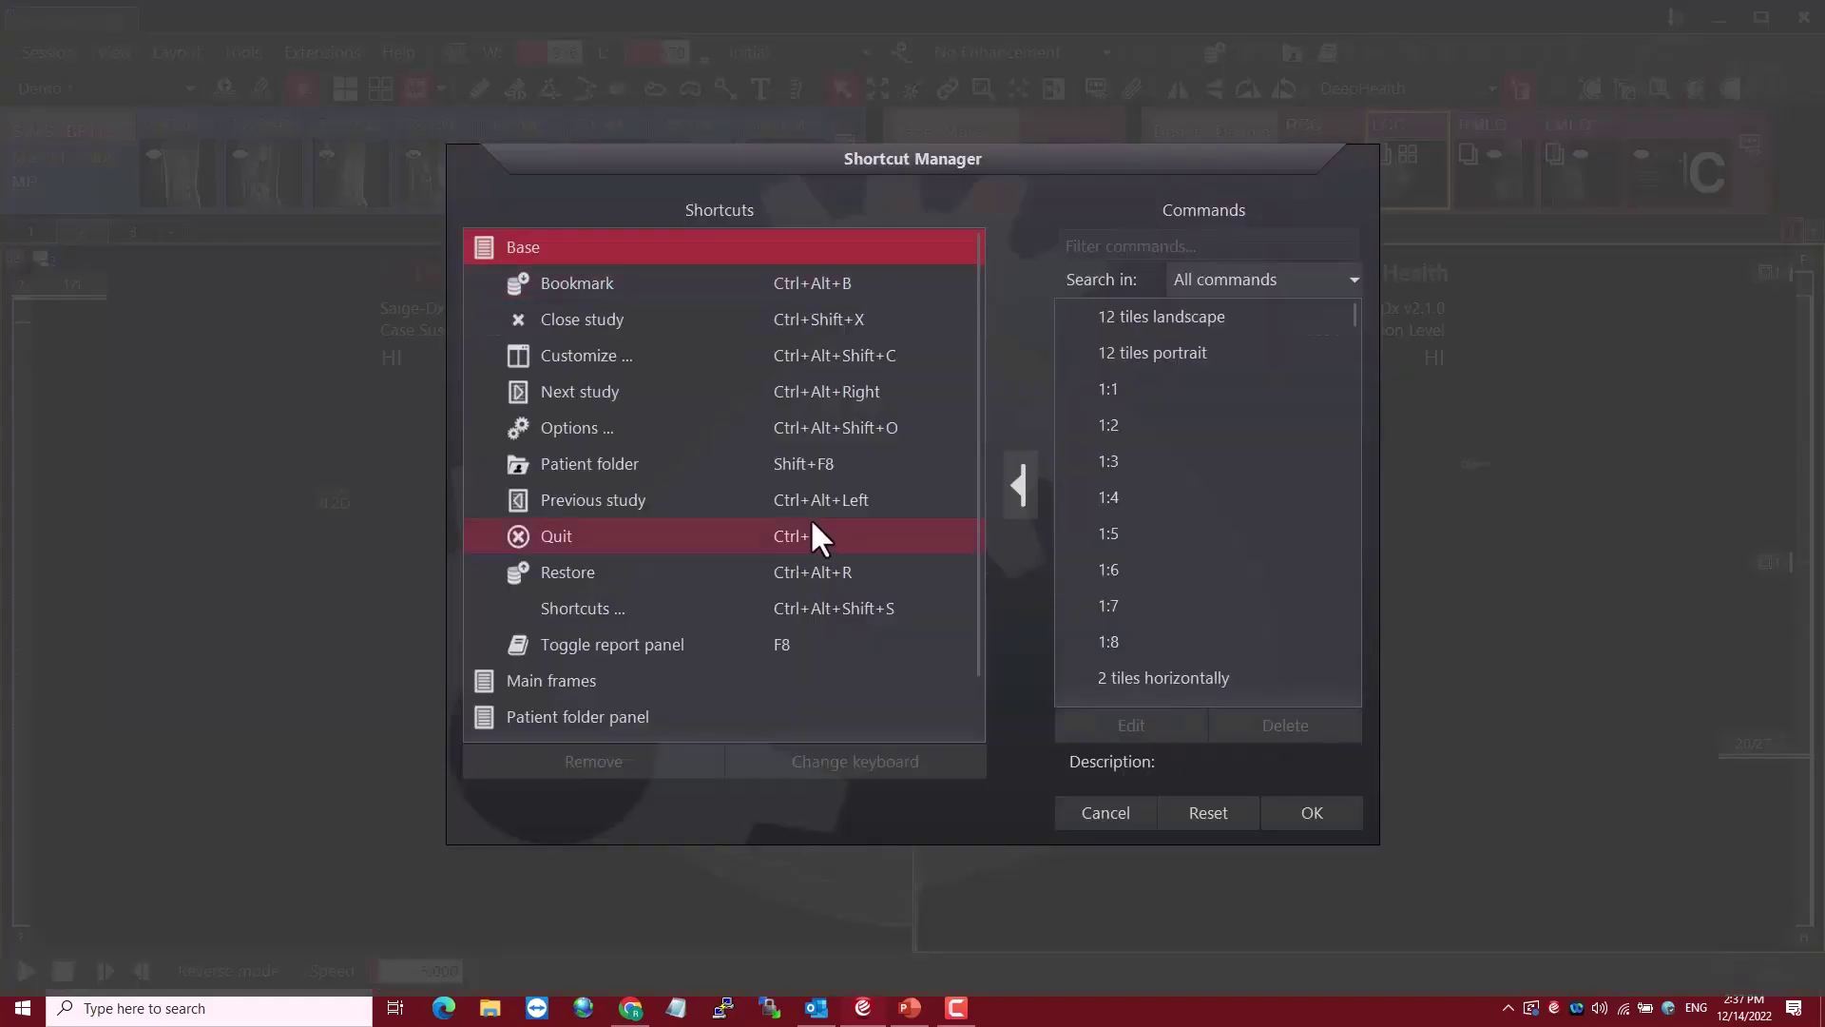
pyautogui.moveTo(775, 172); pyautogui.dragTo(897, 158)
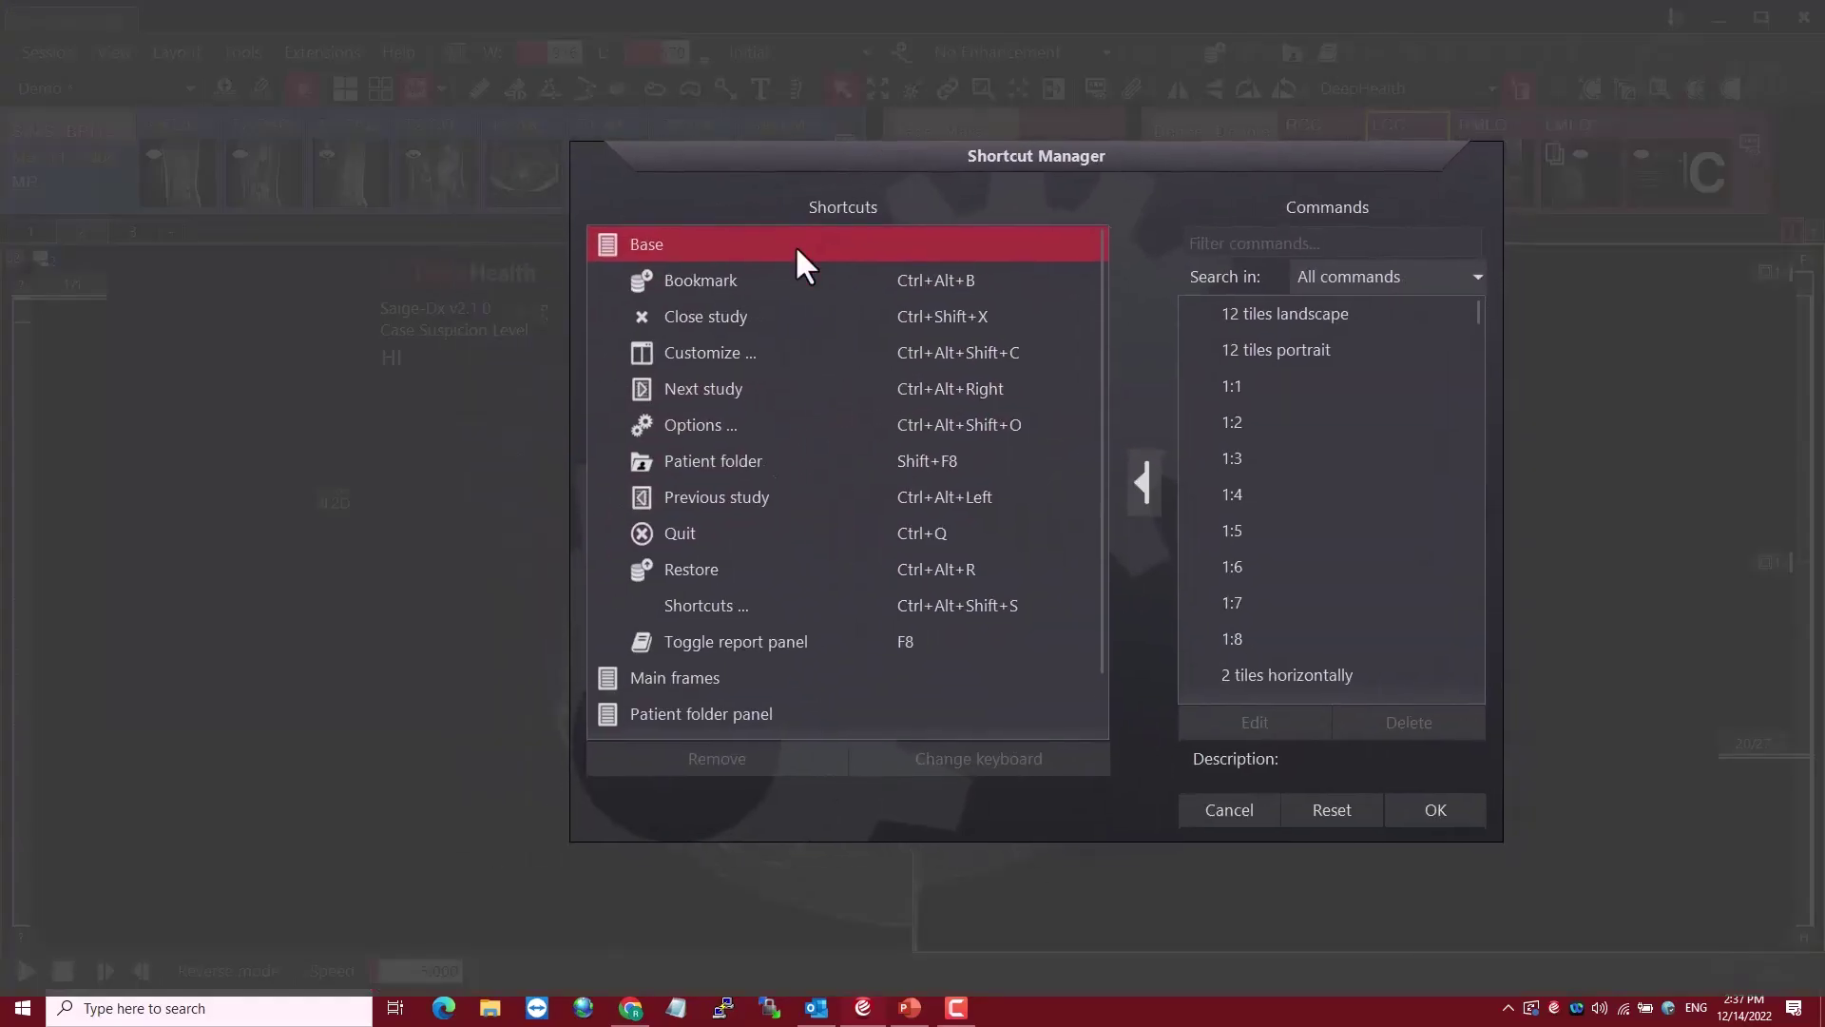
pyautogui.click(688, 669)
pyautogui.doubleClick(689, 670)
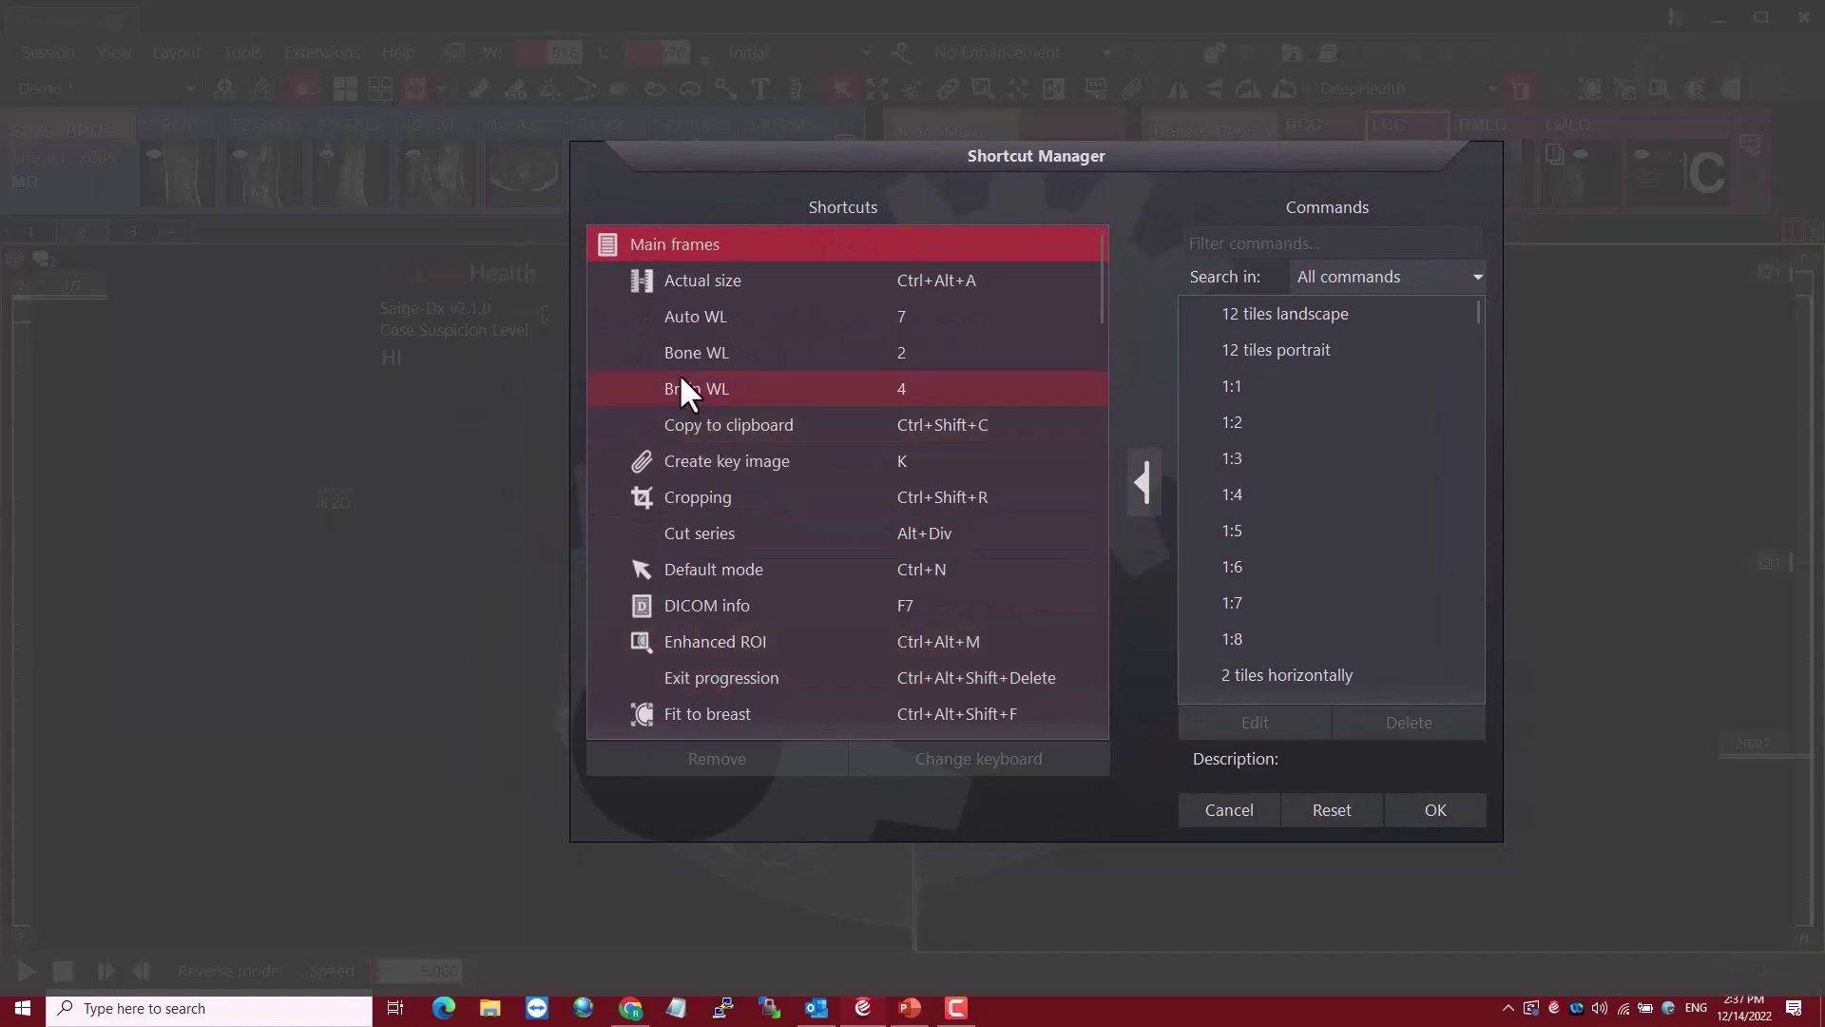
pyautogui.scroll(-2, 722, 399)
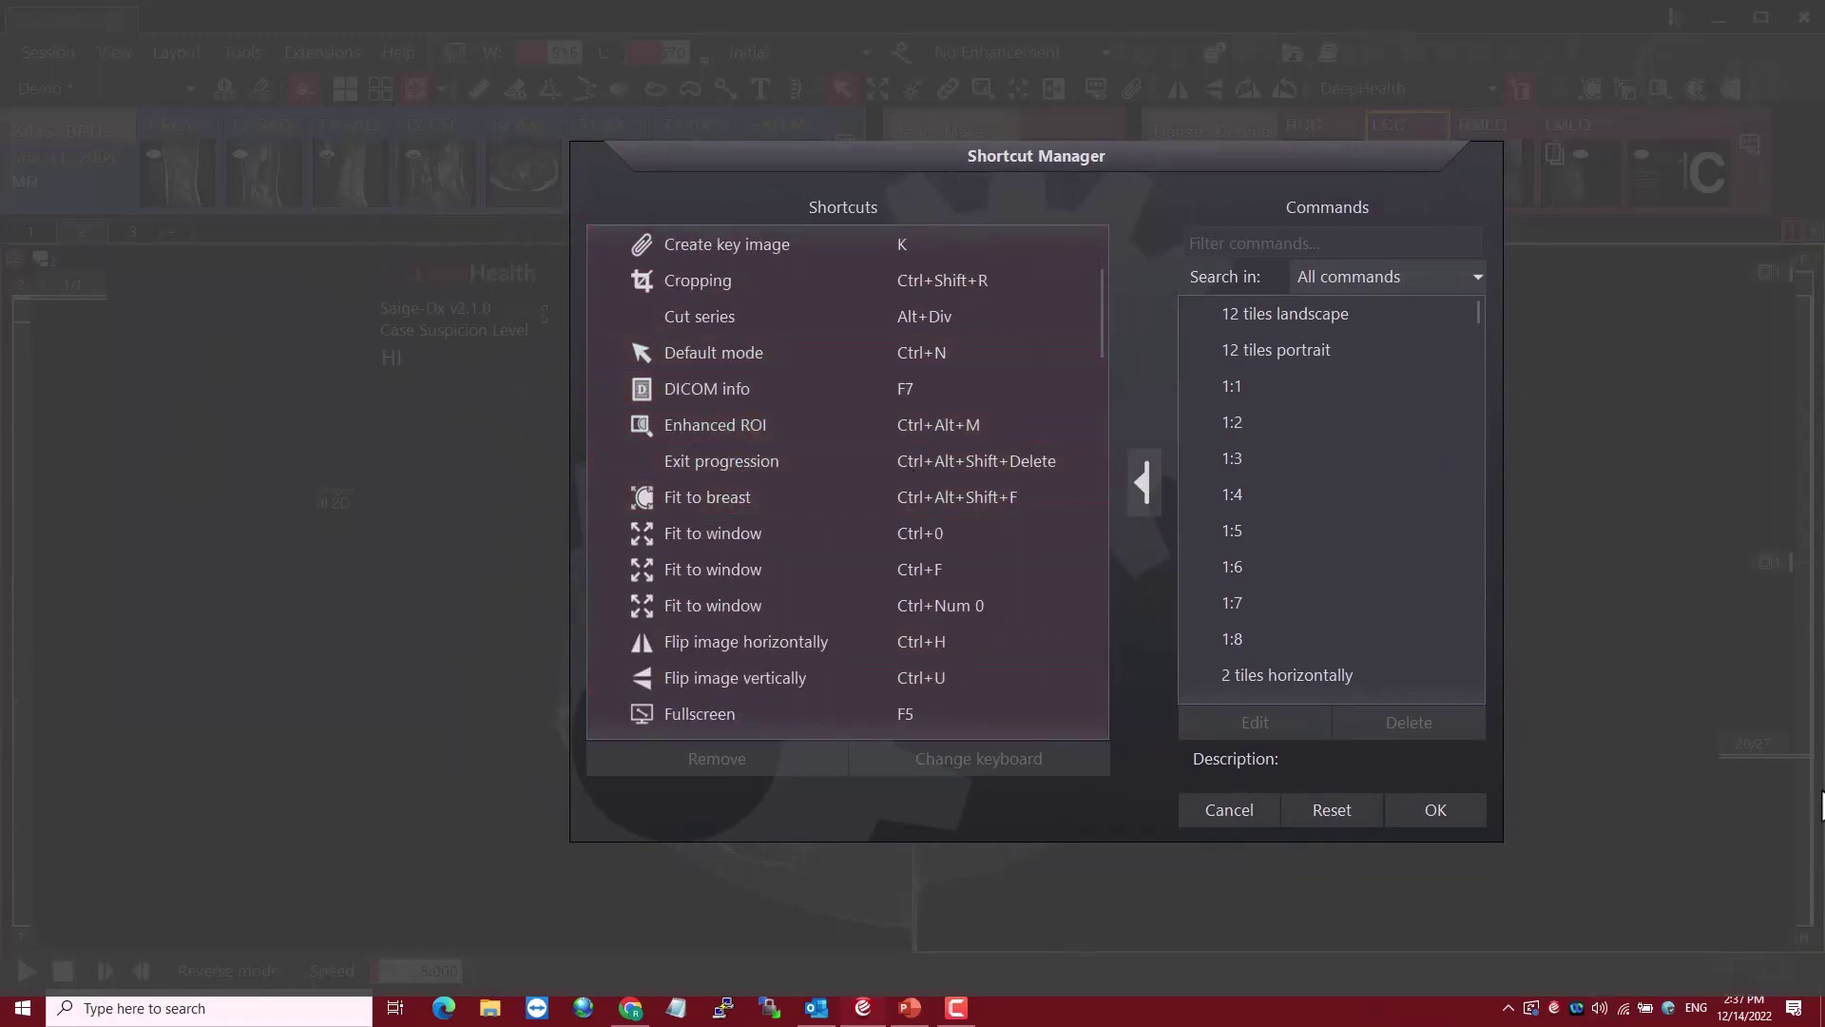
pyautogui.scroll(-2, 888, 464)
pyautogui.scroll(-6, 883, 468)
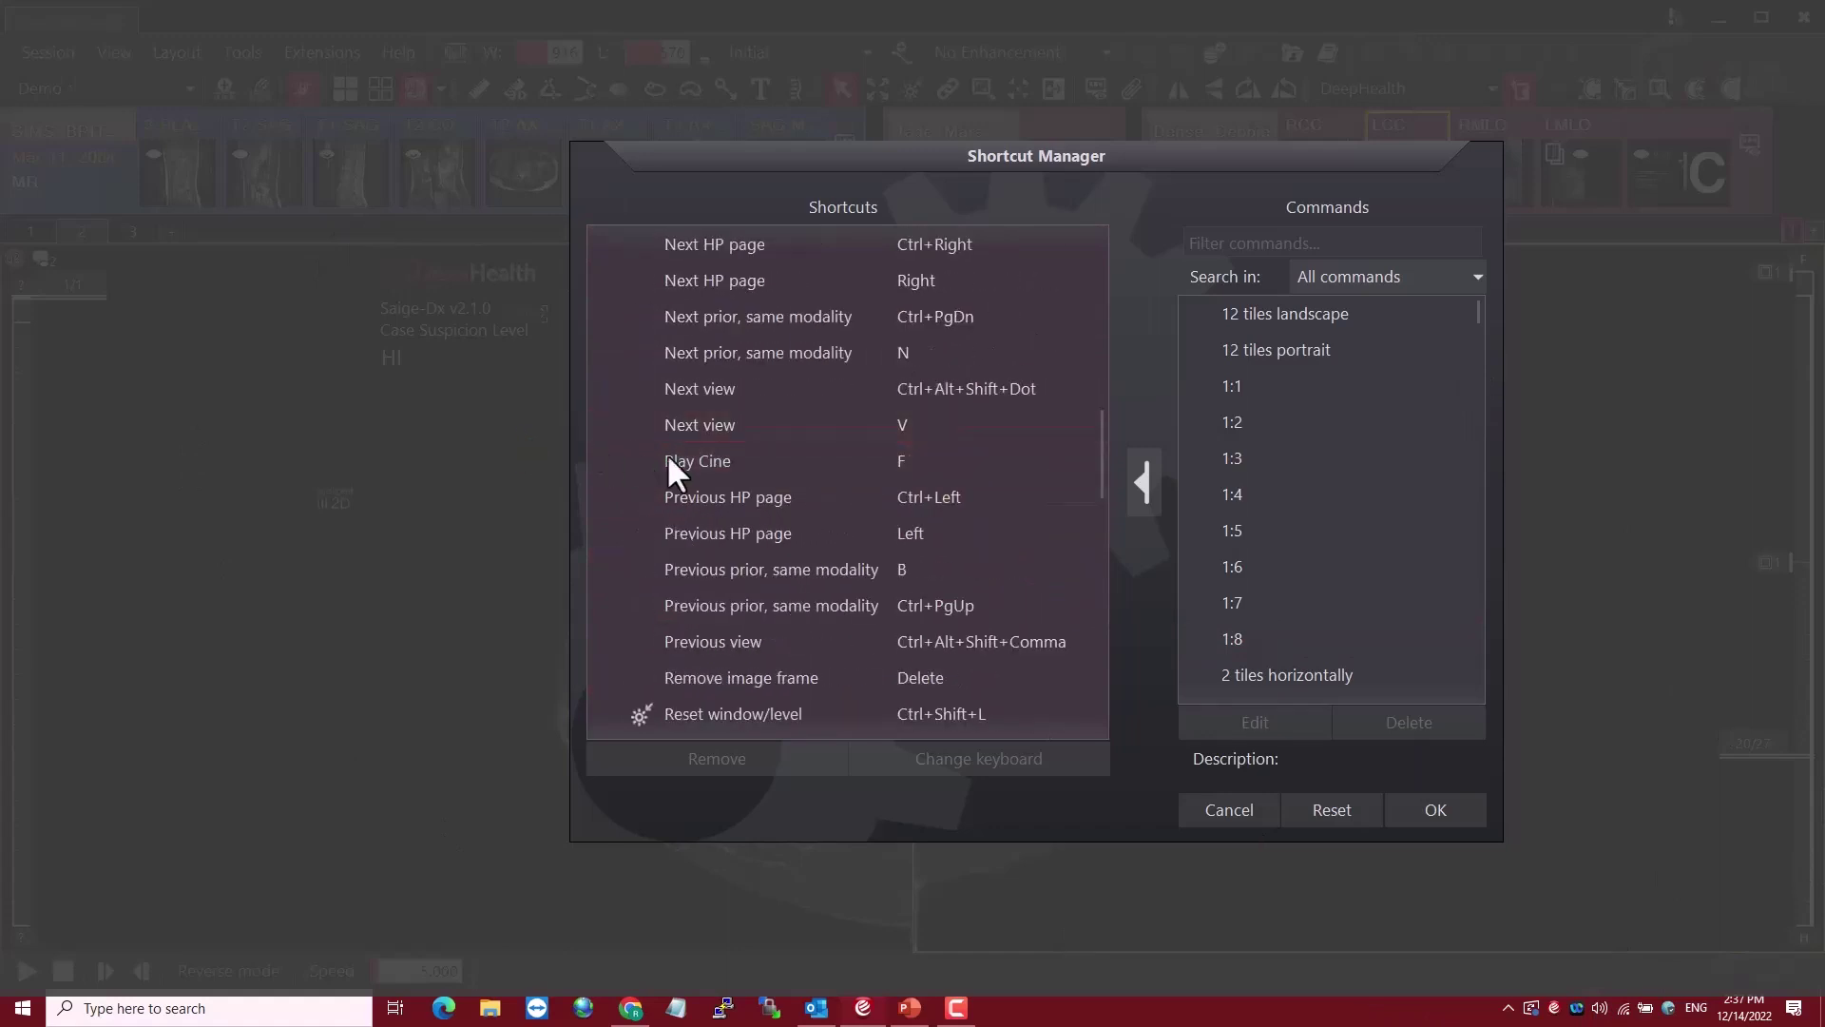
pyautogui.click(910, 454)
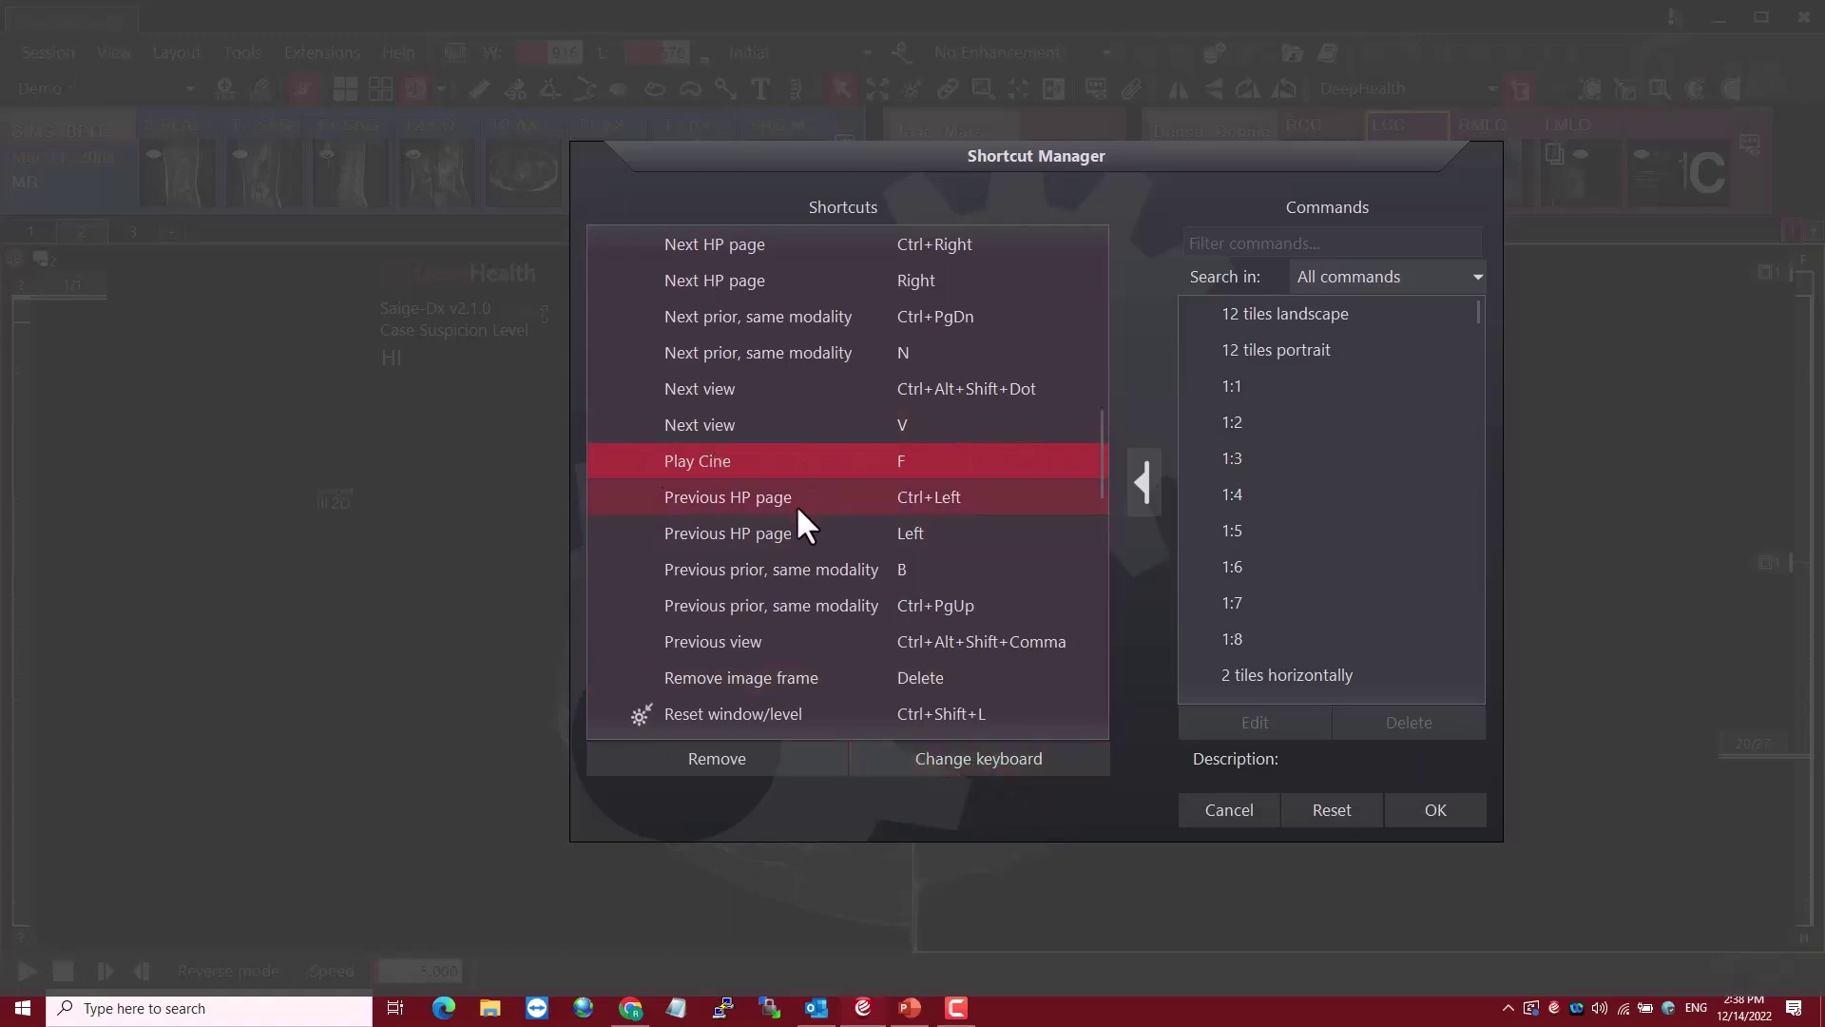
pyautogui.click(755, 764)
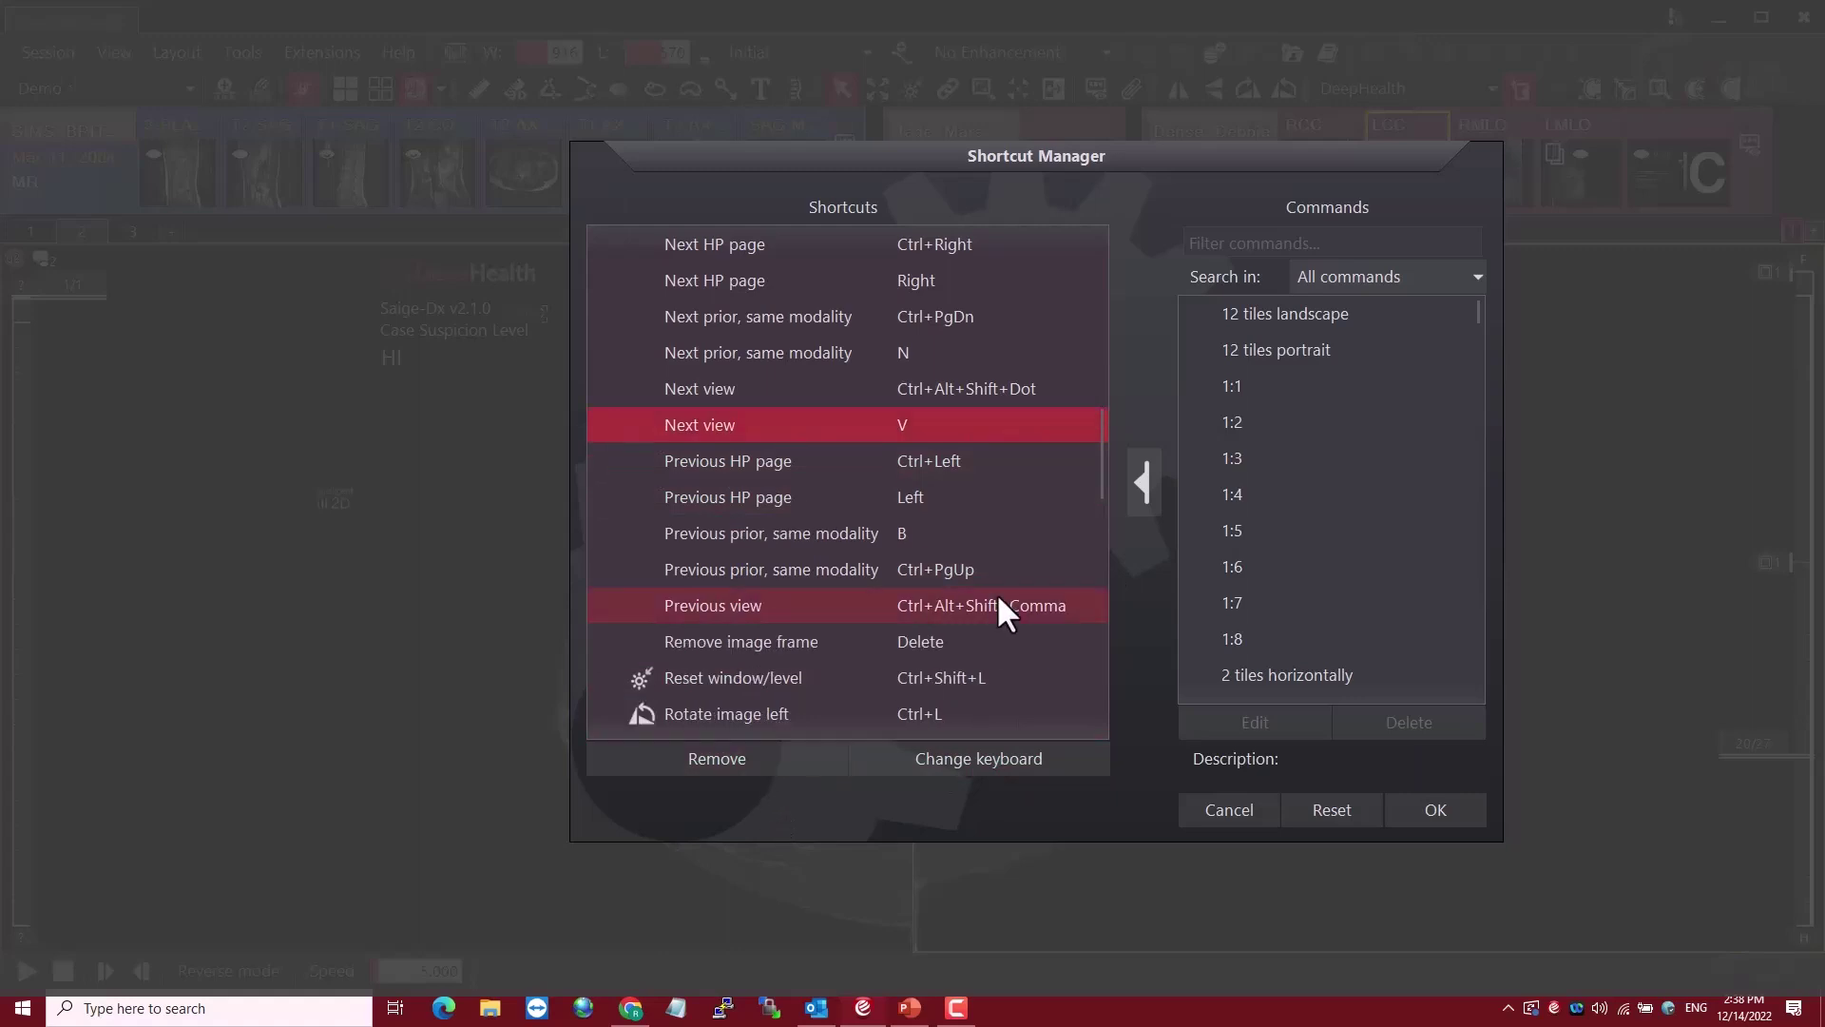
# Filter the commands by "cine", assign the shortcut F to Toggle play, save, and try it on the LCC series
pyautogui.click(1272, 244)
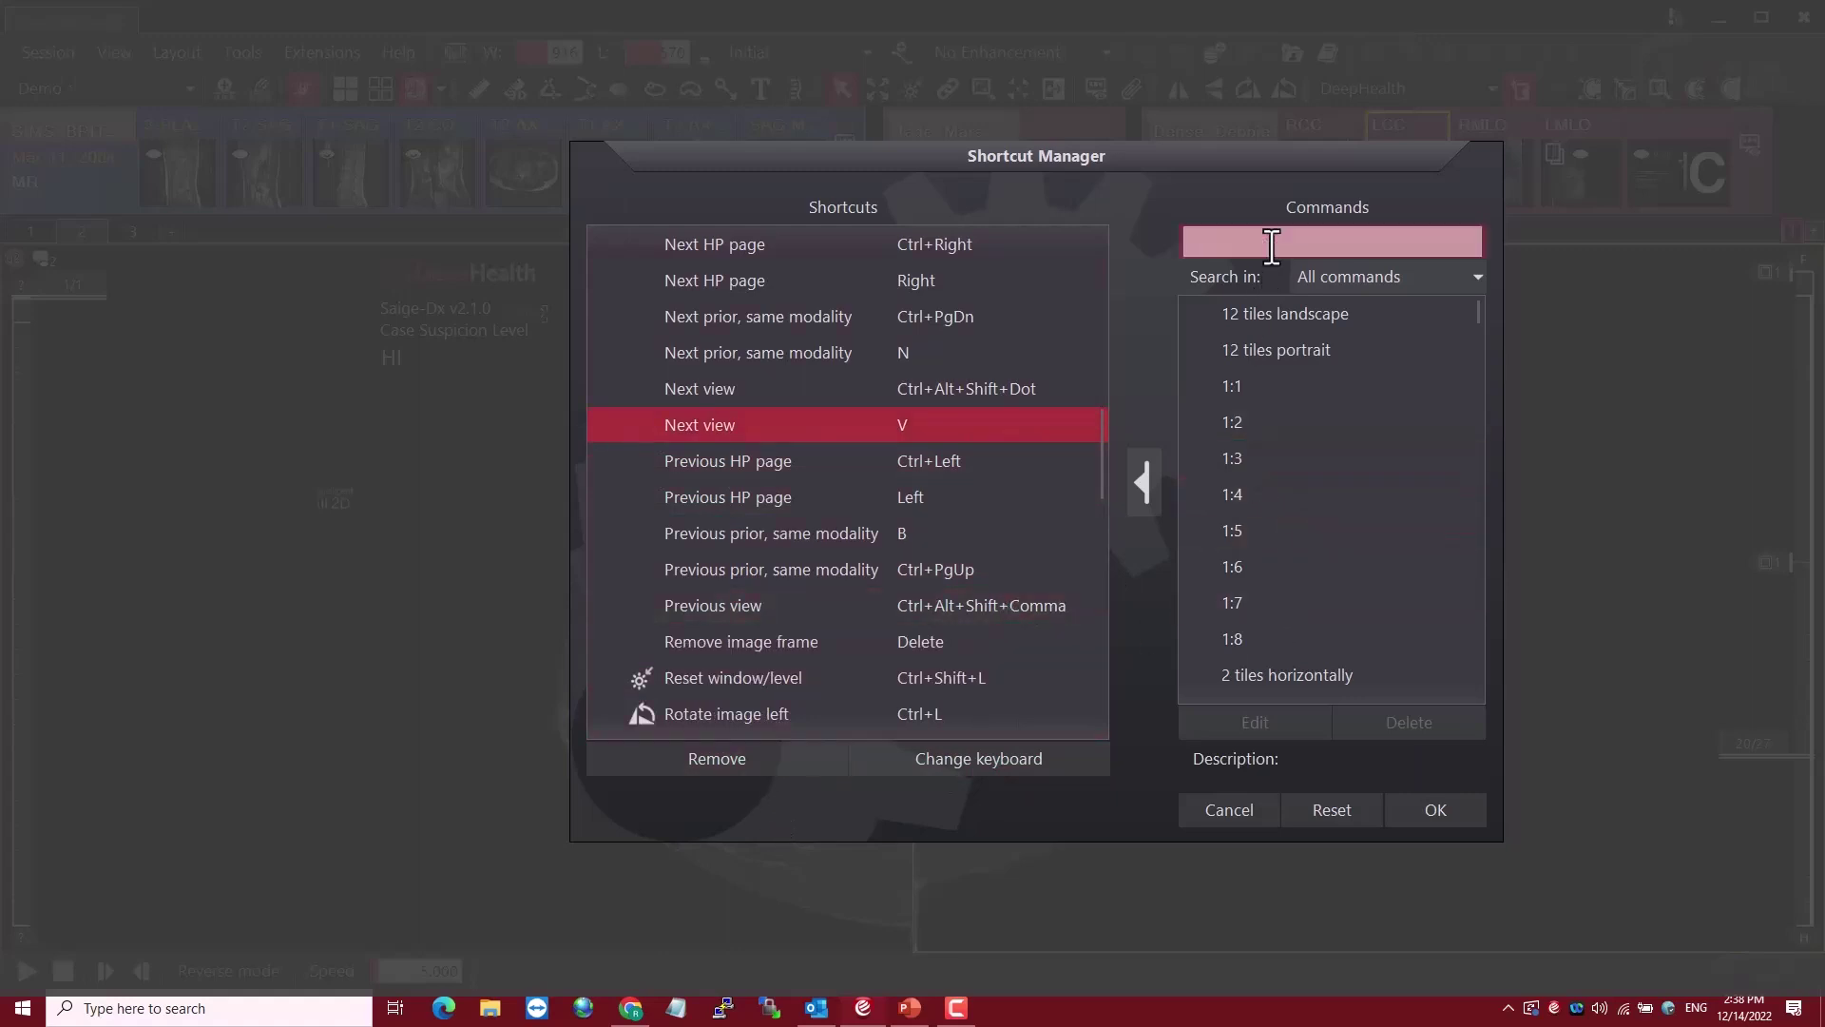
pyautogui.write('cine')
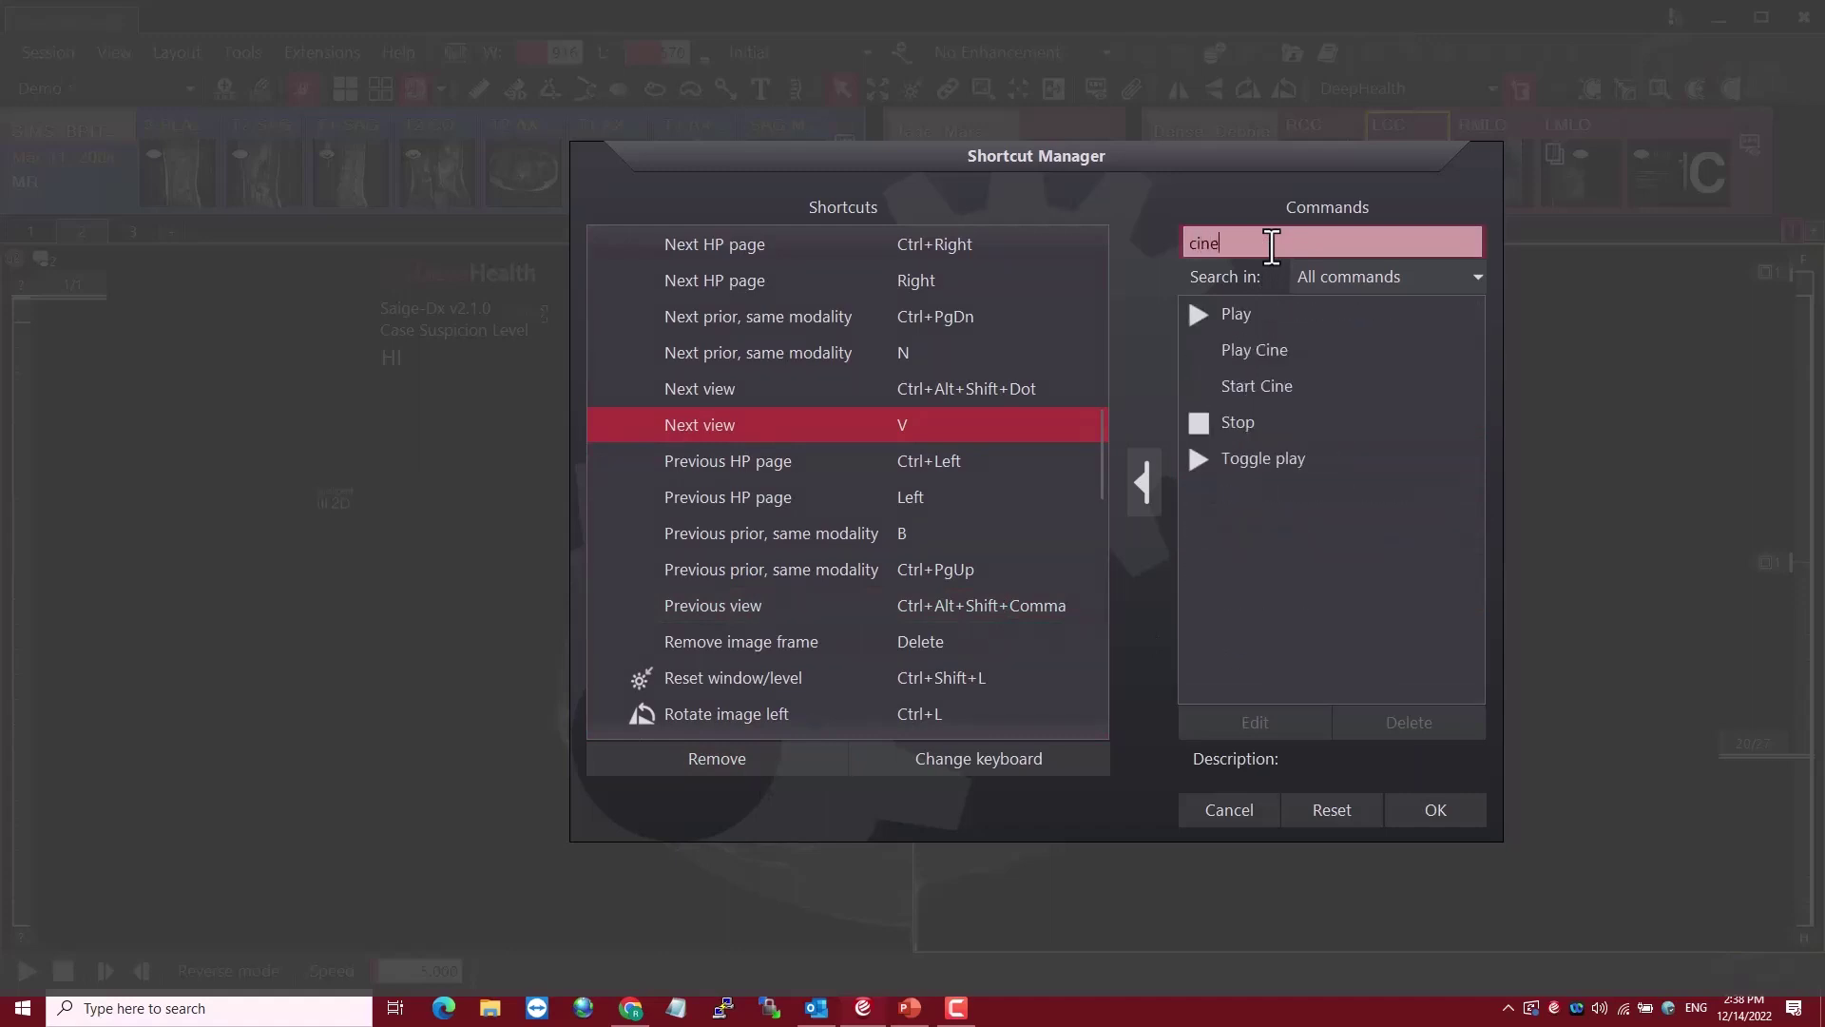
pyautogui.click(1285, 455)
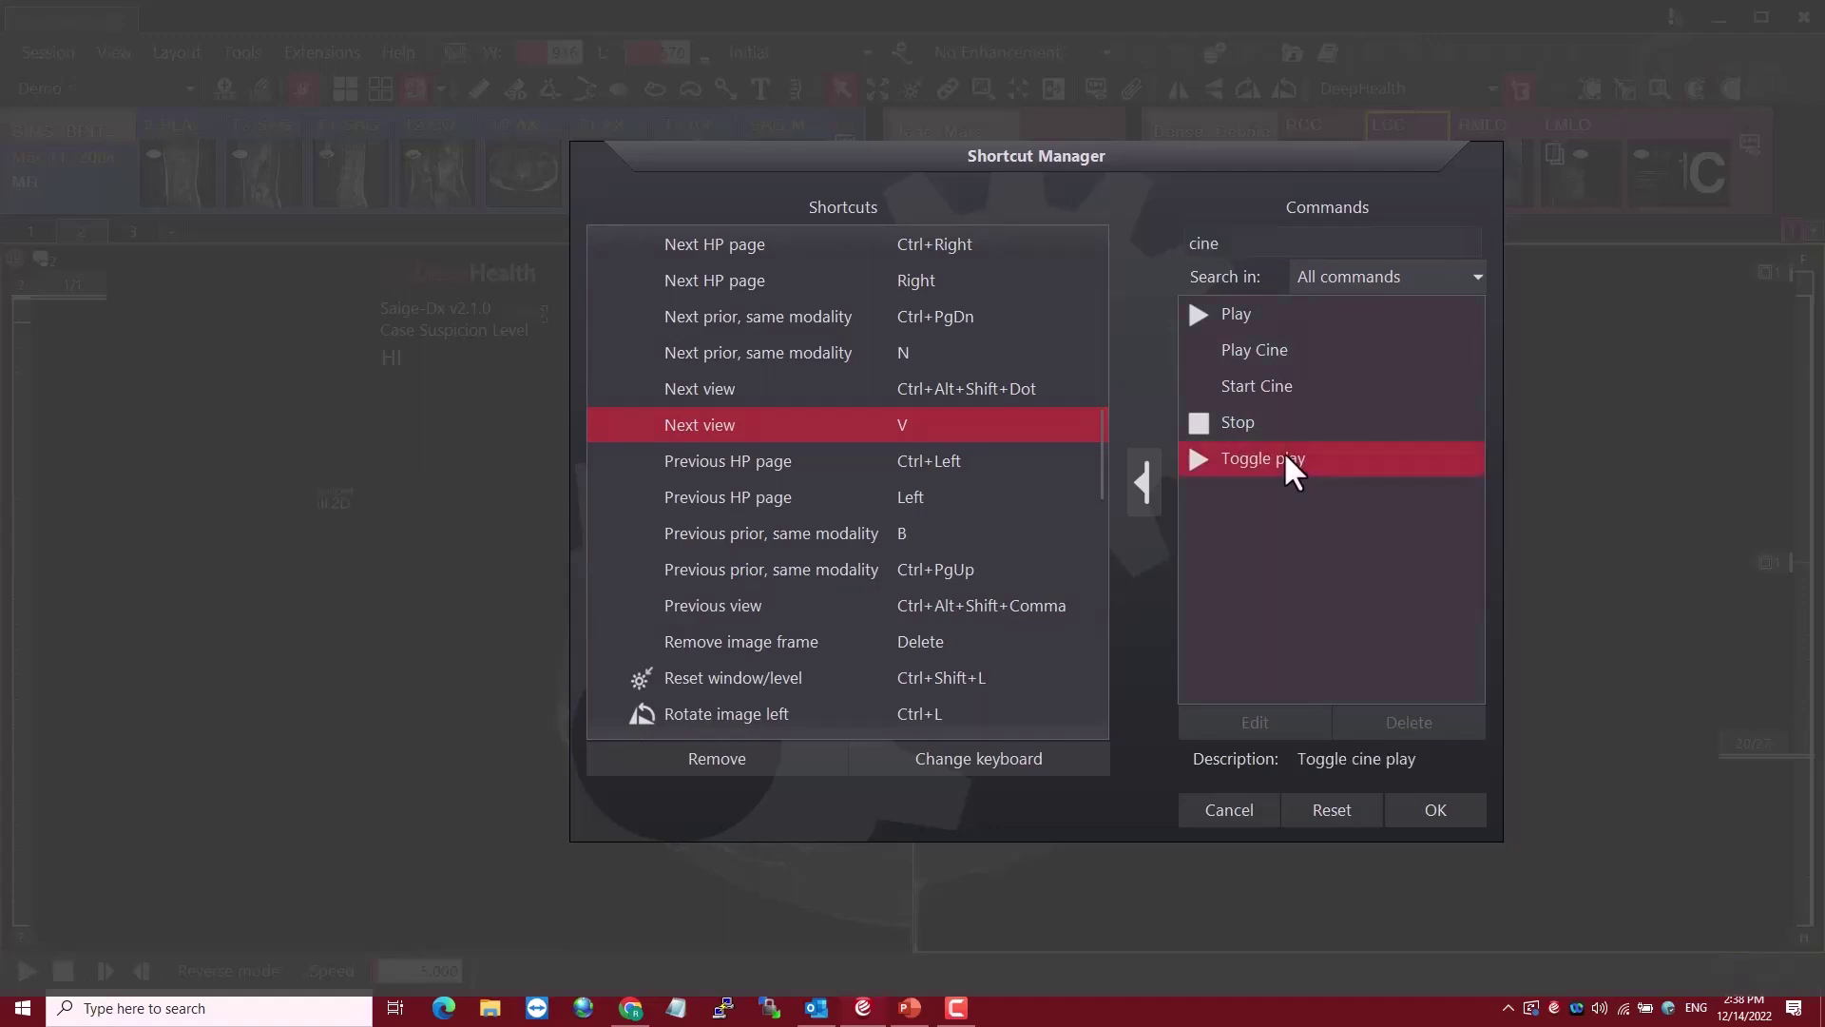
pyautogui.click(1142, 481)
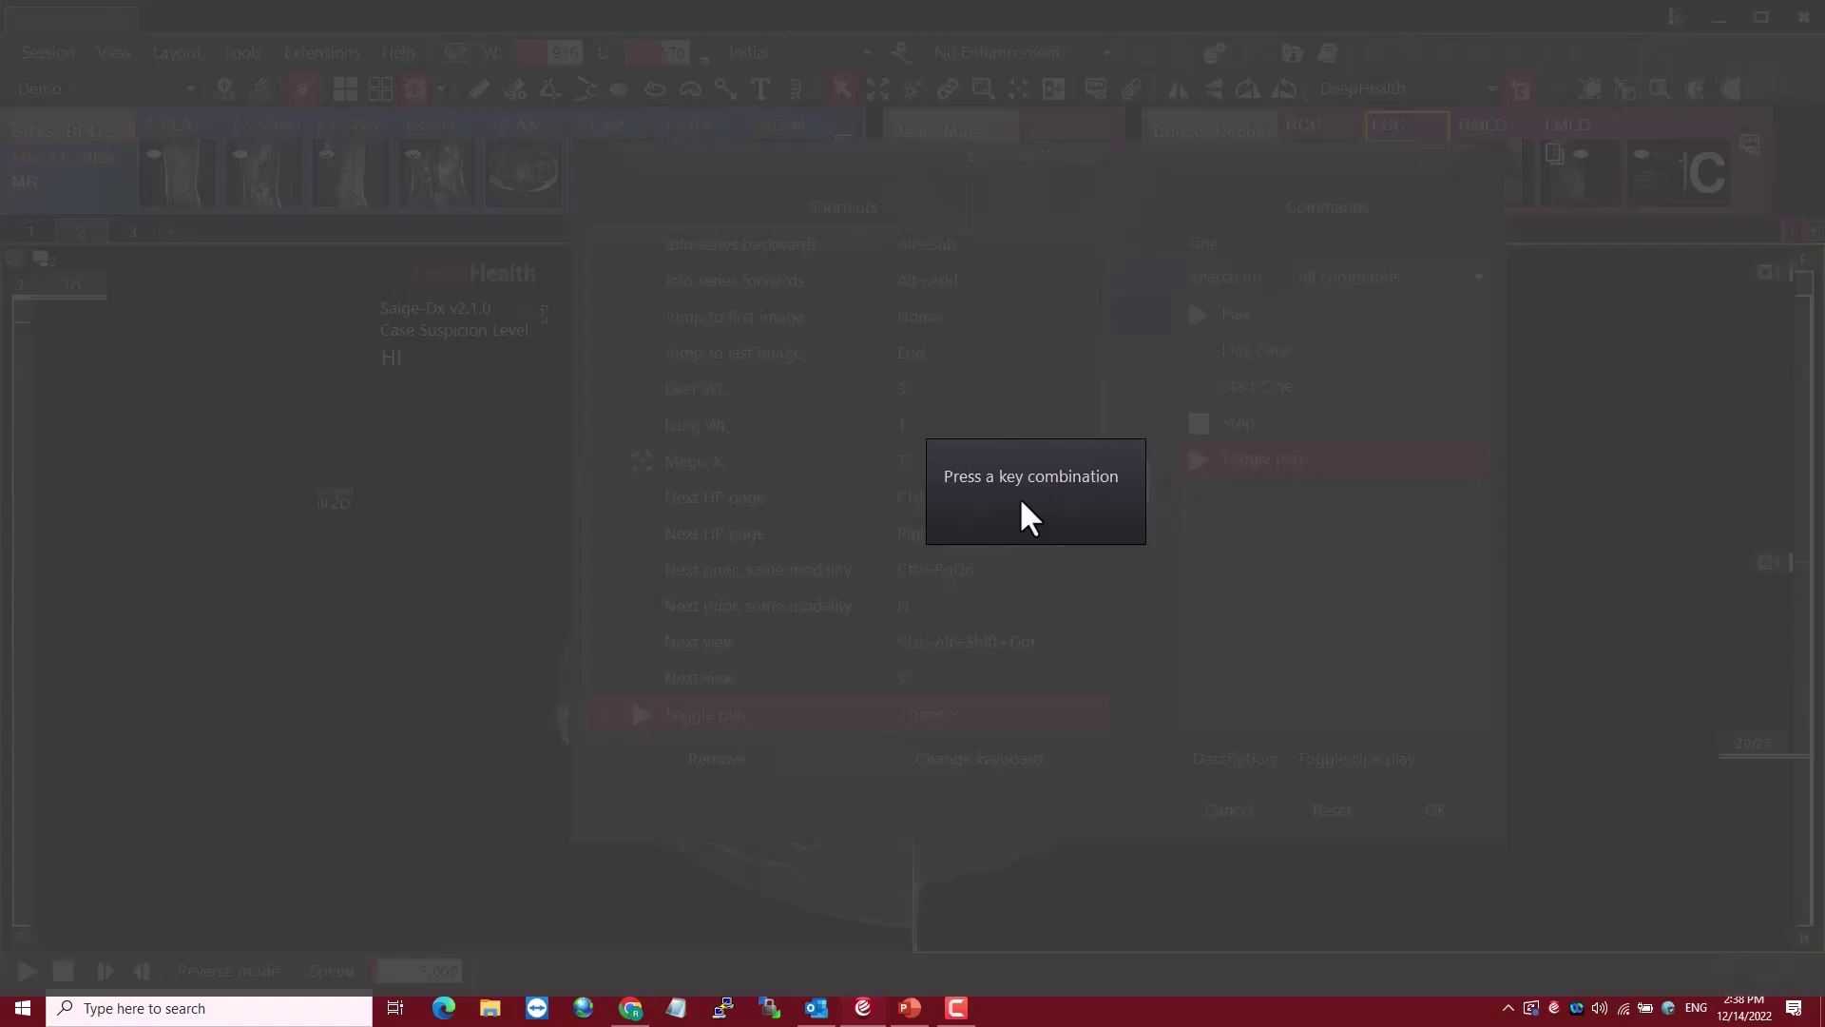
pyautogui.press('f')
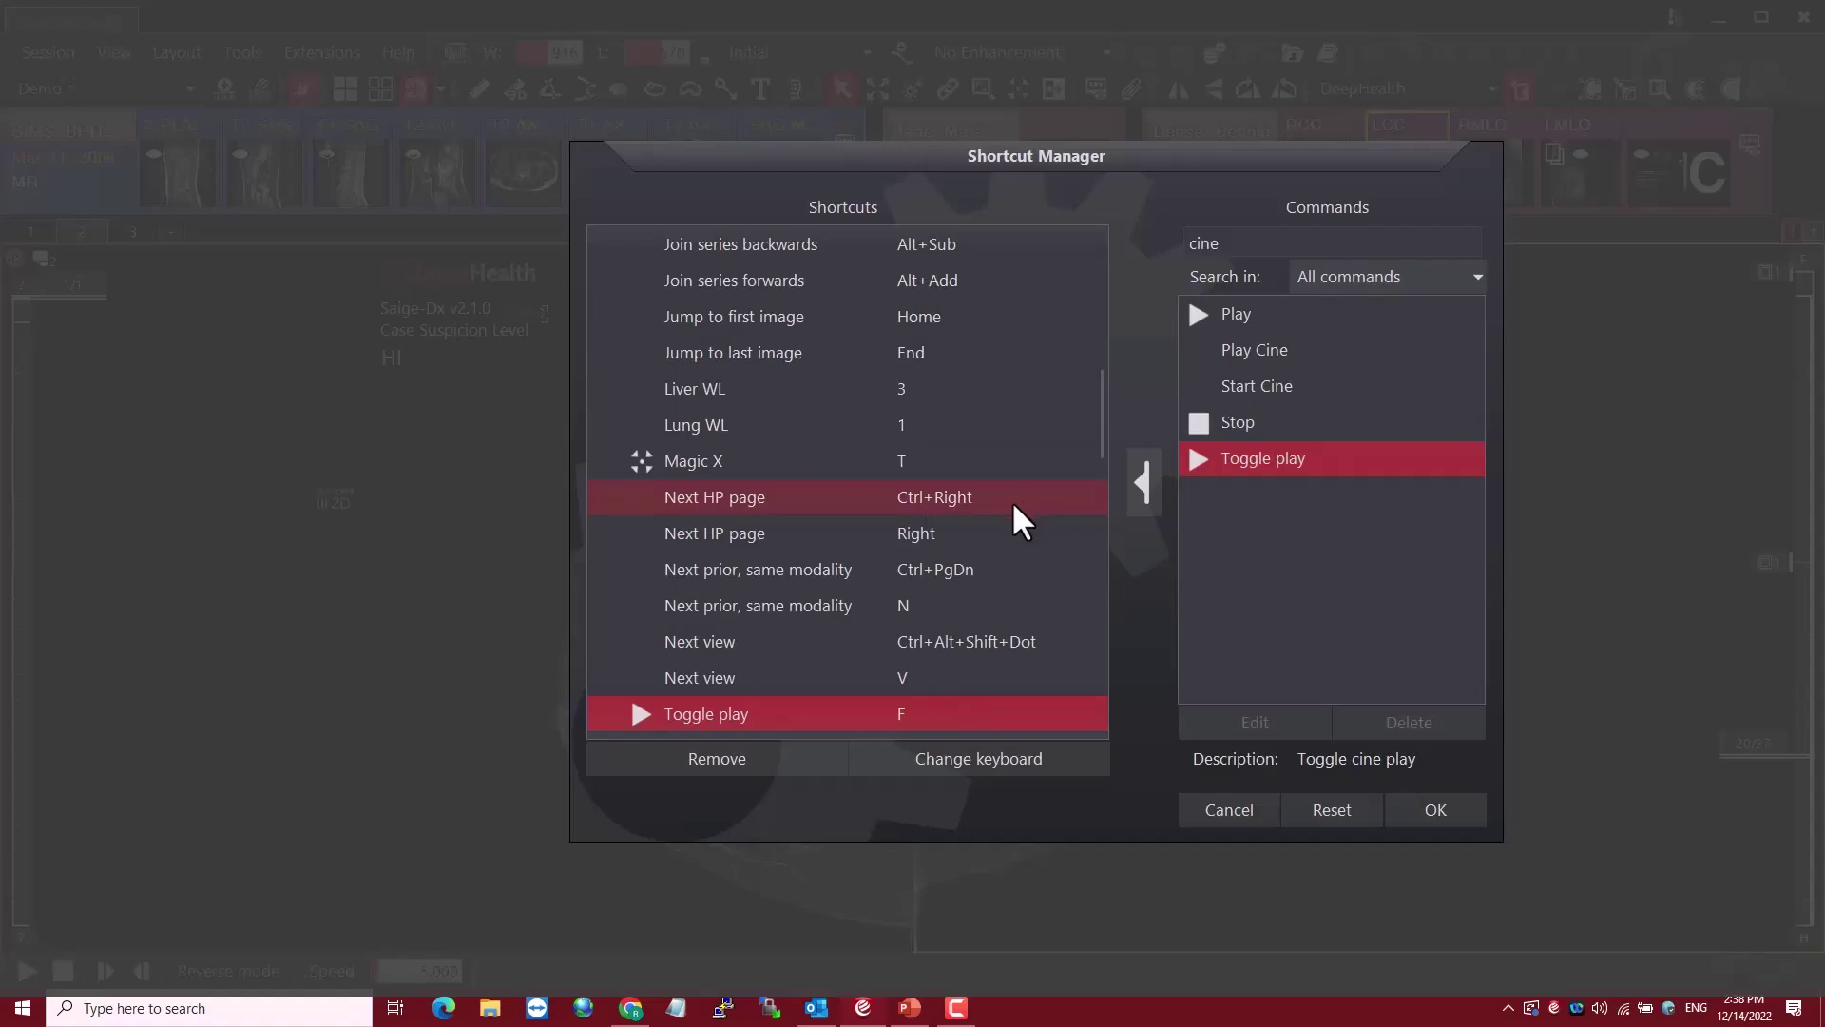
pyautogui.click(1437, 810)
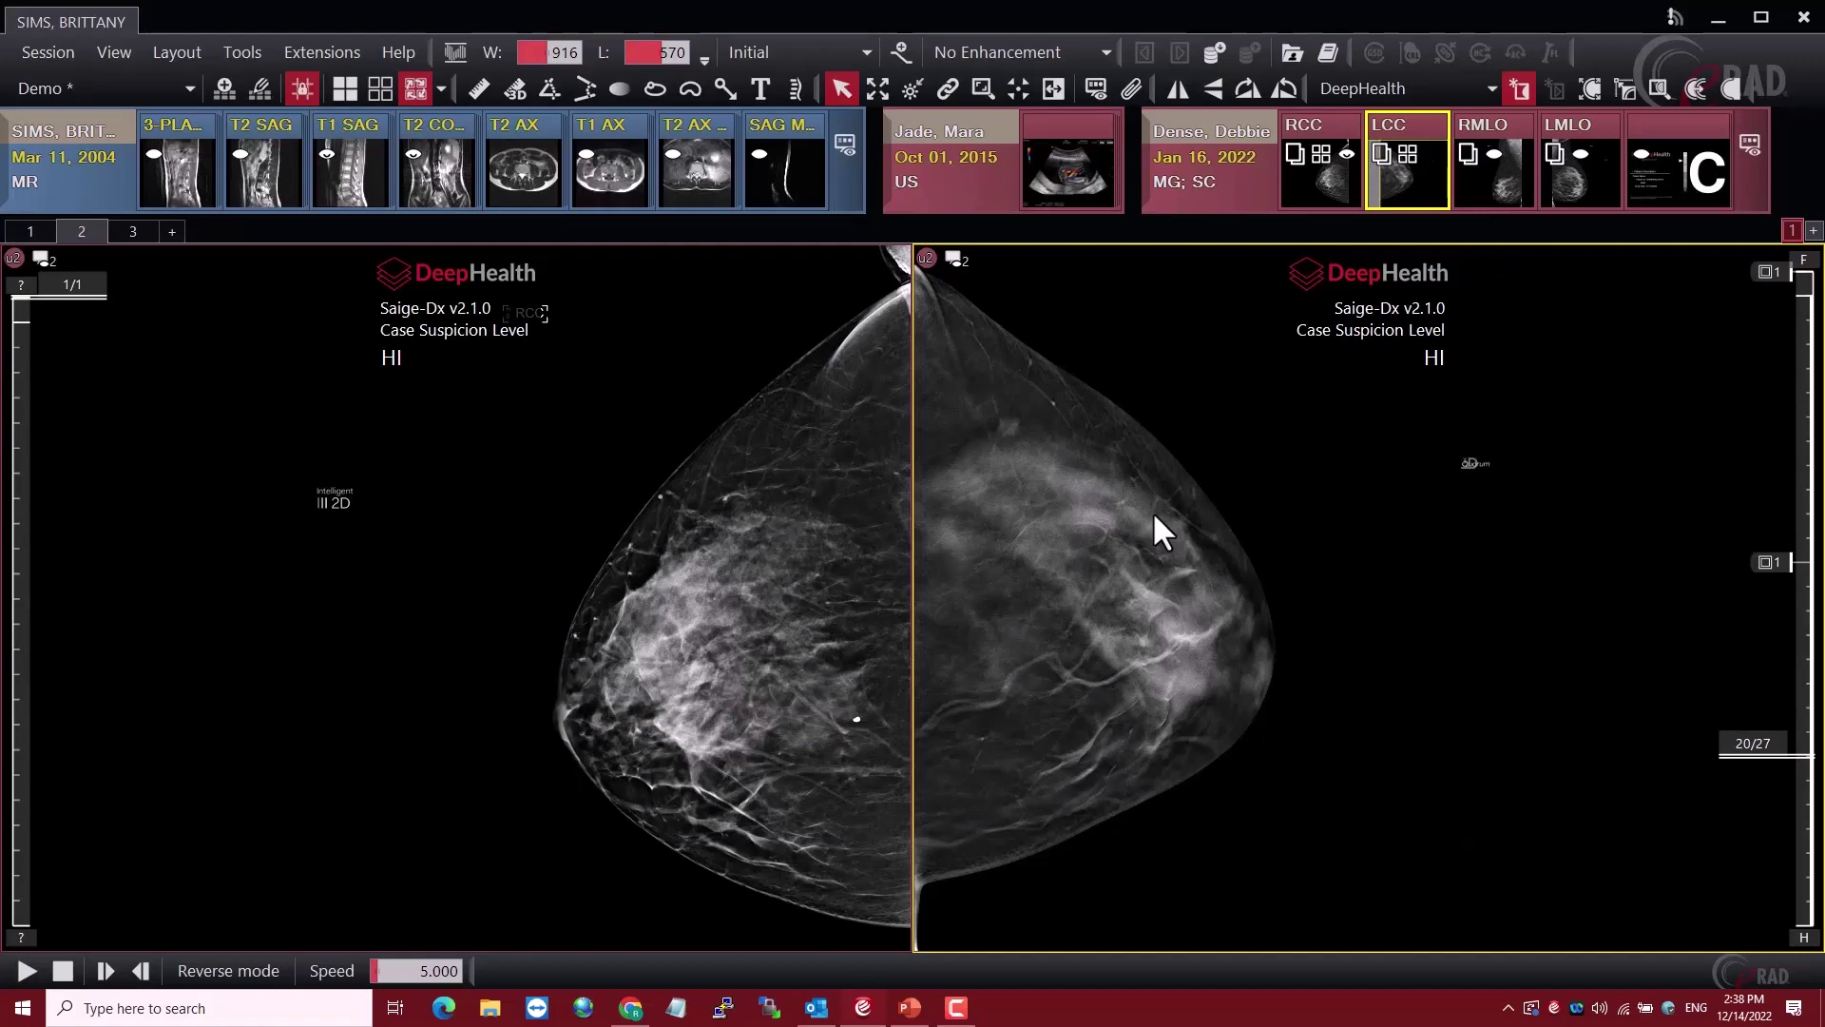
pyautogui.press('f')
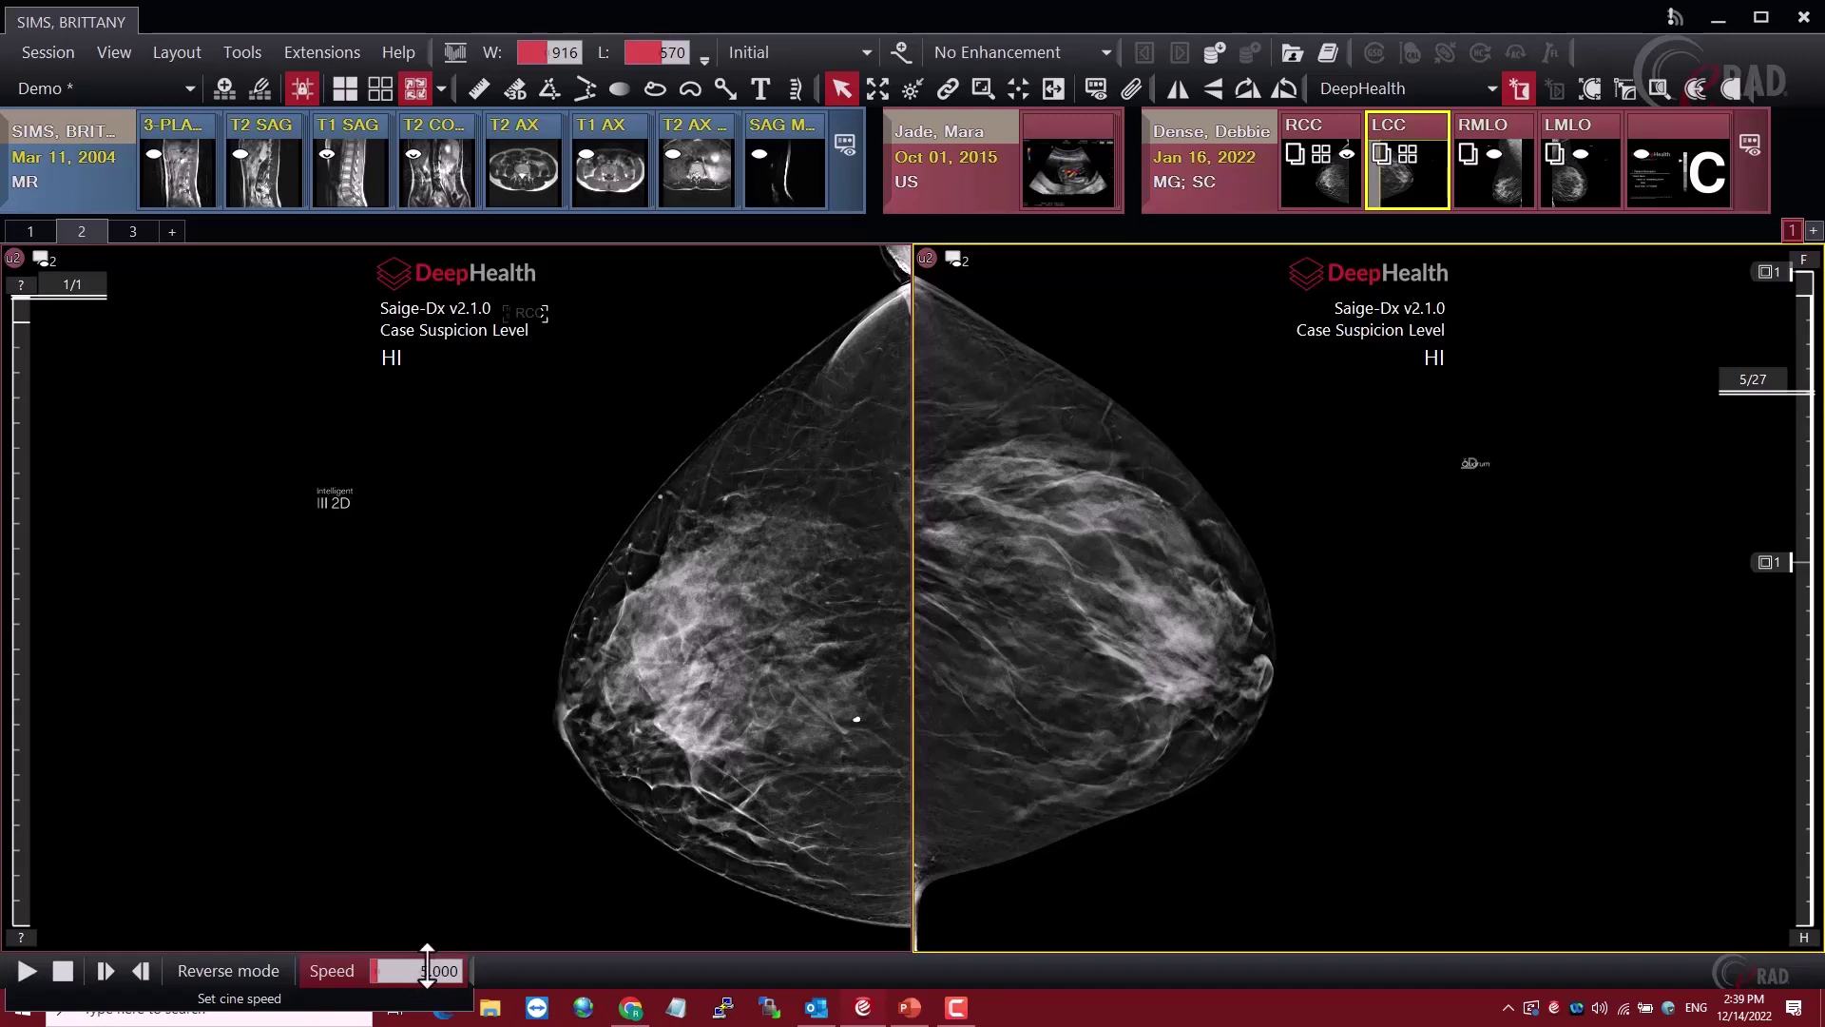
# Open the viewer options and search the settings for "cine" to reach the Image Panel settings
pyautogui.click(245, 51)
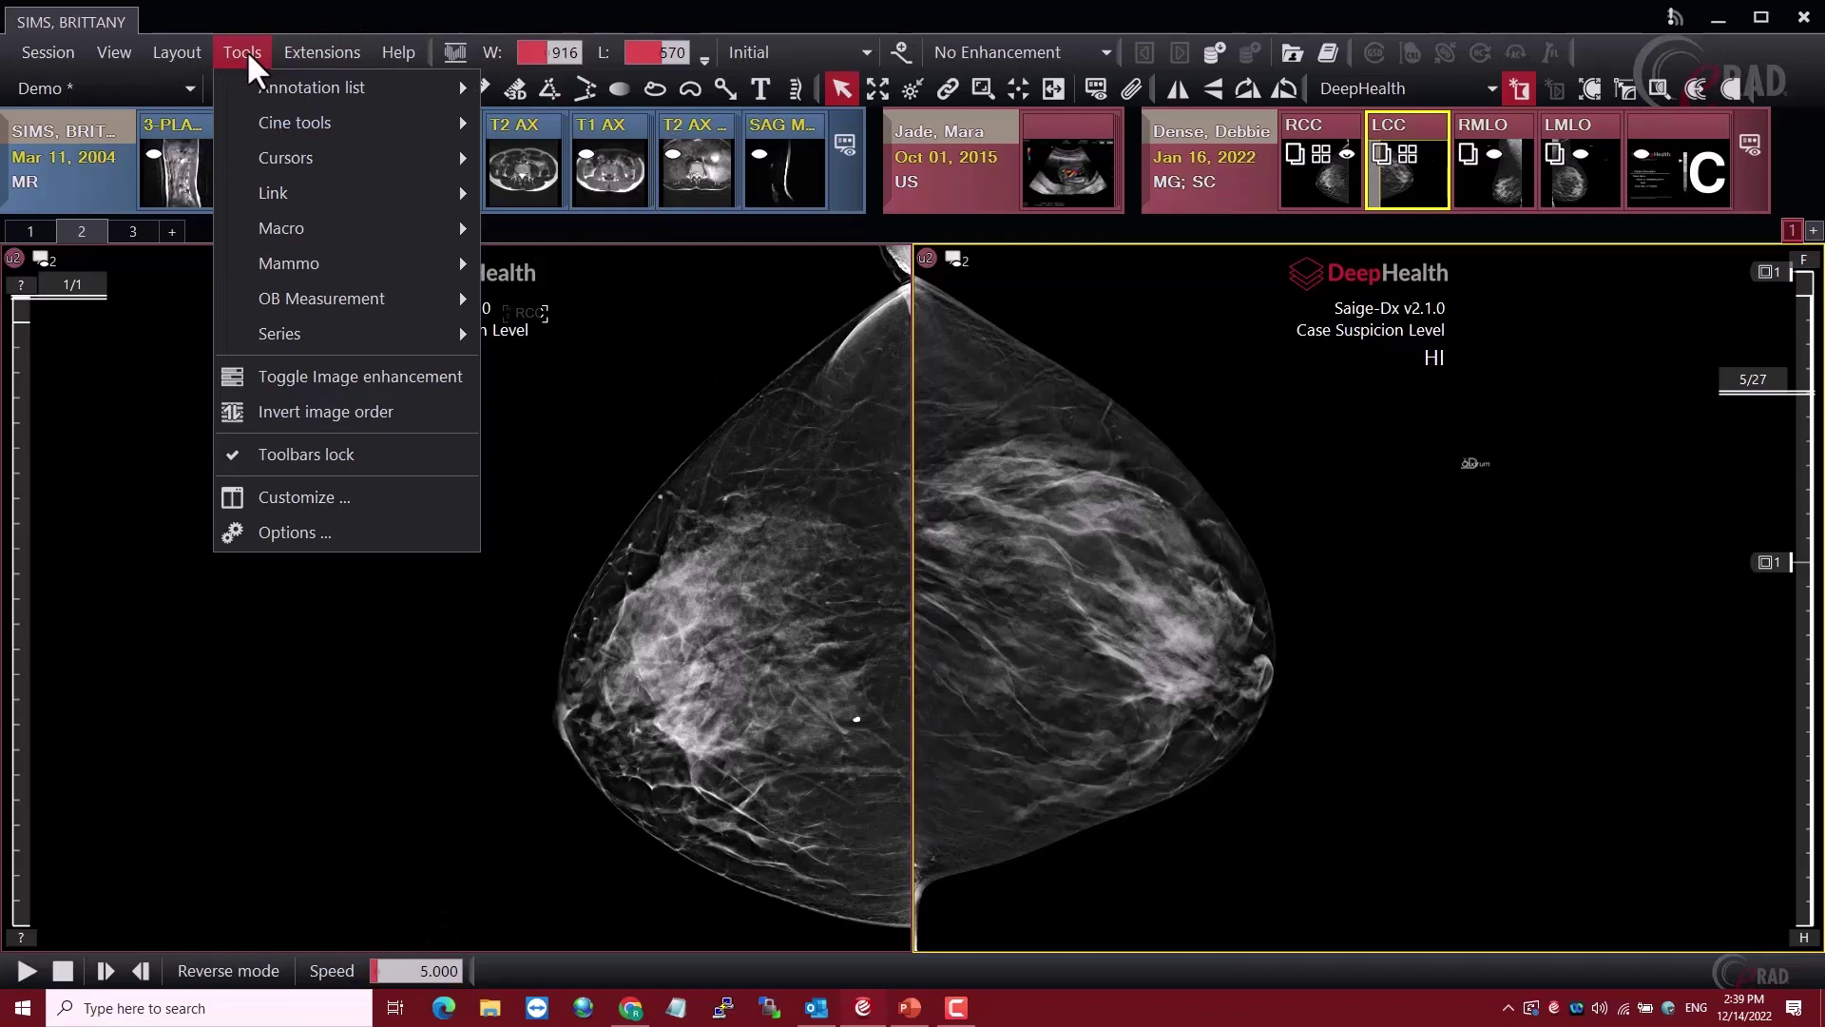
pyautogui.click(314, 529)
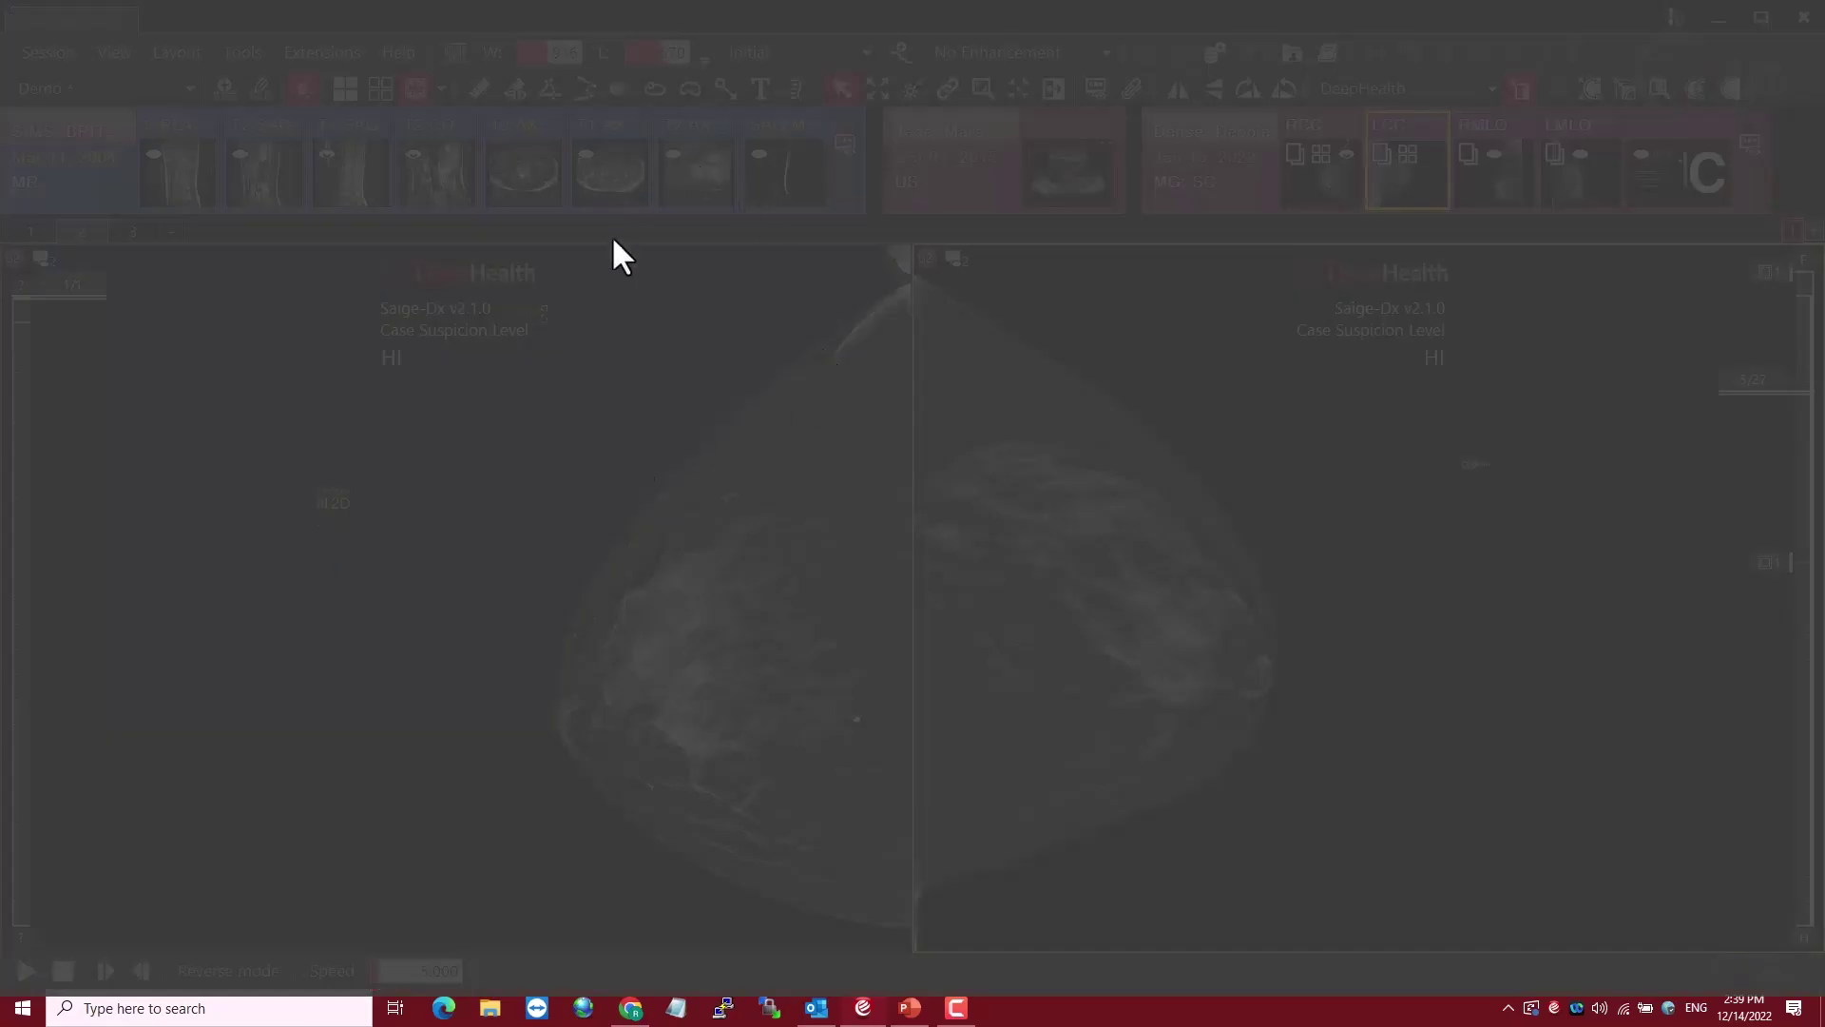
pyautogui.moveTo(689, 171); pyautogui.dragTo(958, 173)
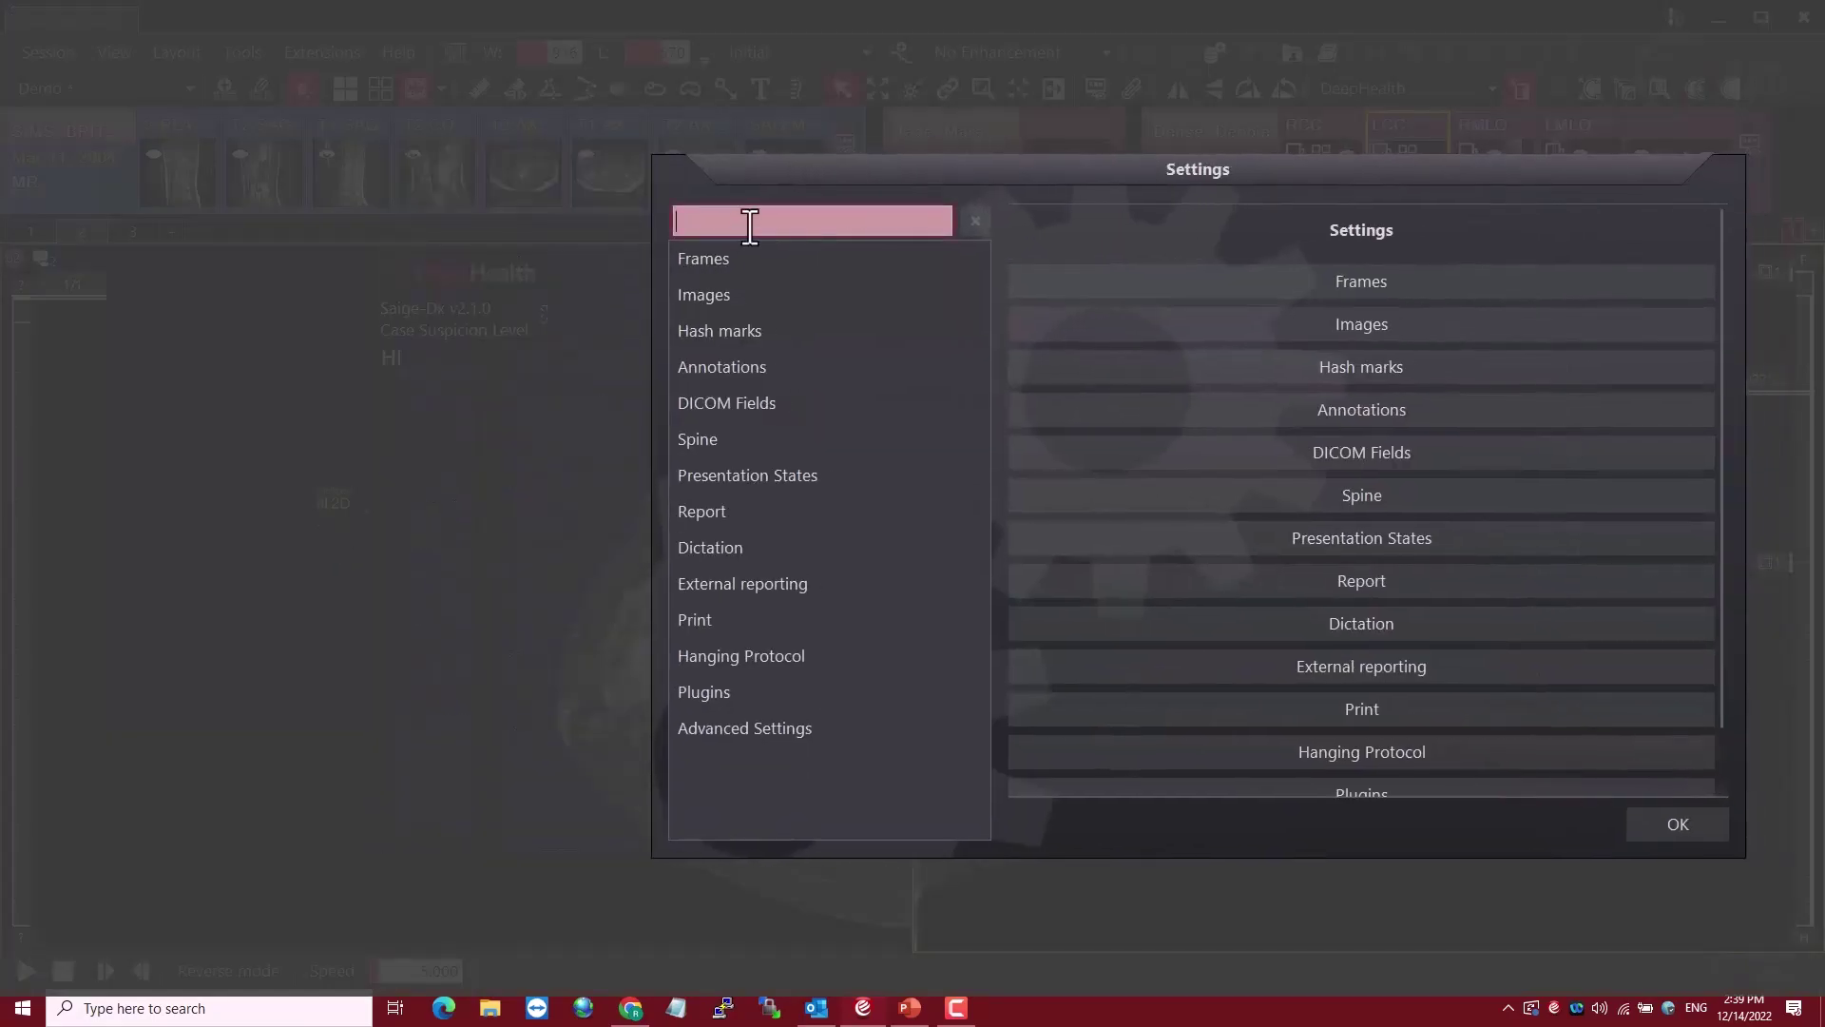
pyautogui.write('cine')
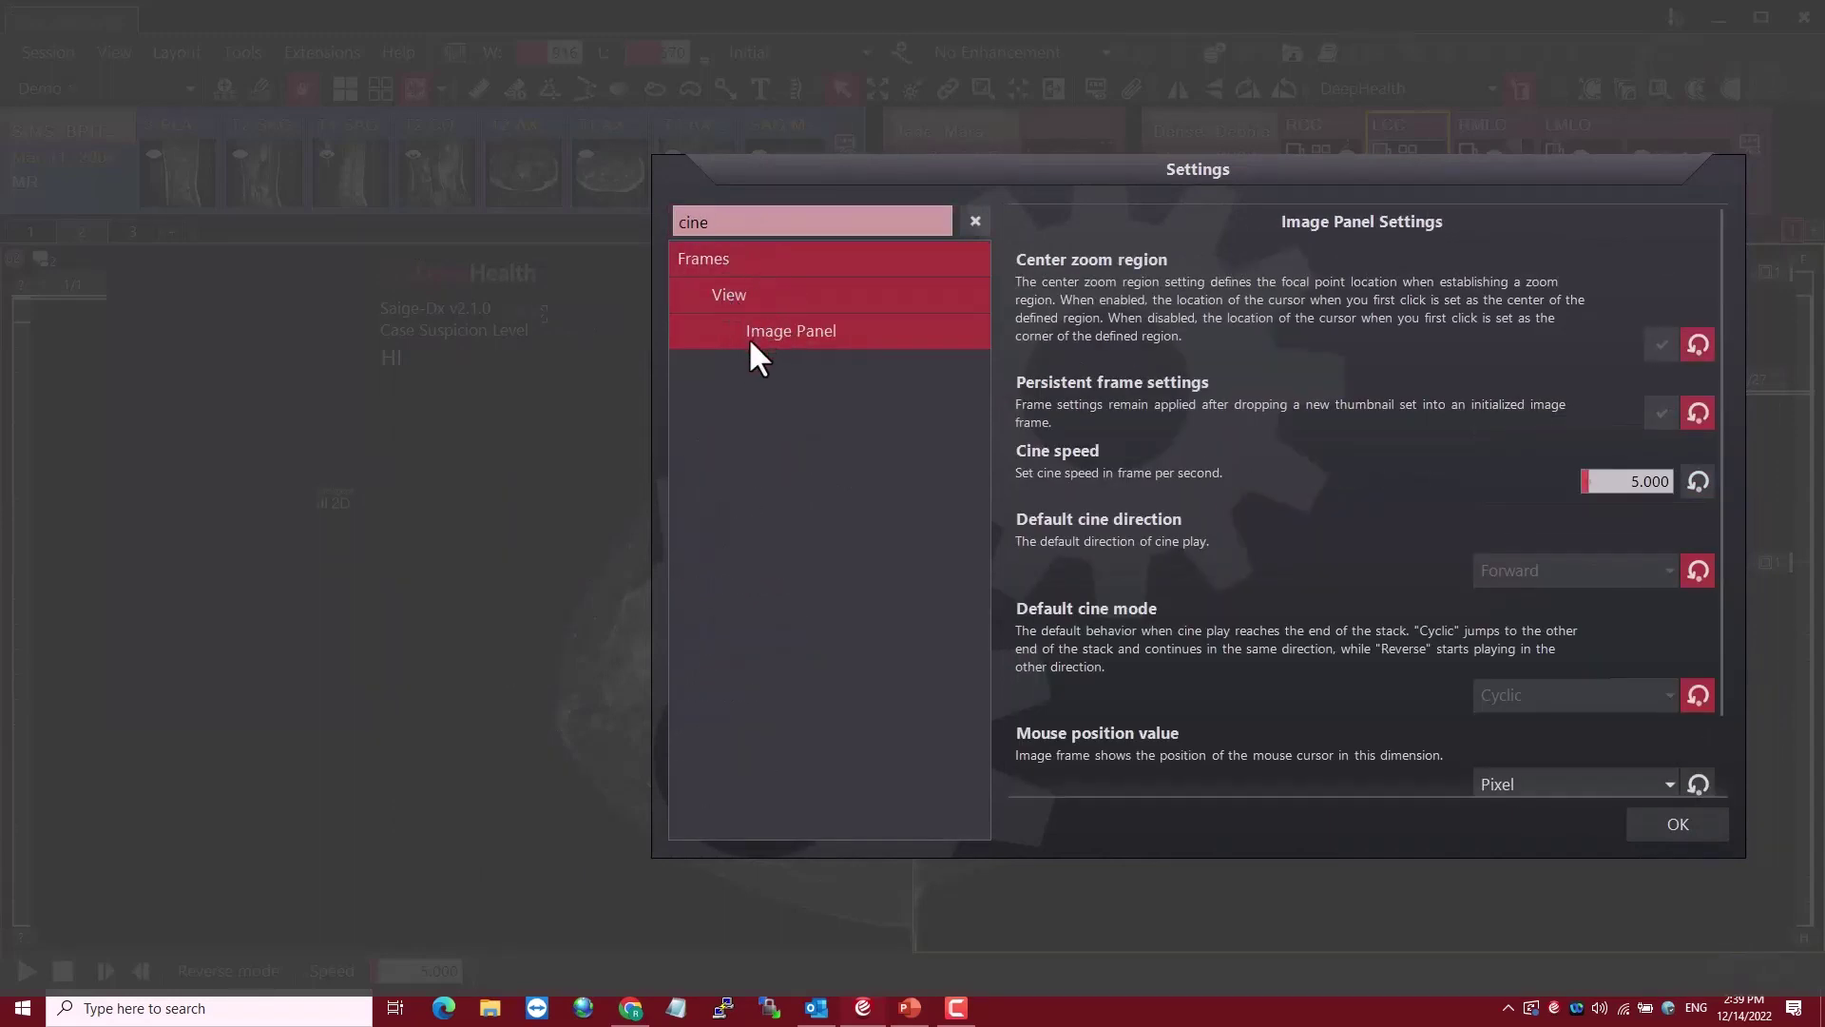
# Override the default cine speed with 4.851 frames per second, accept the settings, and play the LCC series
pyautogui.click(1700, 478)
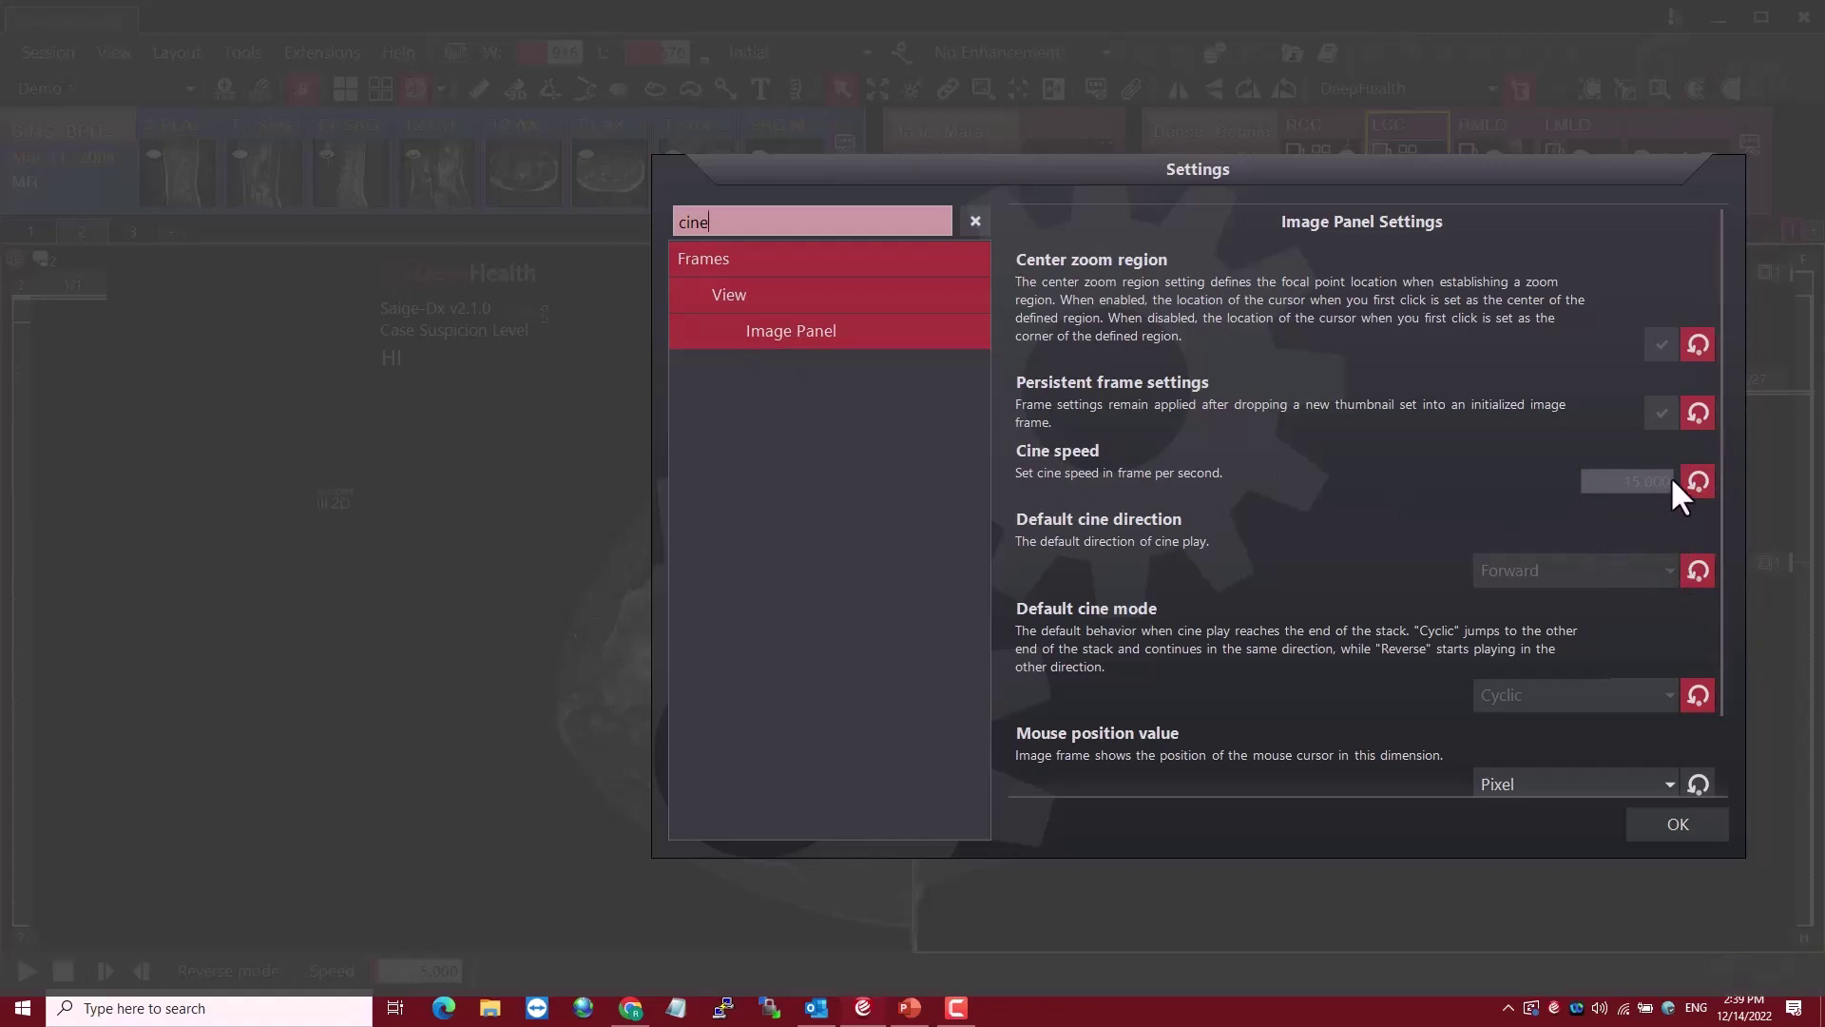
pyautogui.click(1696, 478)
pyautogui.moveTo(1613, 481)
pyautogui.mouseDown()
pyautogui.moveTo(1614, 439)
pyautogui.moveTo(1613, 481)
pyautogui.mouseUp()
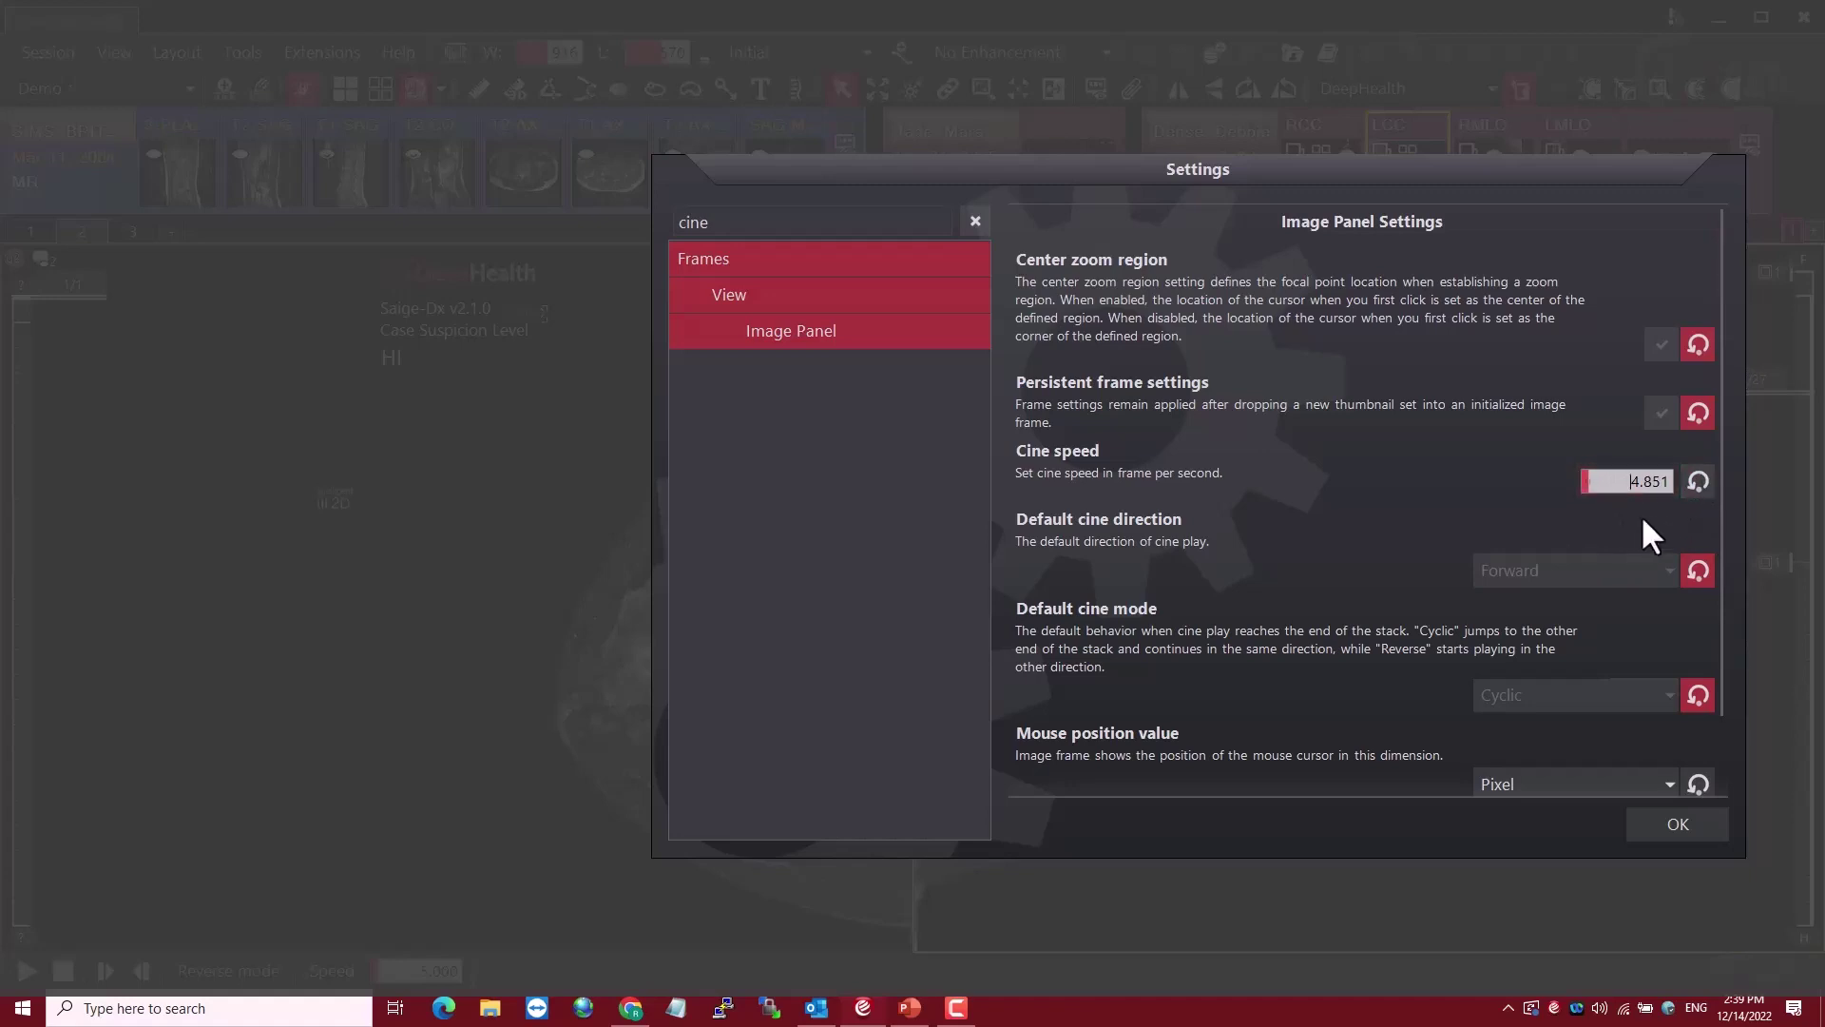
pyautogui.click(1680, 823)
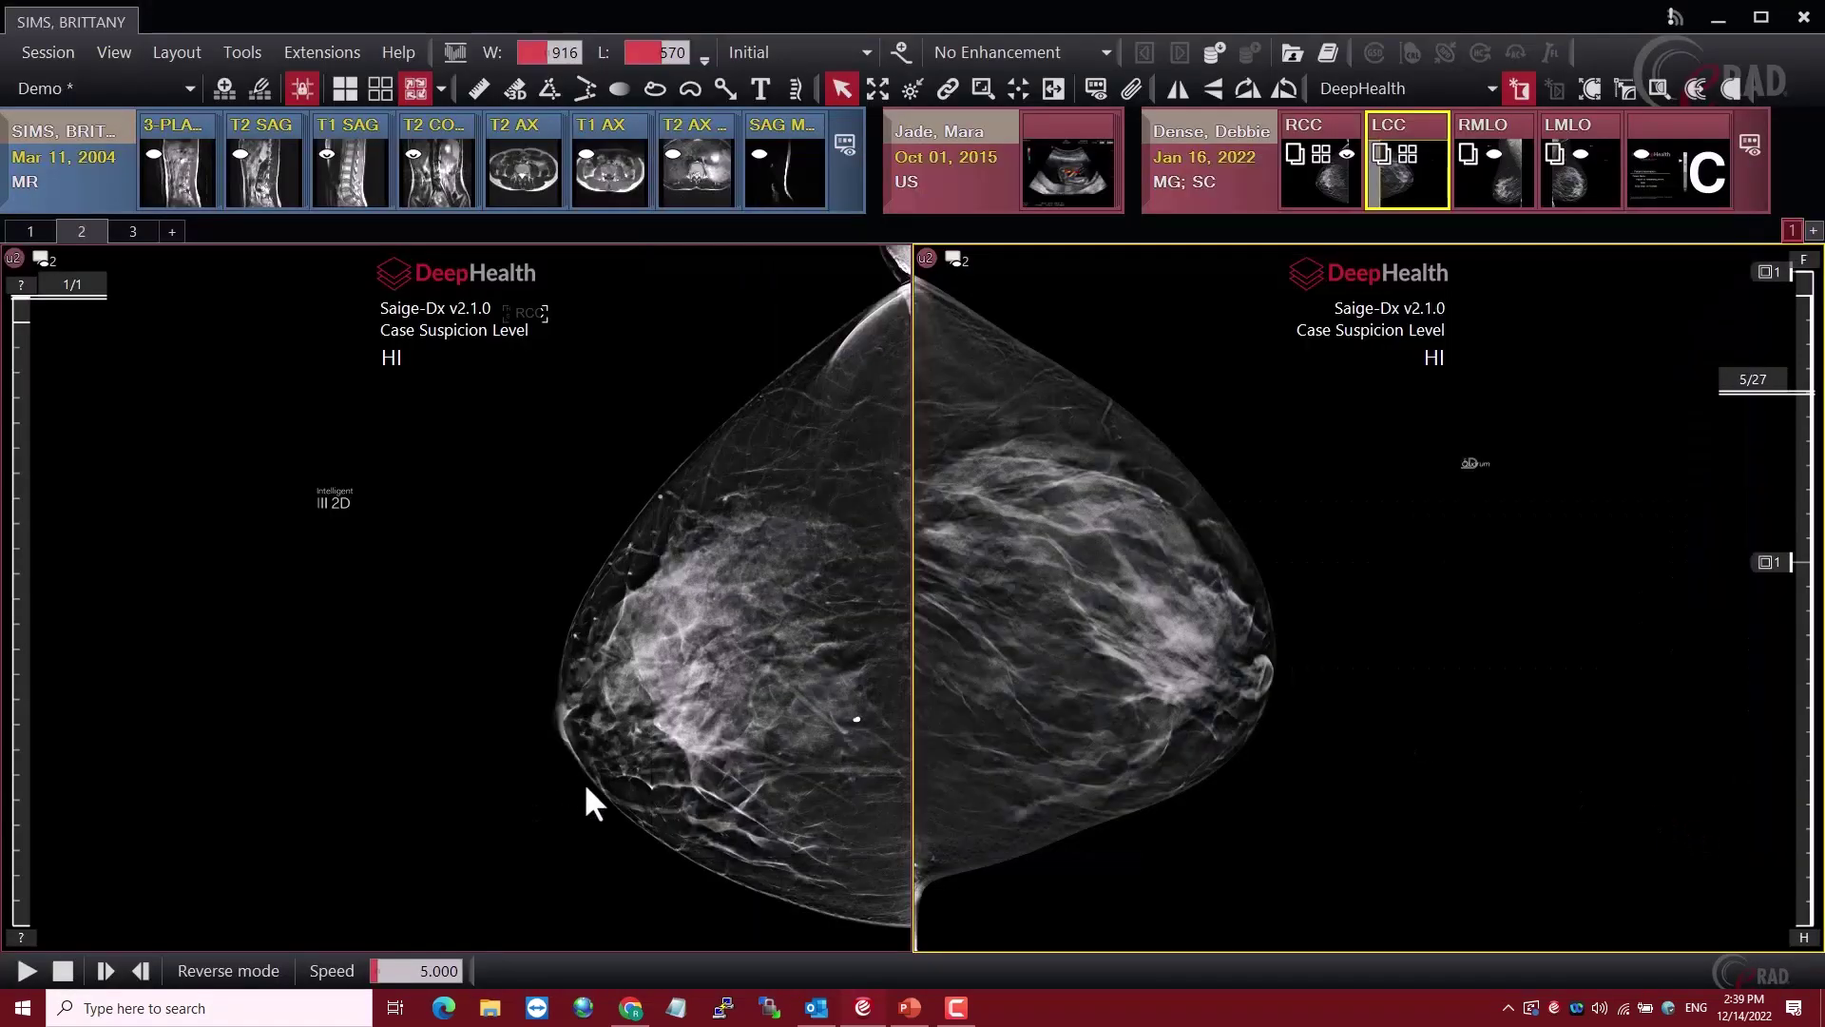
pyautogui.click(27, 971)
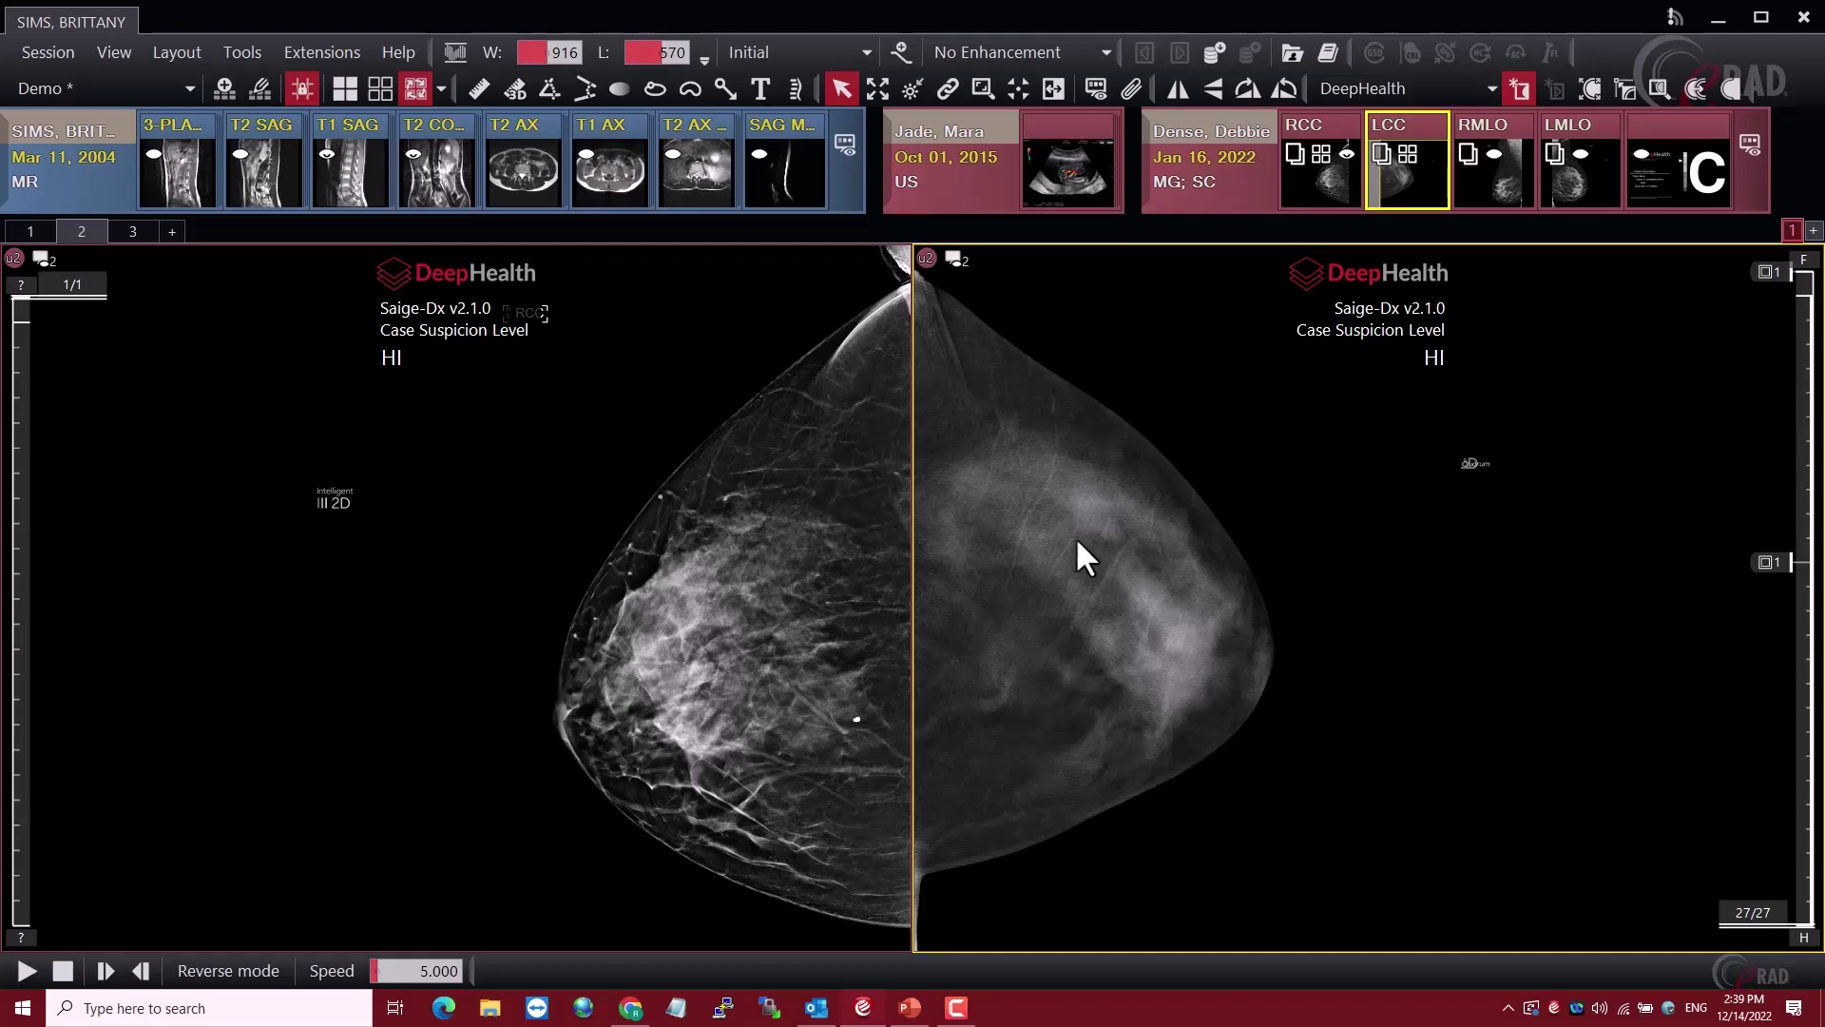
# Go to the obstetric ultrasound layout and measure the fetal femur with the femur length tool
pyautogui.press('pagedown')
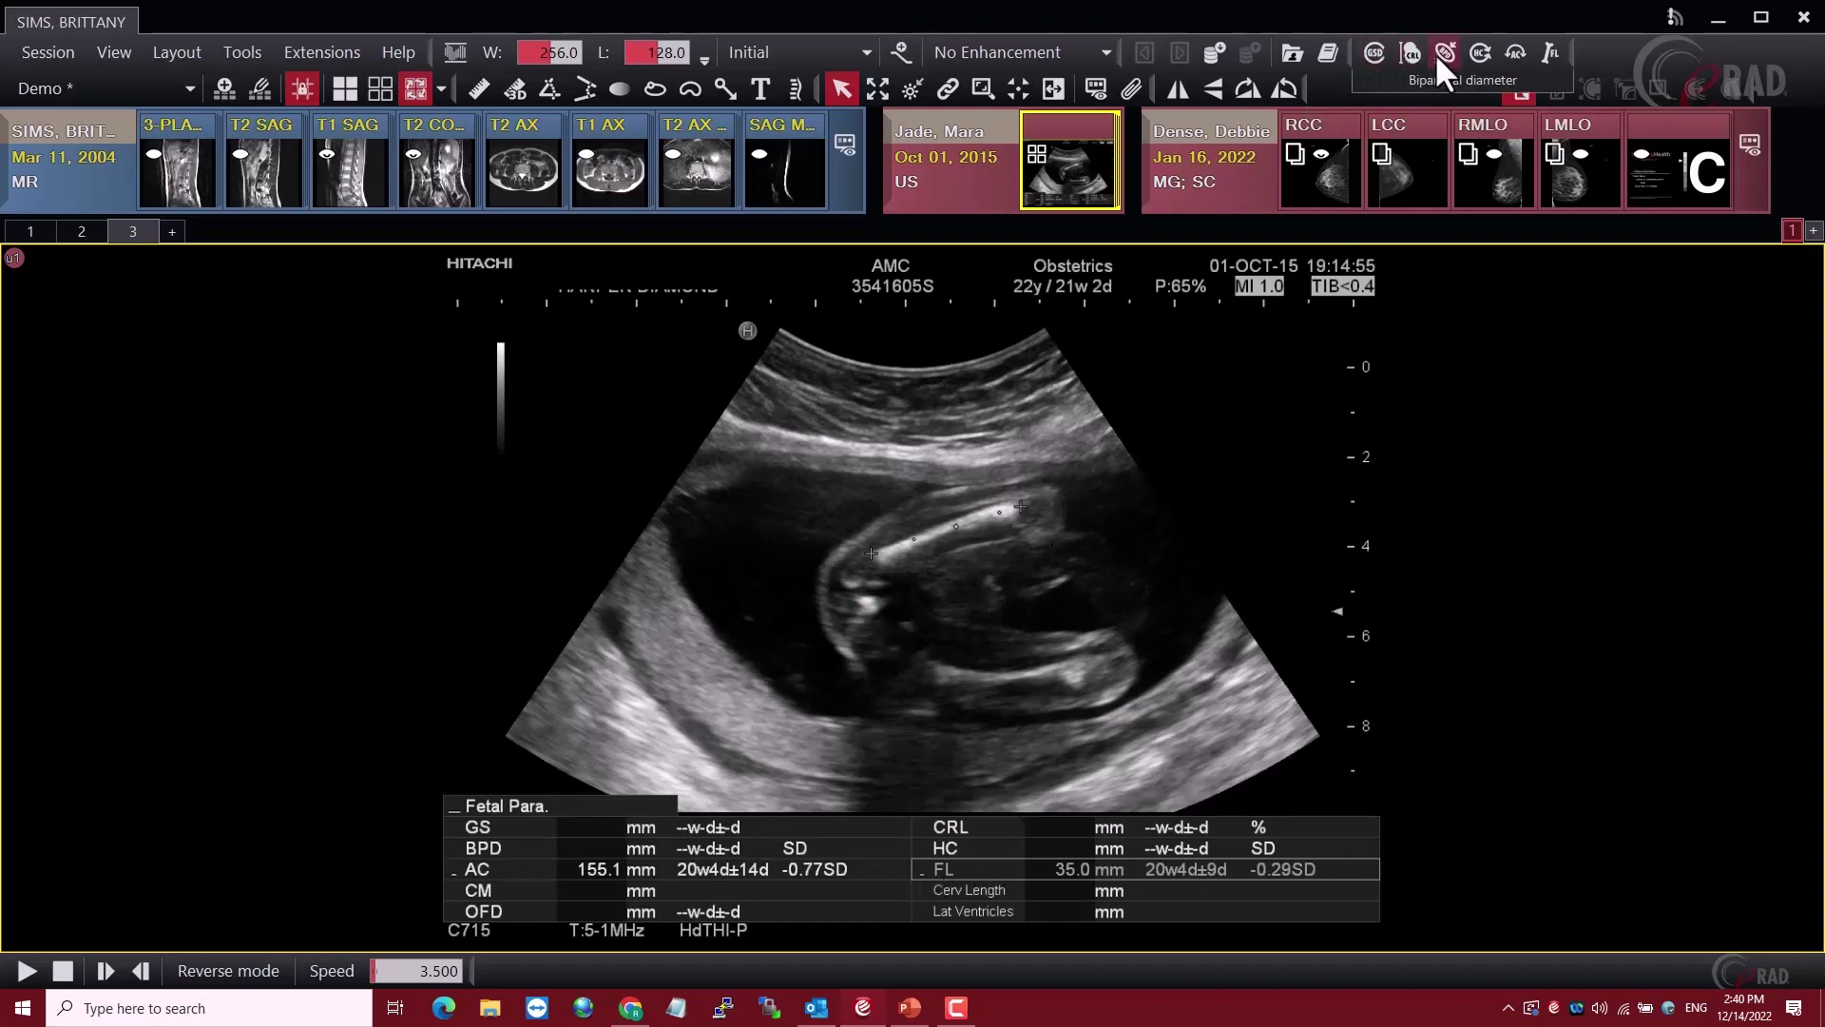
pyautogui.click(1550, 52)
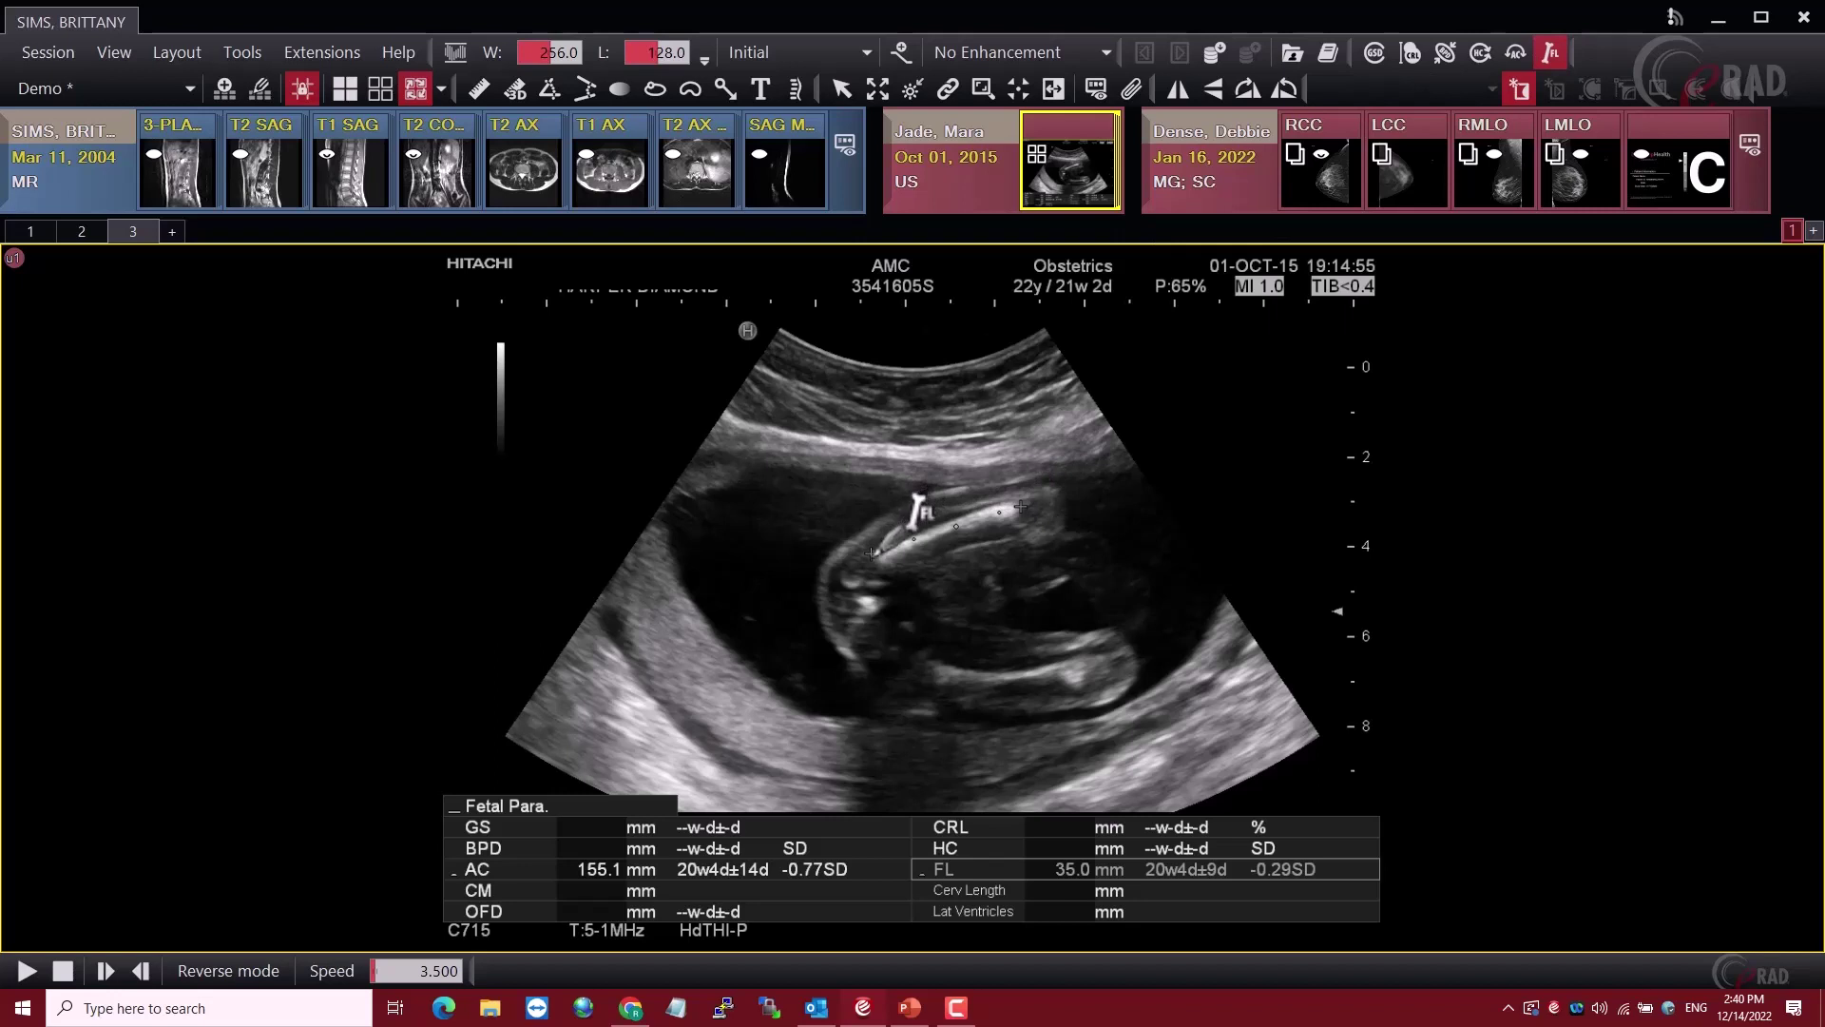
pyautogui.moveTo(871, 555); pyautogui.dragTo(1021, 507)
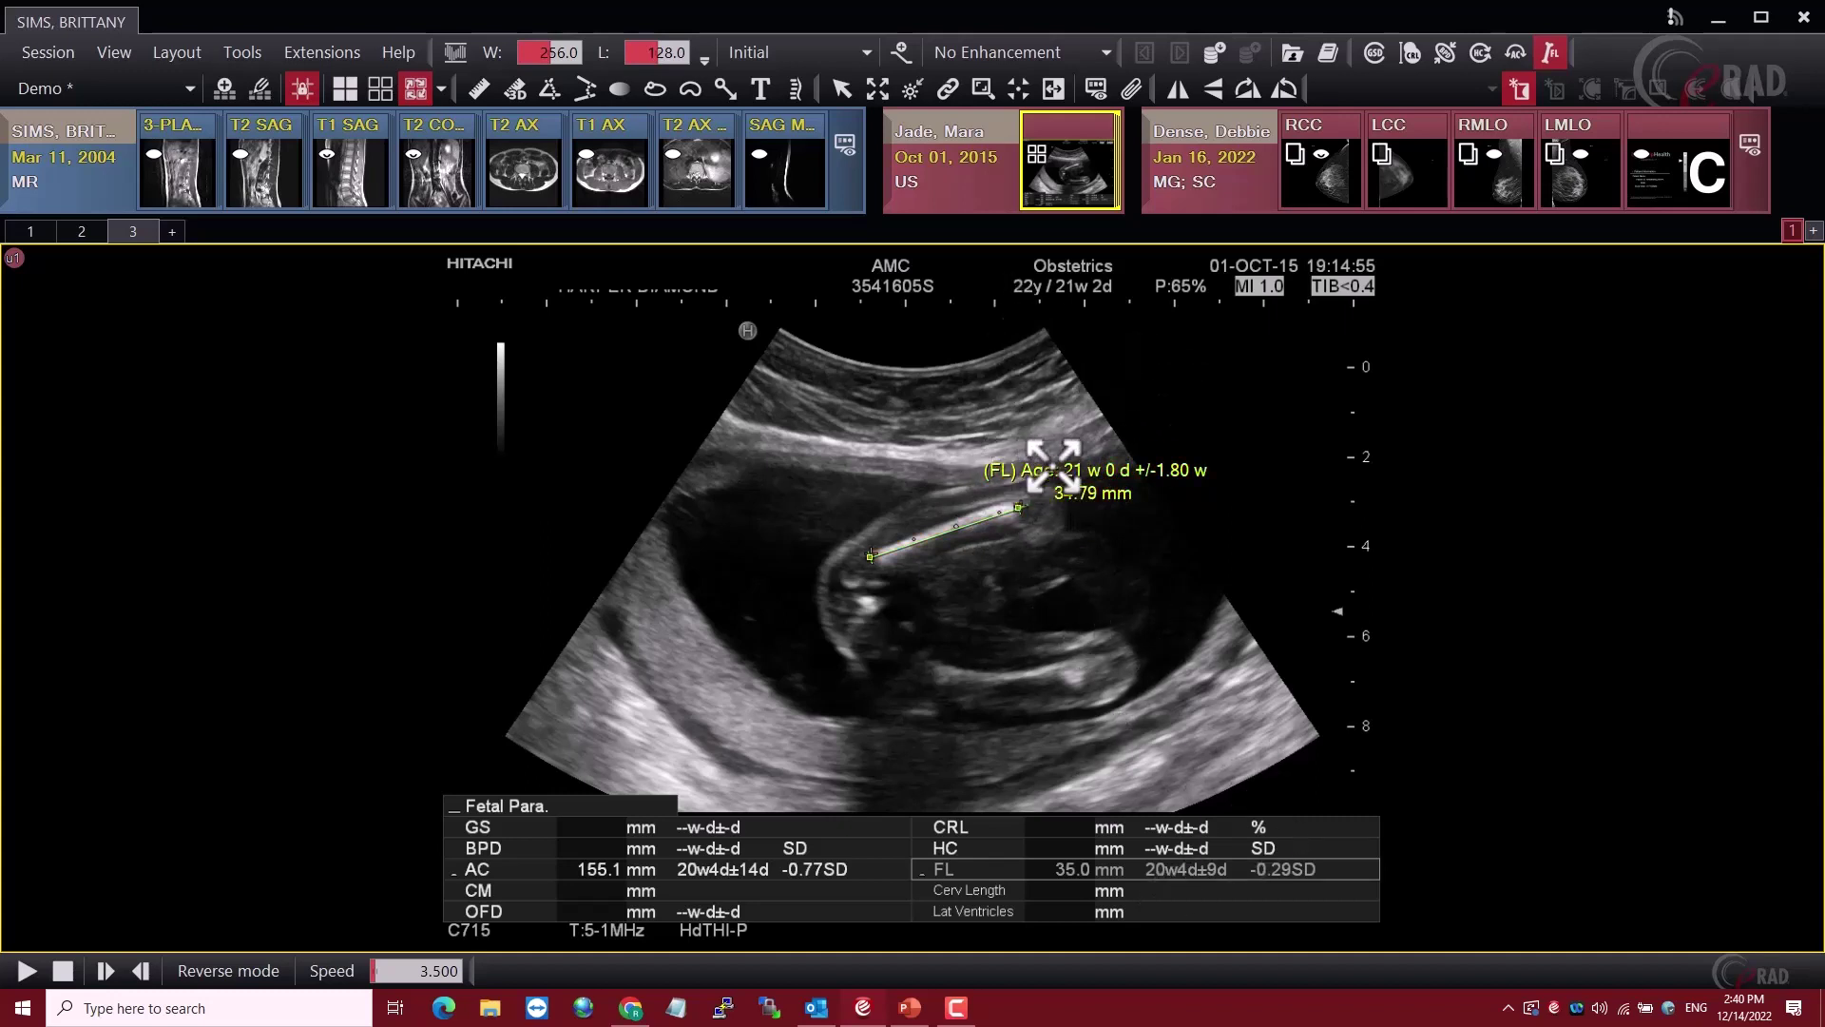
# Go through the ultrasound images to the abdominal circumference annotation and examine it along with the OB measurement tools
pyautogui.scroll(-2, 979, 466)
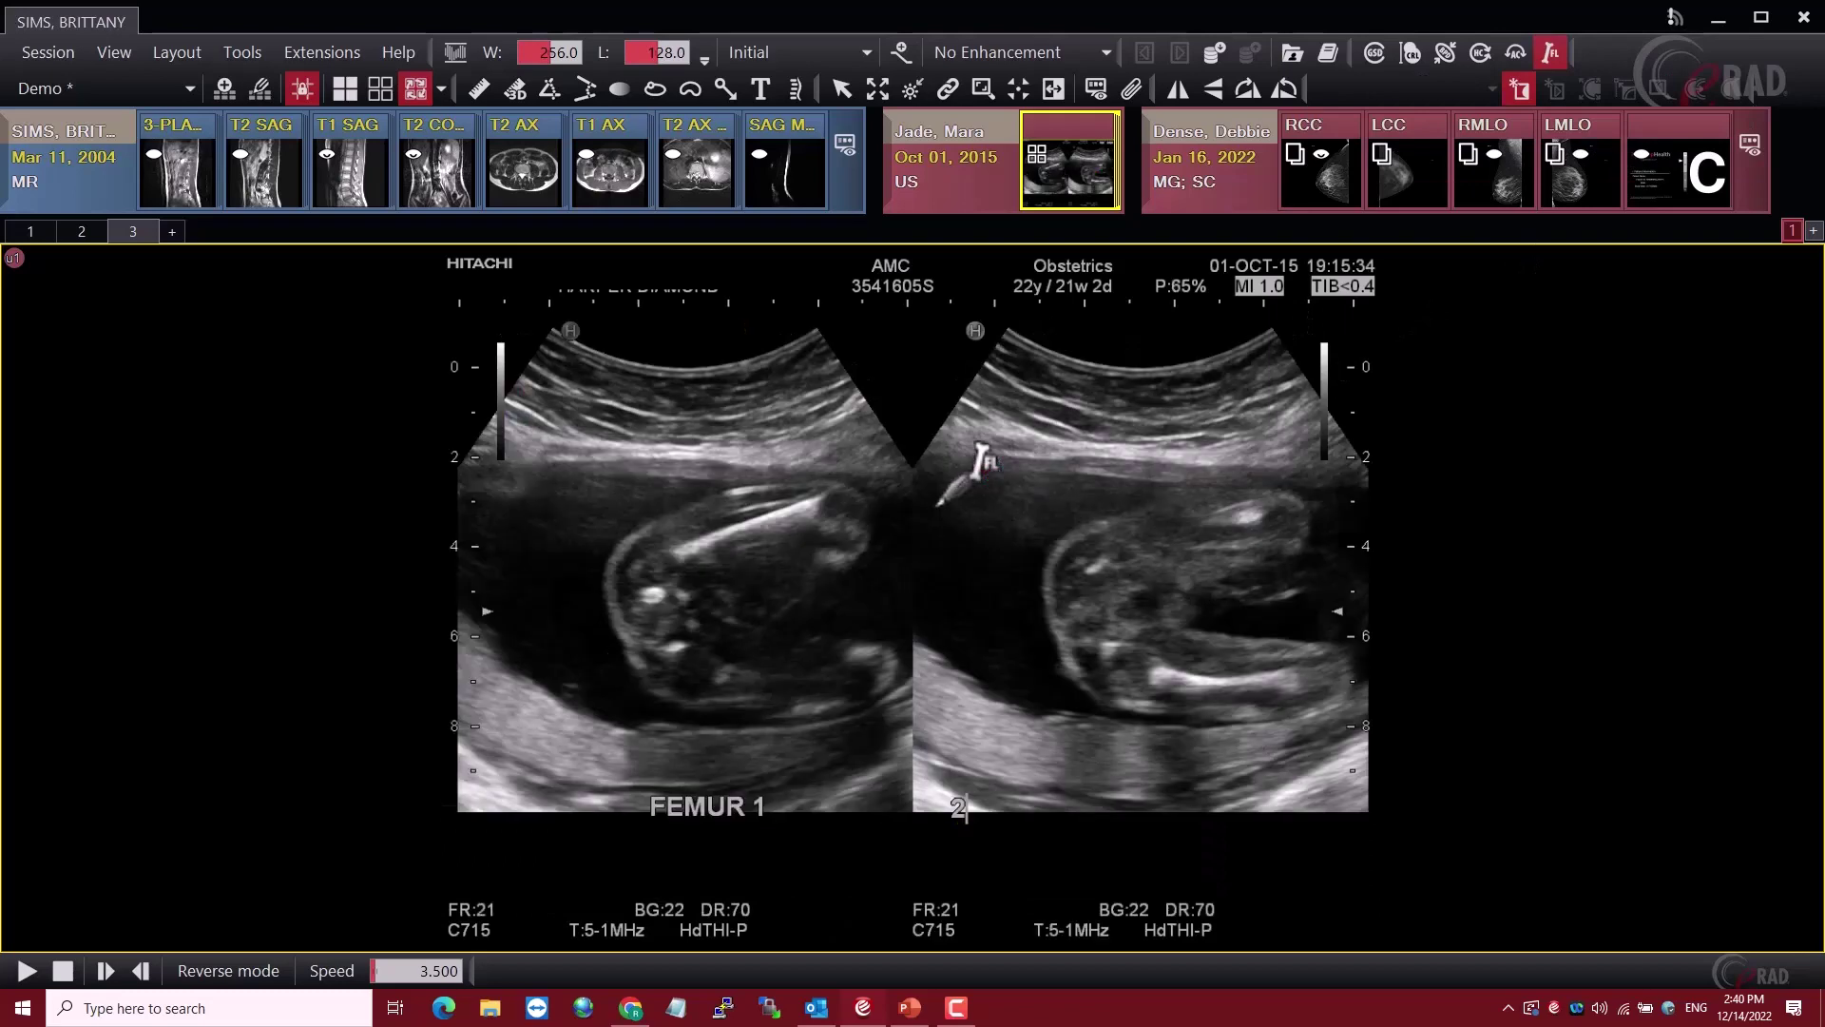
pyautogui.scroll(-4, 982, 464)
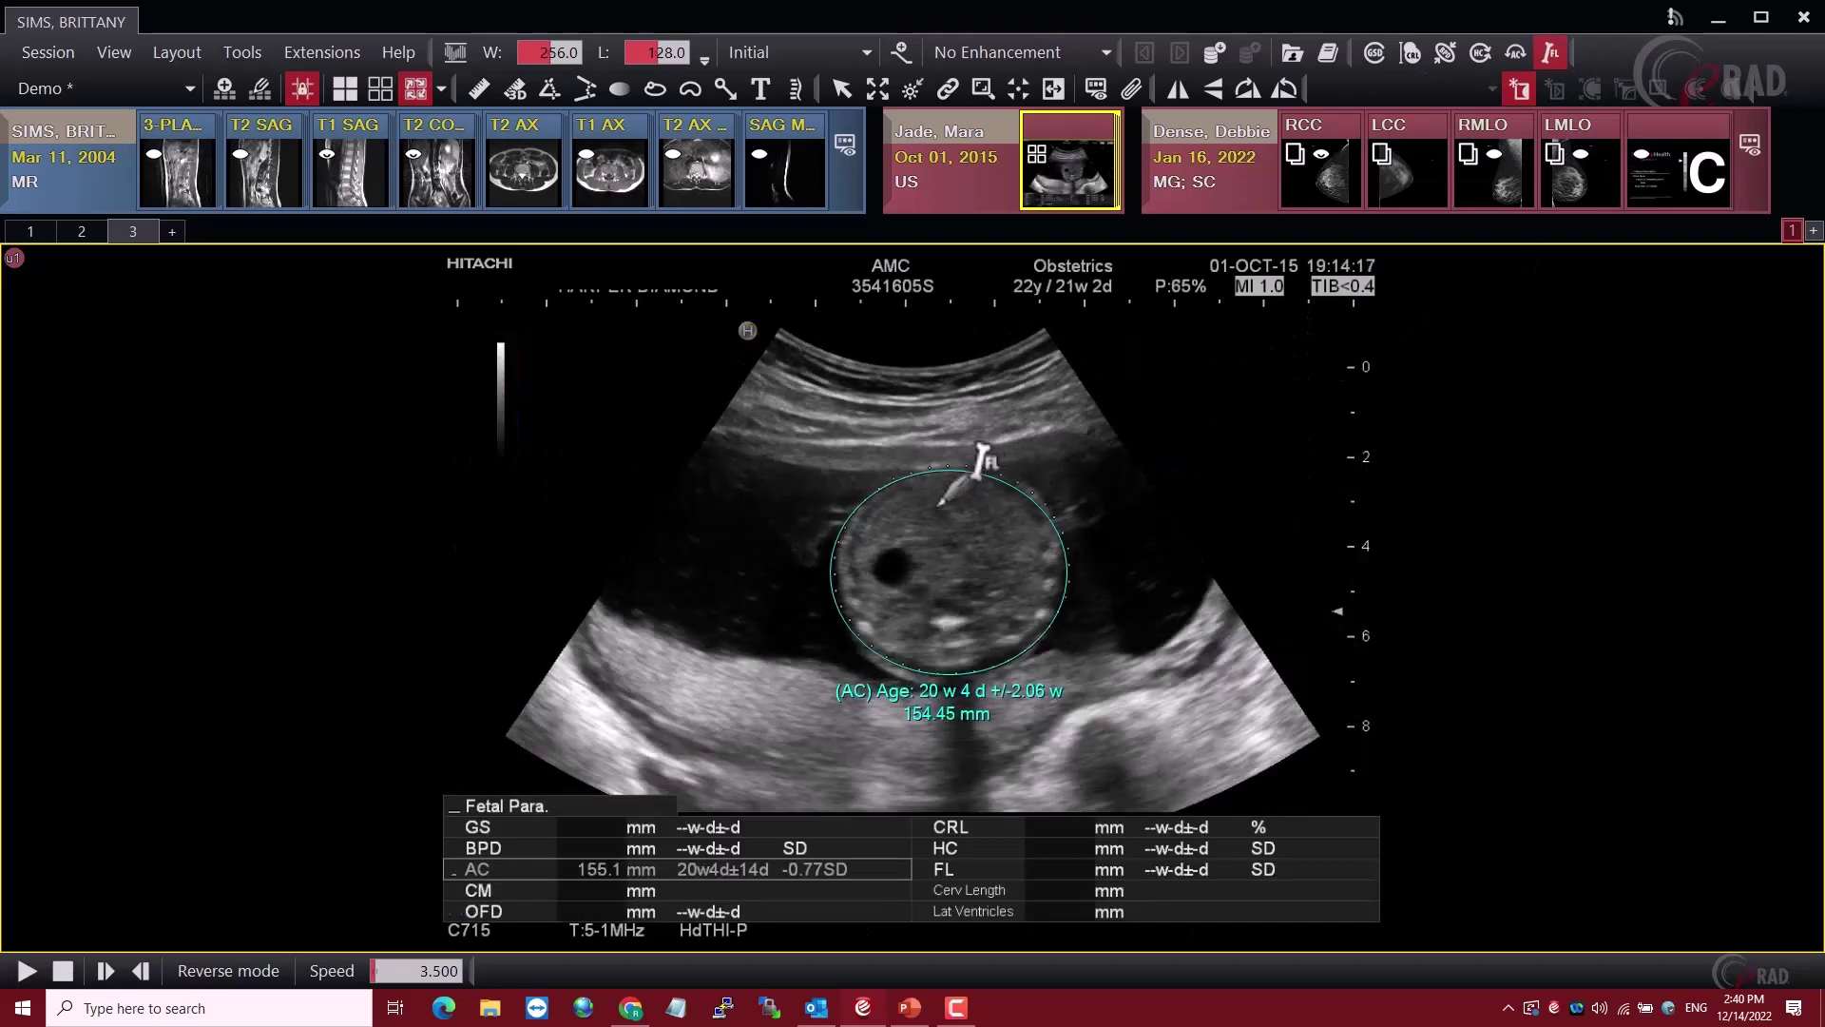
pyautogui.click(918, 661)
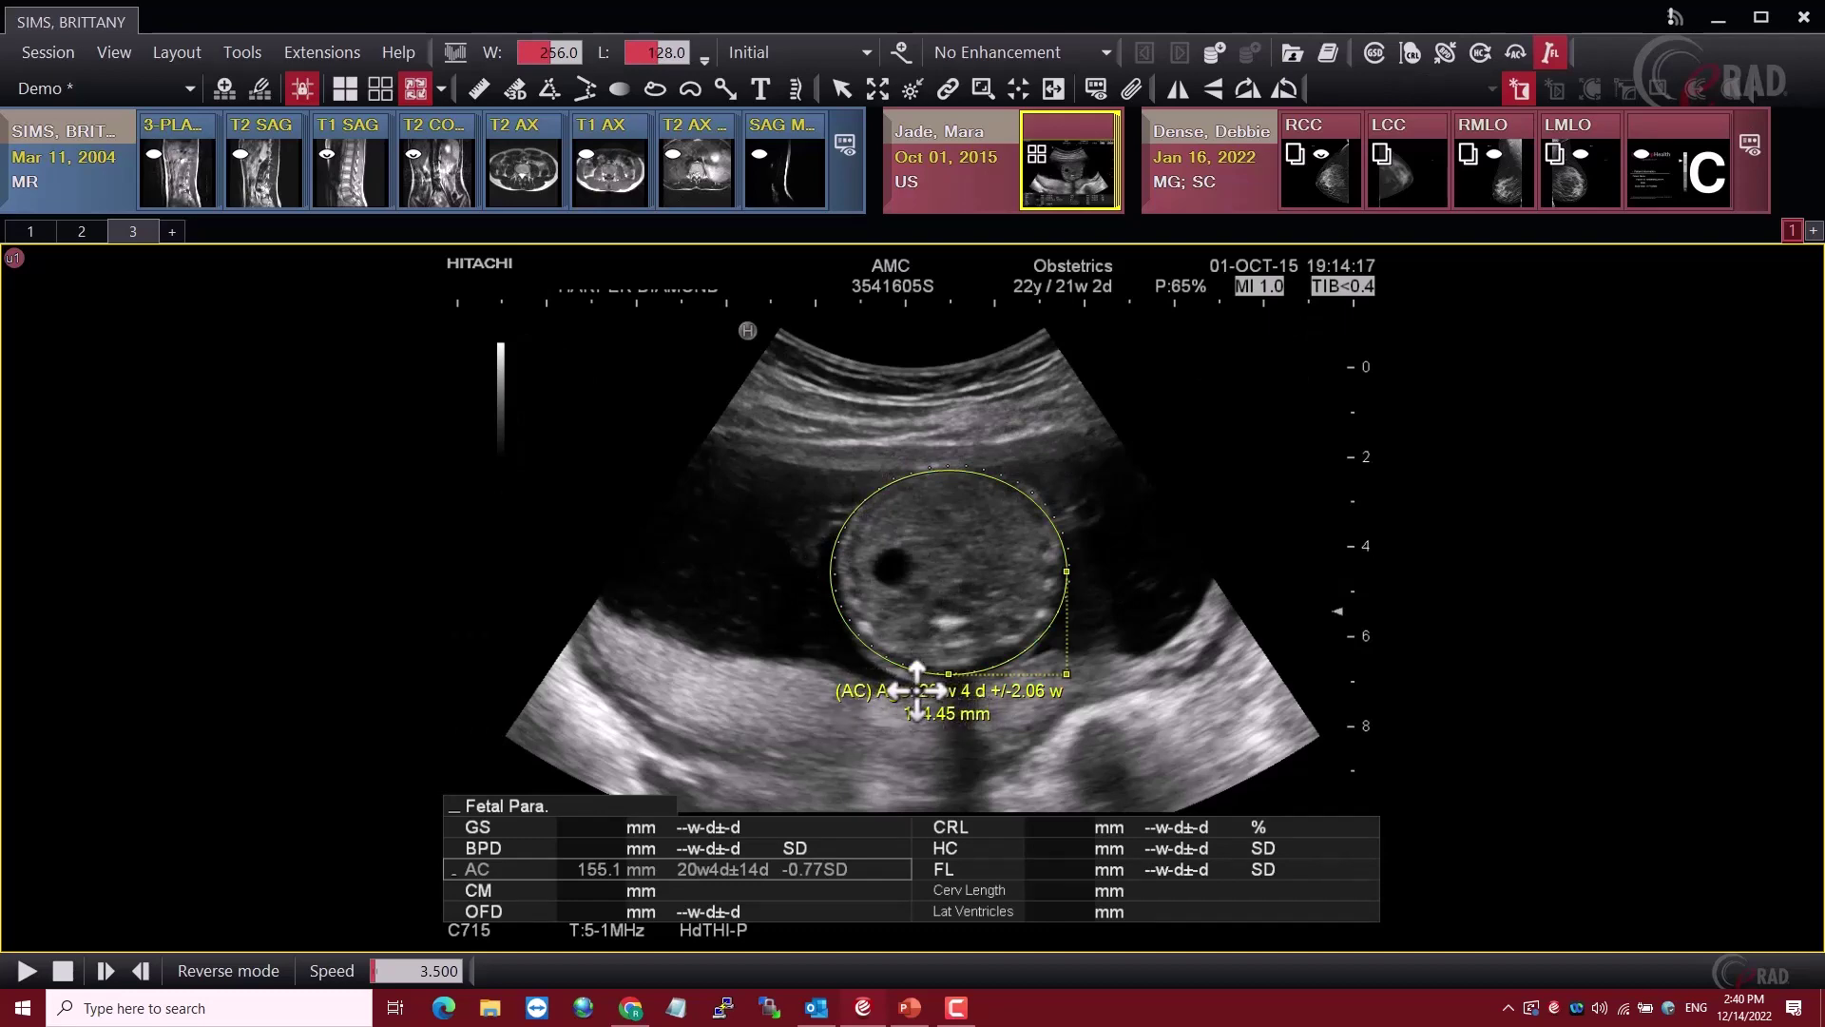
pyautogui.click(932, 622)
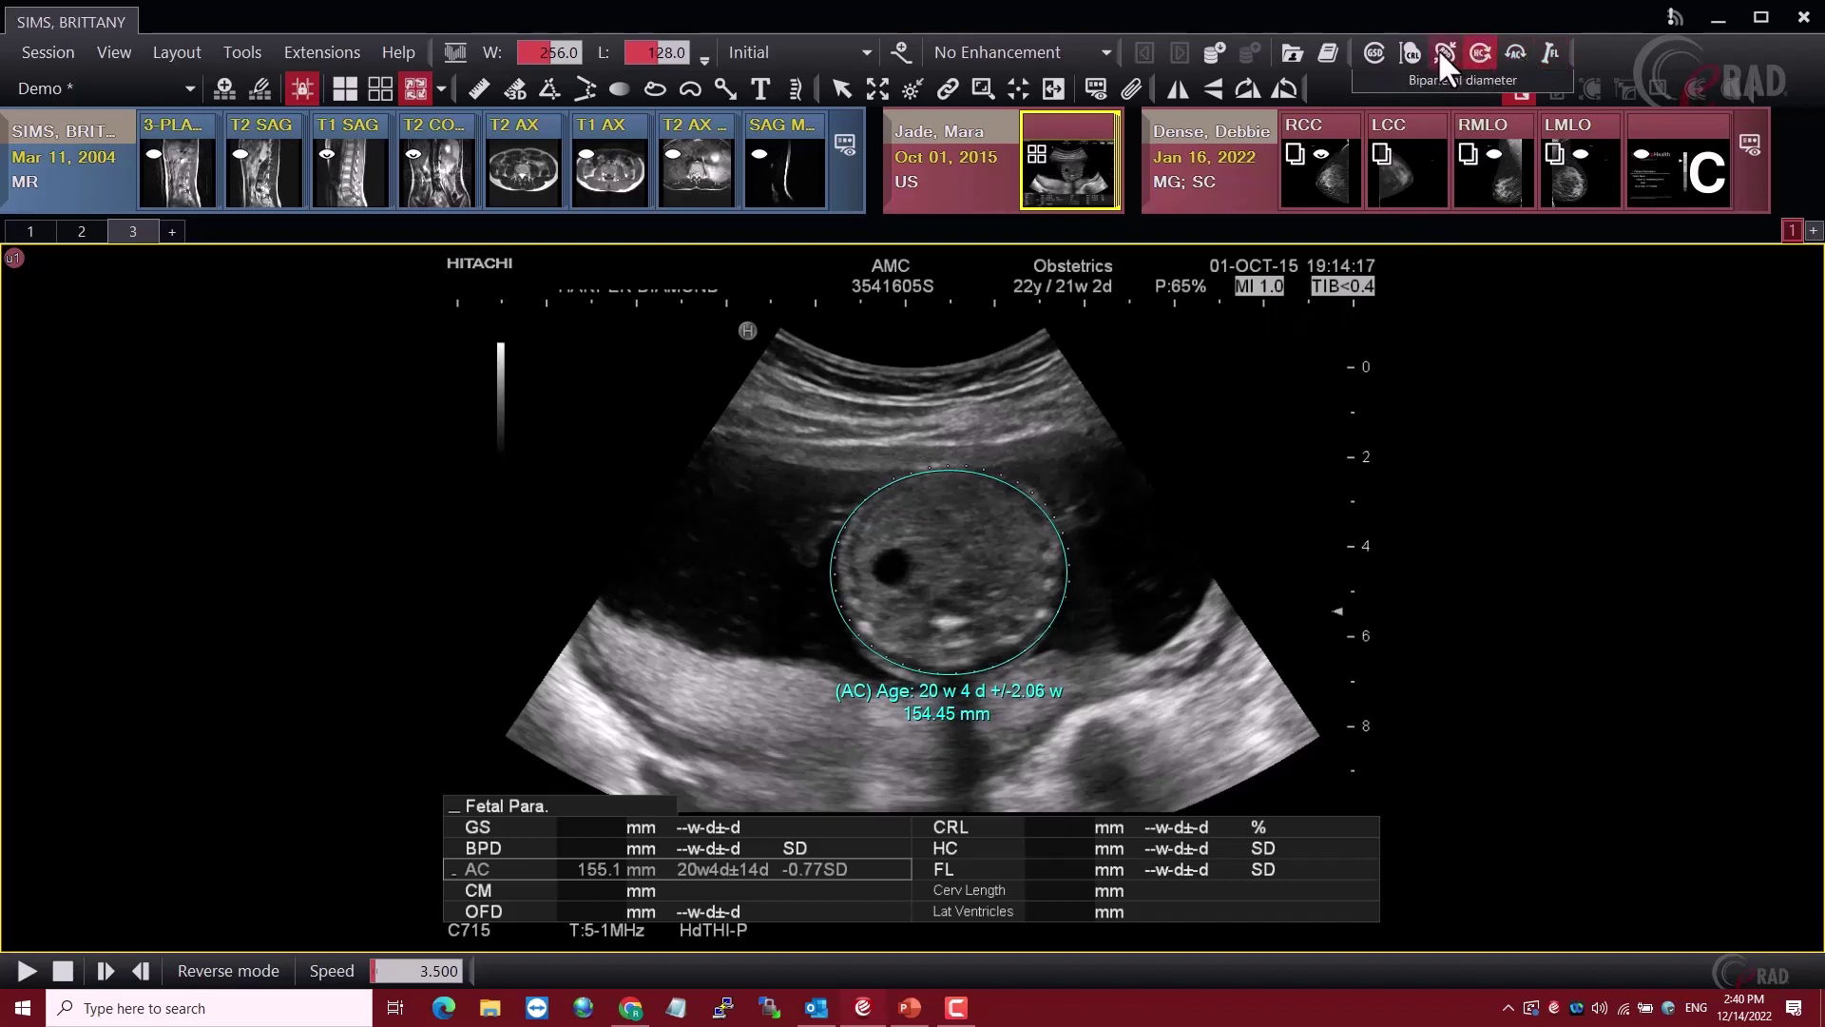
pyautogui.click(1375, 52)
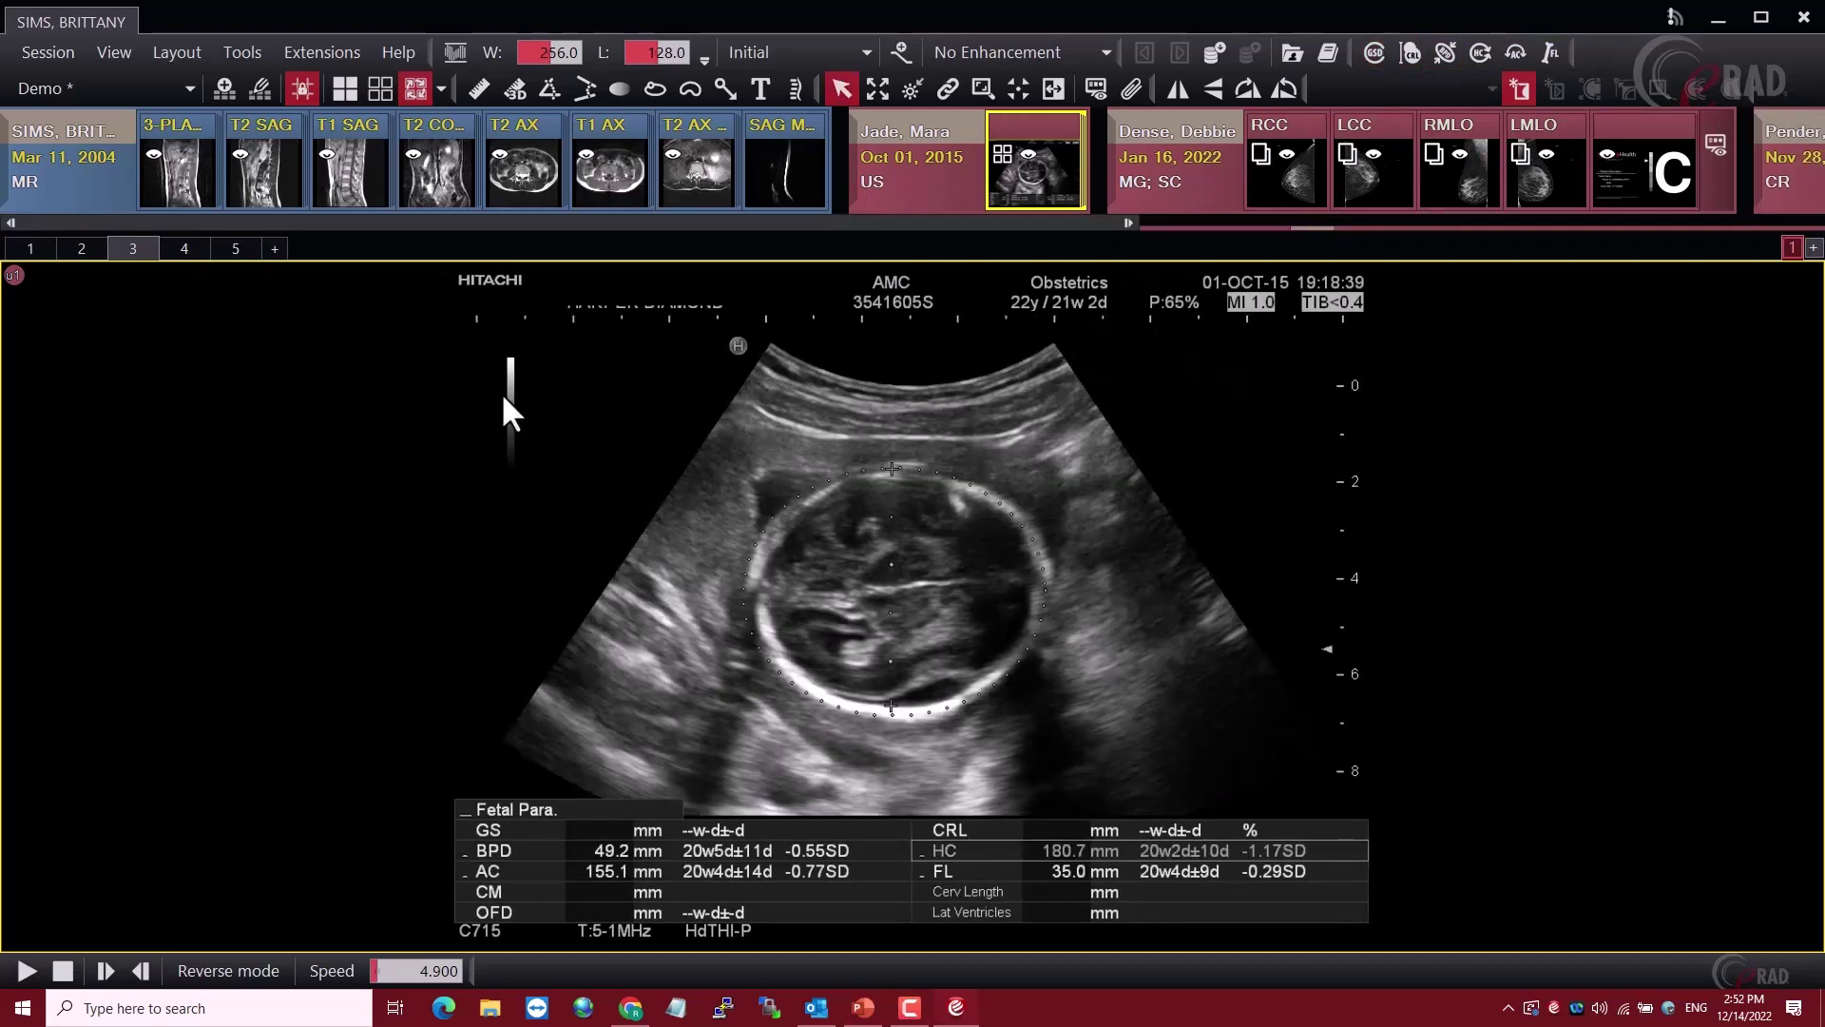
# Go to the chest CT layout, activate the Magic X cursor, and cross-locate points between the axial and coronal views
pyautogui.press('pagedown')
pyautogui.press('pagedown')
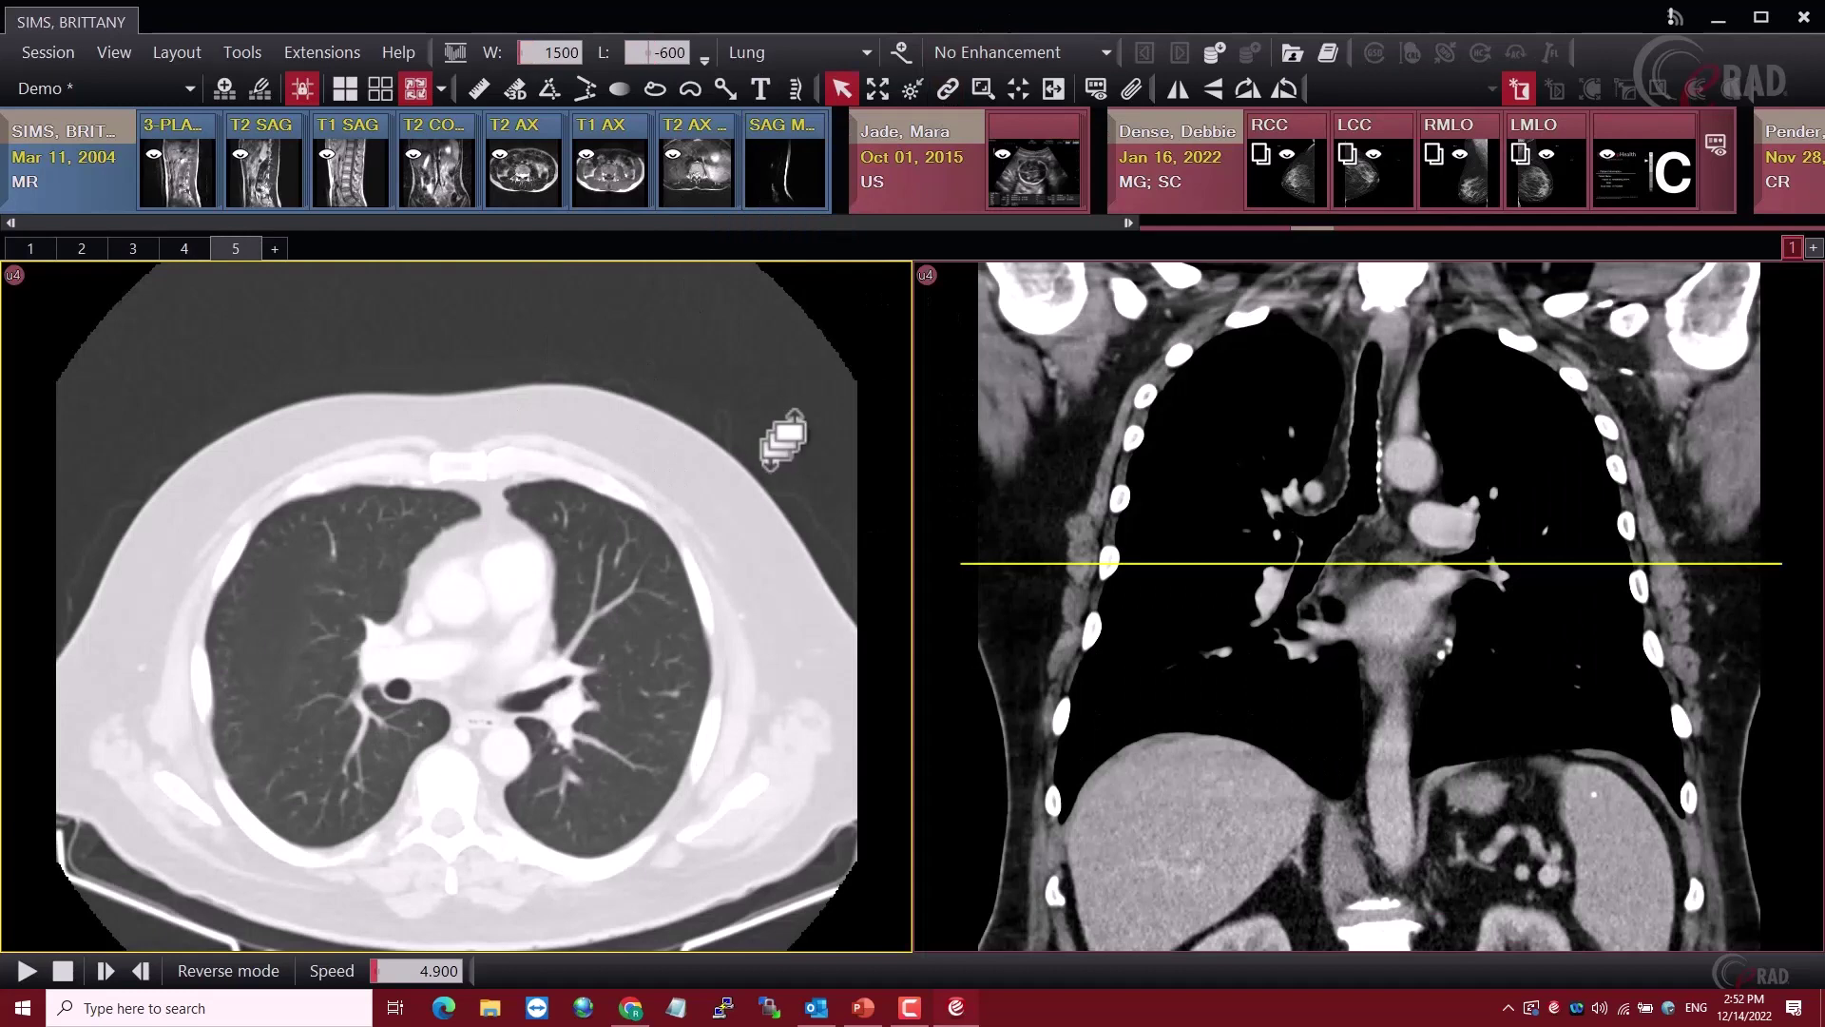
pyautogui.rightClick(575, 402)
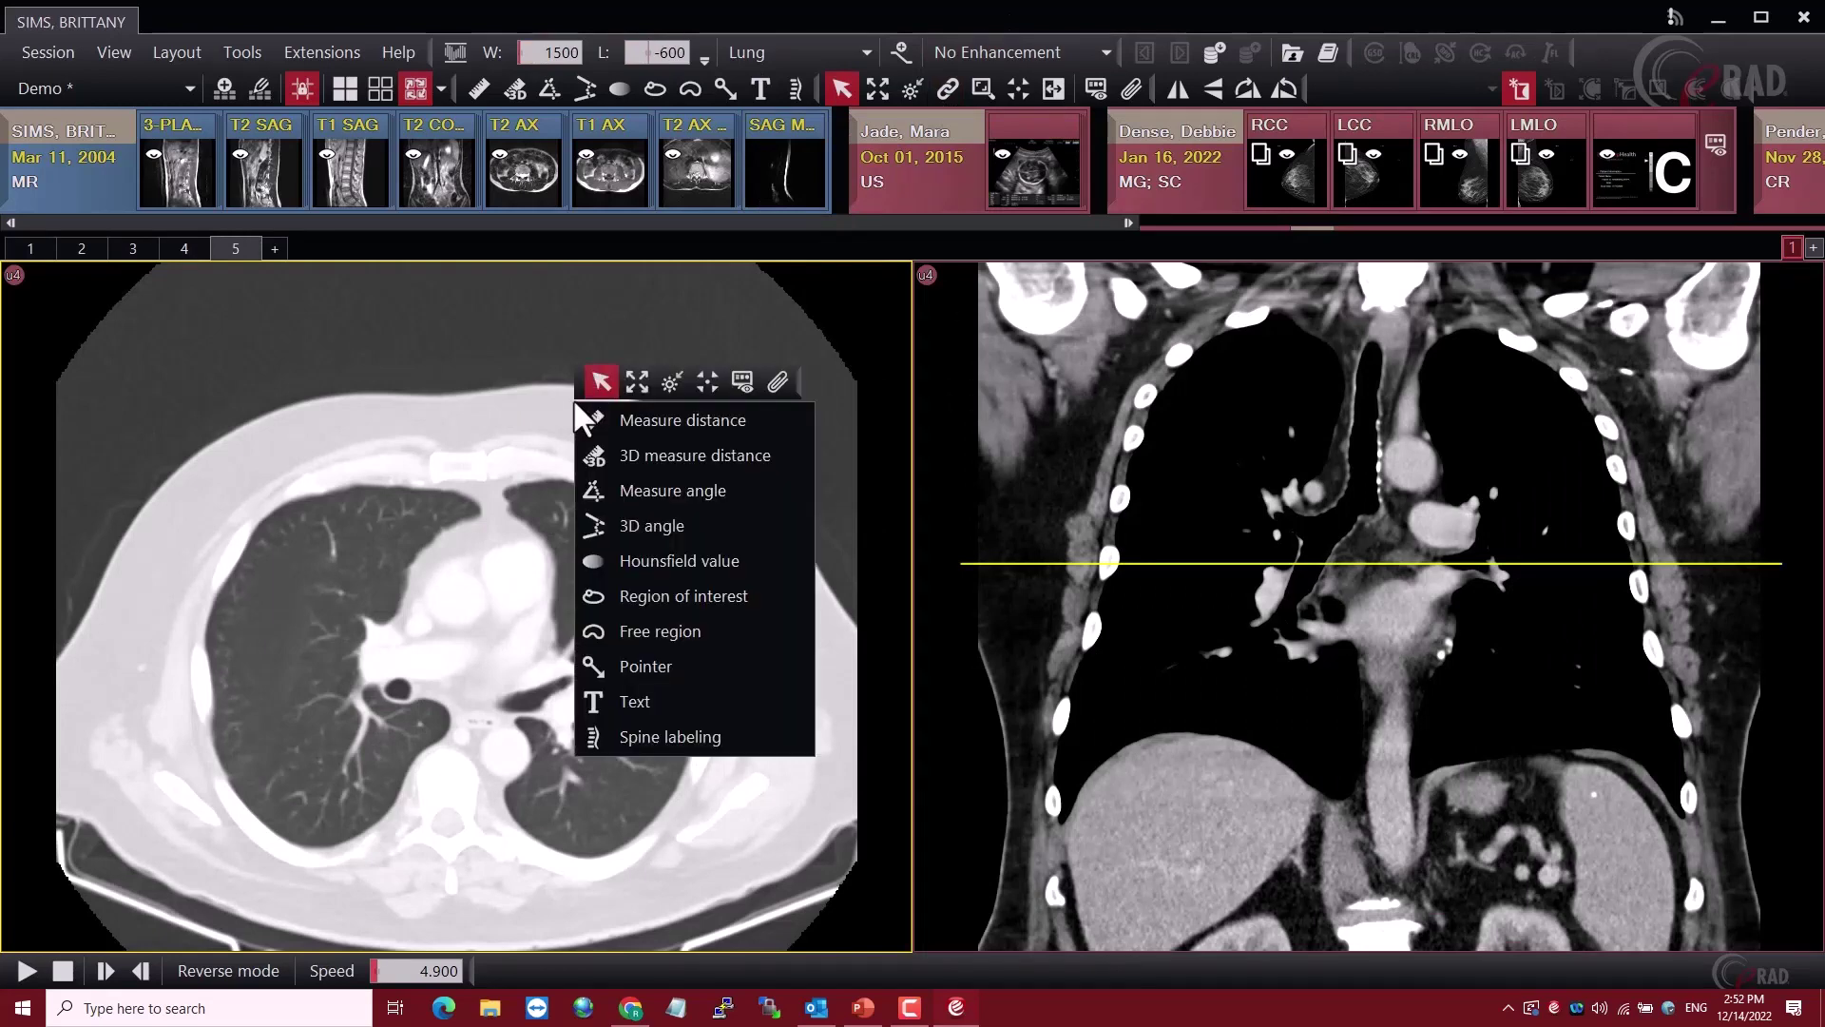
pyautogui.click(705, 380)
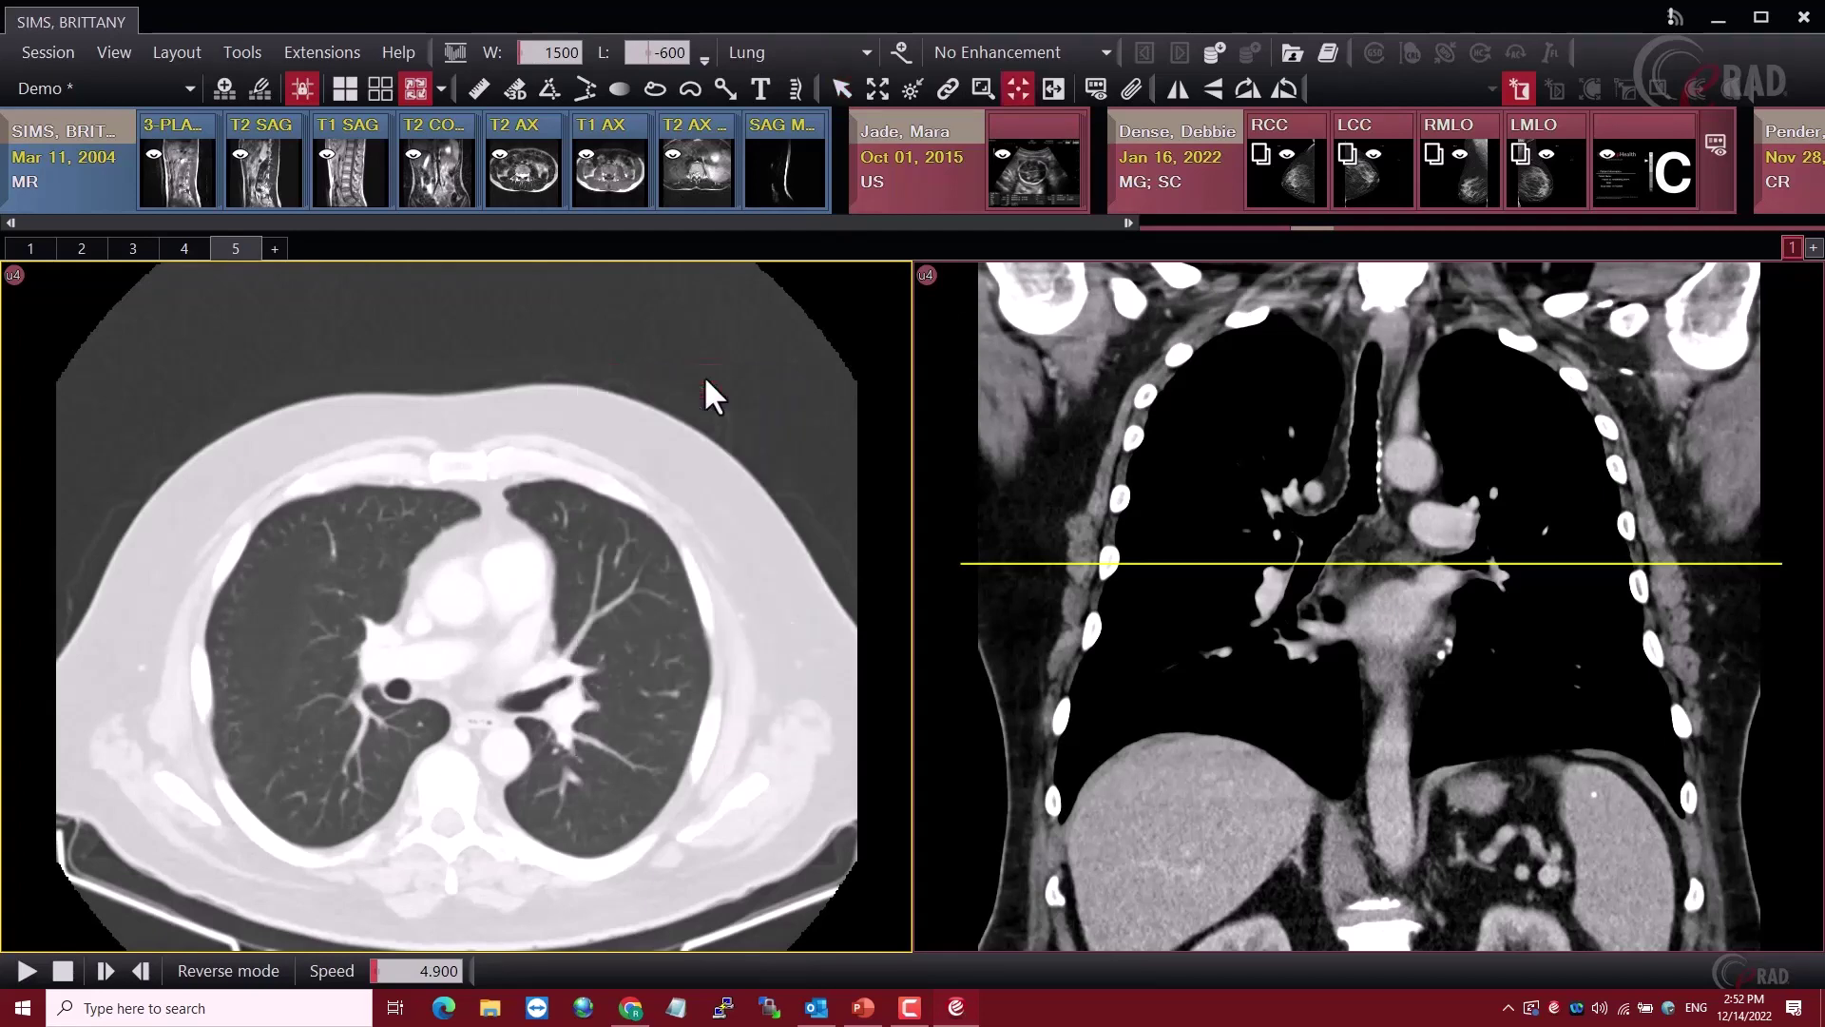
pyautogui.click(459, 620)
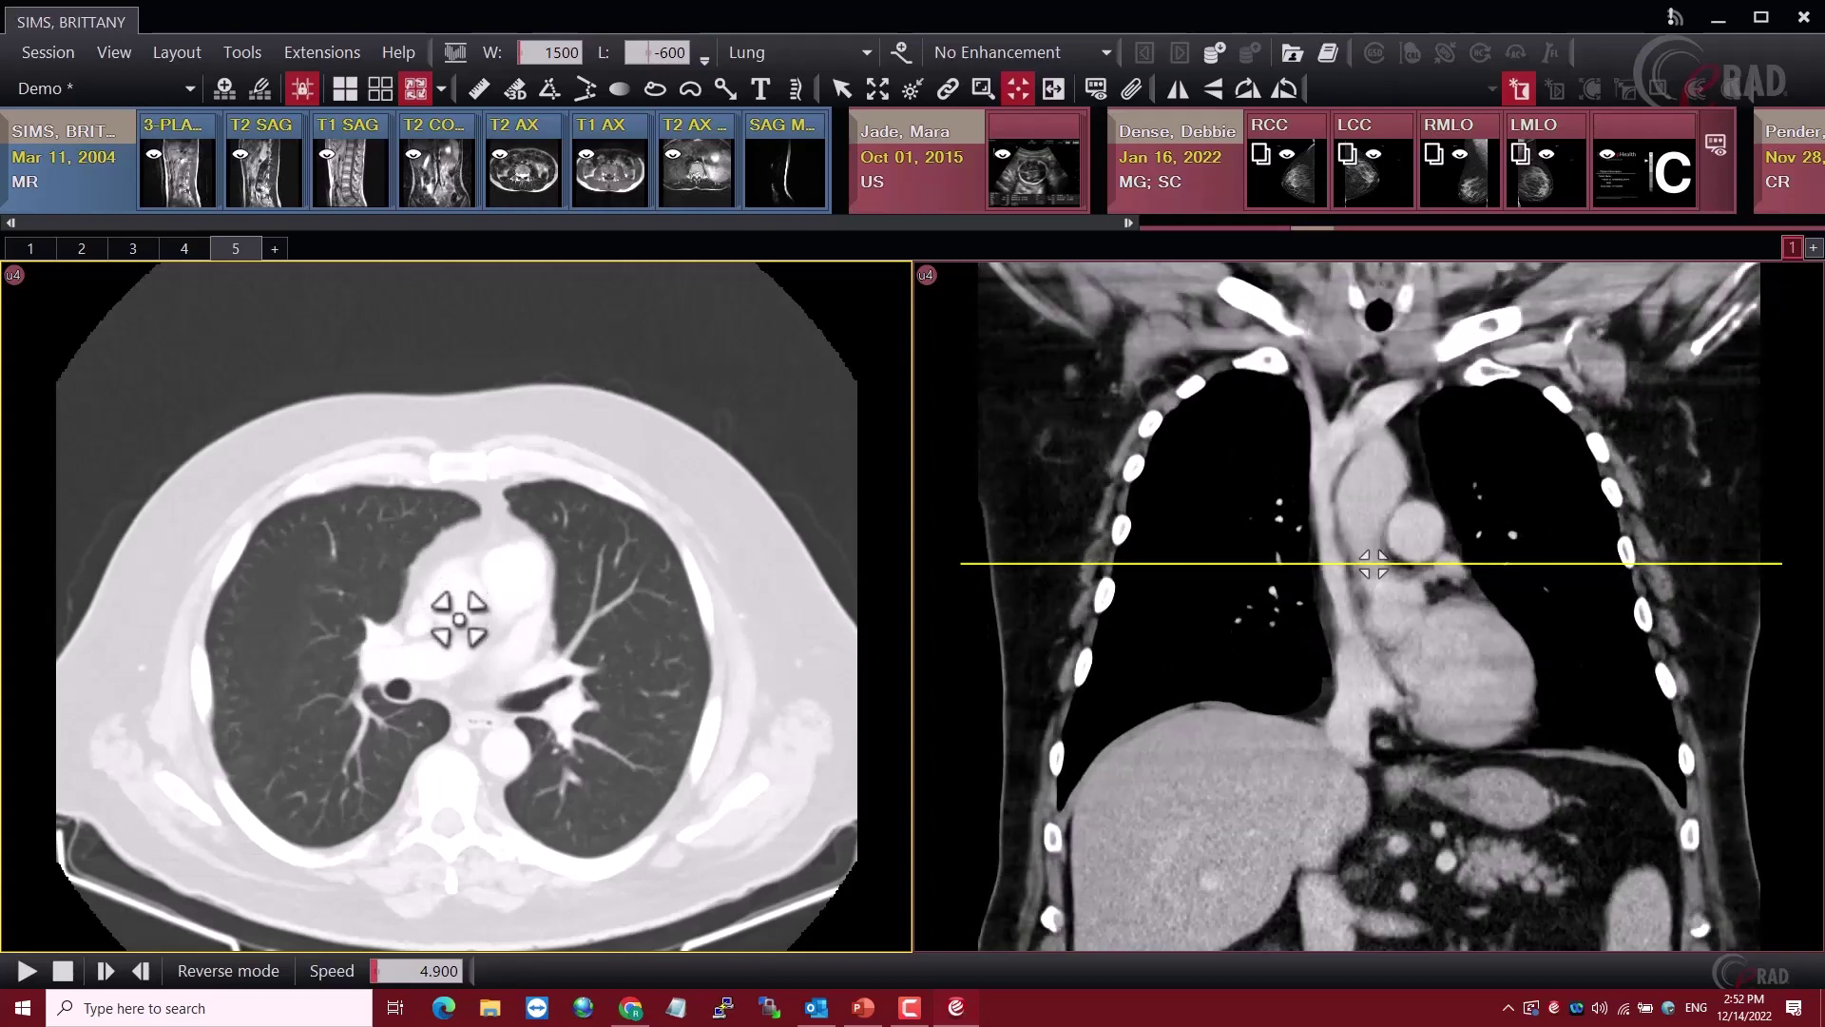
pyautogui.moveTo(459, 620); pyautogui.dragTo(509, 679)
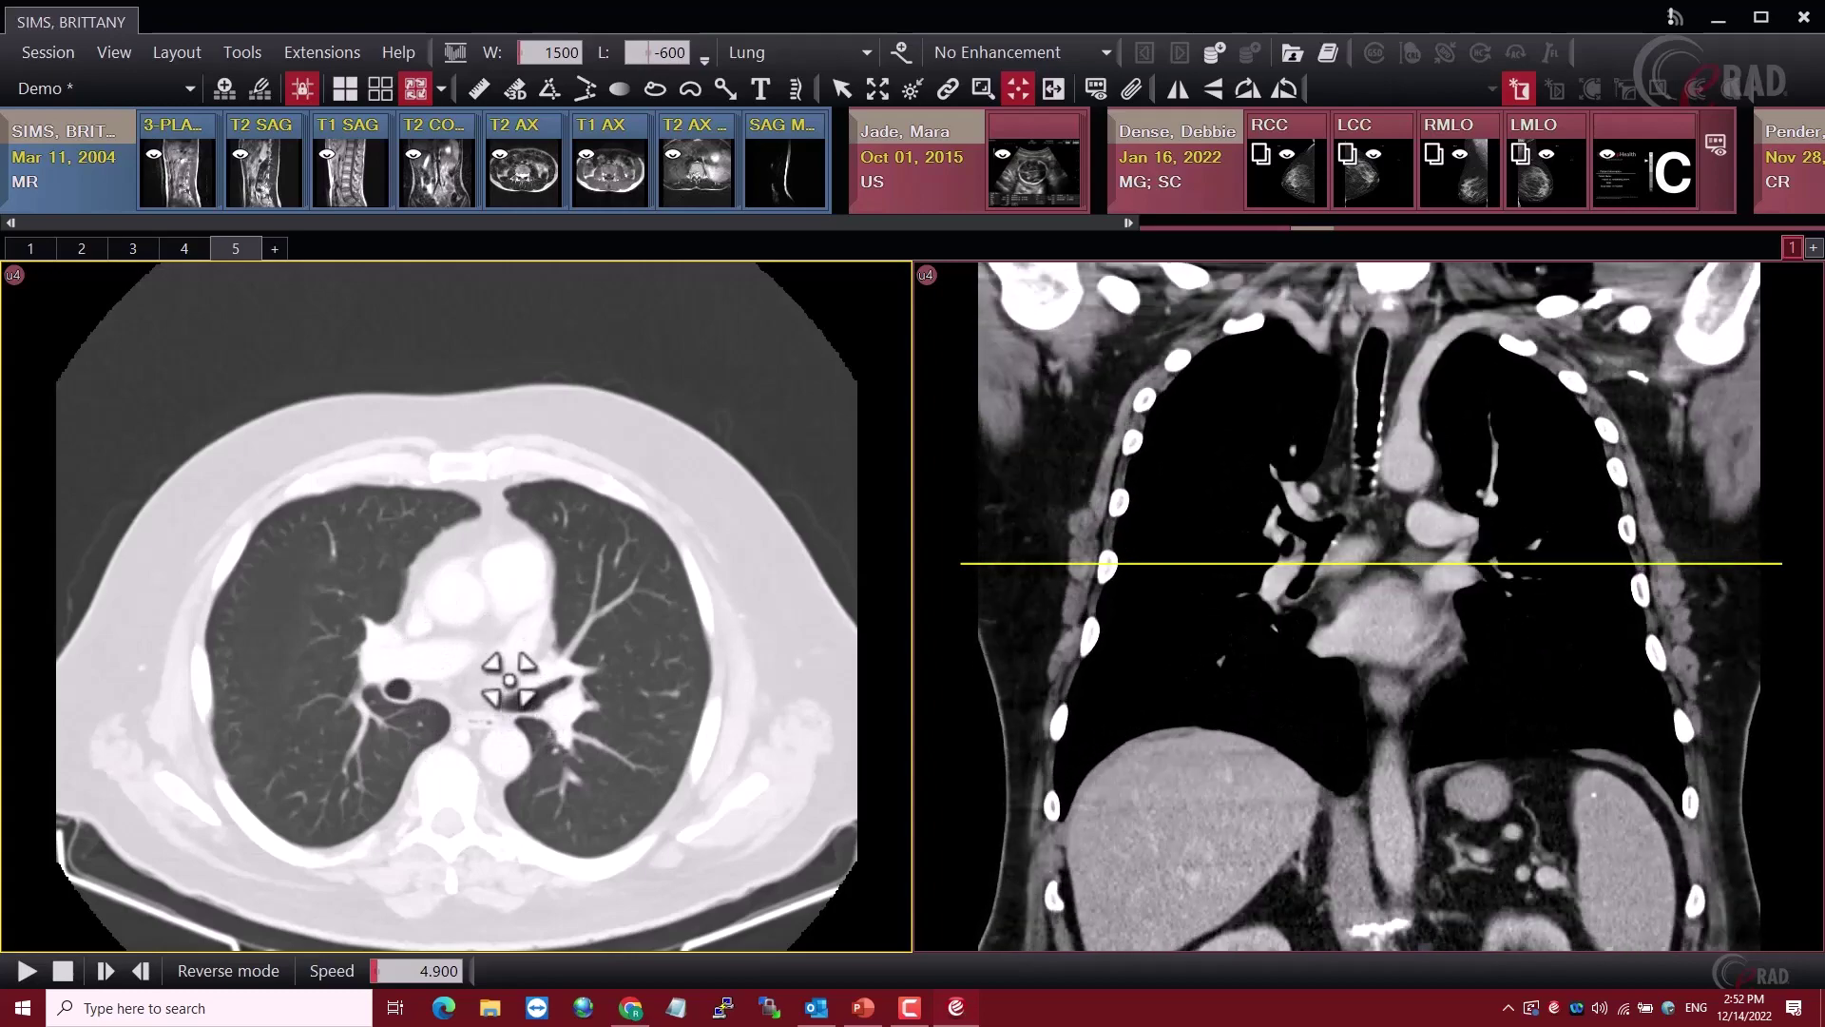
pyautogui.moveTo(1407, 439); pyautogui.dragTo(1424, 363)
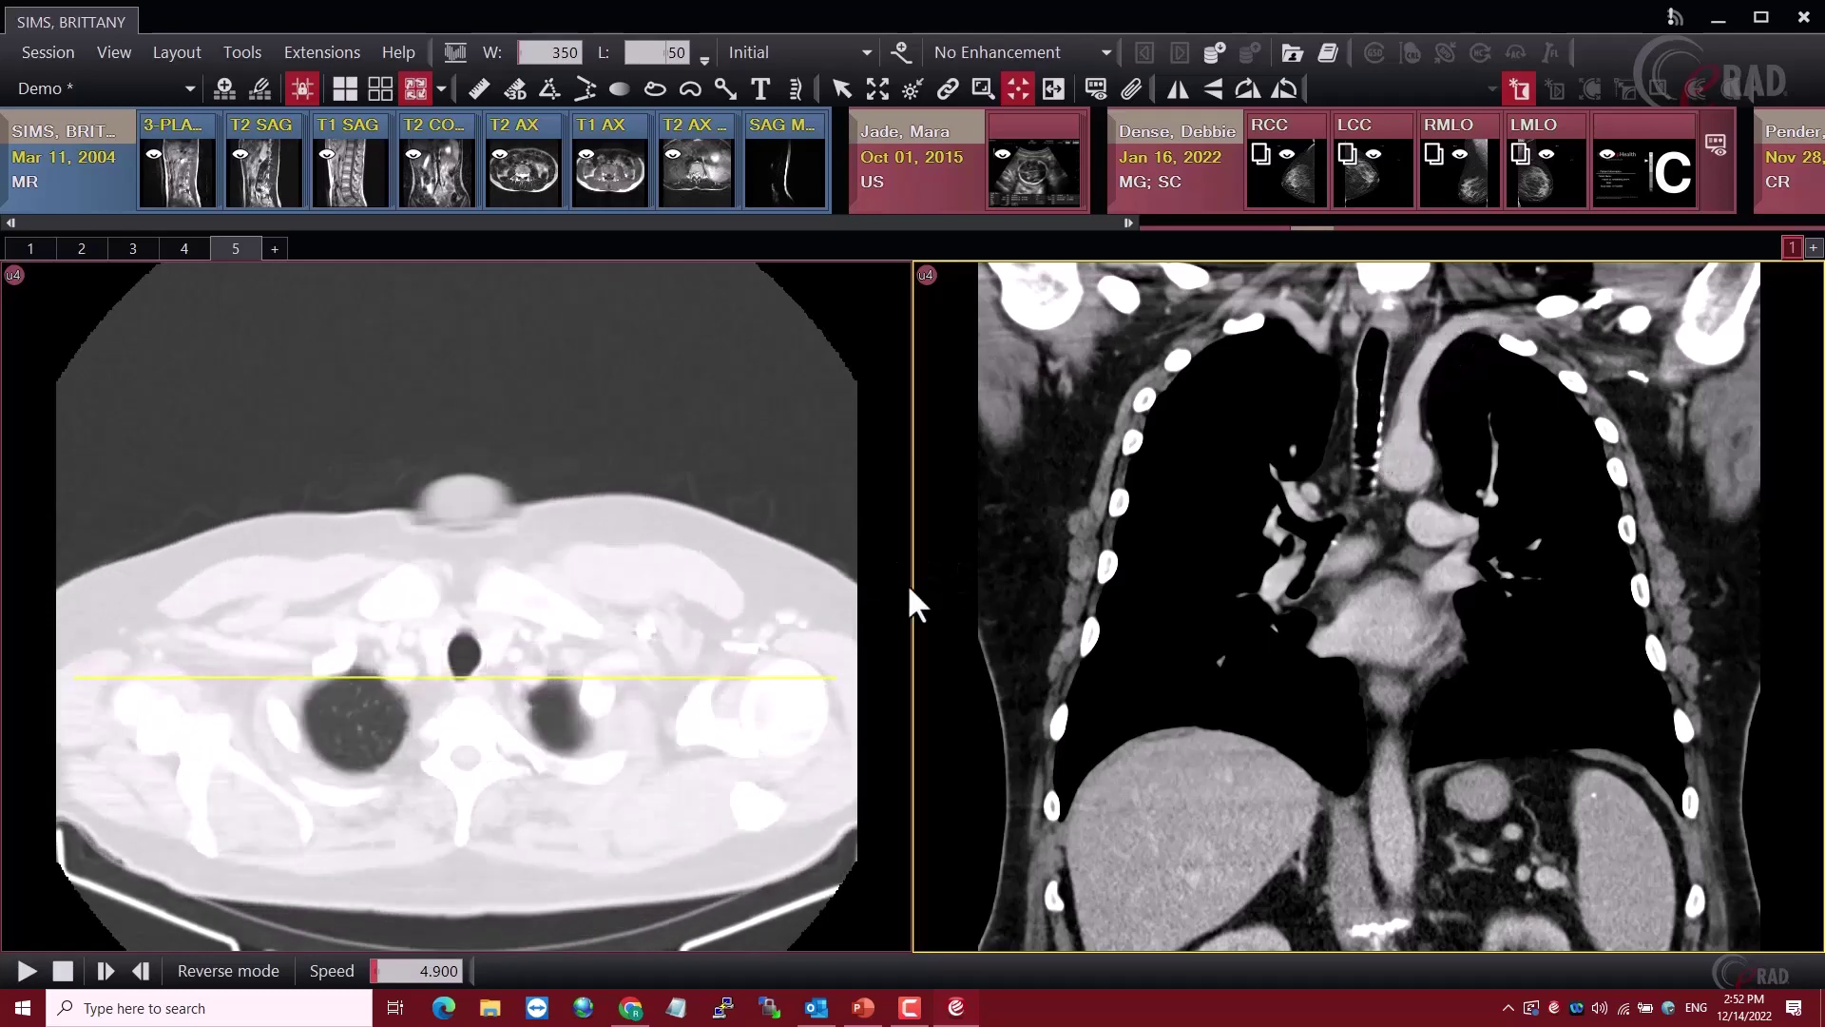
# Apply the Sharpness : Small enhancement to the axial lung CT series and review its slices
pyautogui.click(745, 562)
pyautogui.press('2')
pyautogui.scroll(-6, 742, 563)
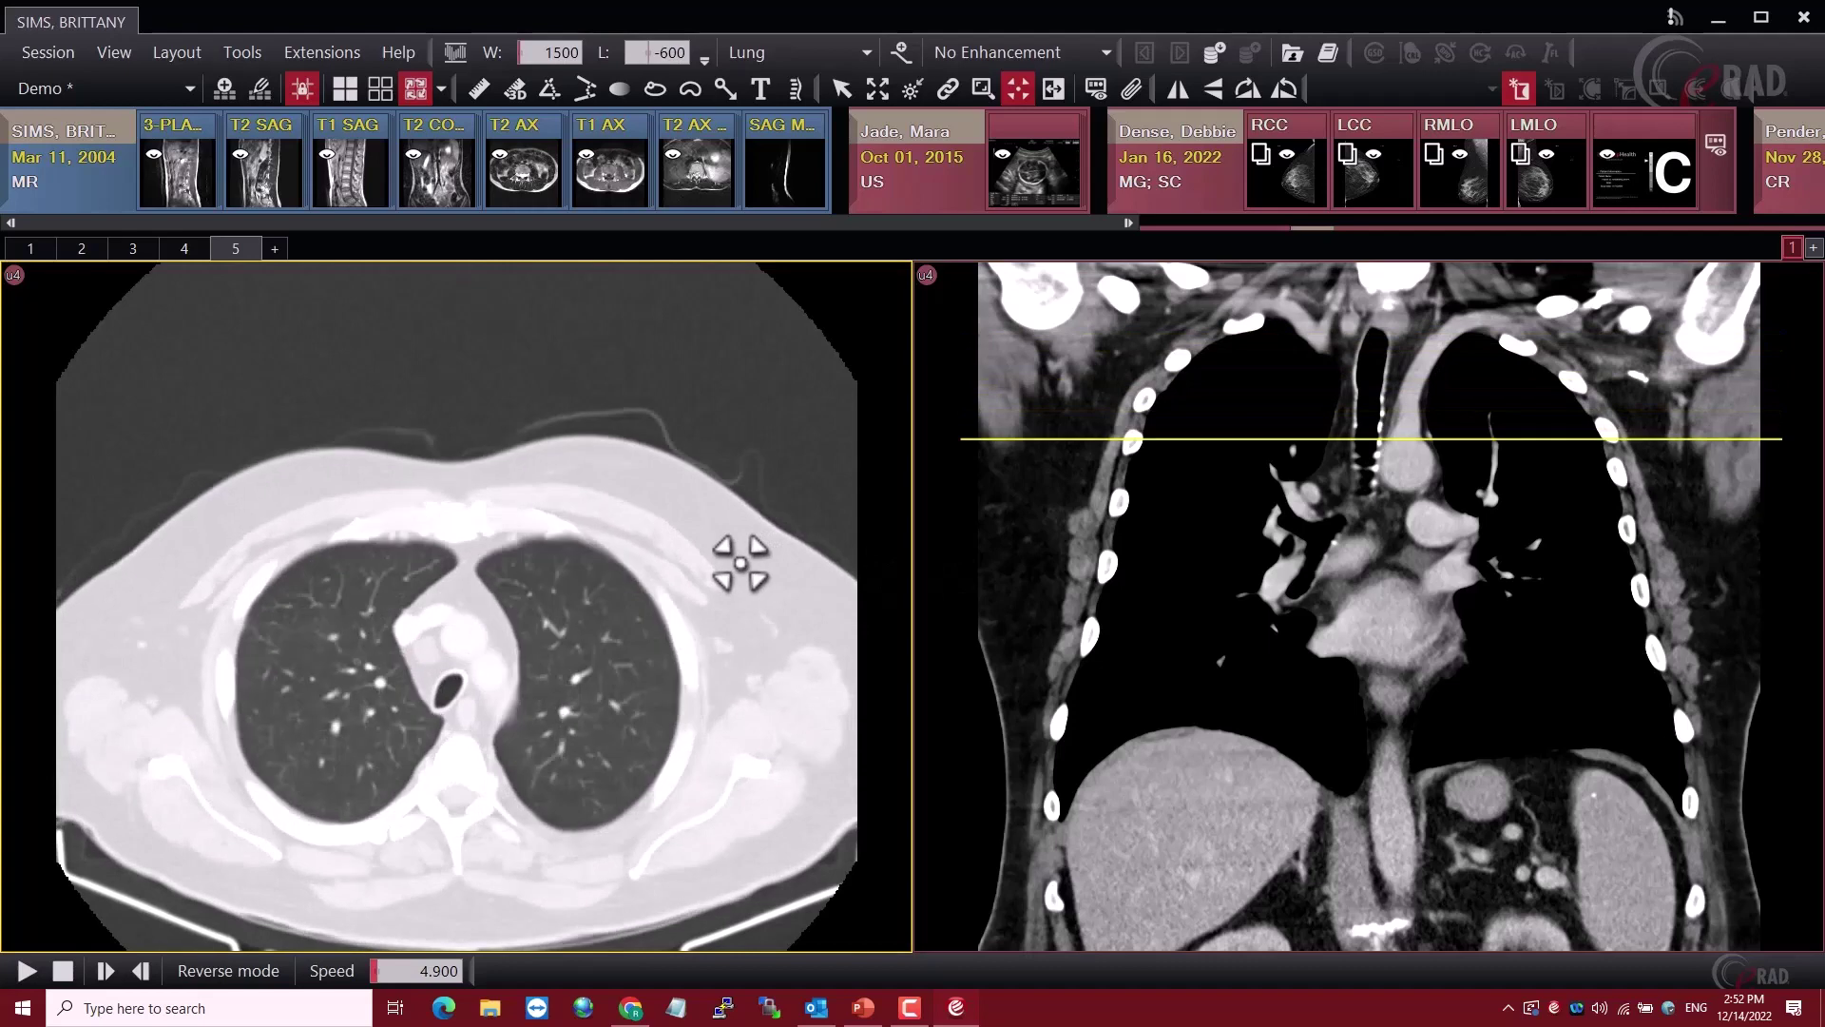
pyautogui.scroll(-4, 741, 563)
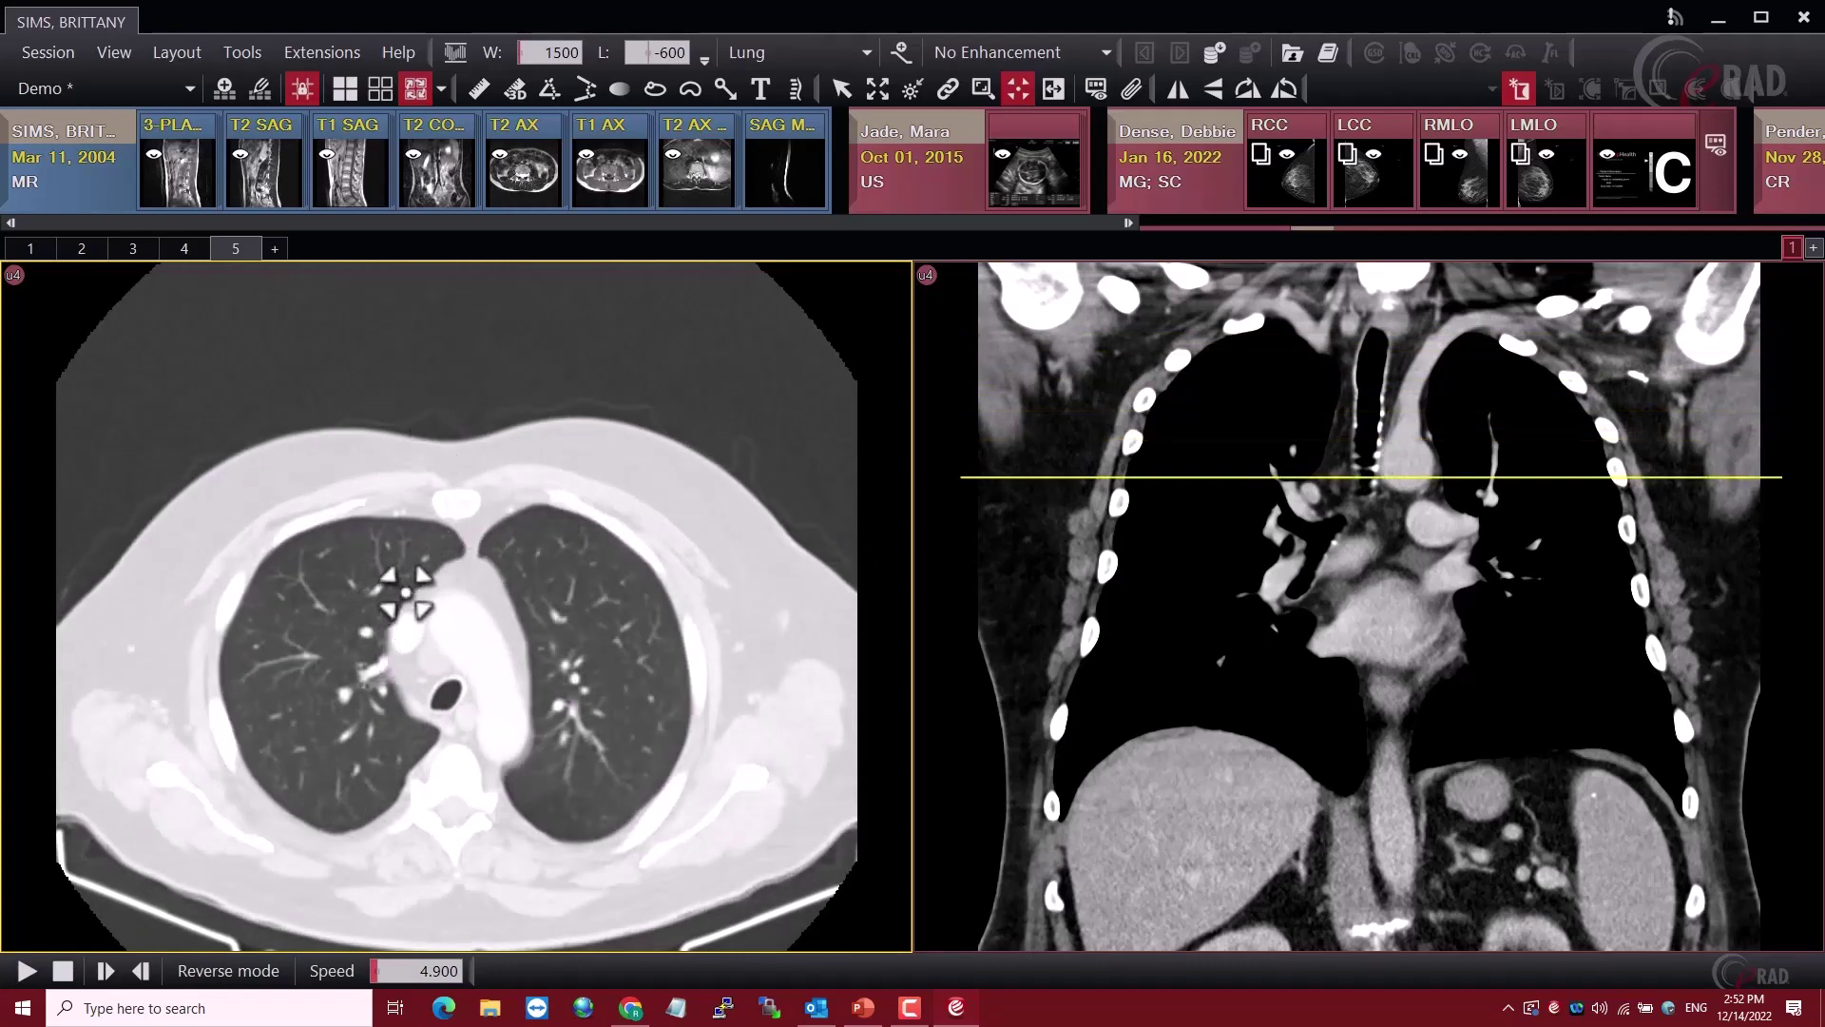
pyautogui.scroll(-1, 405, 594)
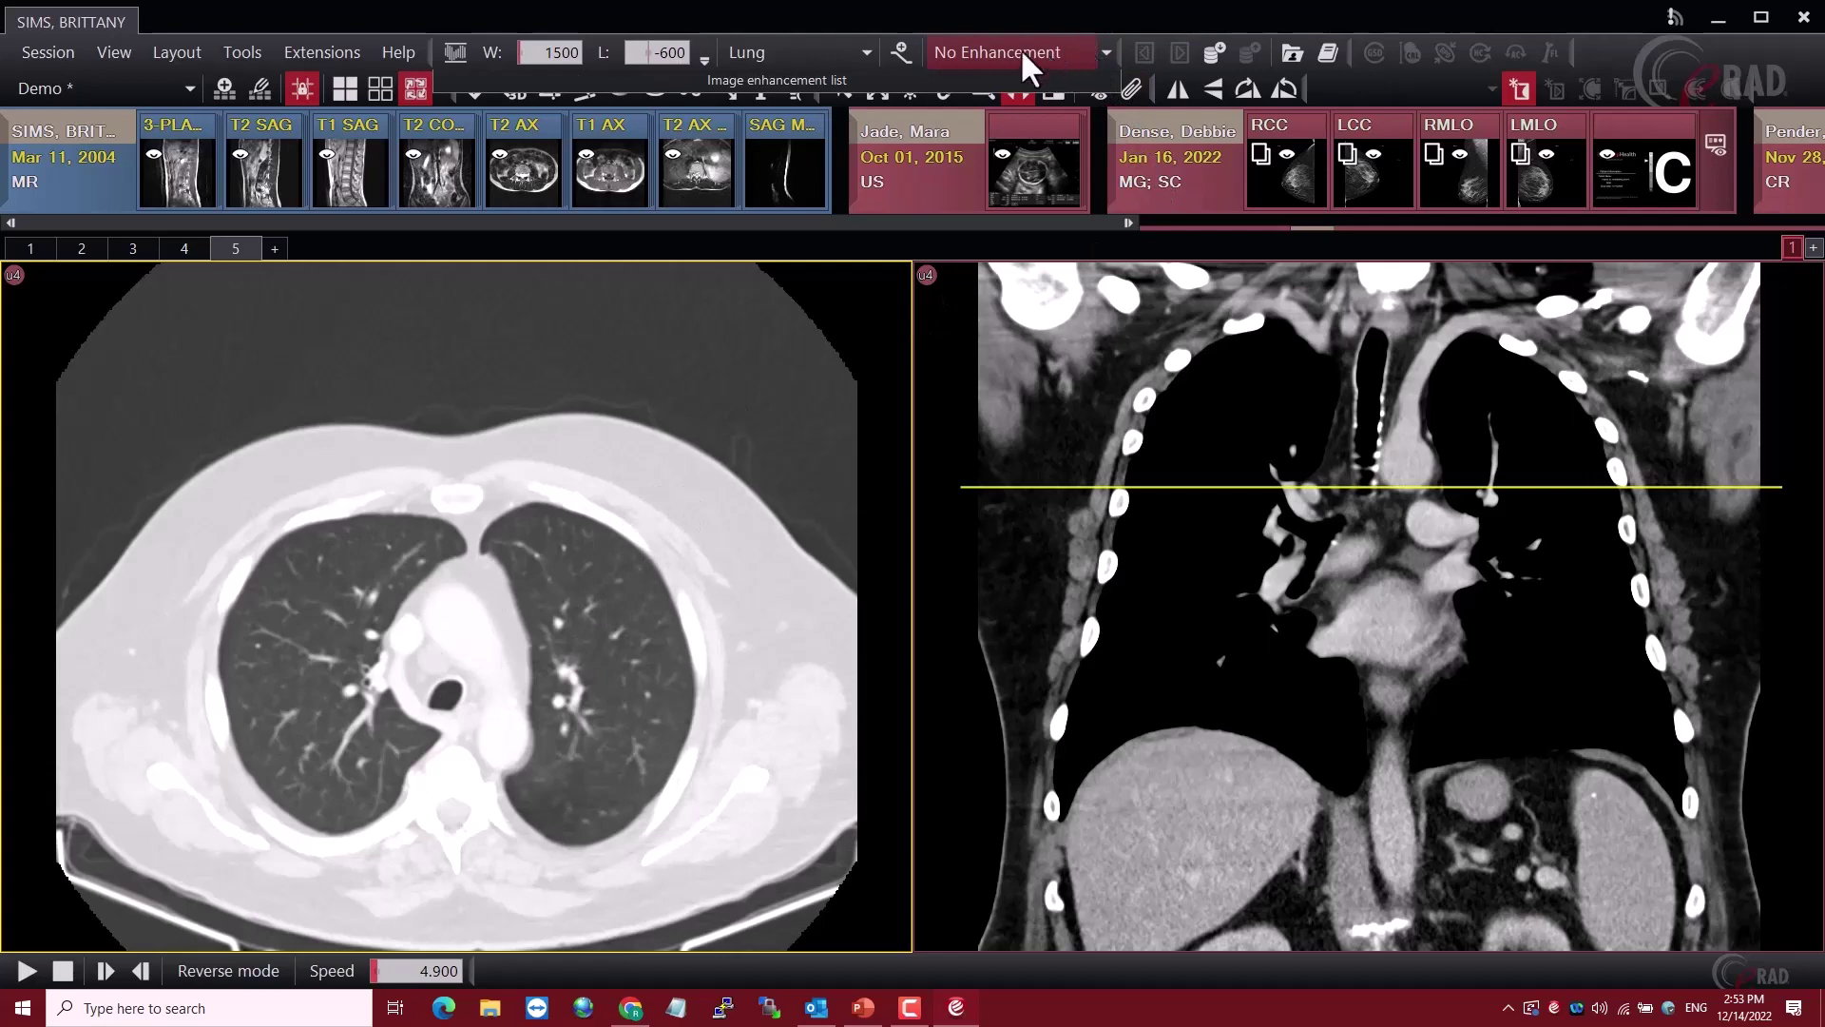
pyautogui.click(1106, 52)
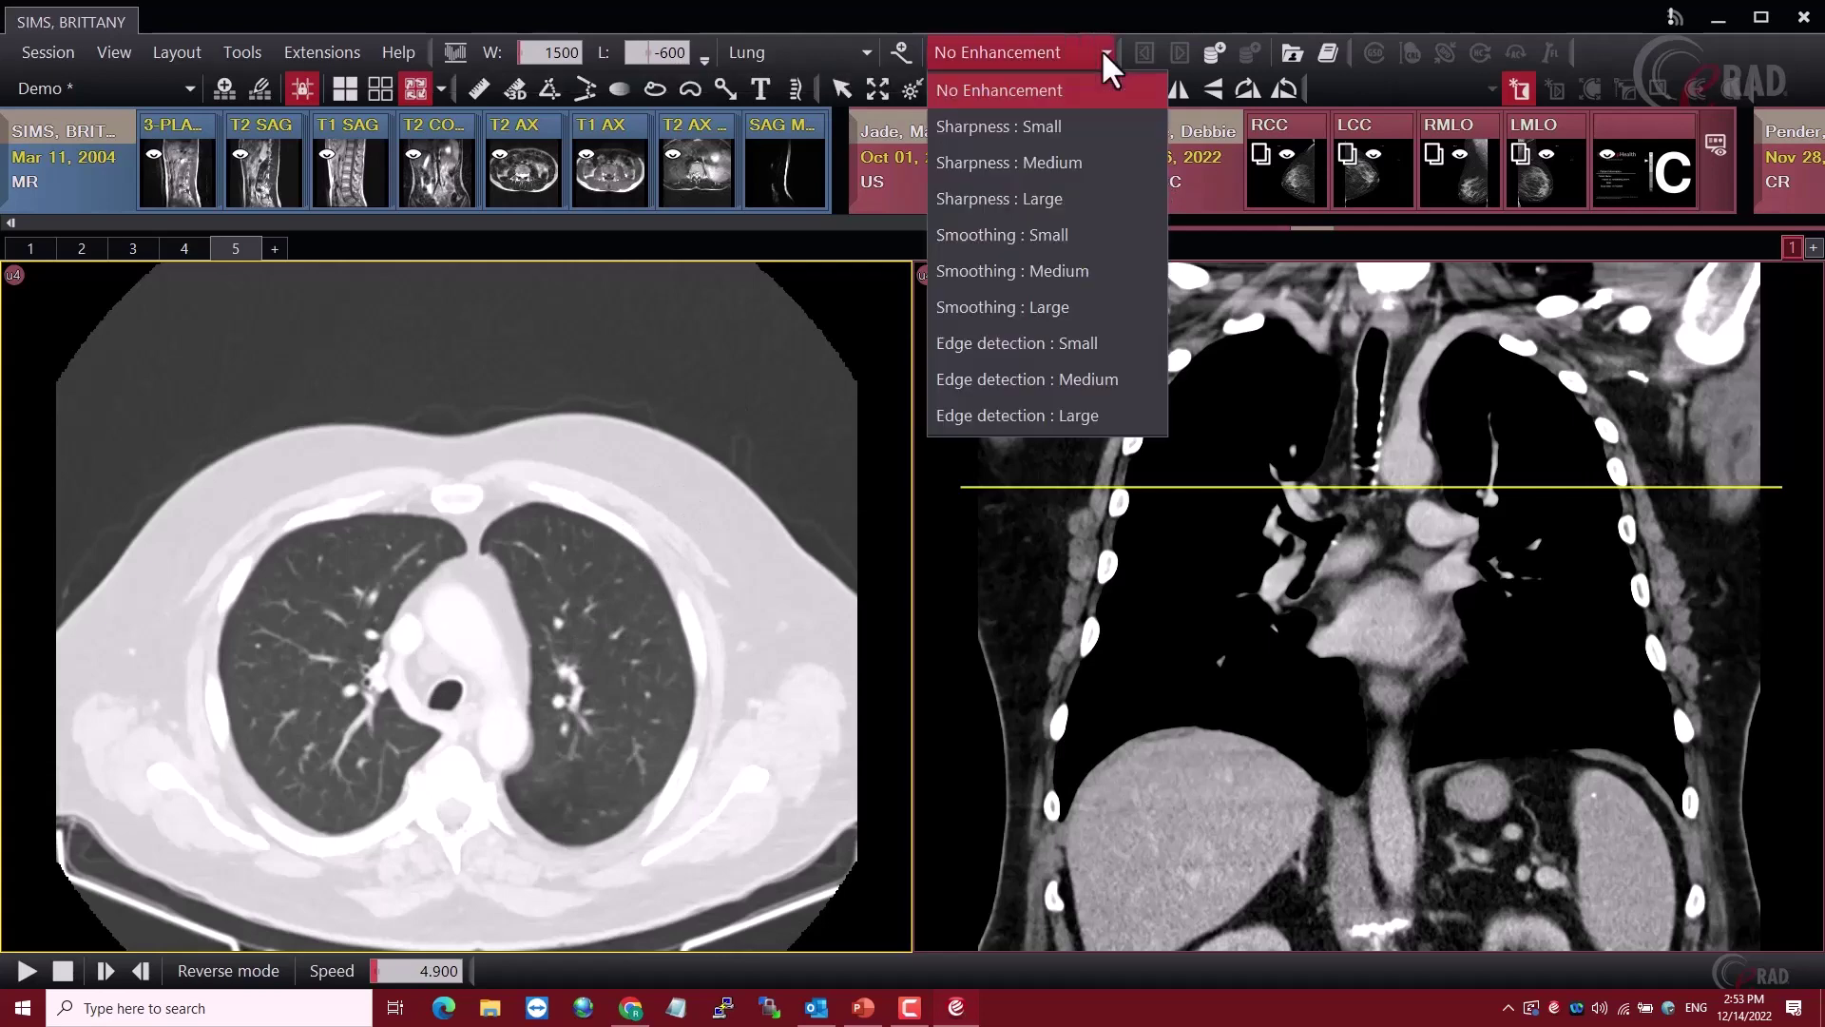
pyautogui.click(1061, 126)
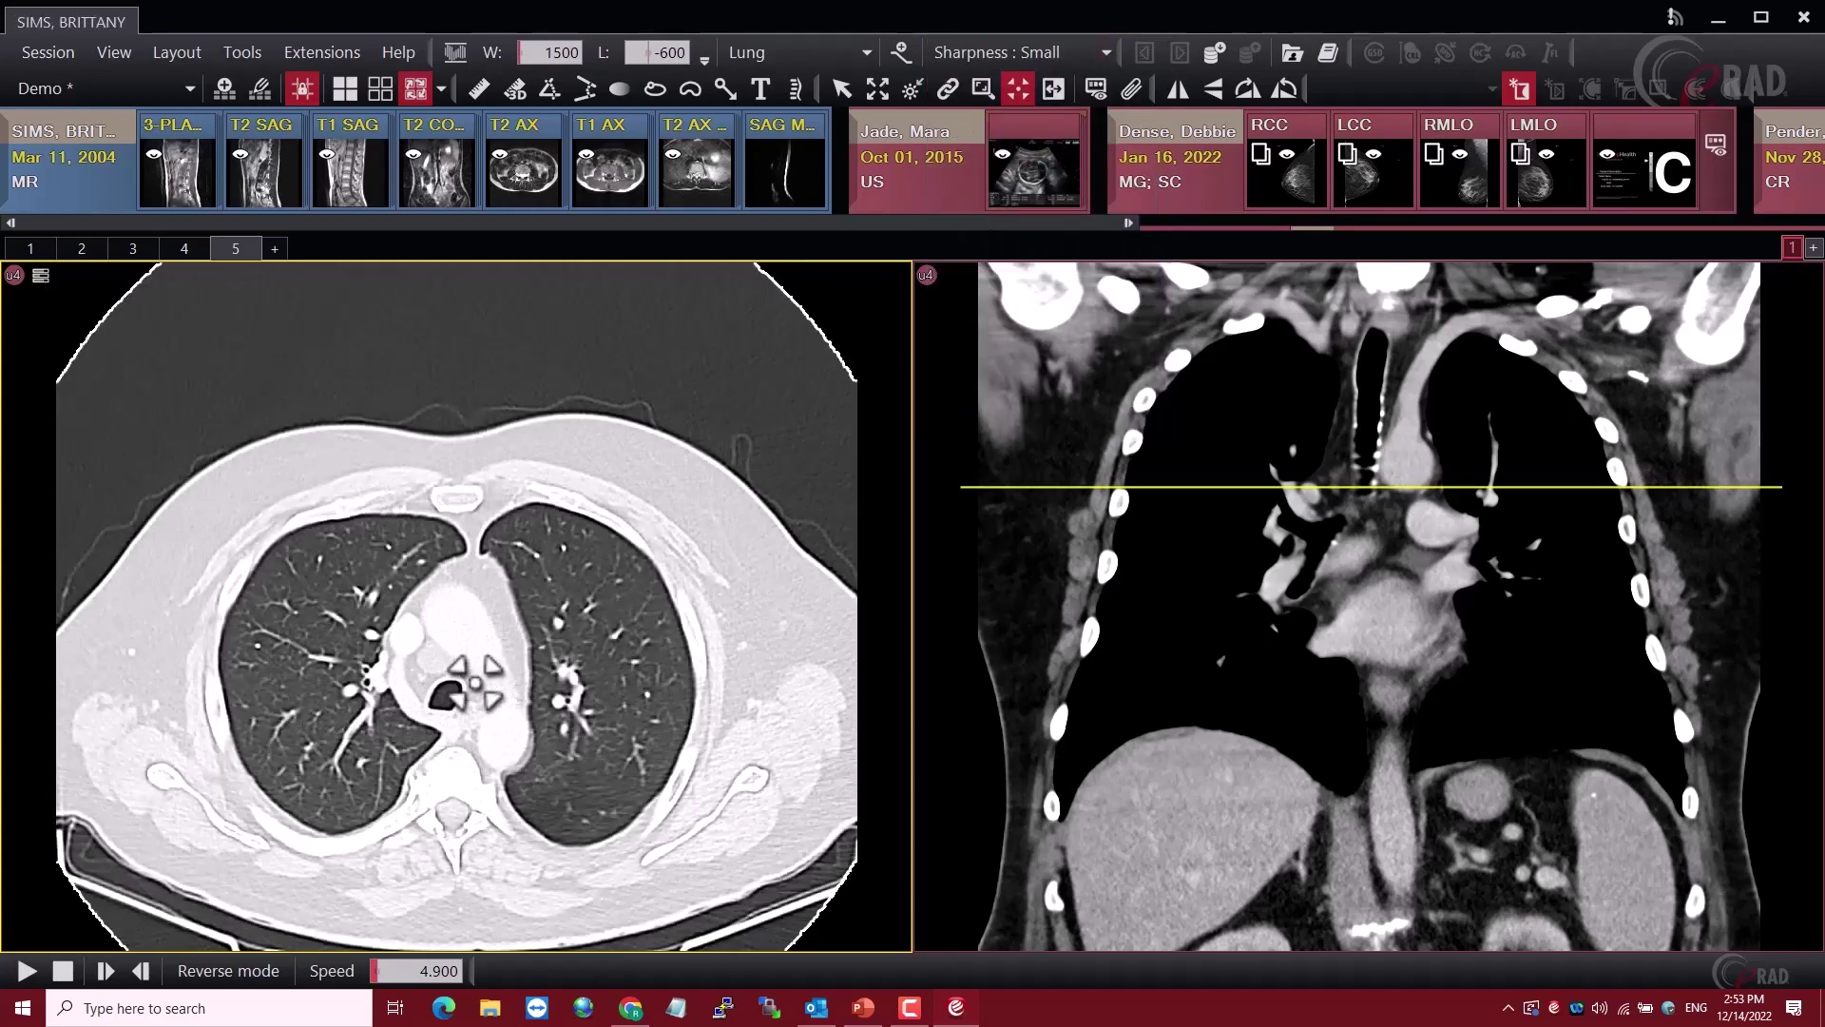
pyautogui.scroll(-5, 466, 670)
pyautogui.scroll(5, 485, 679)
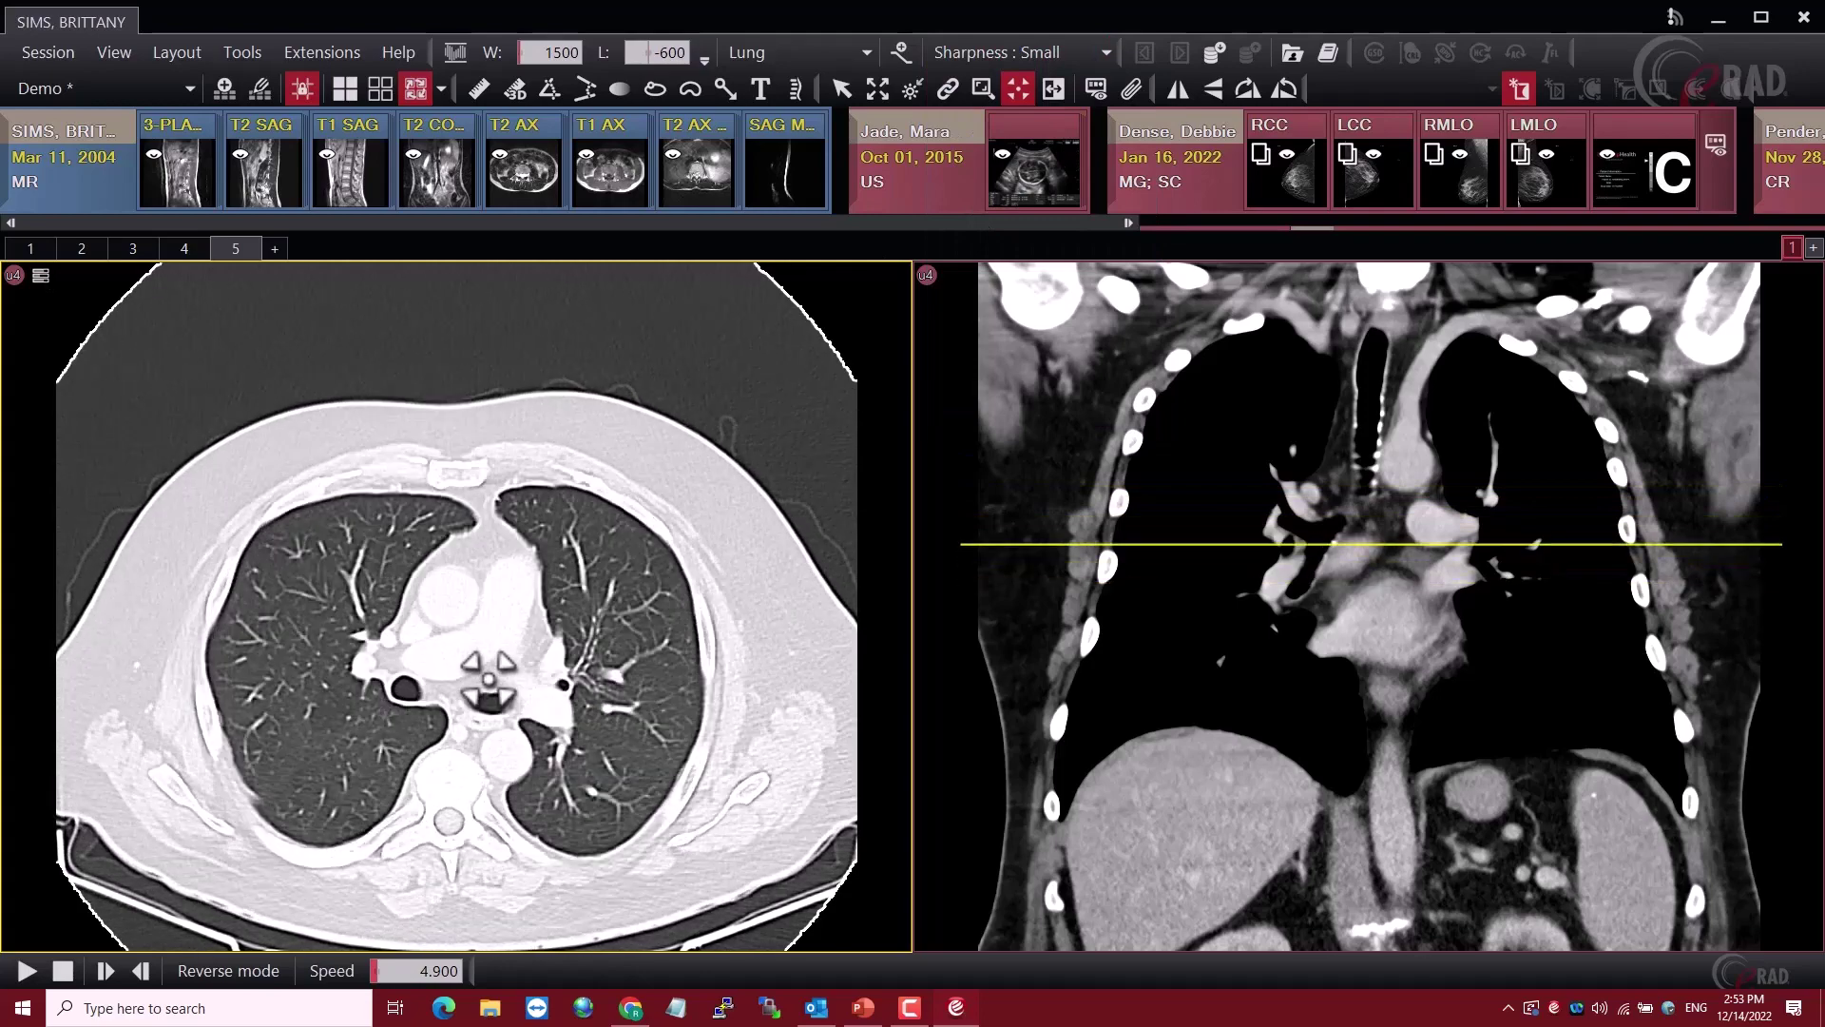
pyautogui.scroll(-3, 487, 679)
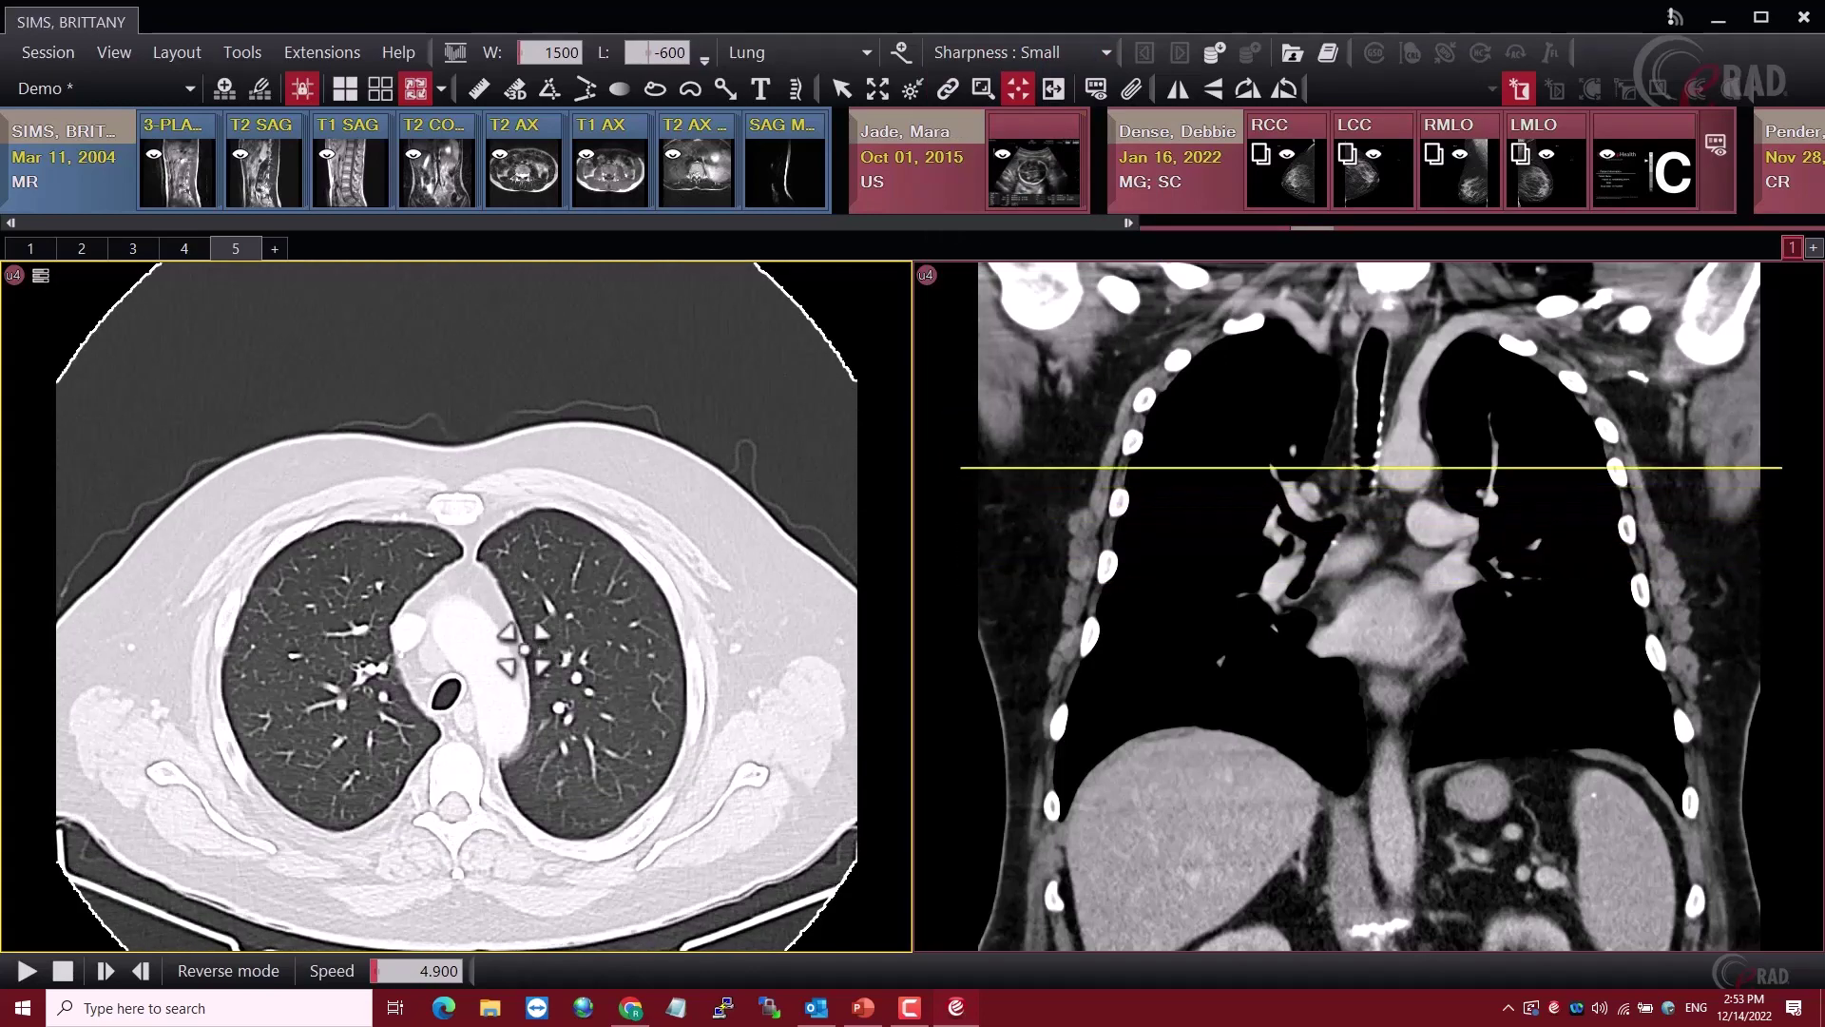
pyautogui.scroll(-3, 528, 647)
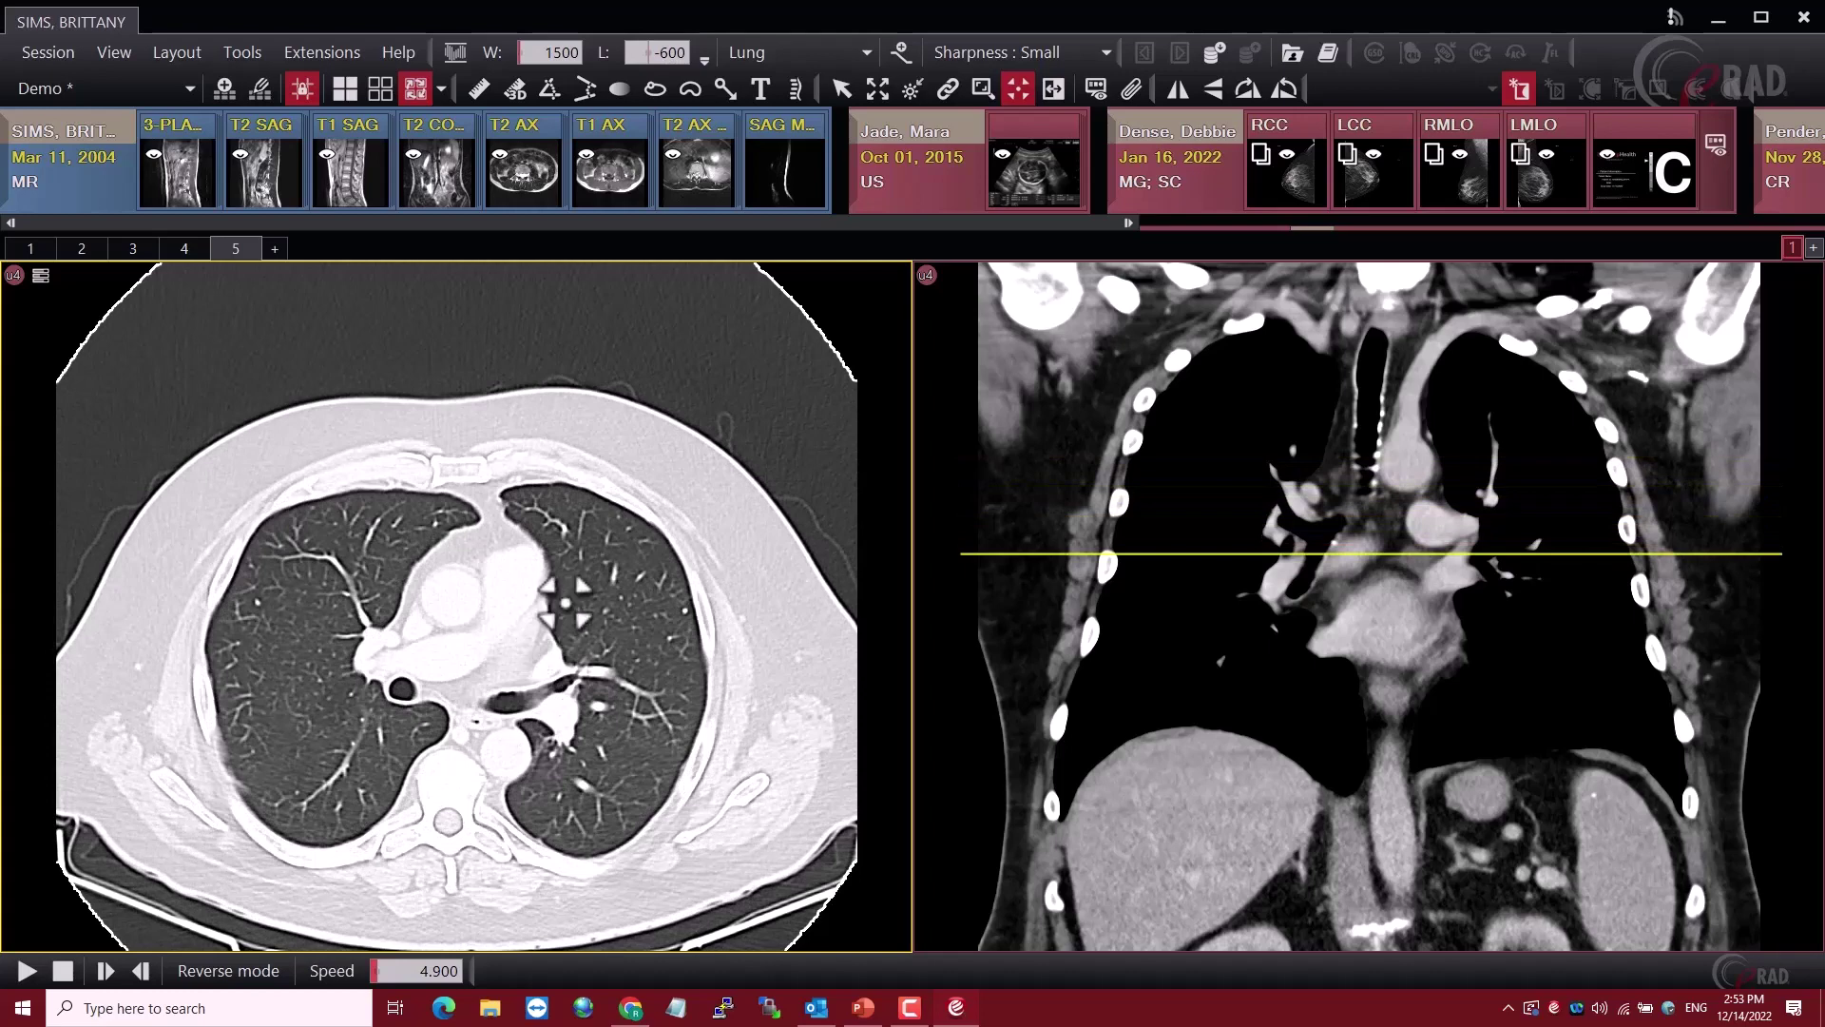
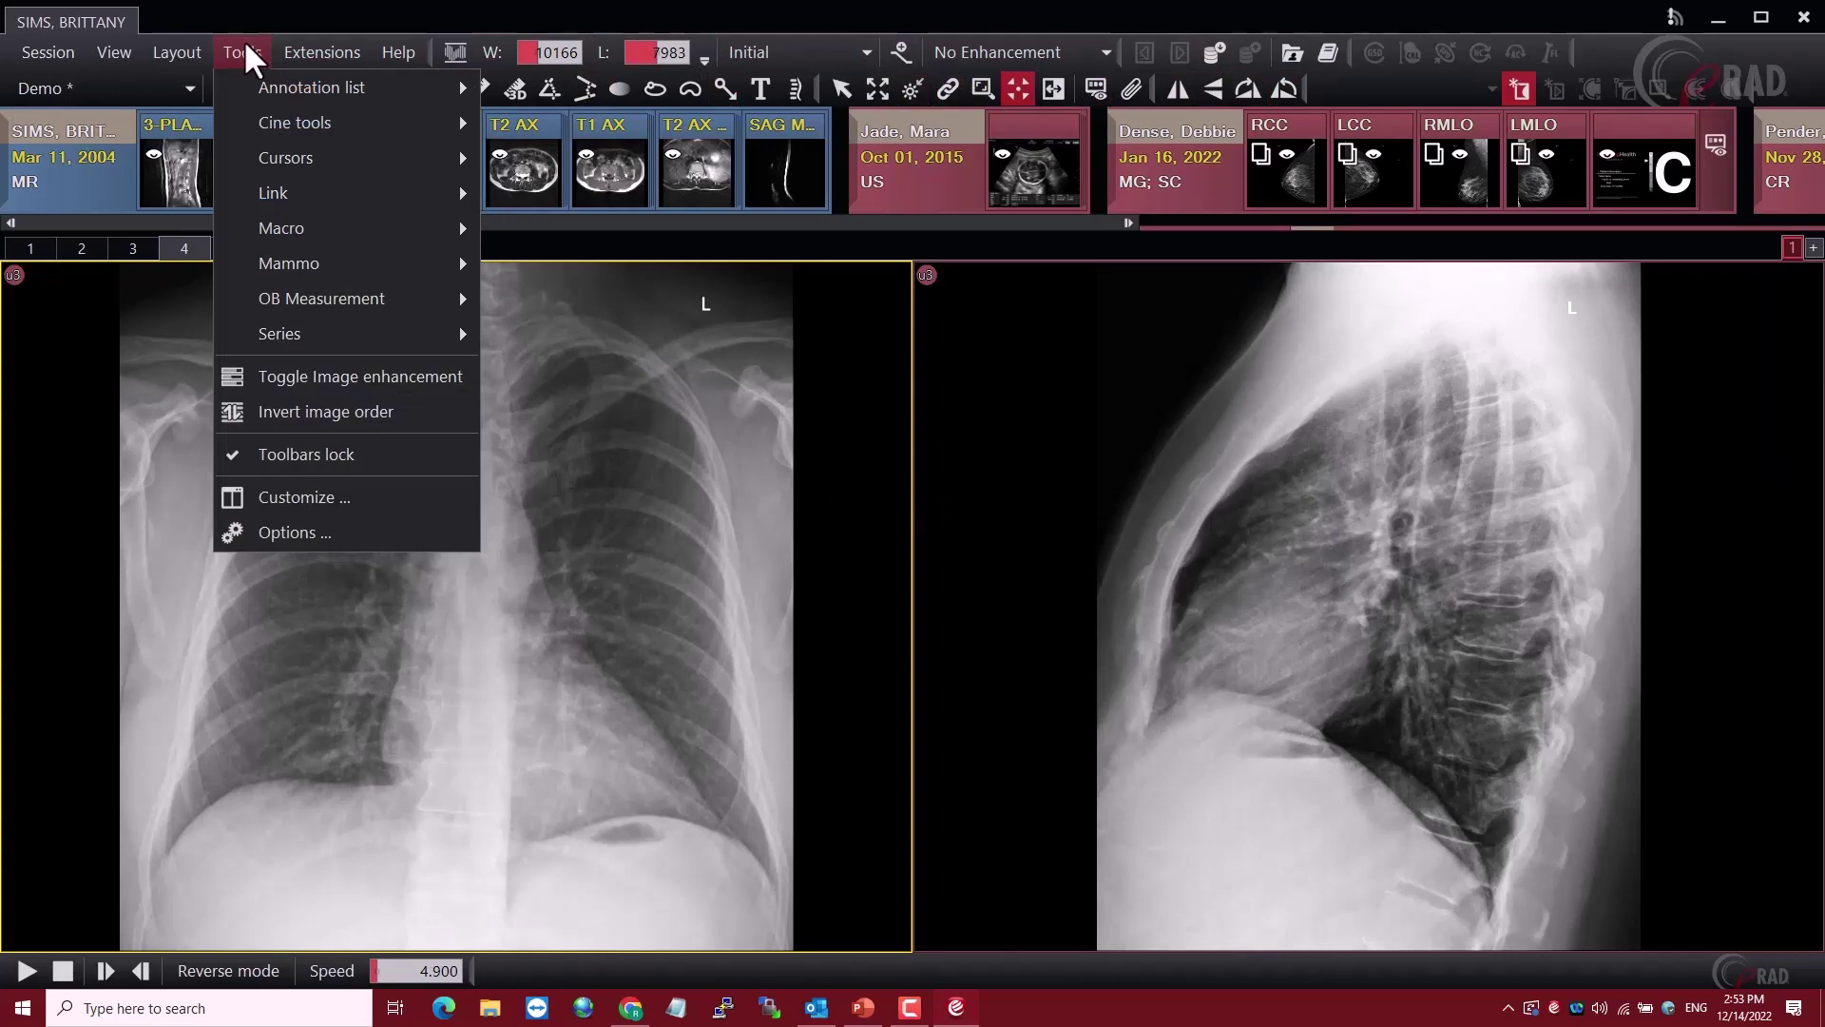
# Use the ROI with W/L cursor on the frontal chest radiograph to window on a lung region and on the central spine region
pyautogui.moveTo(297, 157)
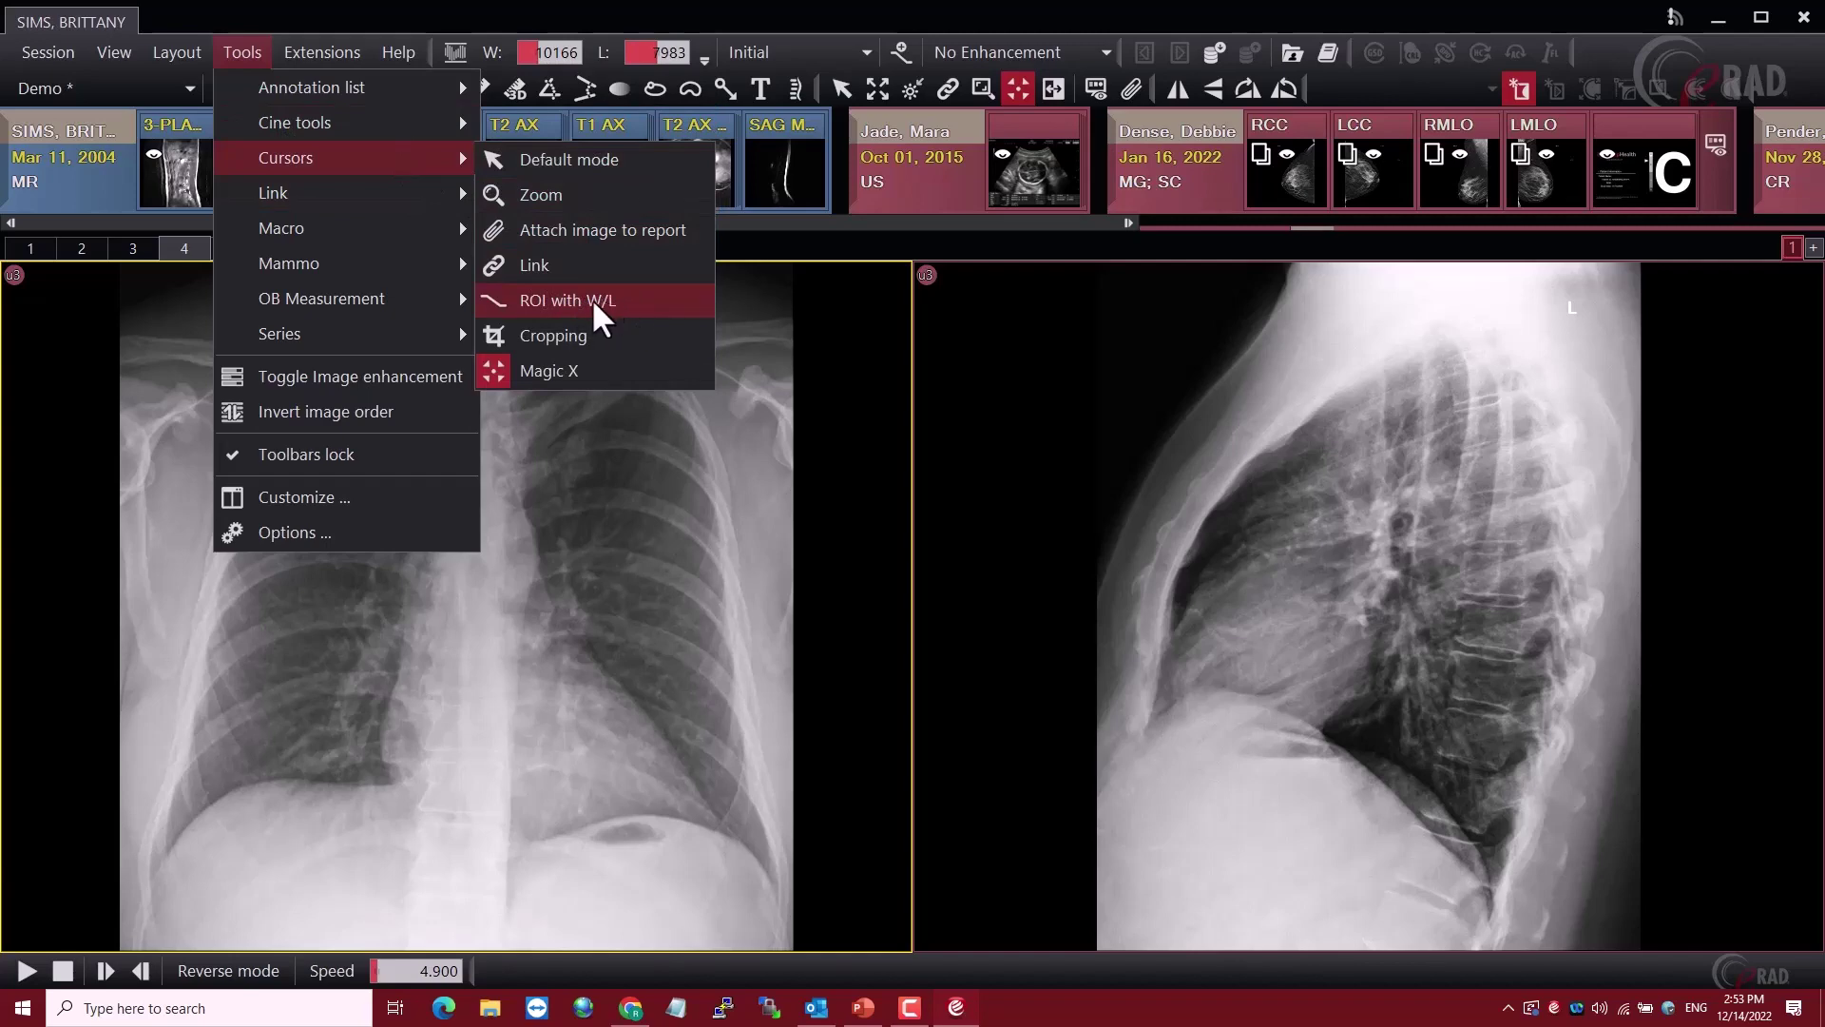
pyautogui.click(592, 299)
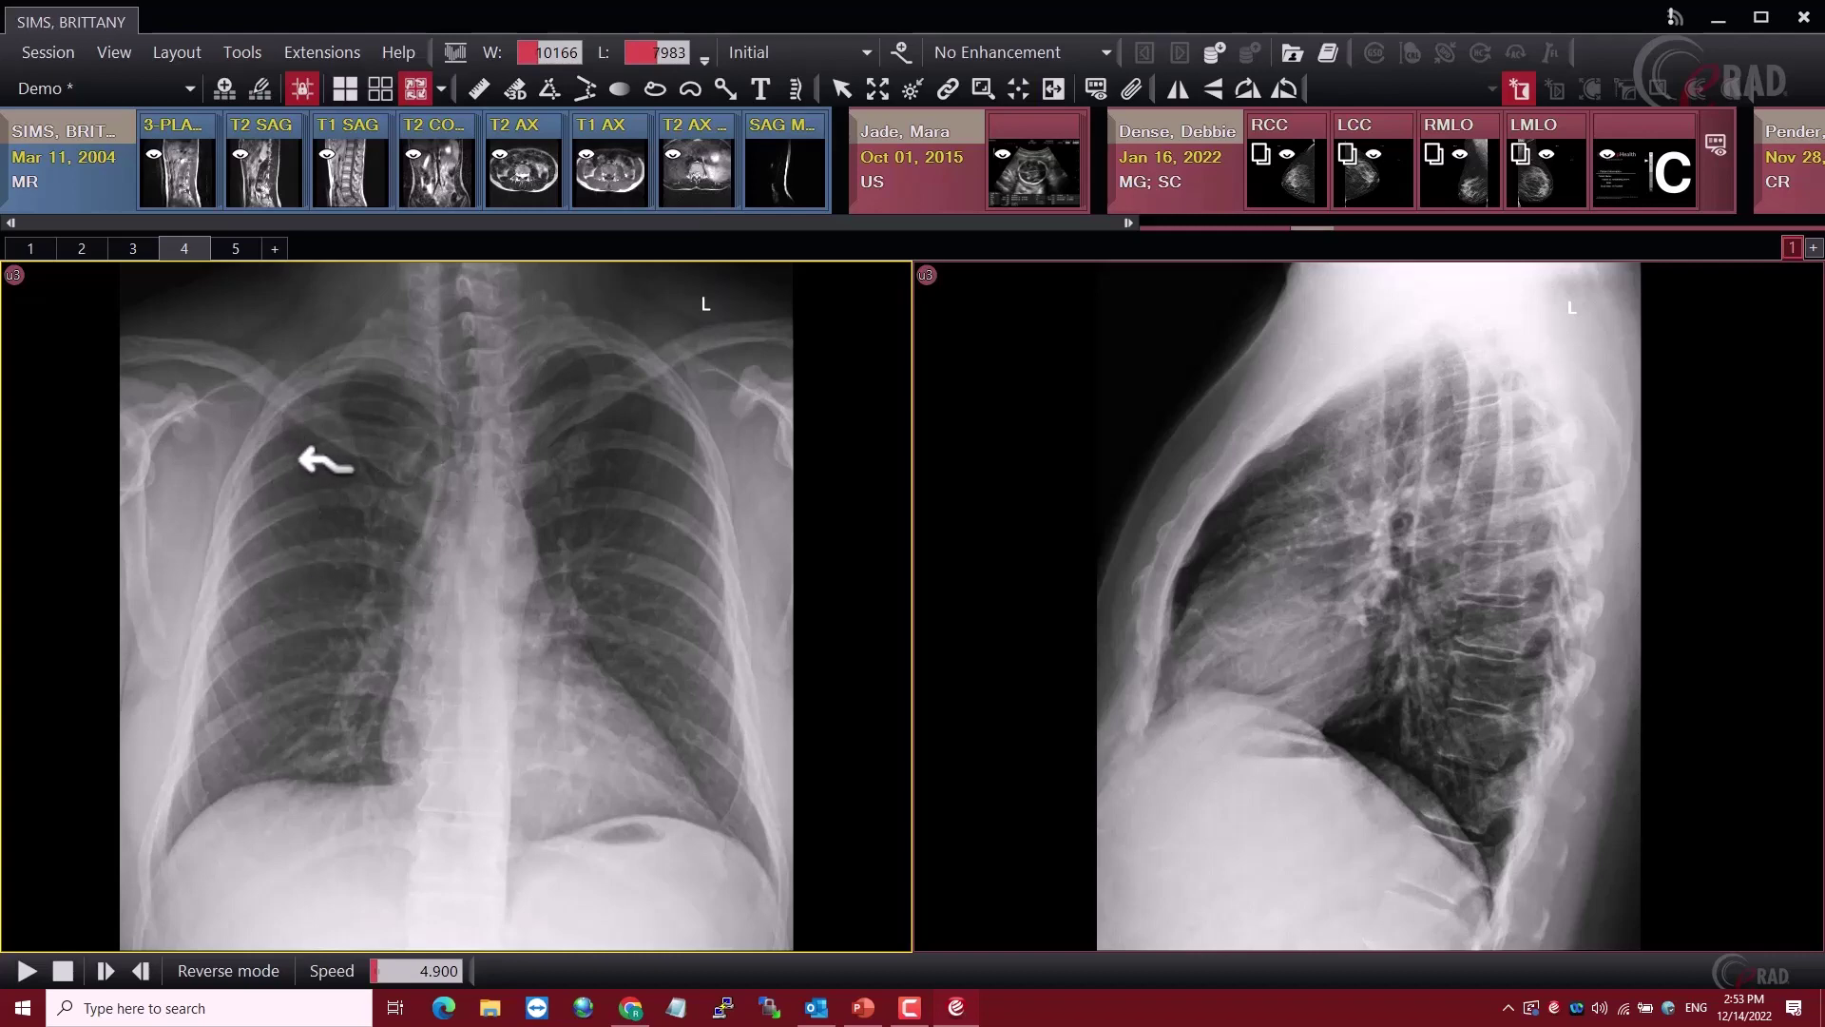
pyautogui.moveTo(283, 430); pyautogui.dragTo(271, 480)
pyautogui.moveTo(409, 602); pyautogui.dragTo(393, 597)
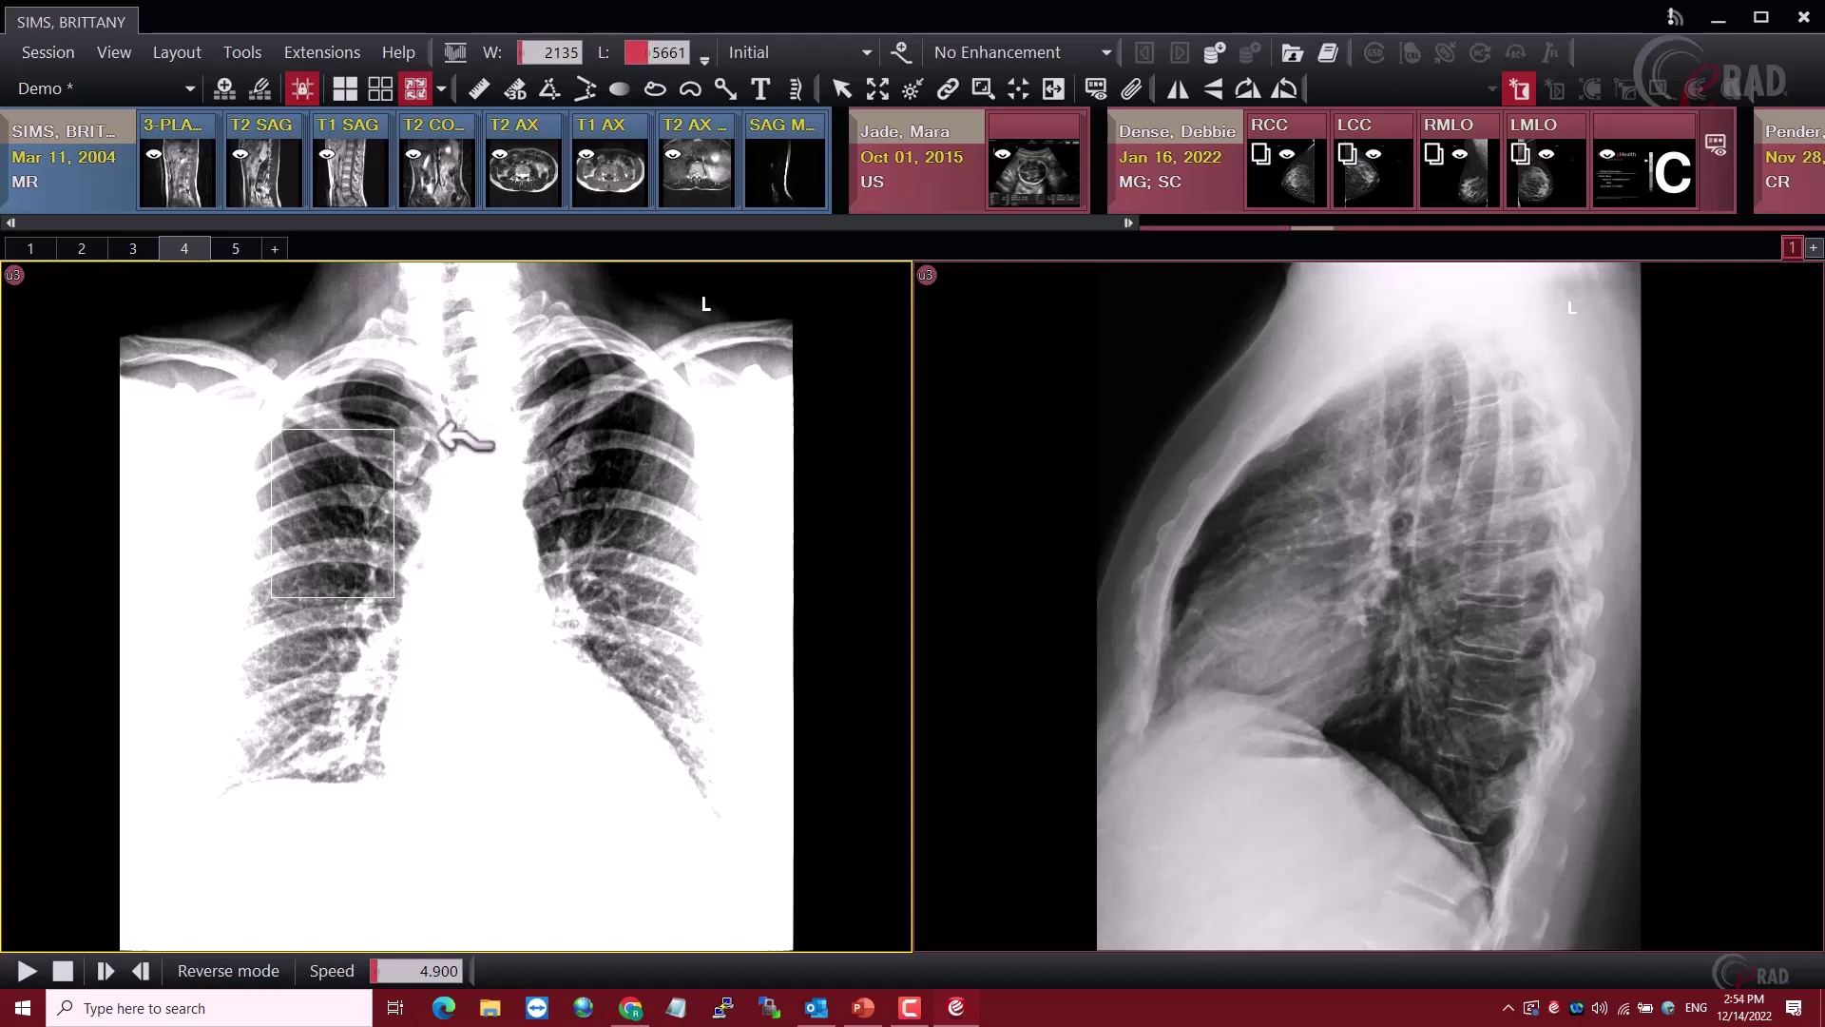
pyautogui.moveTo(432, 442); pyautogui.dragTo(490, 676)
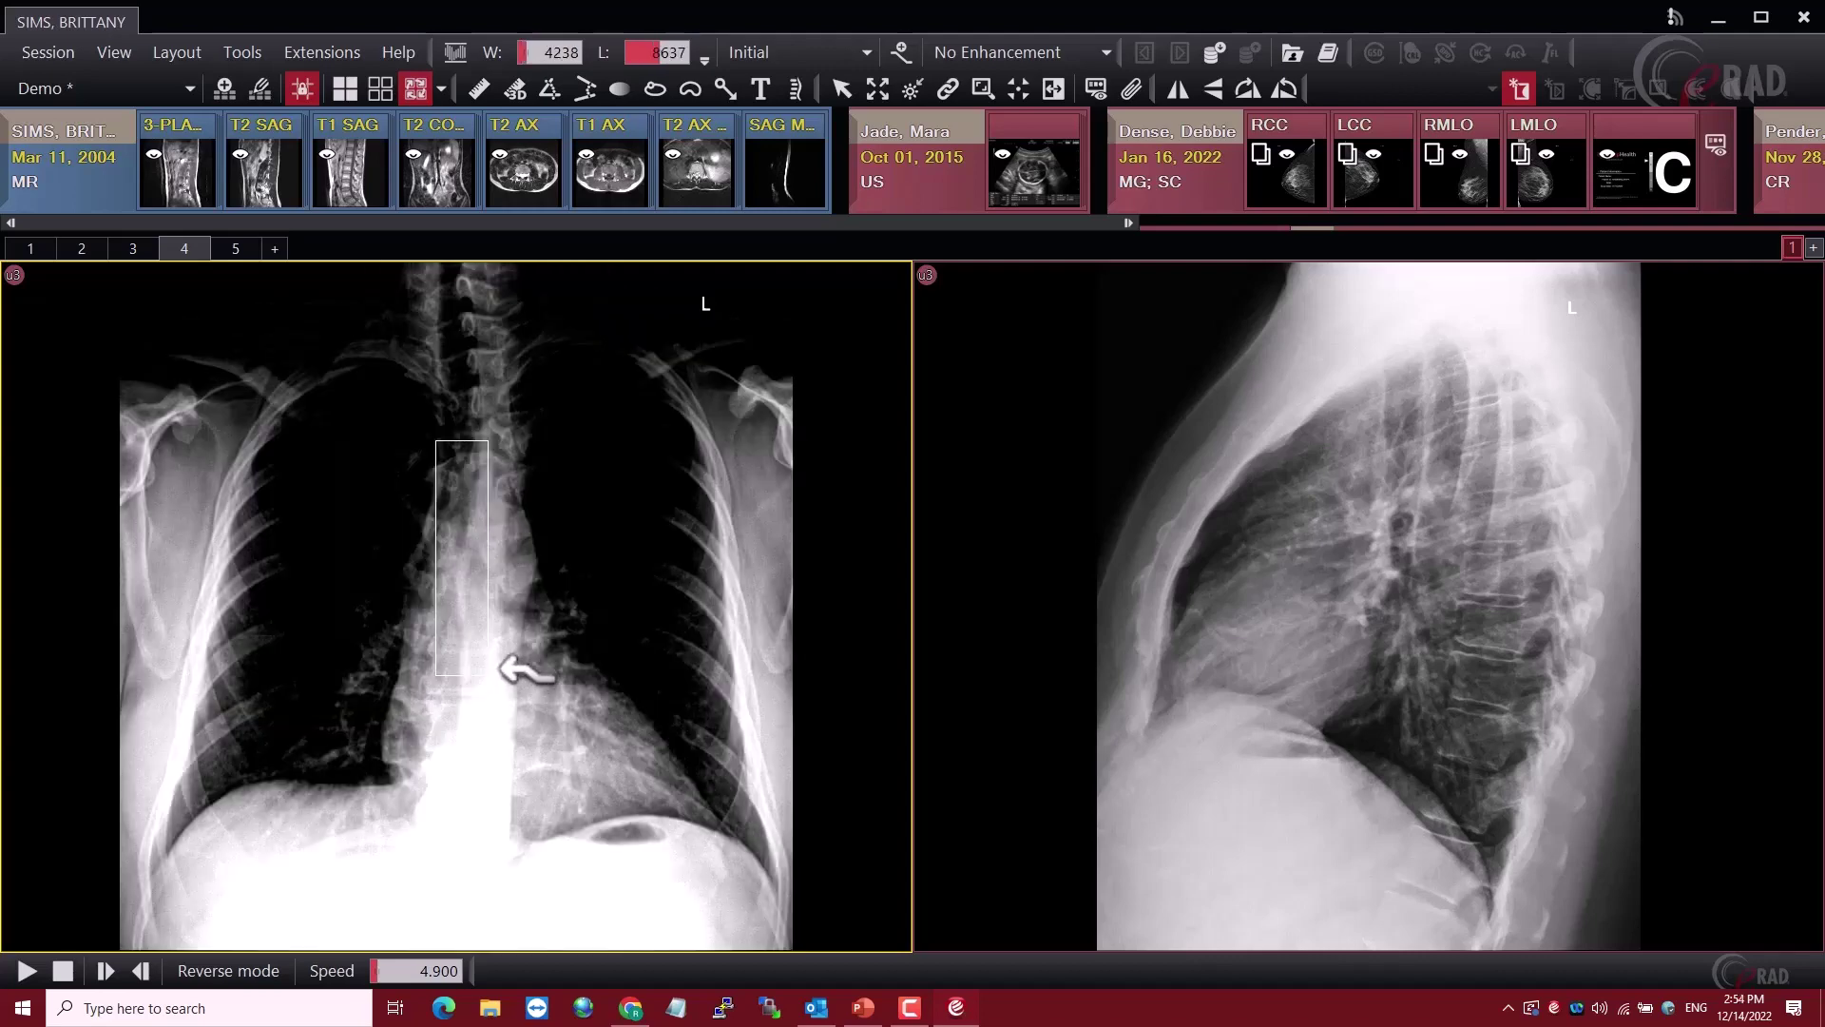
# Use ROI windowing on the frontal radiograph's lower spine region and on fat, lung, air and mediastinal regions of the axial CT in layout 5
pyautogui.moveTo(458, 503); pyautogui.dragTo(511, 759)
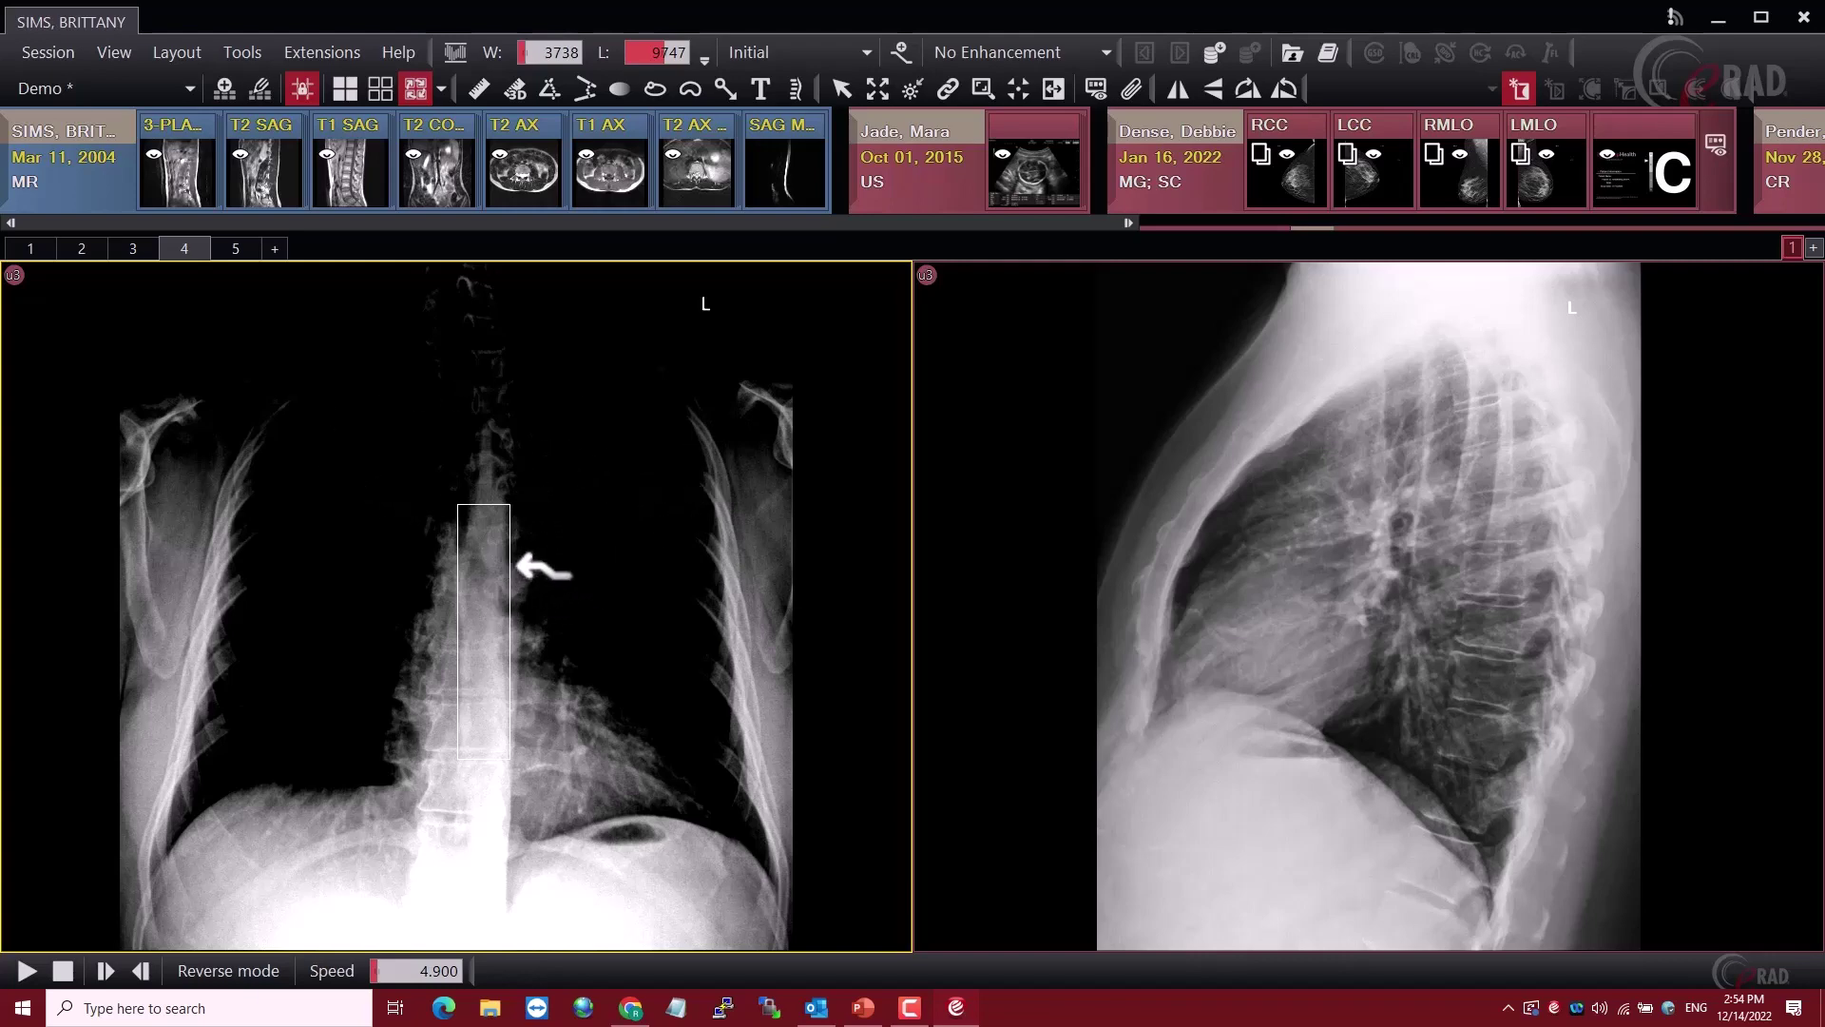
pyautogui.press('5')
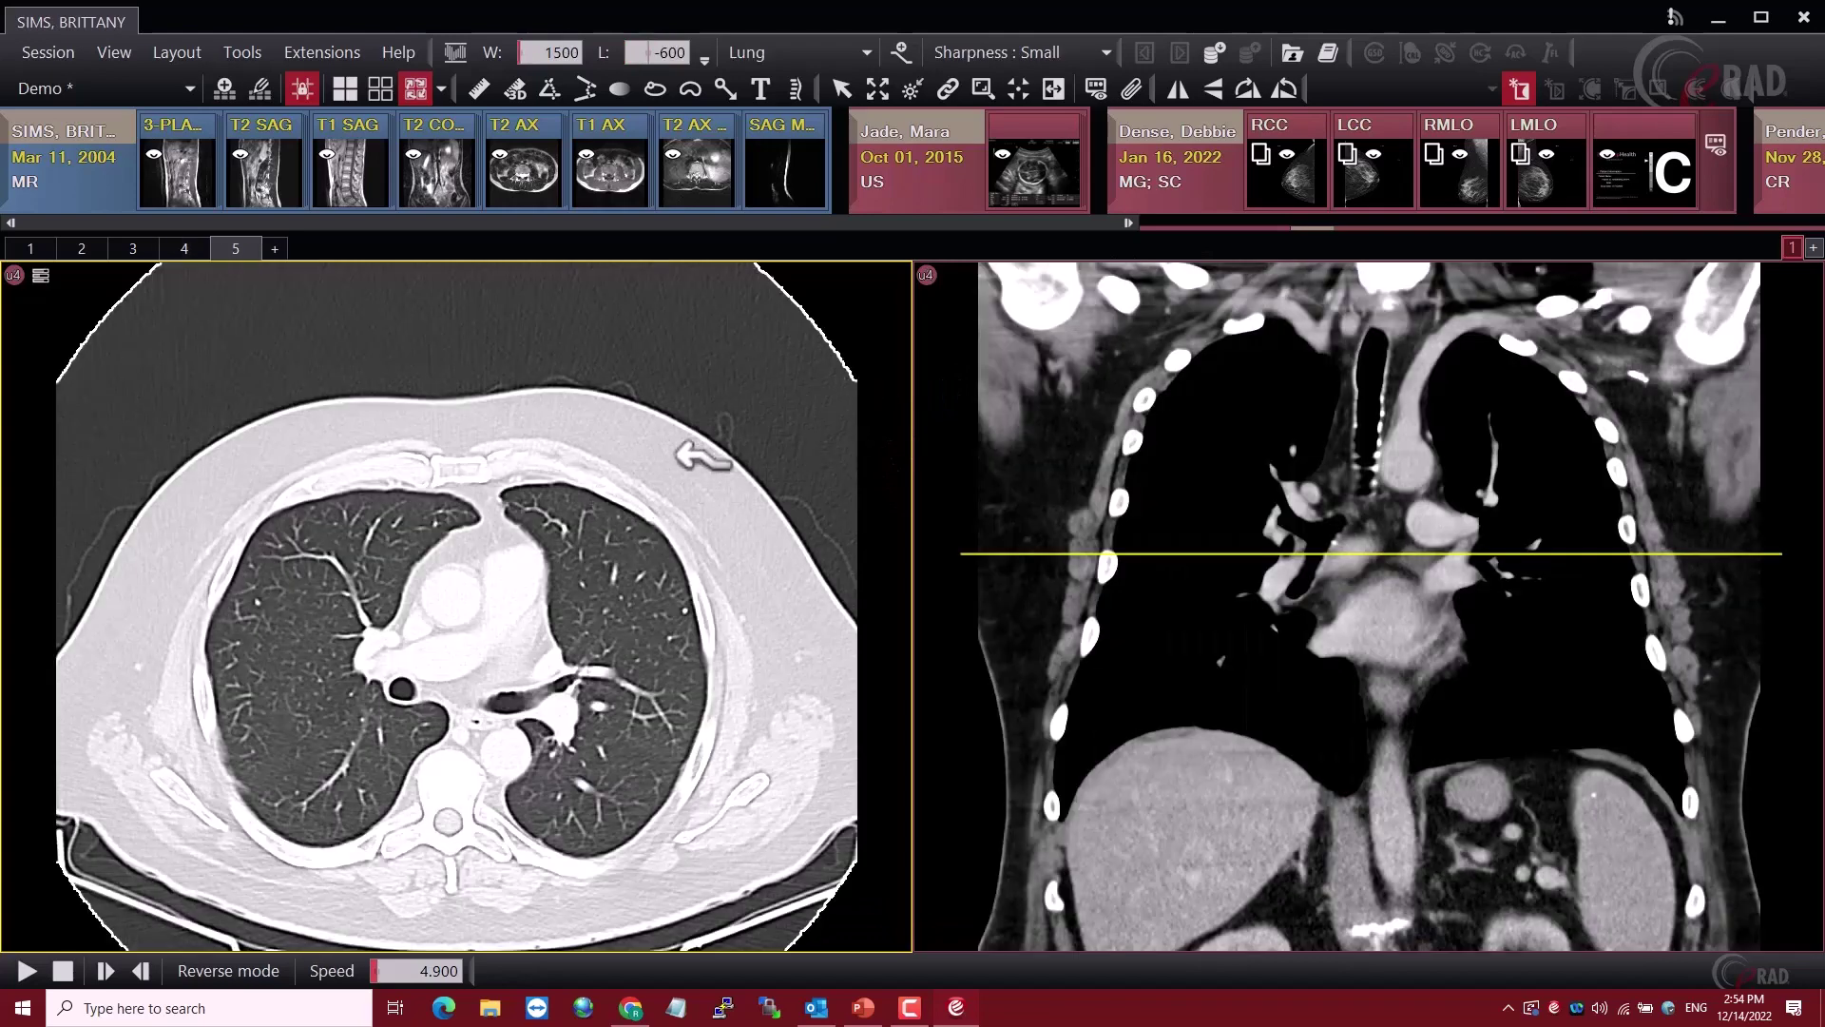
pyautogui.moveTo(675, 453); pyautogui.dragTo(766, 547)
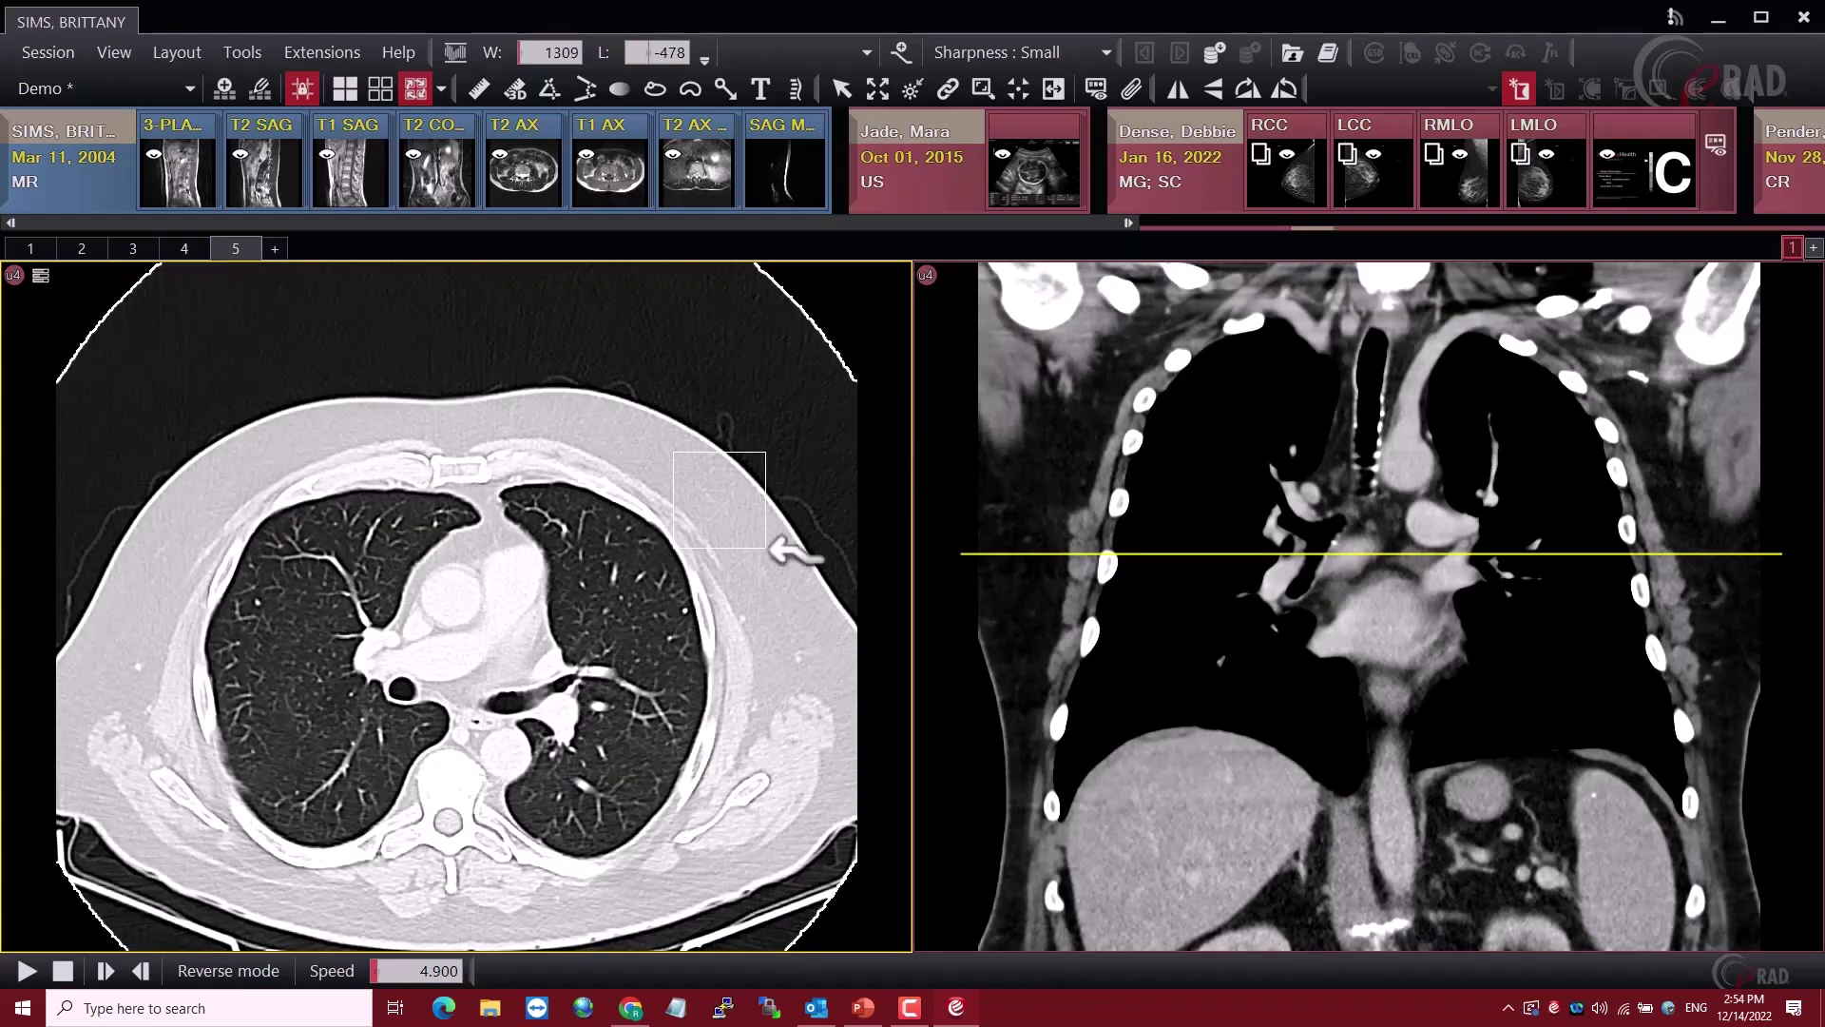
pyautogui.moveTo(562, 553); pyautogui.dragTo(644, 636)
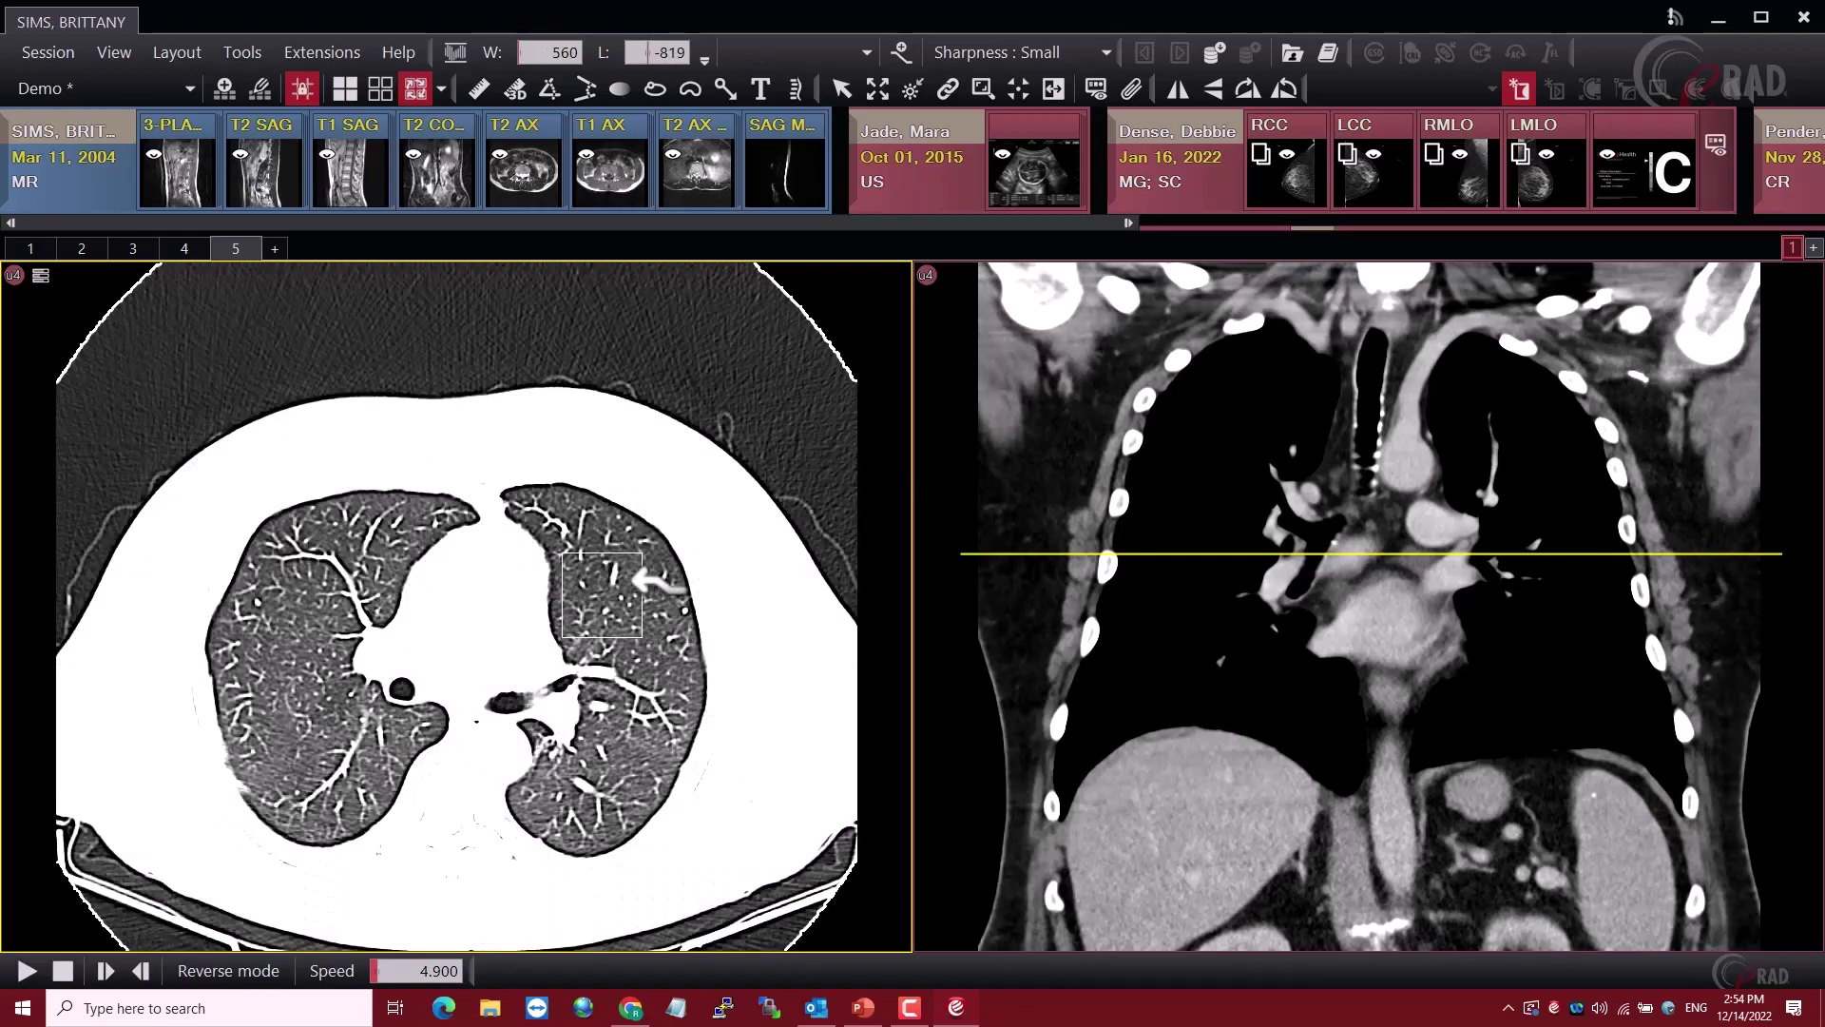
pyautogui.moveTo(594, 328); pyautogui.dragTo(692, 412)
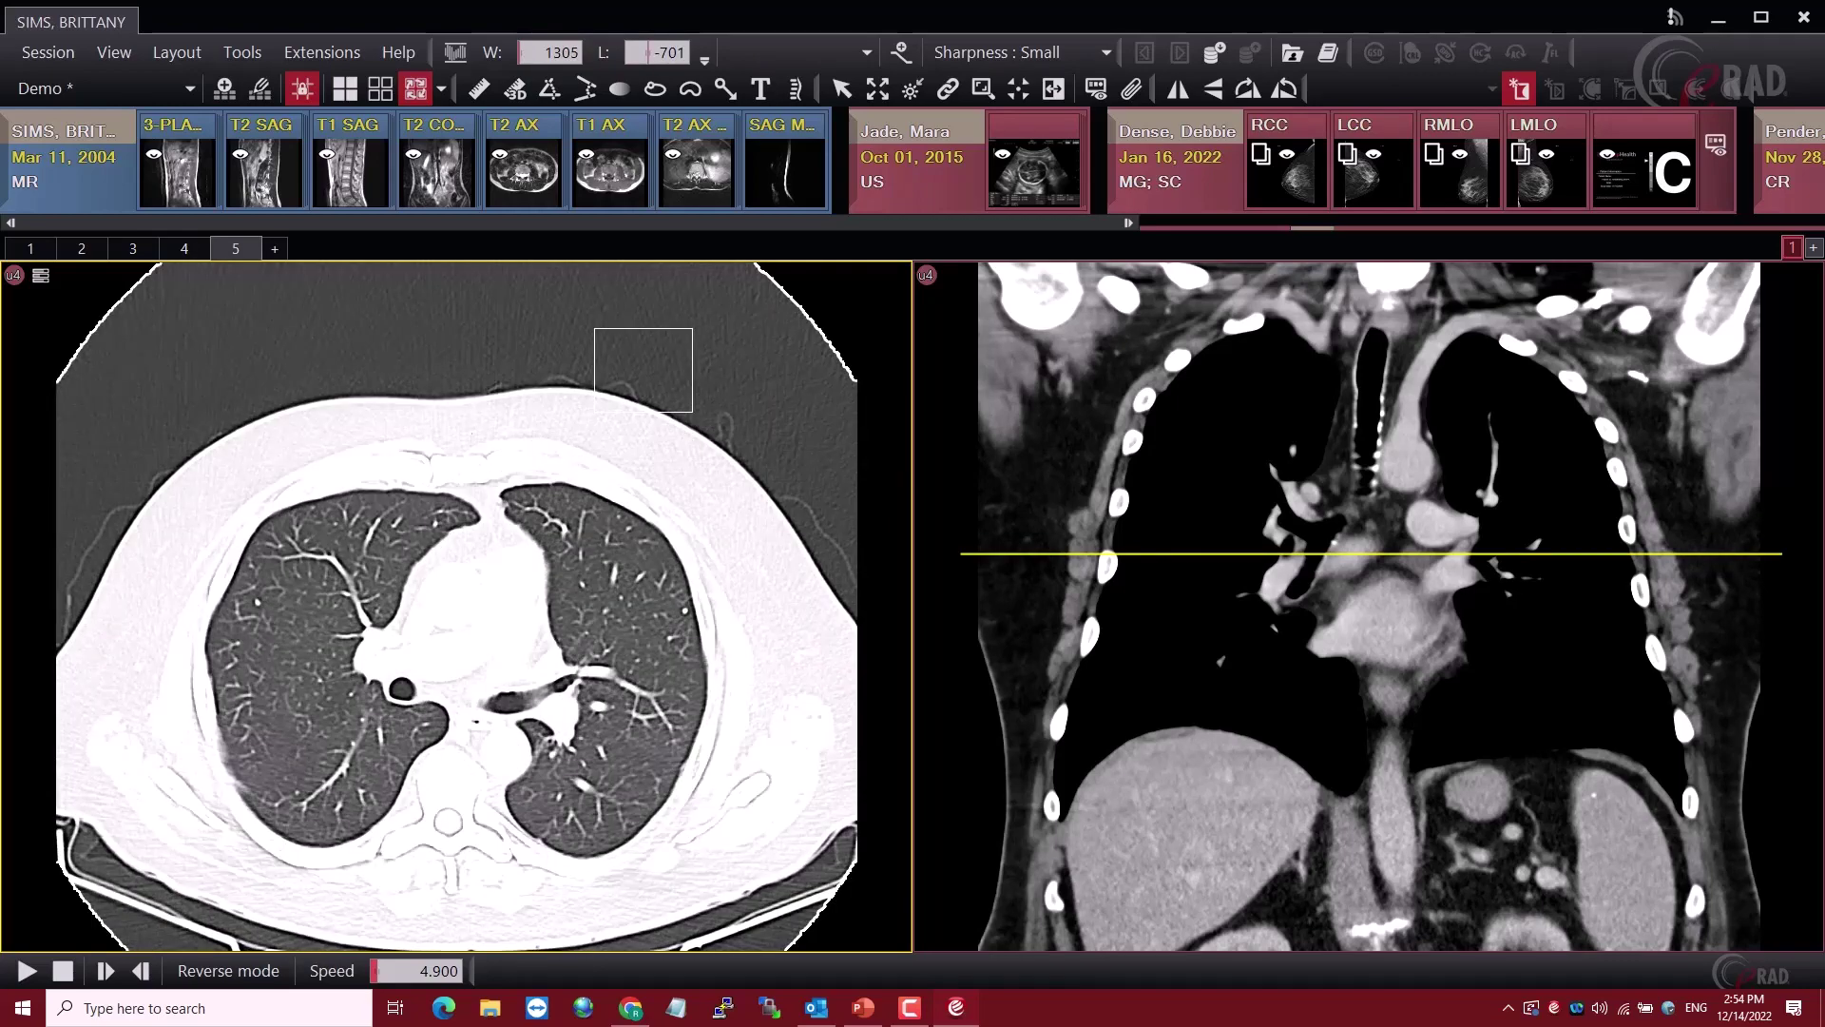
pyautogui.moveTo(472, 434); pyautogui.dragTo(526, 510)
pyautogui.moveTo(433, 761); pyautogui.dragTo(479, 794)
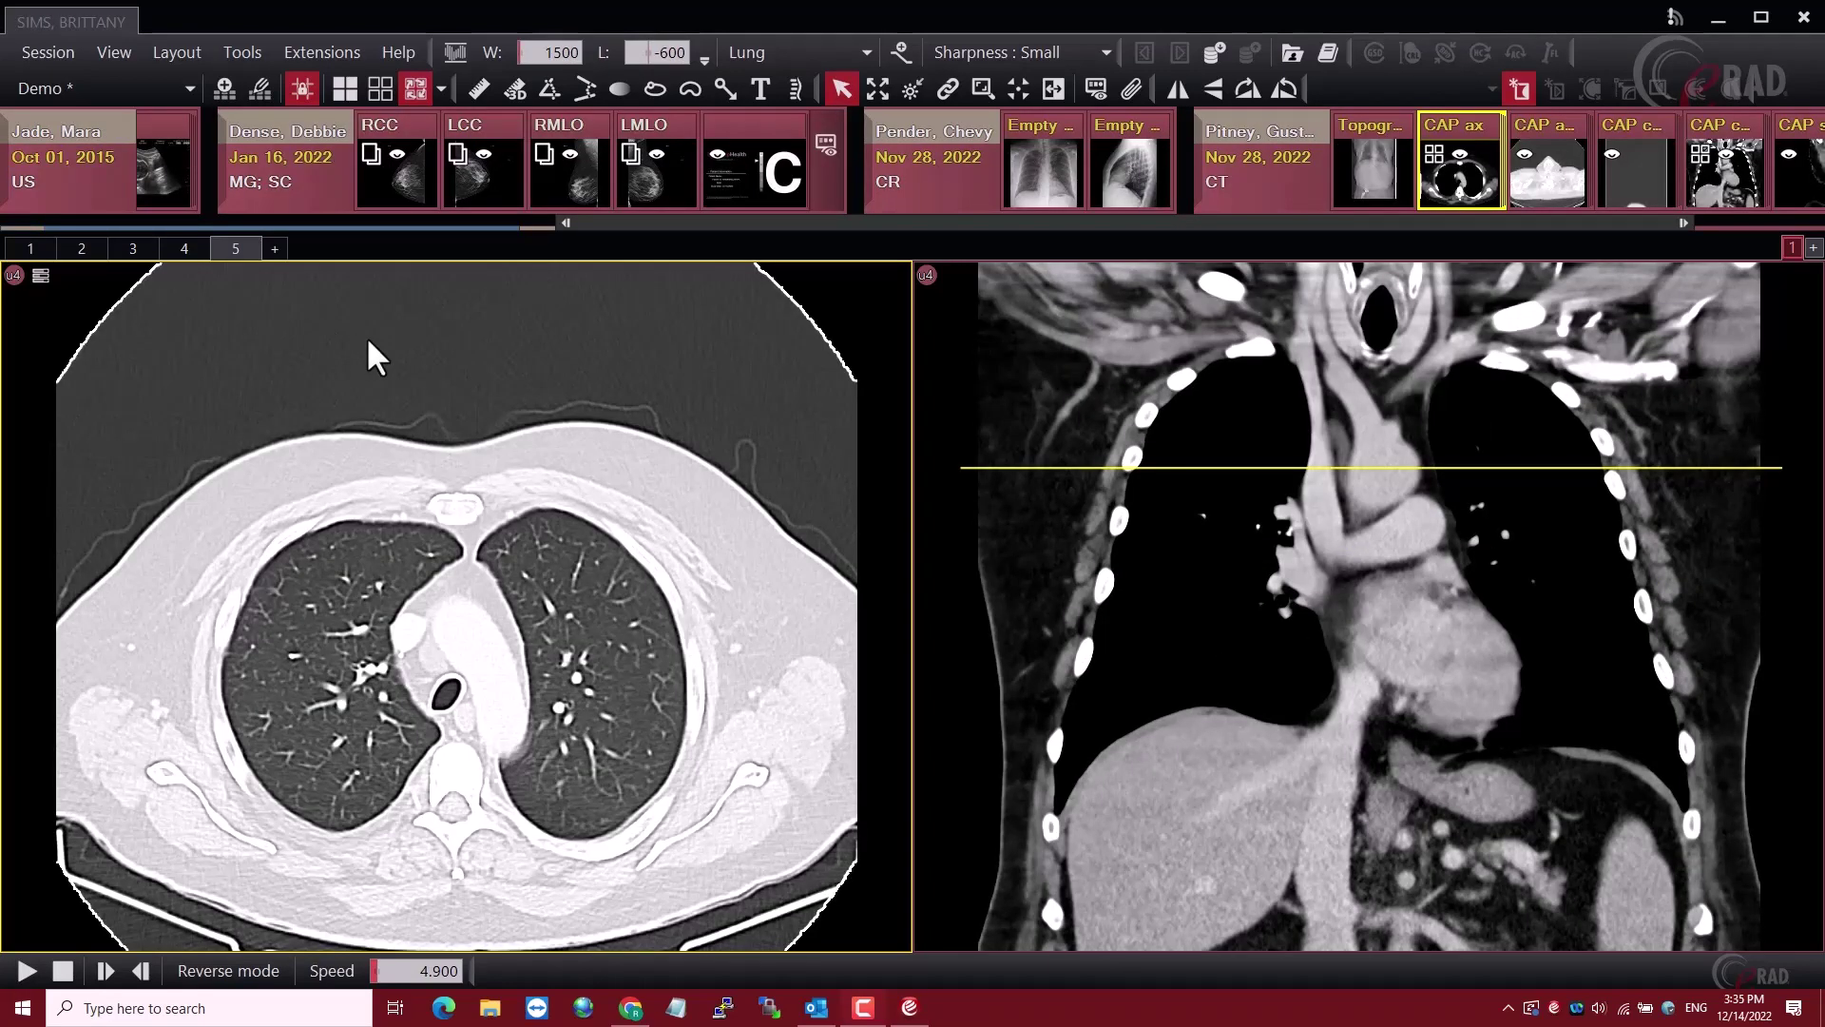
# Unlock the toolbars and shorten the annotation, cursor and flip/rotate toolbars so their last tools collapse into overflow lists
pyautogui.click(239, 59)
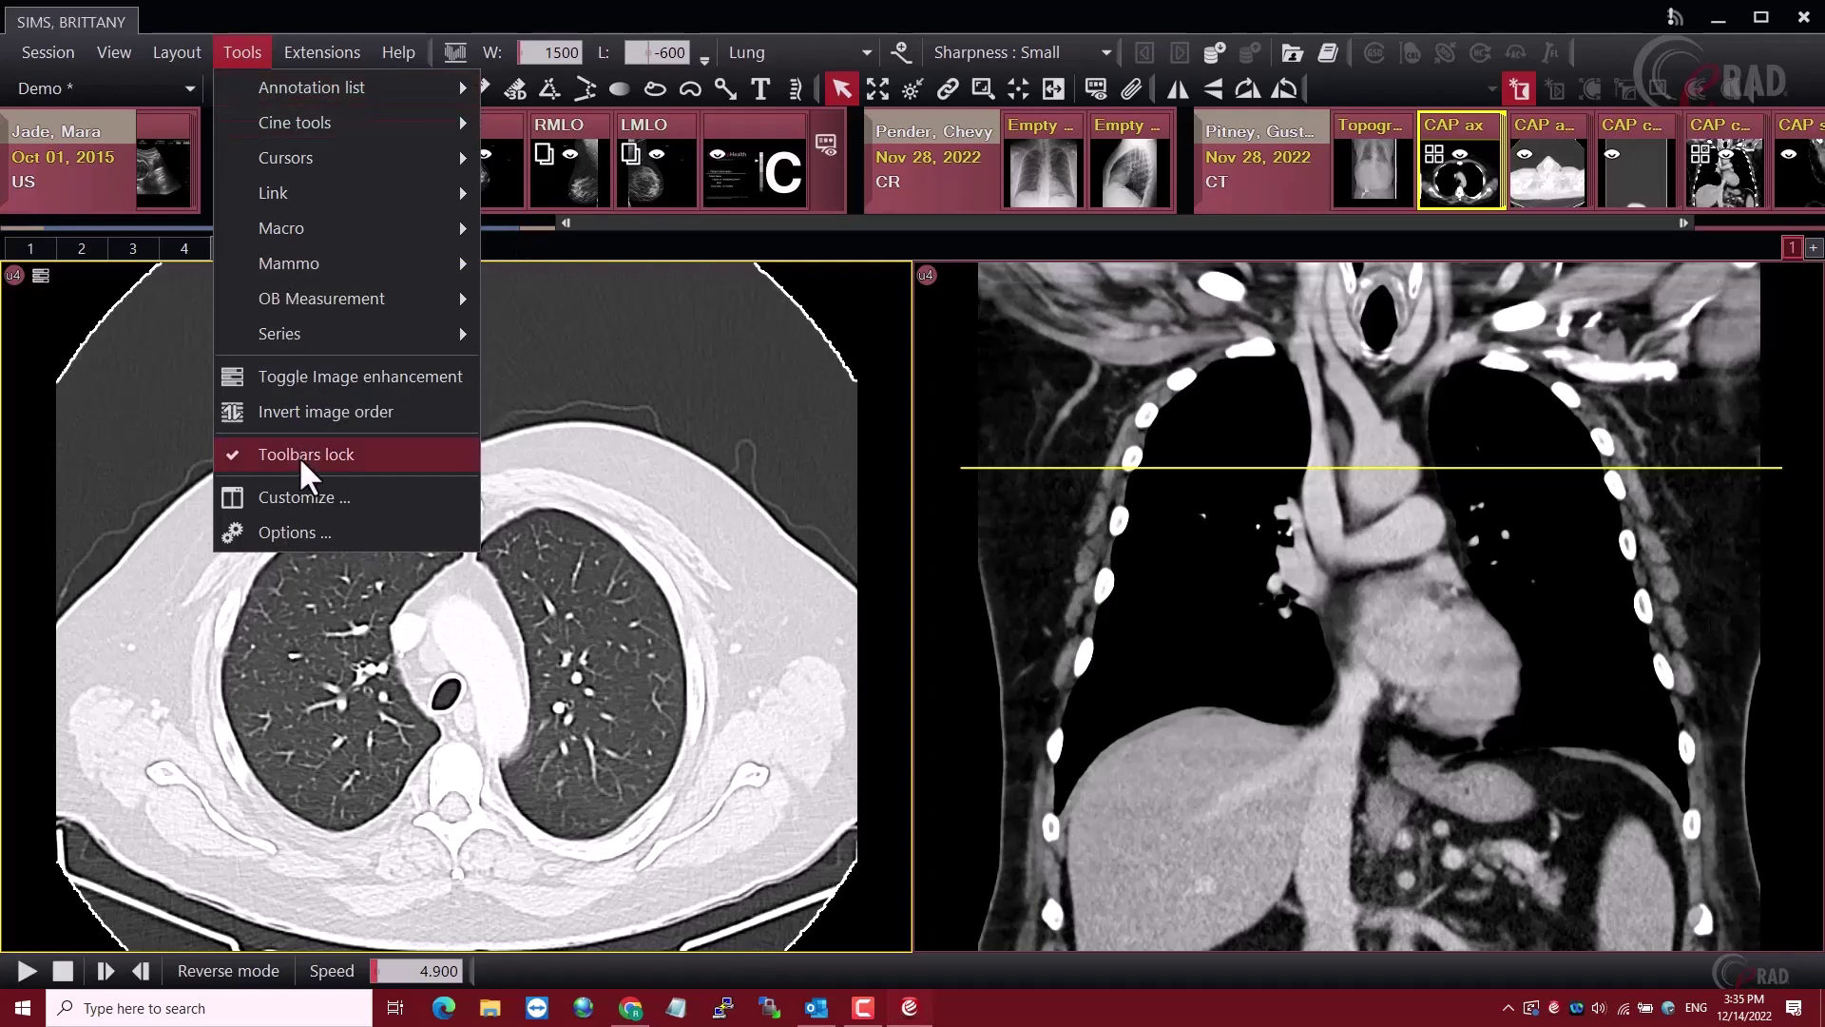
pyautogui.click(366, 454)
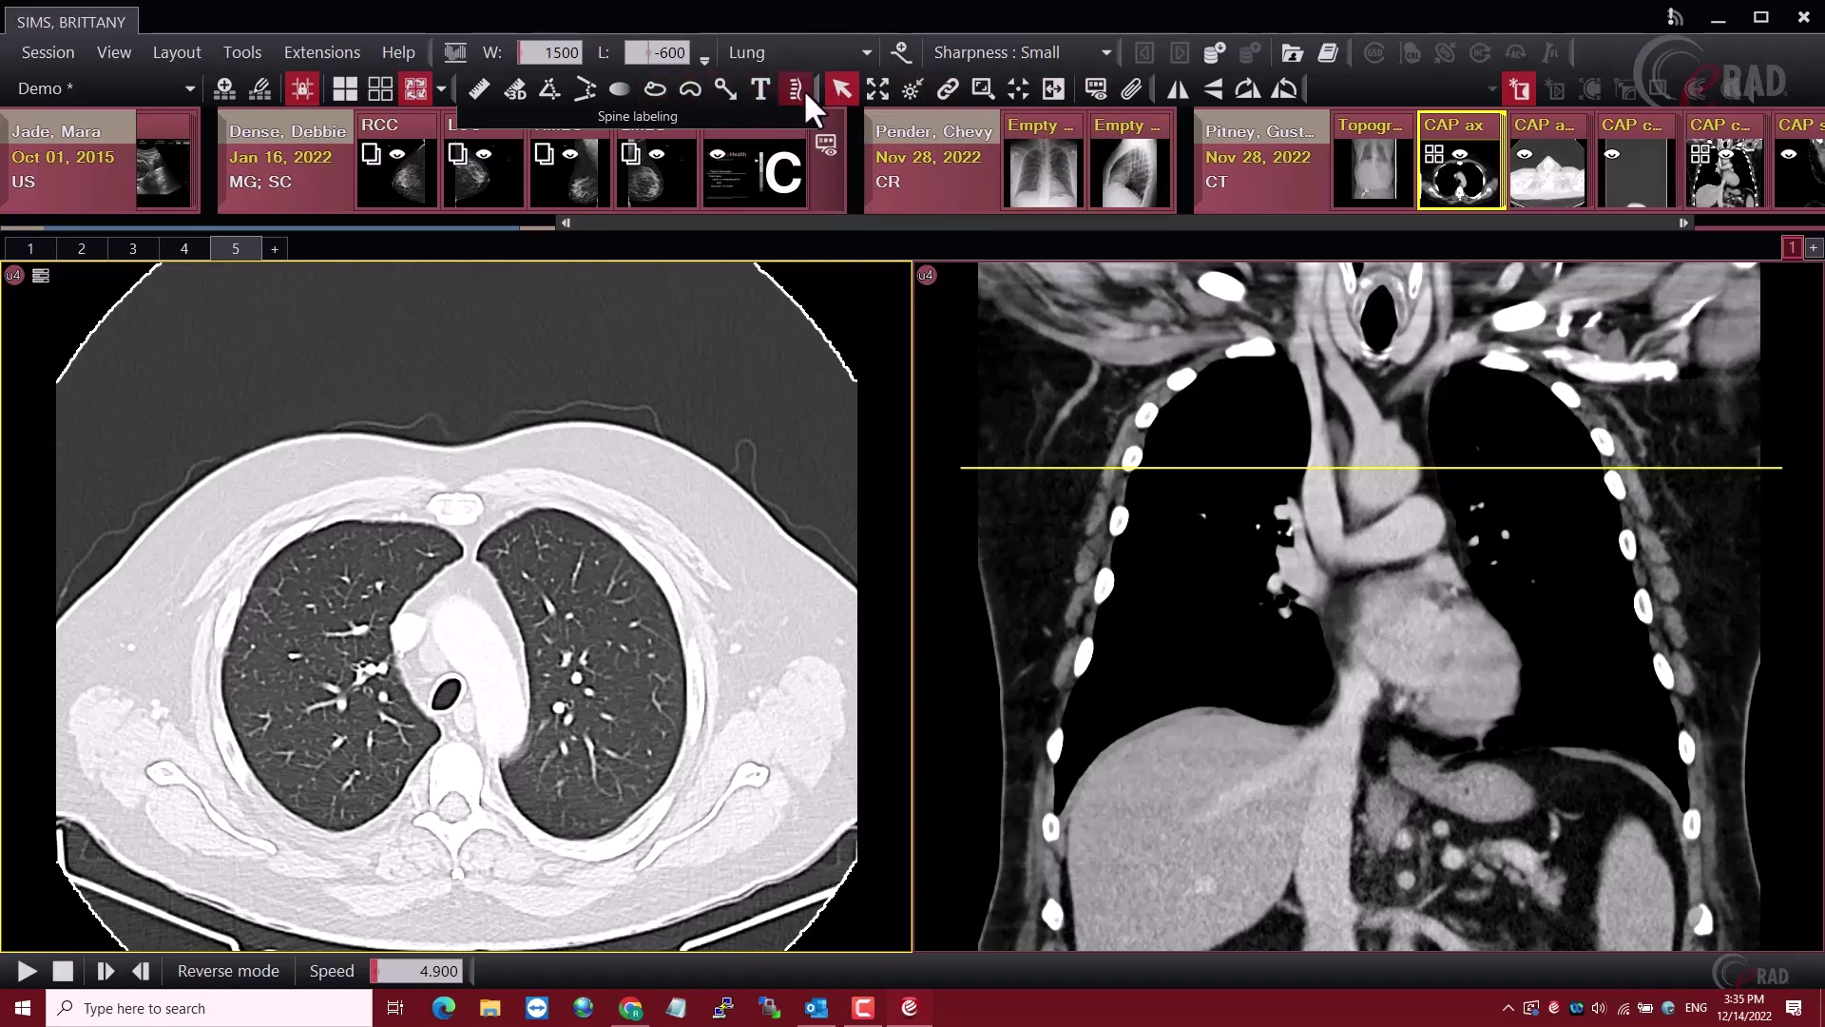
pyautogui.moveTo(813, 90); pyautogui.dragTo(665, 93)
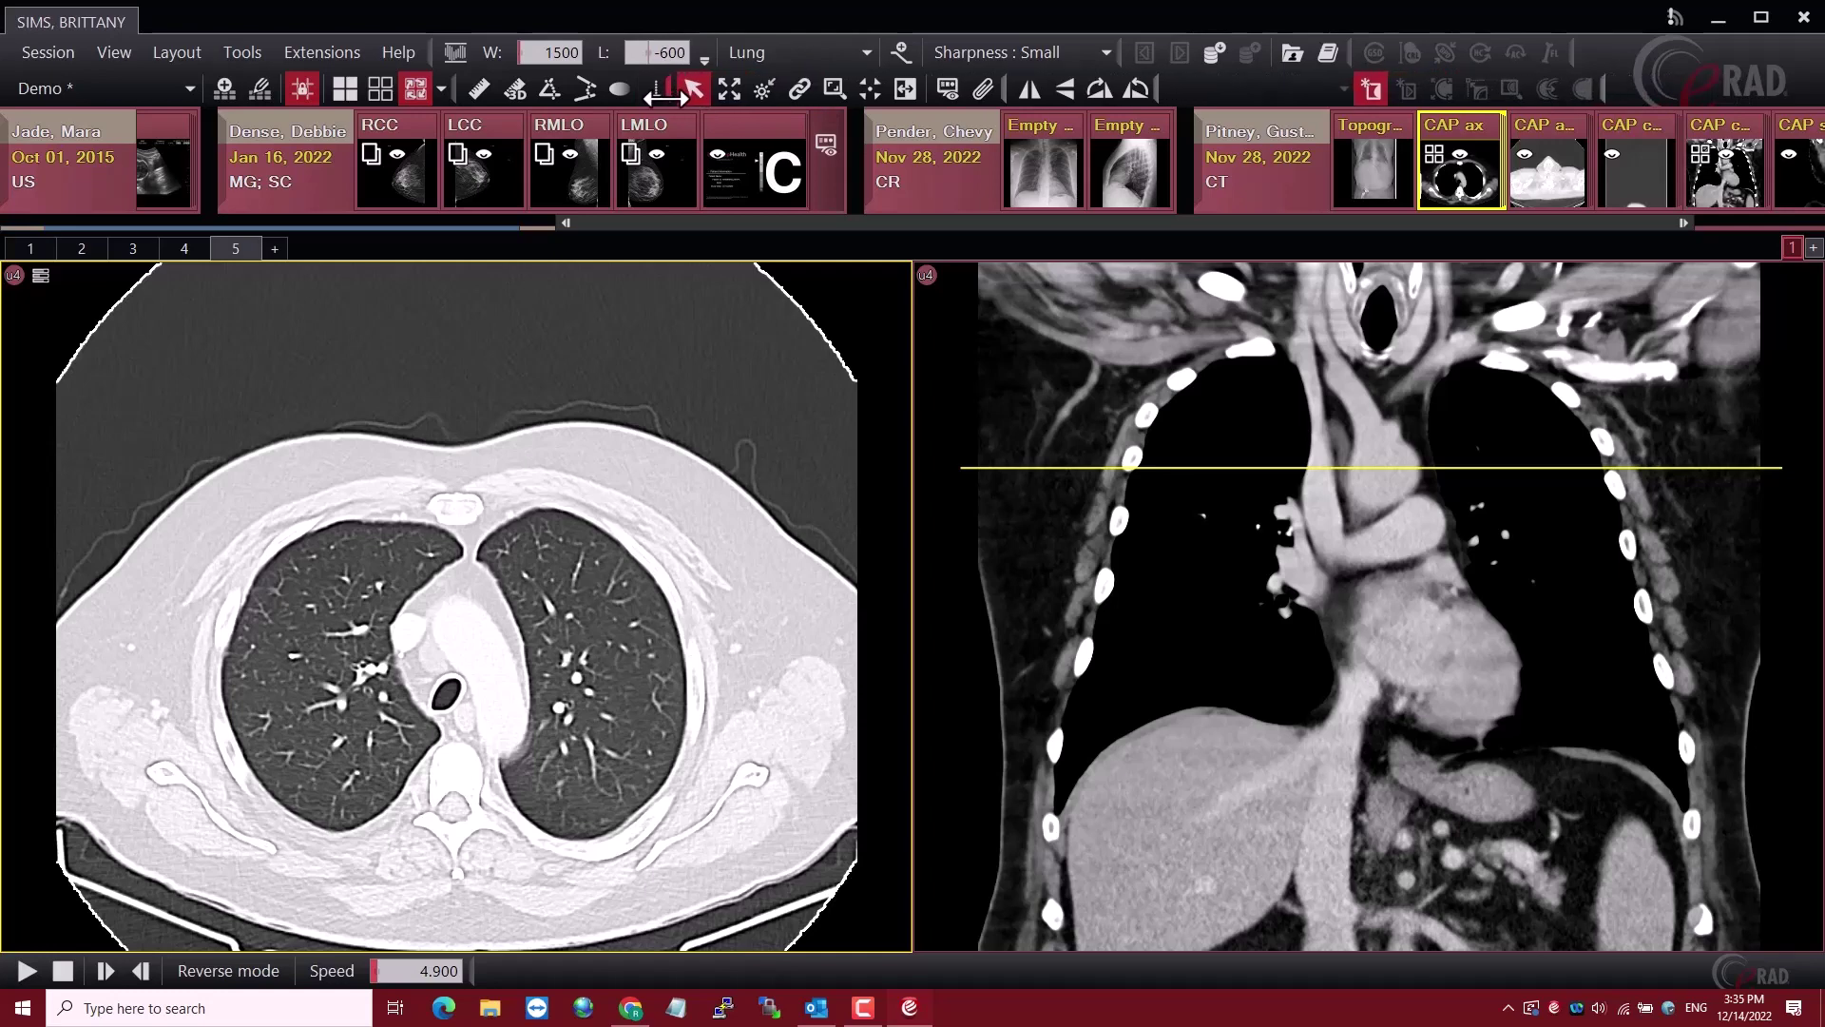
pyautogui.click(658, 94)
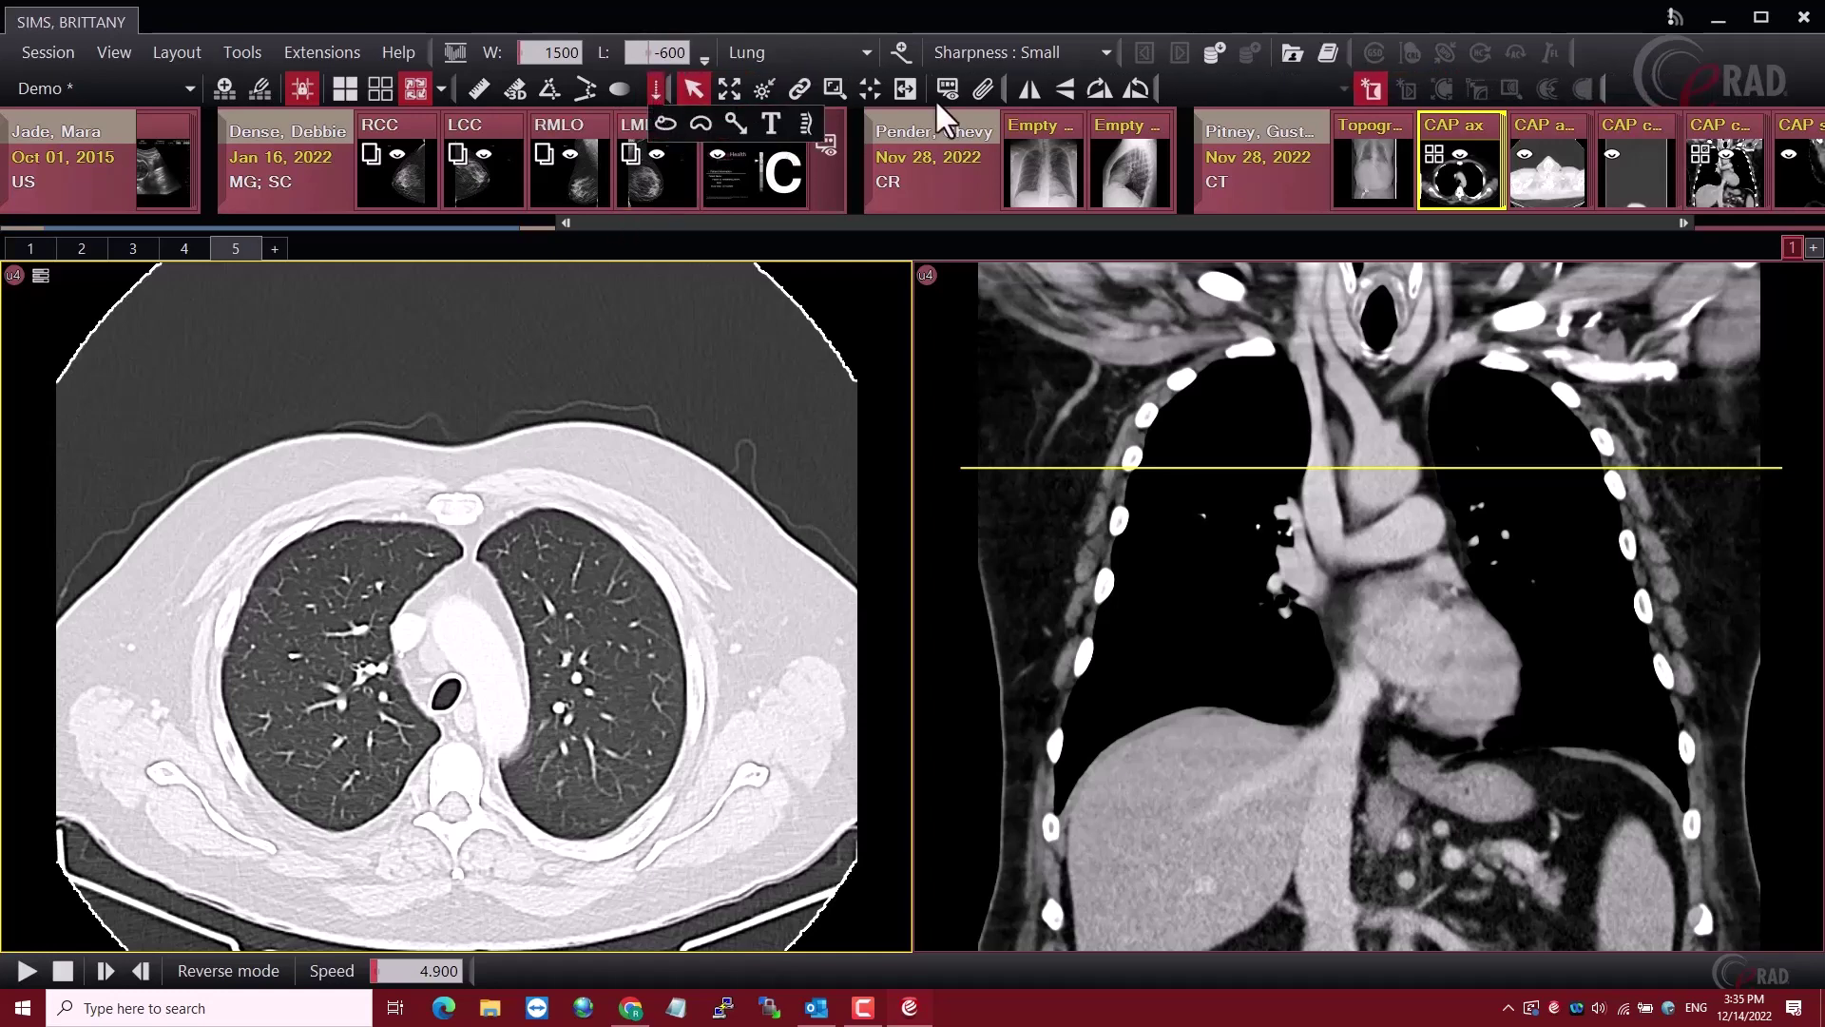
pyautogui.moveTo(998, 91)
pyautogui.mouseDown()
pyautogui.moveTo(936, 92)
pyautogui.moveTo(1041, 91)
pyautogui.moveTo(1017, 98)
pyautogui.mouseUp()
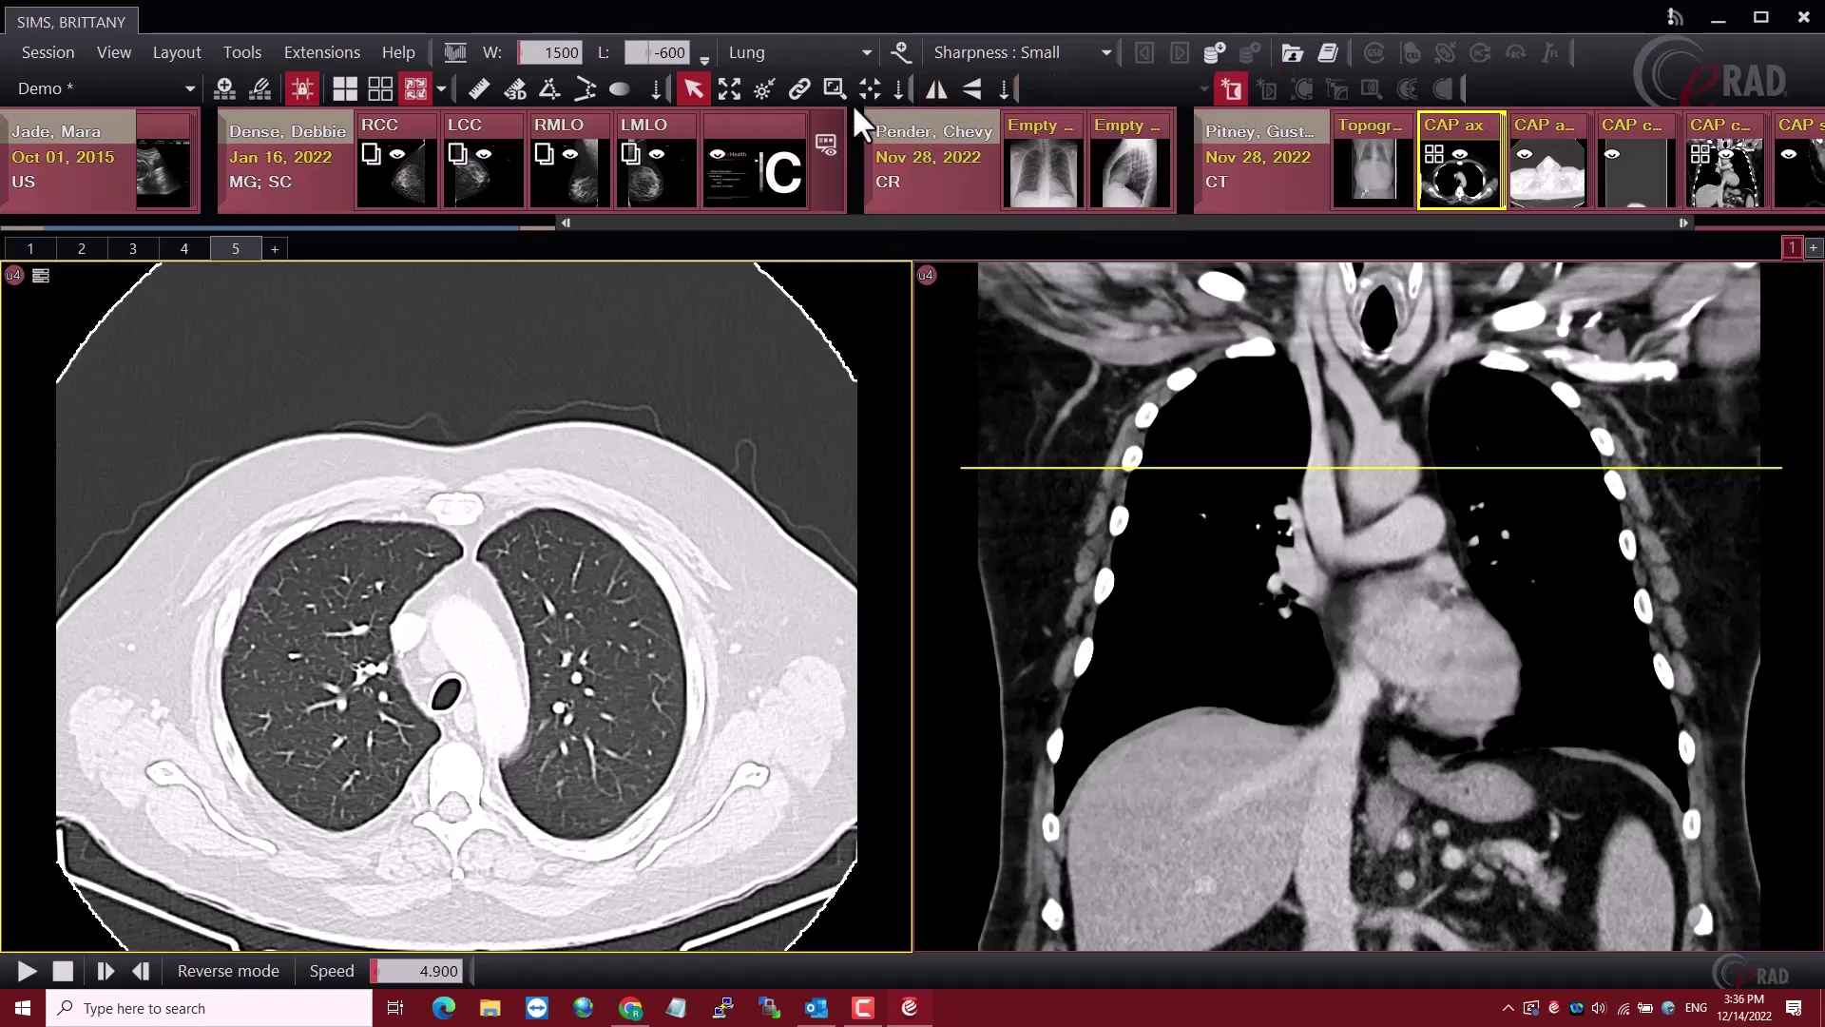
# Lock the toolbars again and show the hidden tools of the shortened annotation, cursor and flip/rotate toolbars
pyautogui.click(232, 53)
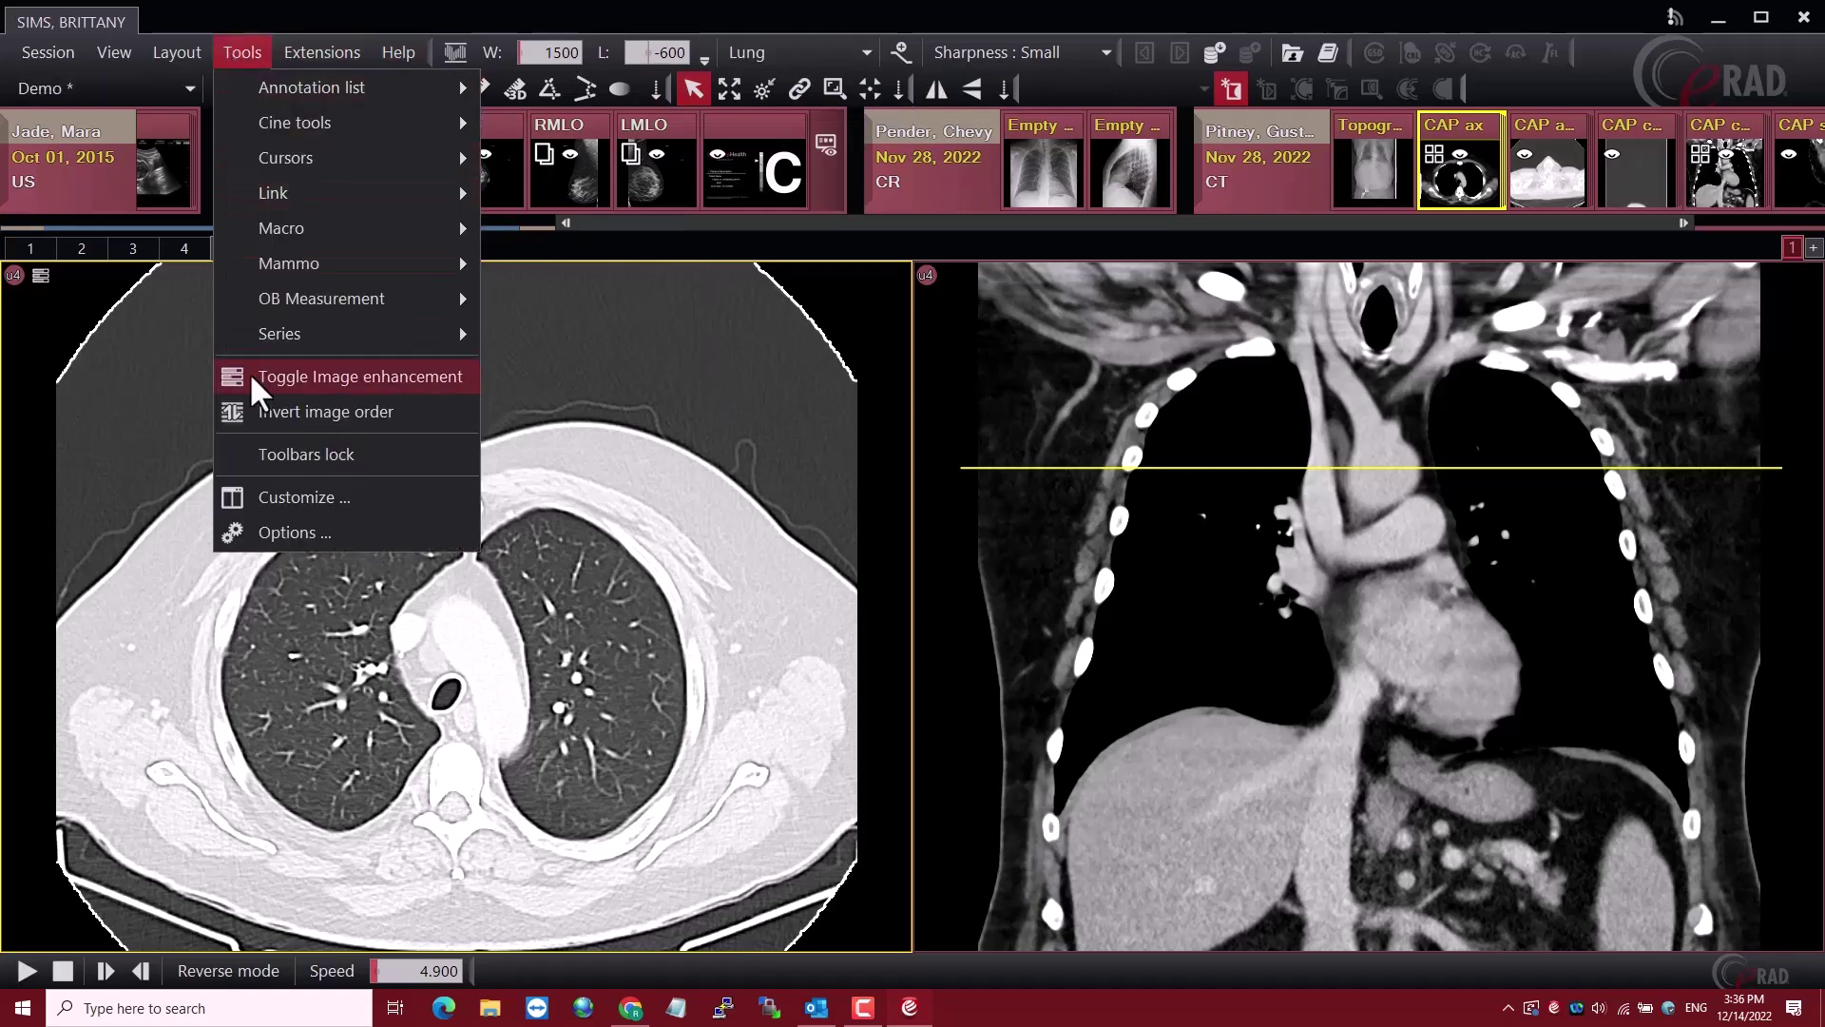
pyautogui.click(303, 452)
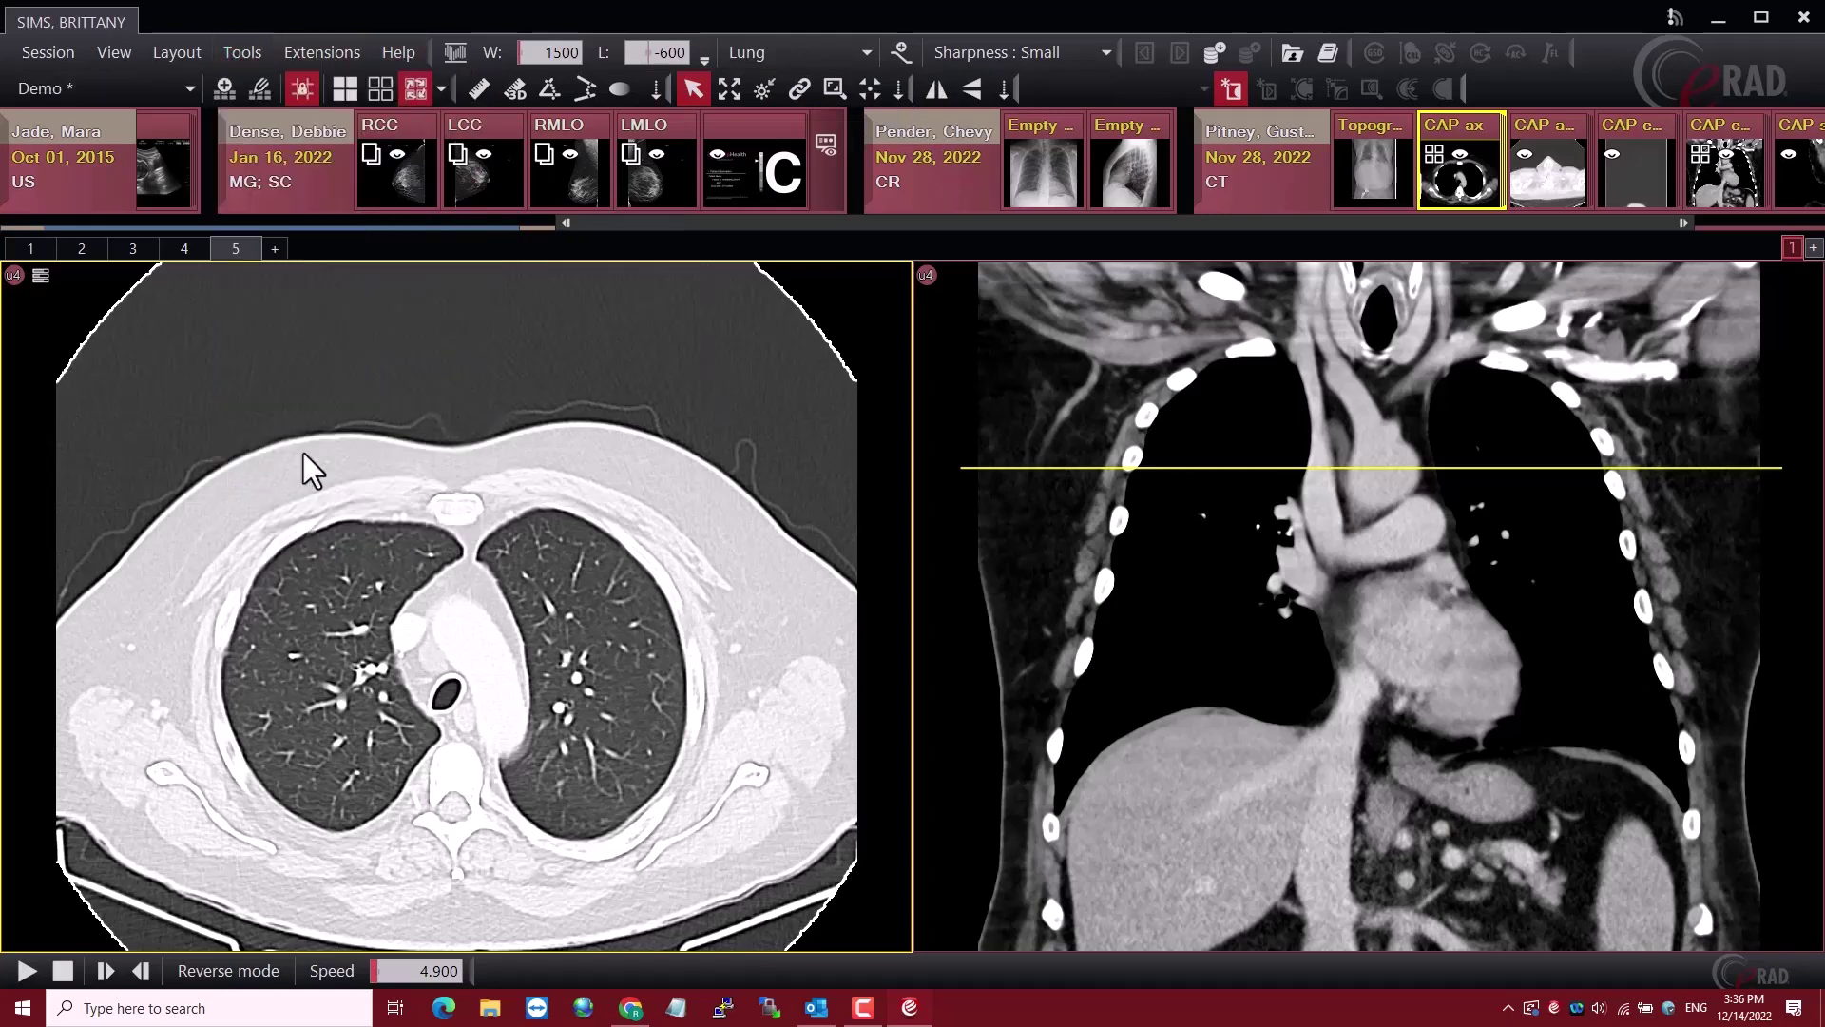
pyautogui.click(657, 90)
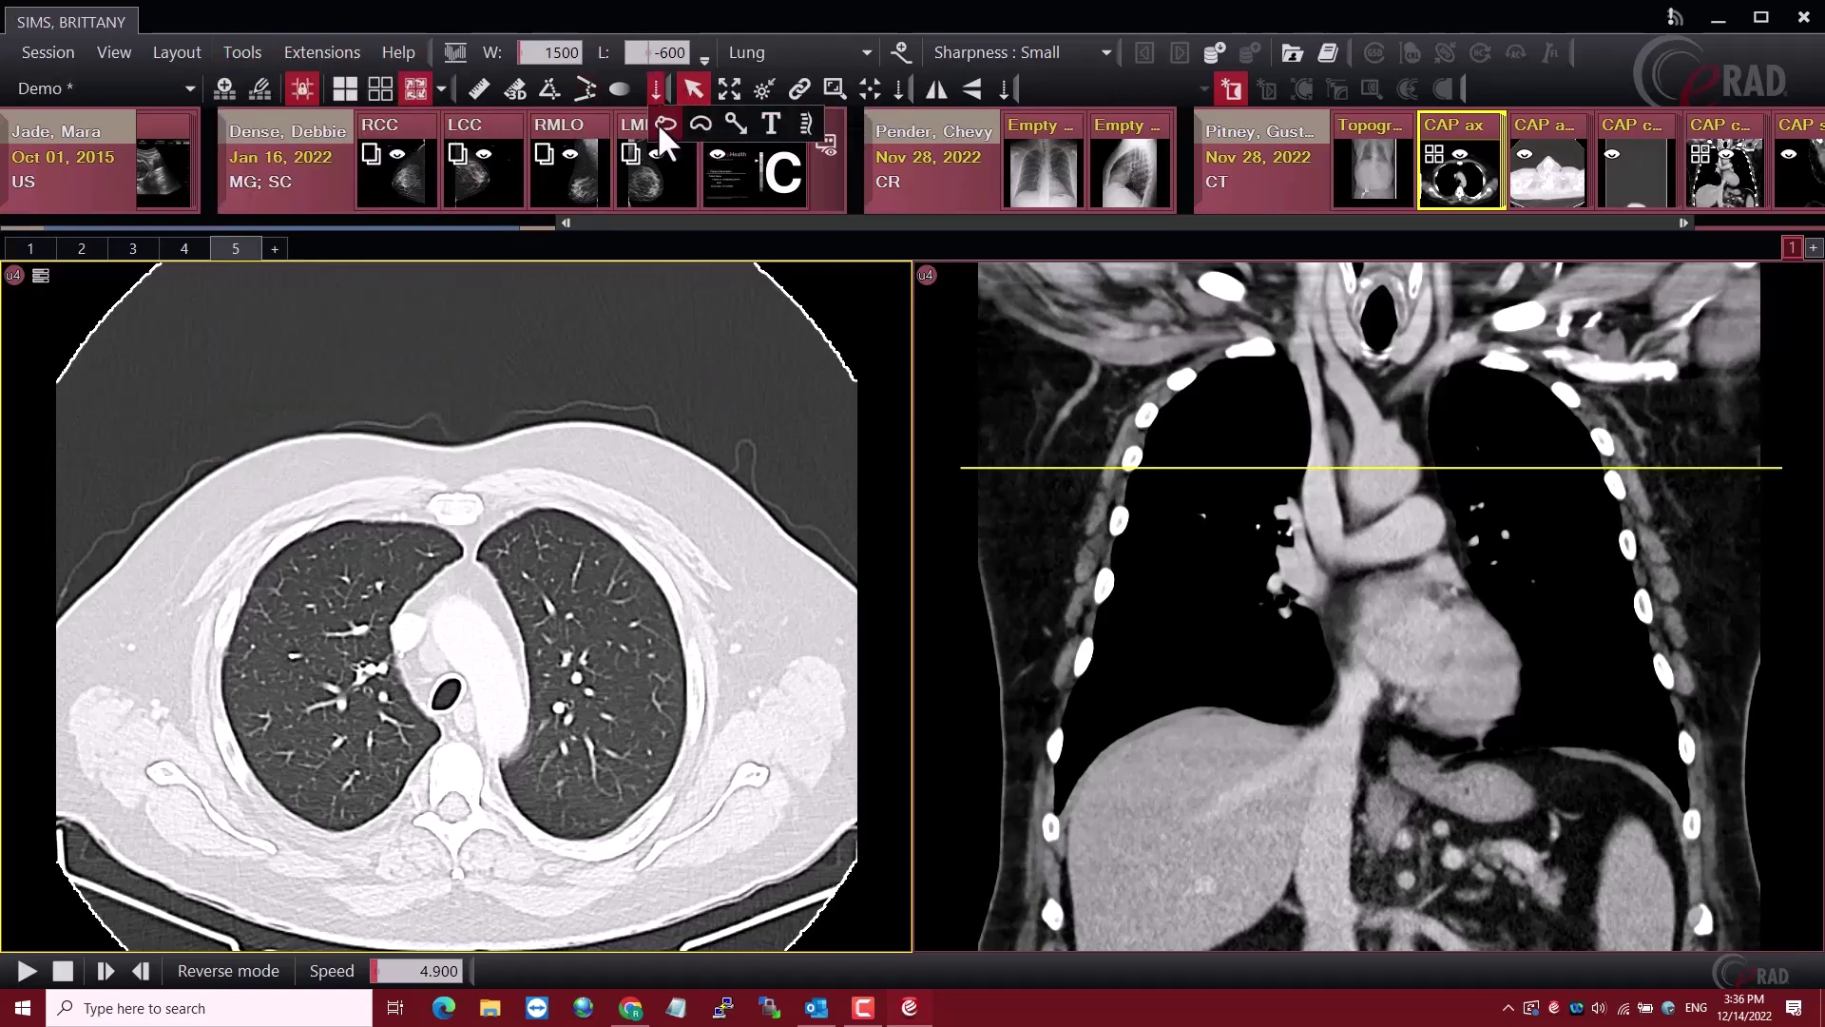
pyautogui.click(898, 89)
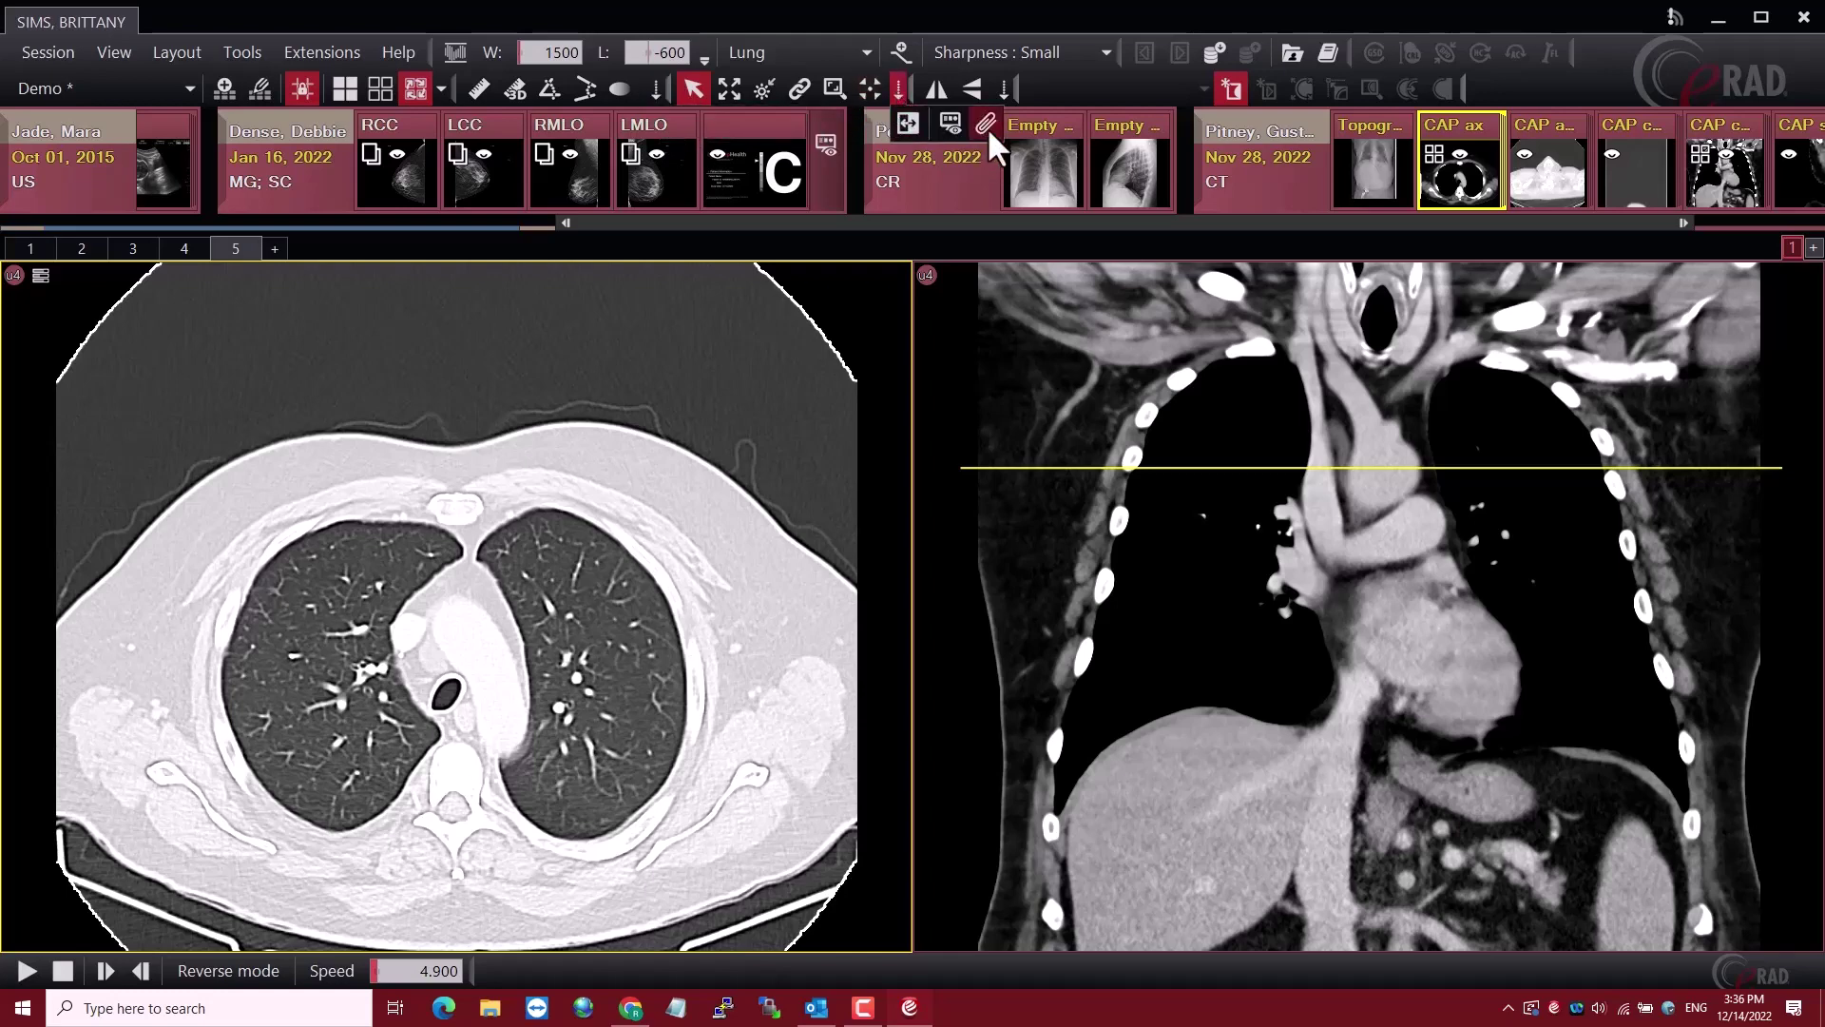
pyautogui.click(1004, 90)
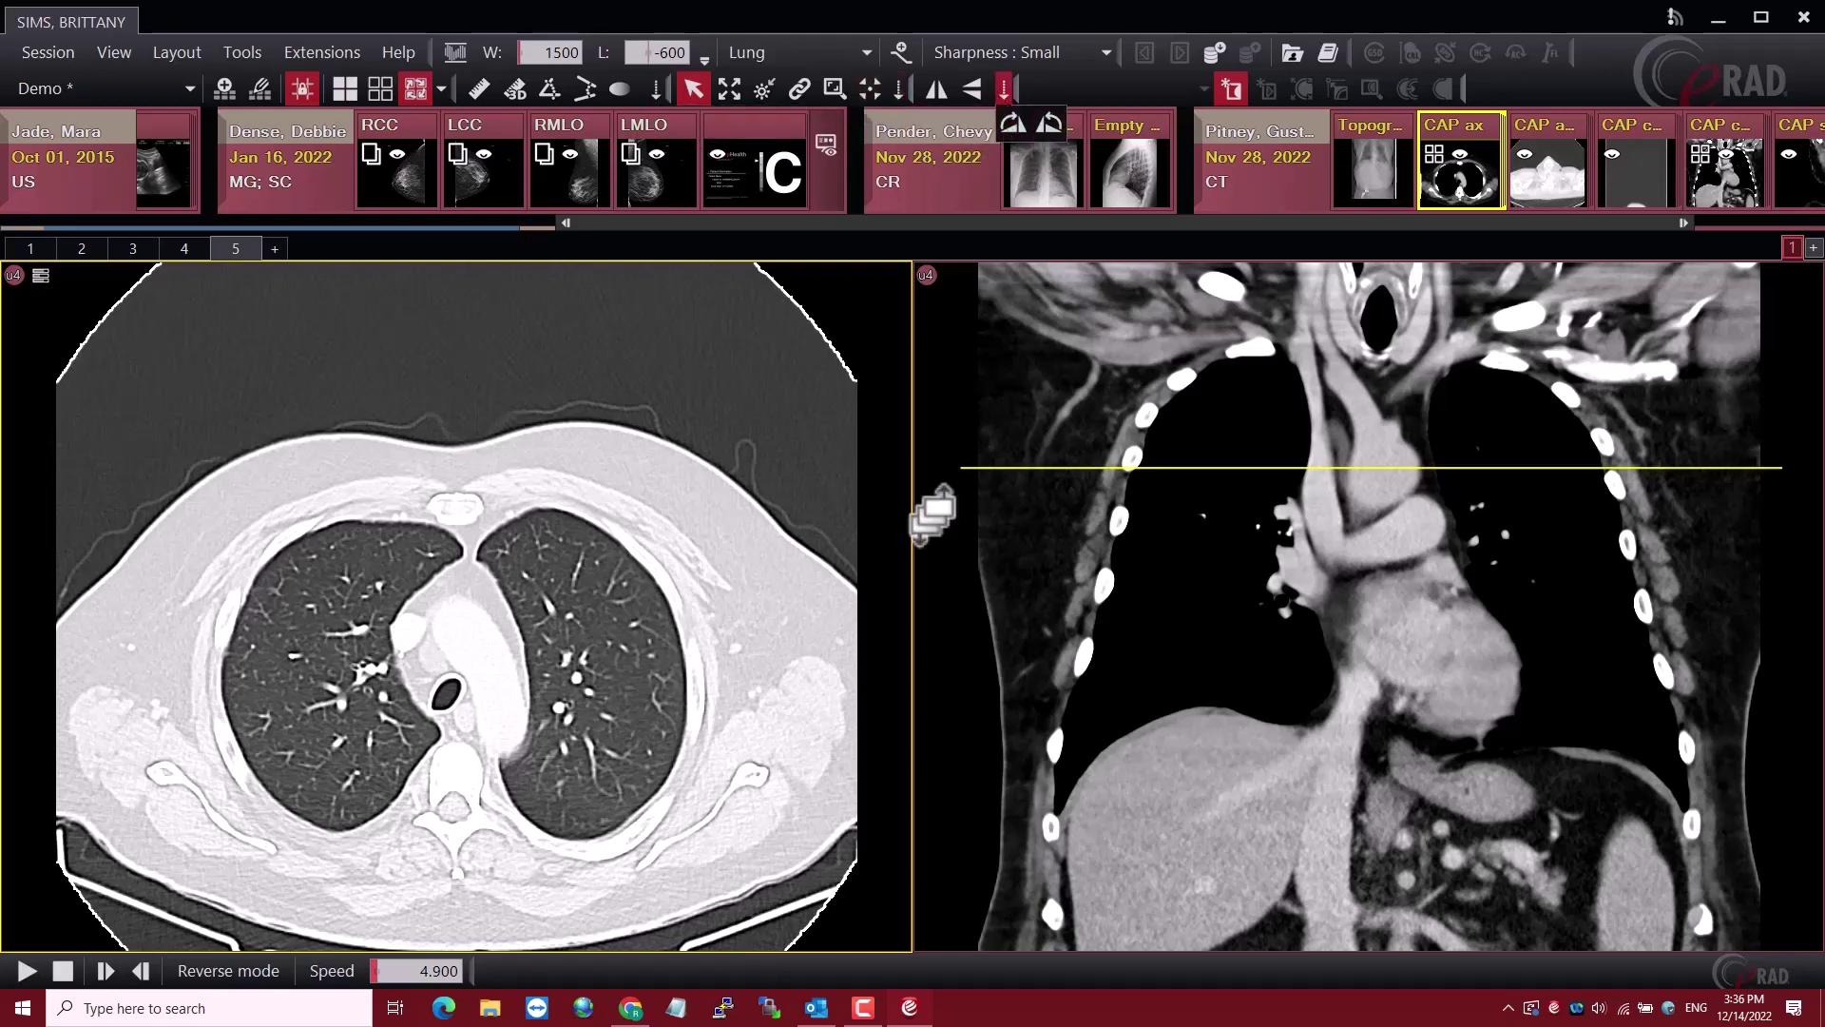